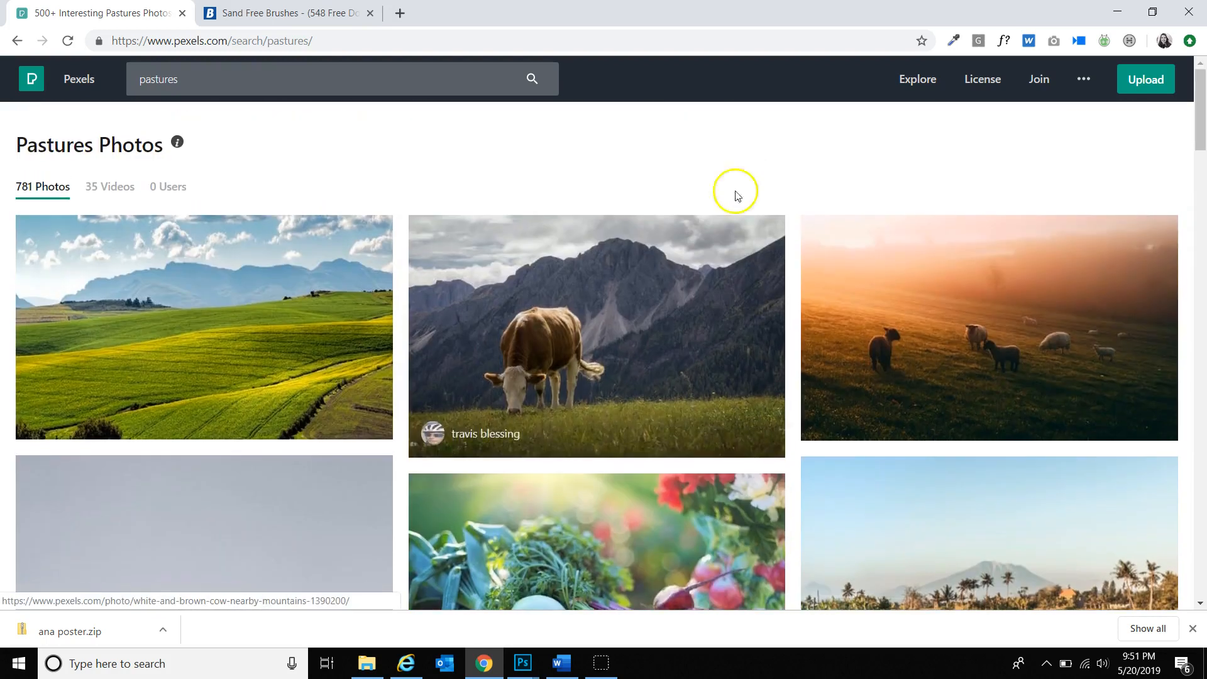
Switch to File Explorer, maximize the ana poster folder window and display its files as extra large icons
click(376, 668)
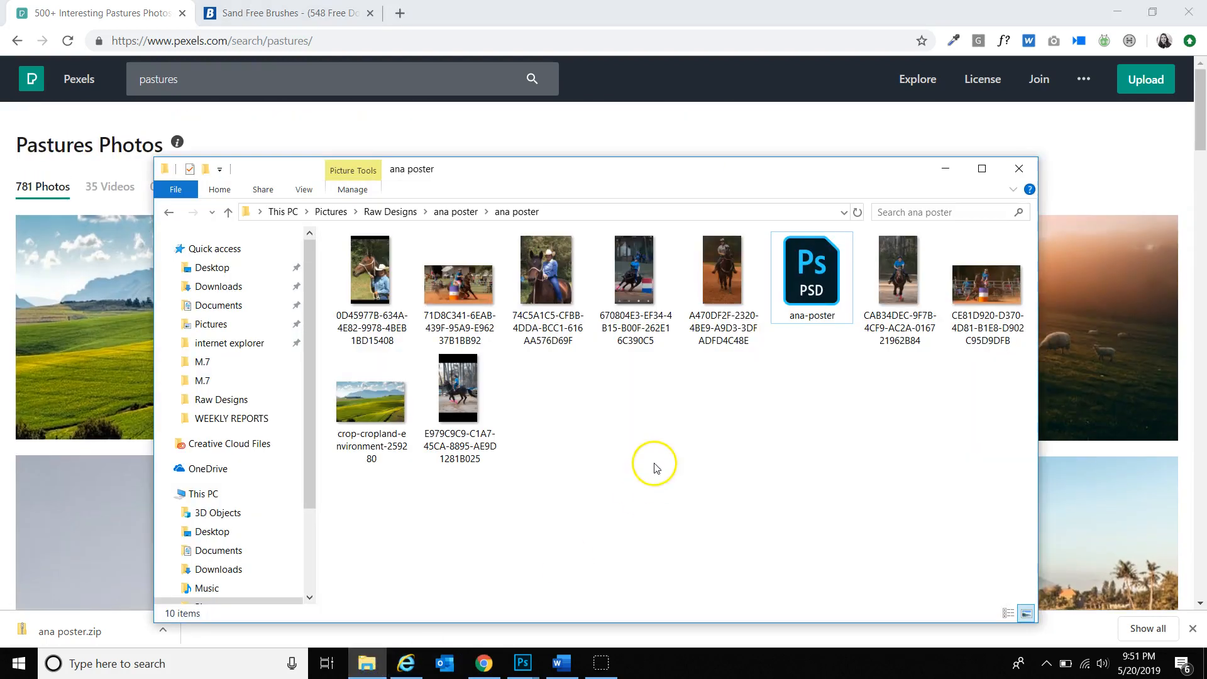
drag(536, 169, 525, 1)
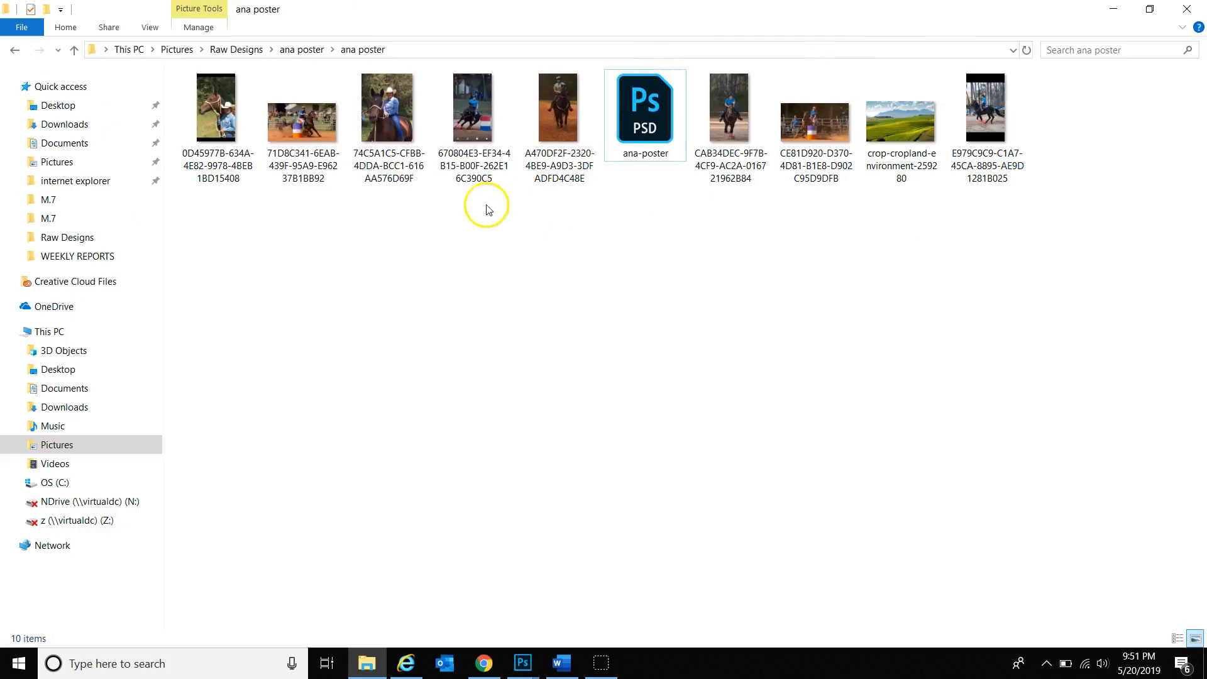
click(150, 27)
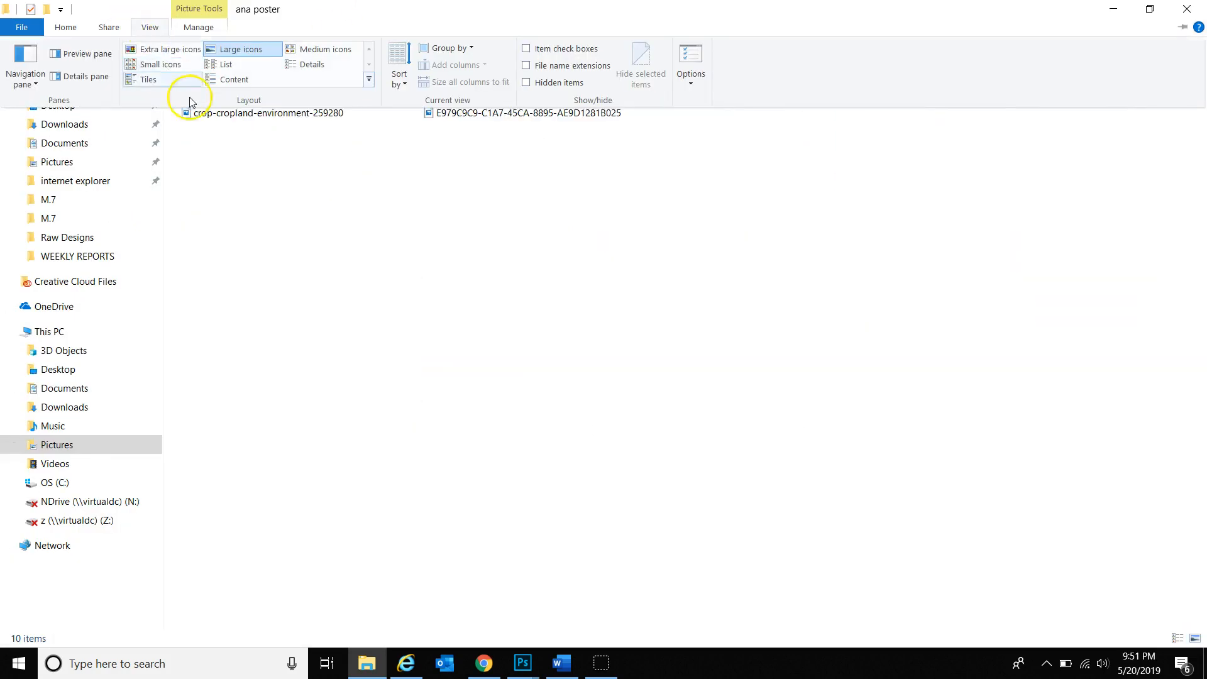
click(171, 49)
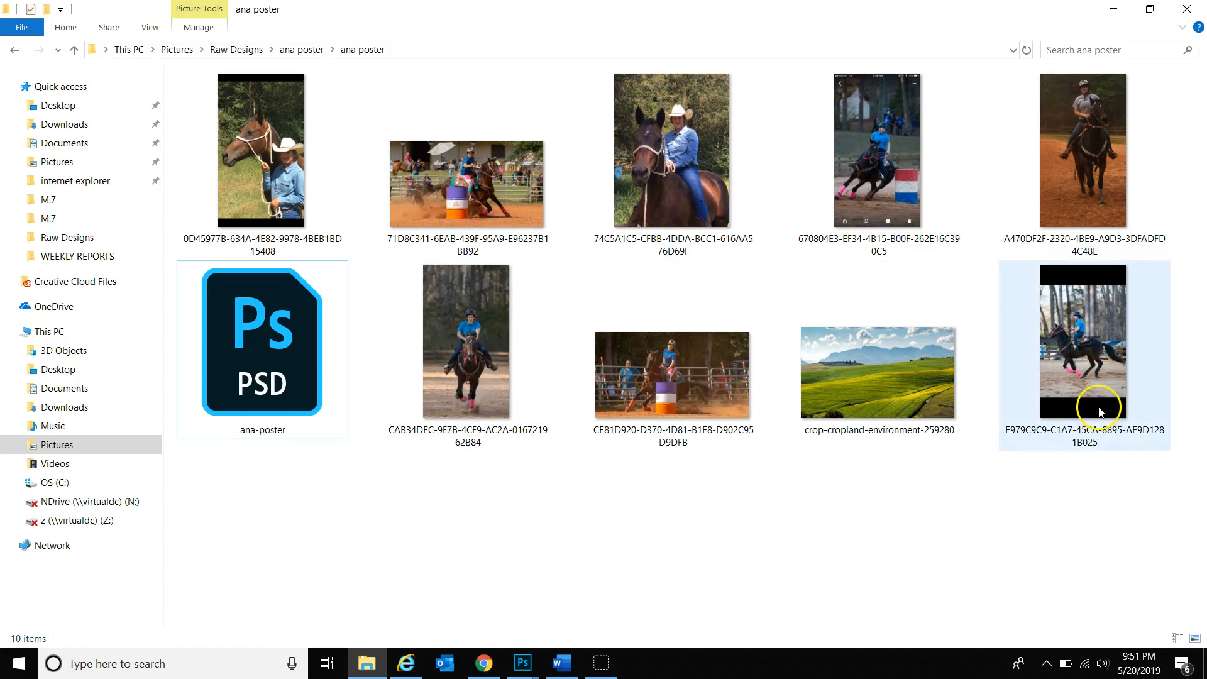
Look over the ana-dream-pic01 and ana-dream-pic02 images in Raw Designs and the grunge image in its ana poster subfolder
click(302, 49)
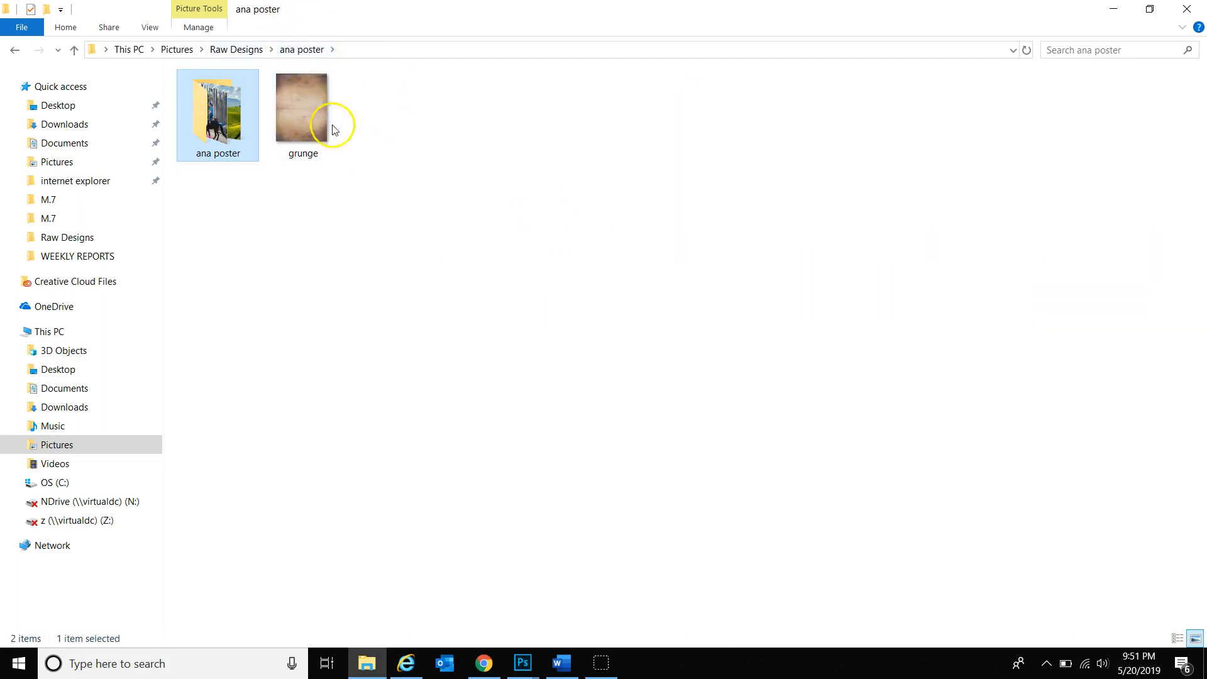
click(239, 51)
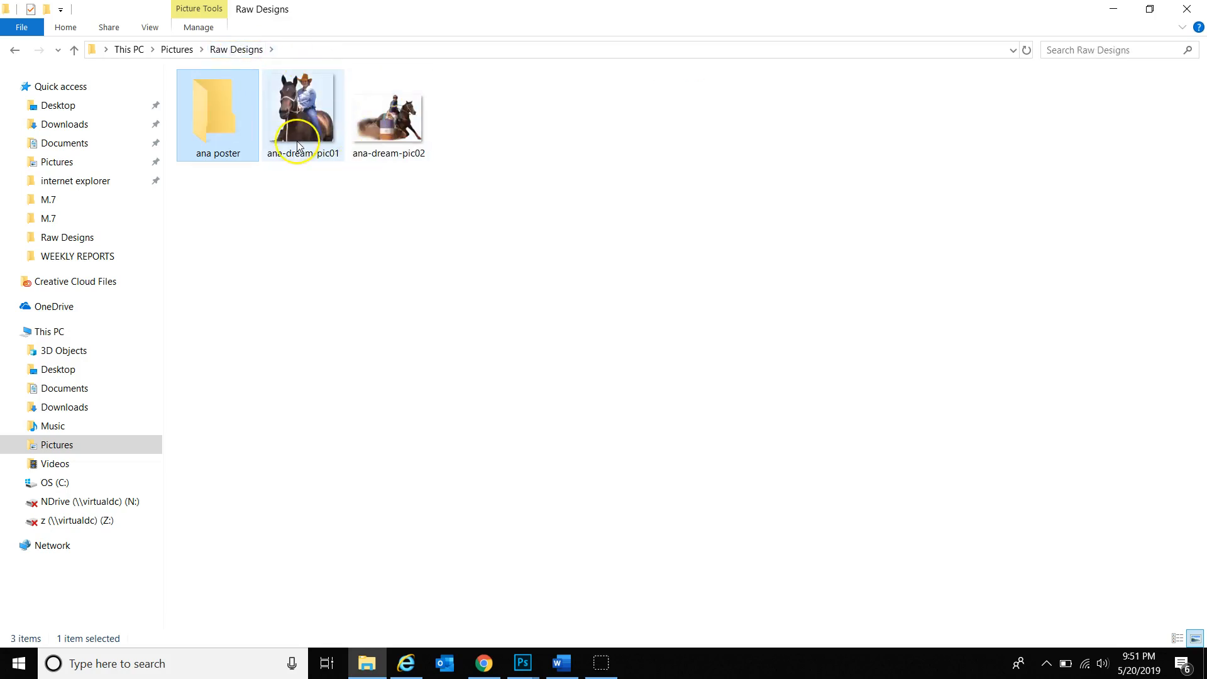
click(314, 118)
click(398, 119)
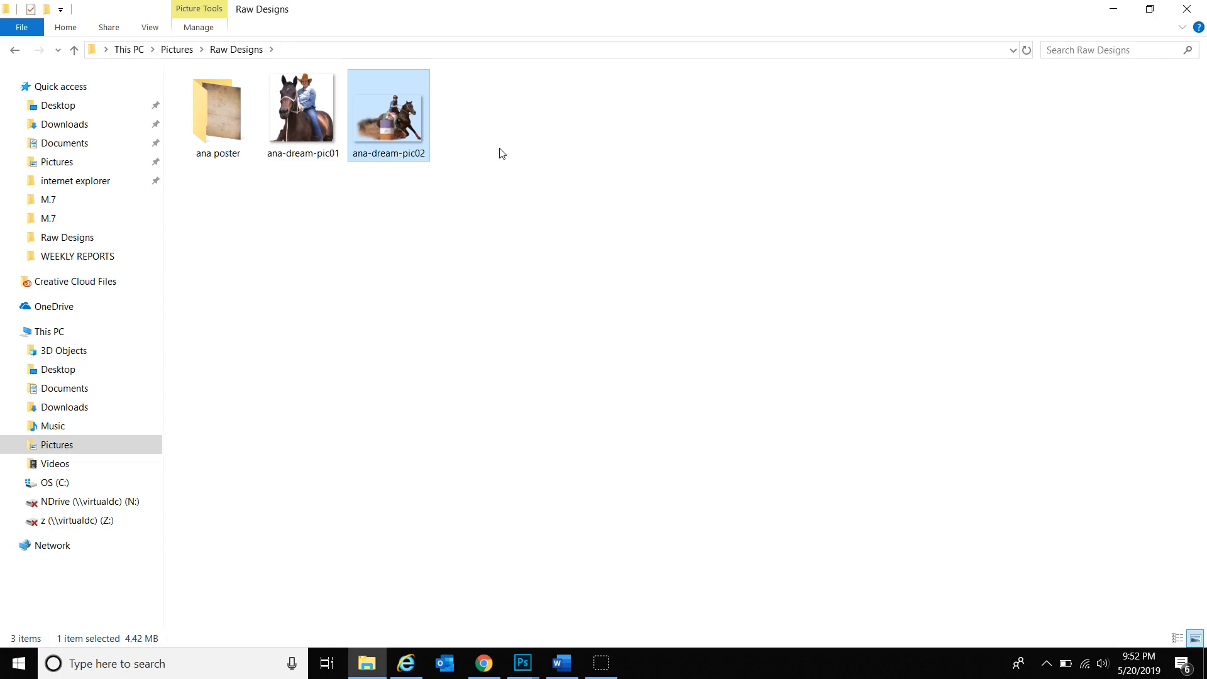
click(305, 112)
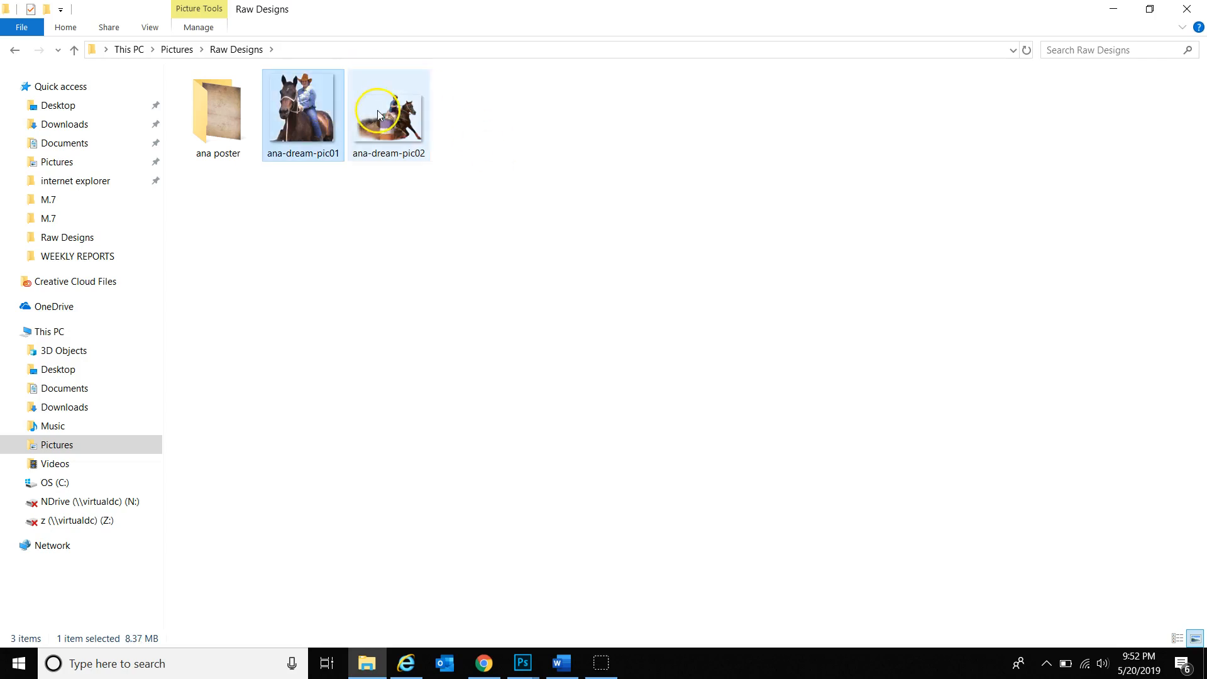
click(377, 110)
double_click(209, 120)
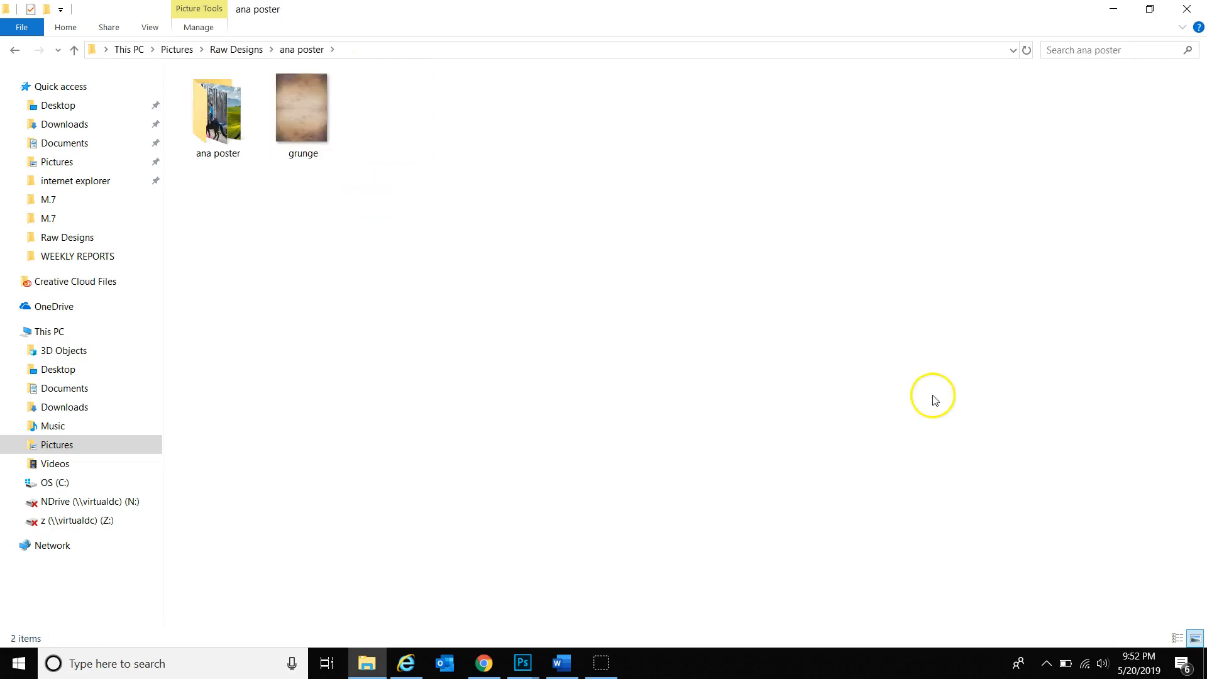
click(653, 373)
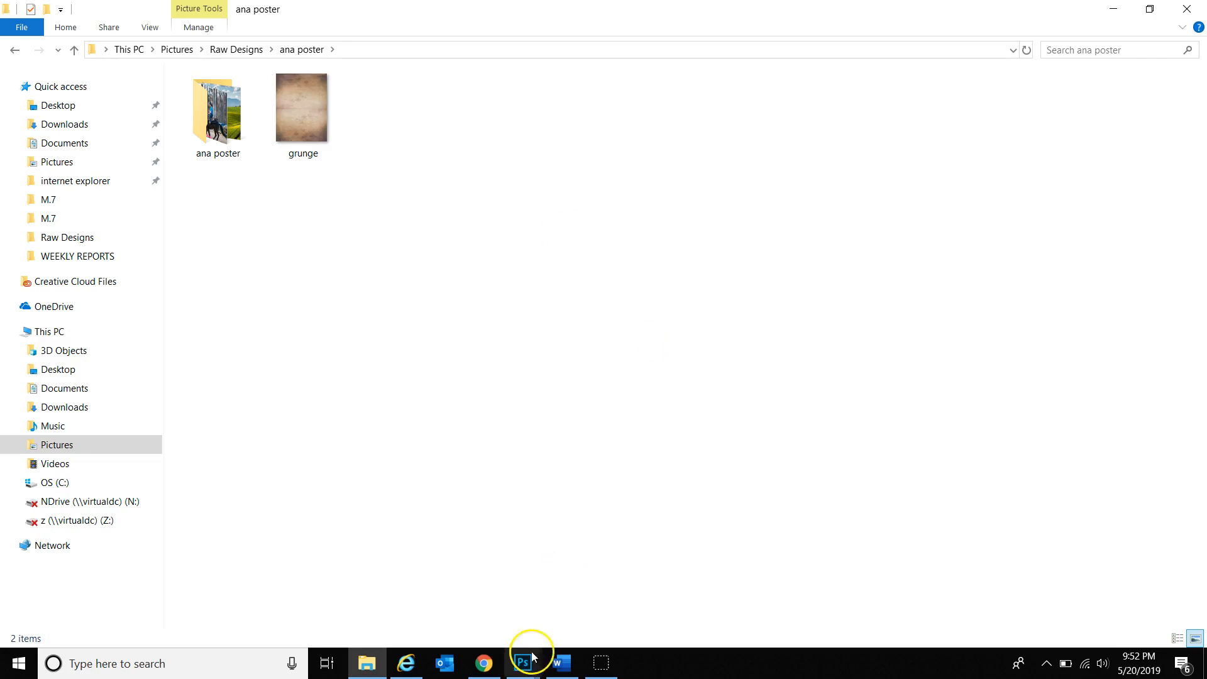
click(314, 120)
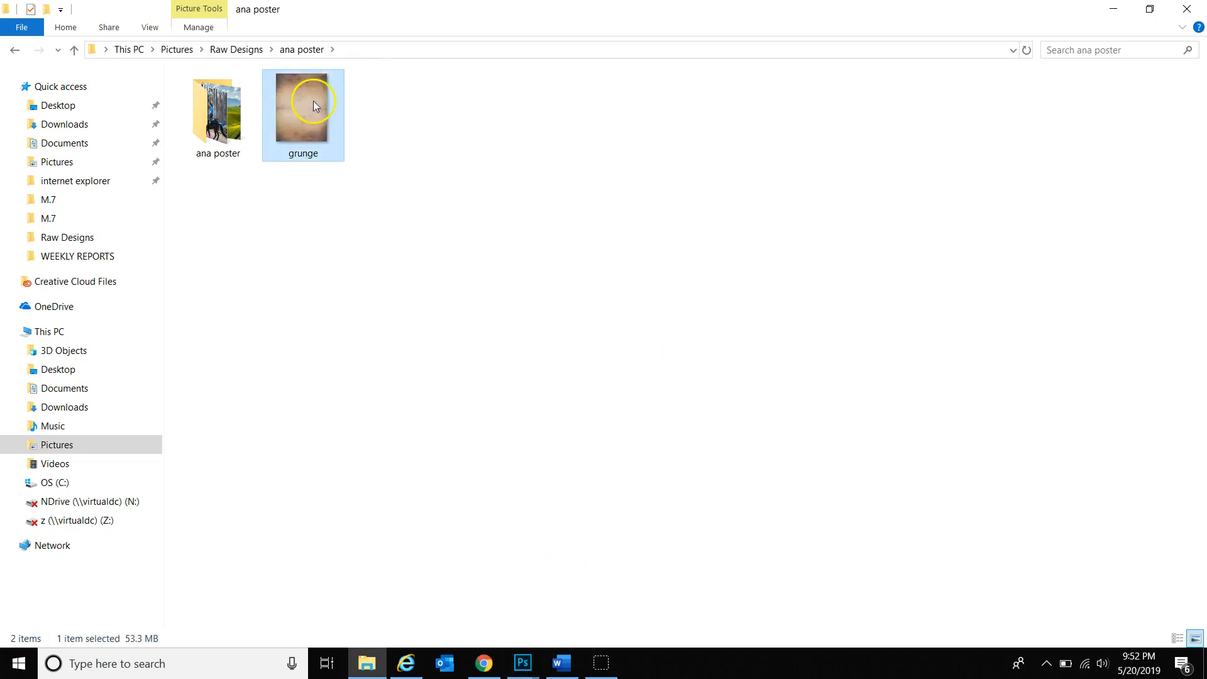
Switch to Photoshop and create a white 18 x 24 inch CMYK Color document at 150 pixels/inch
click(521, 660)
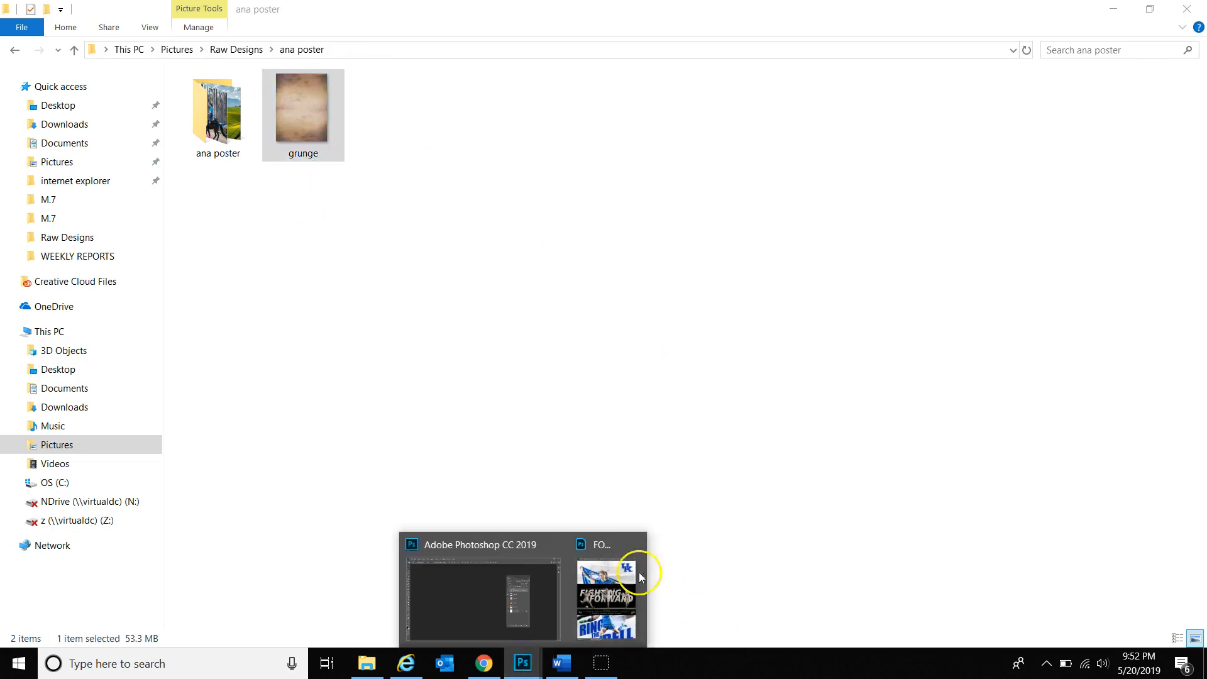
click(459, 581)
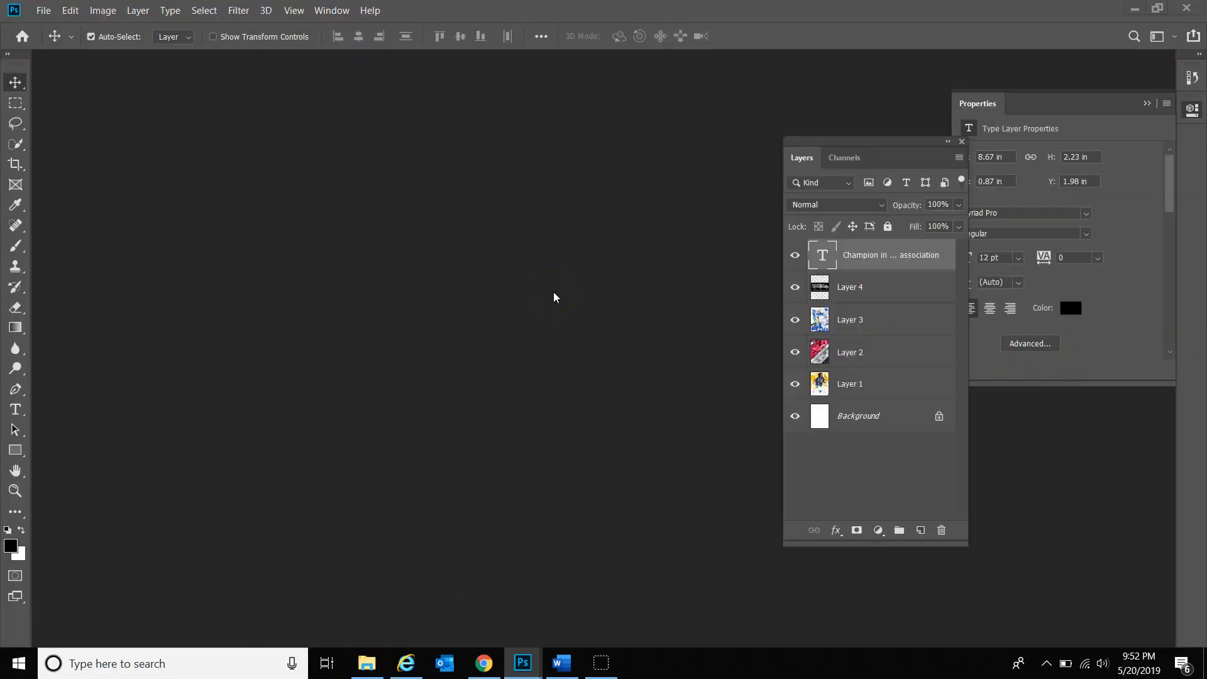
click(41, 12)
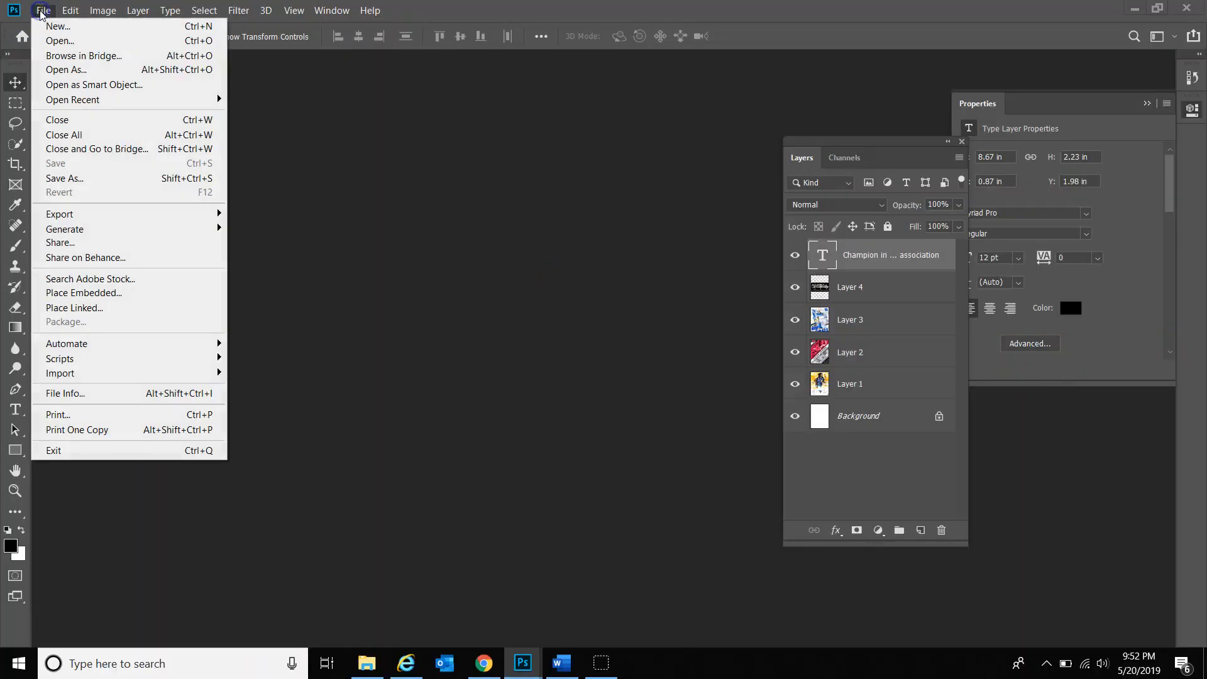
click(48, 25)
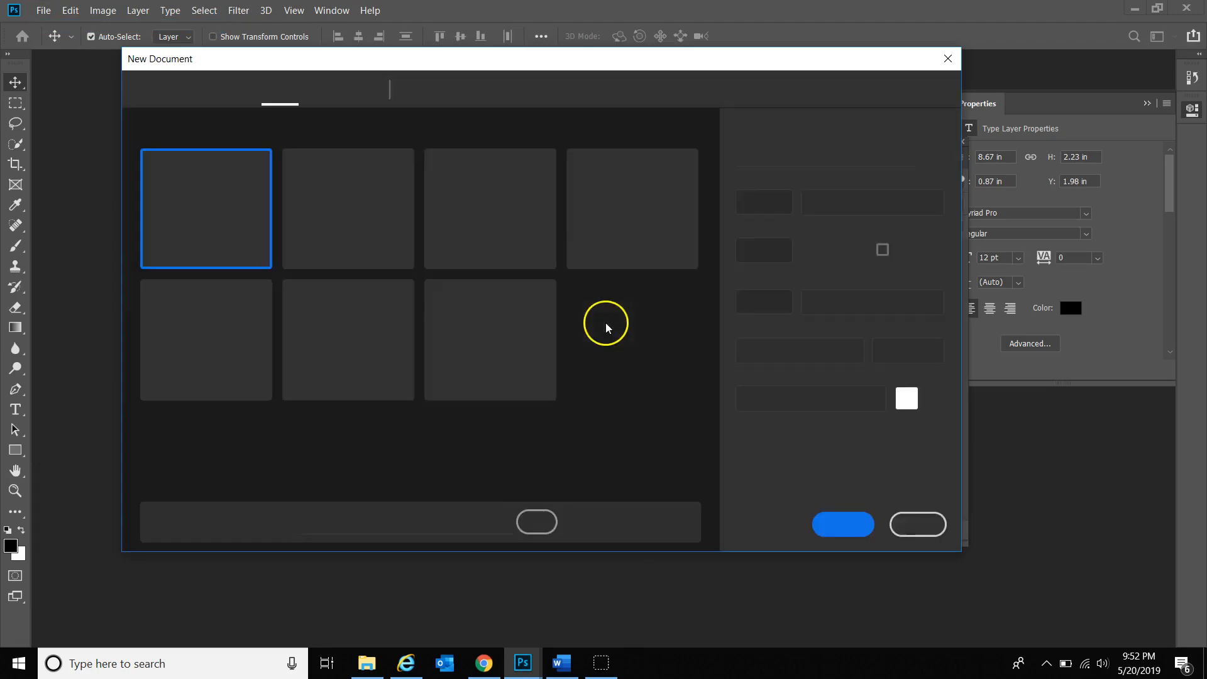
click(835, 207)
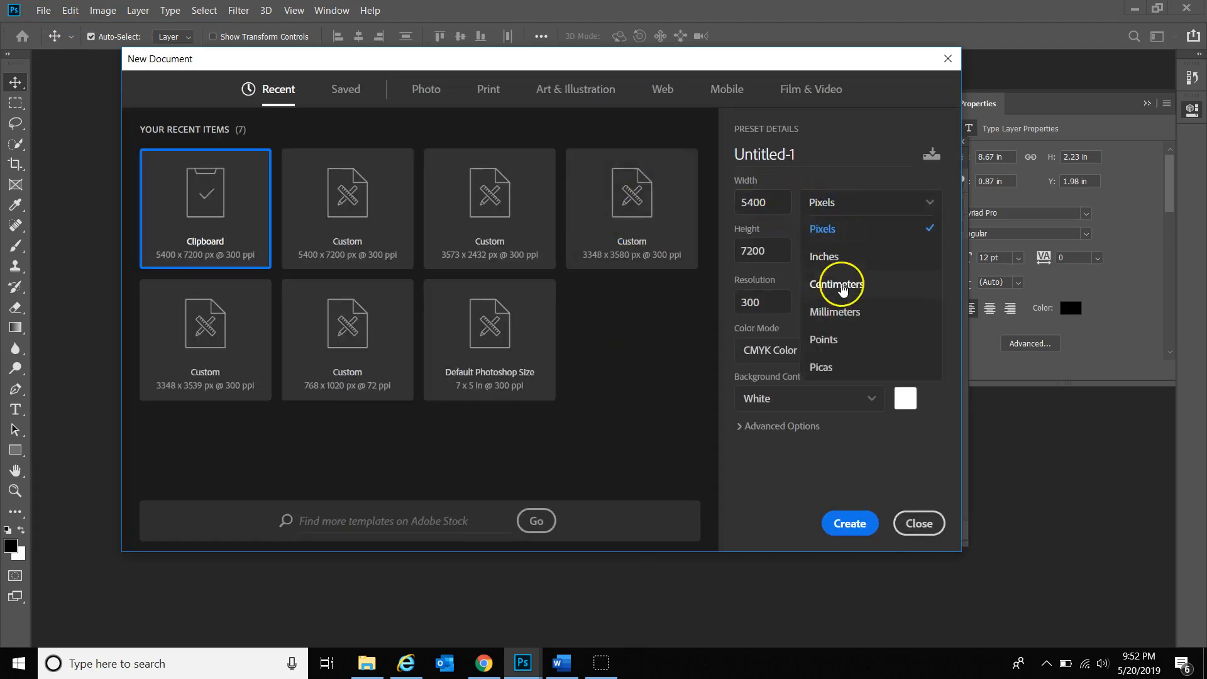
click(852, 263)
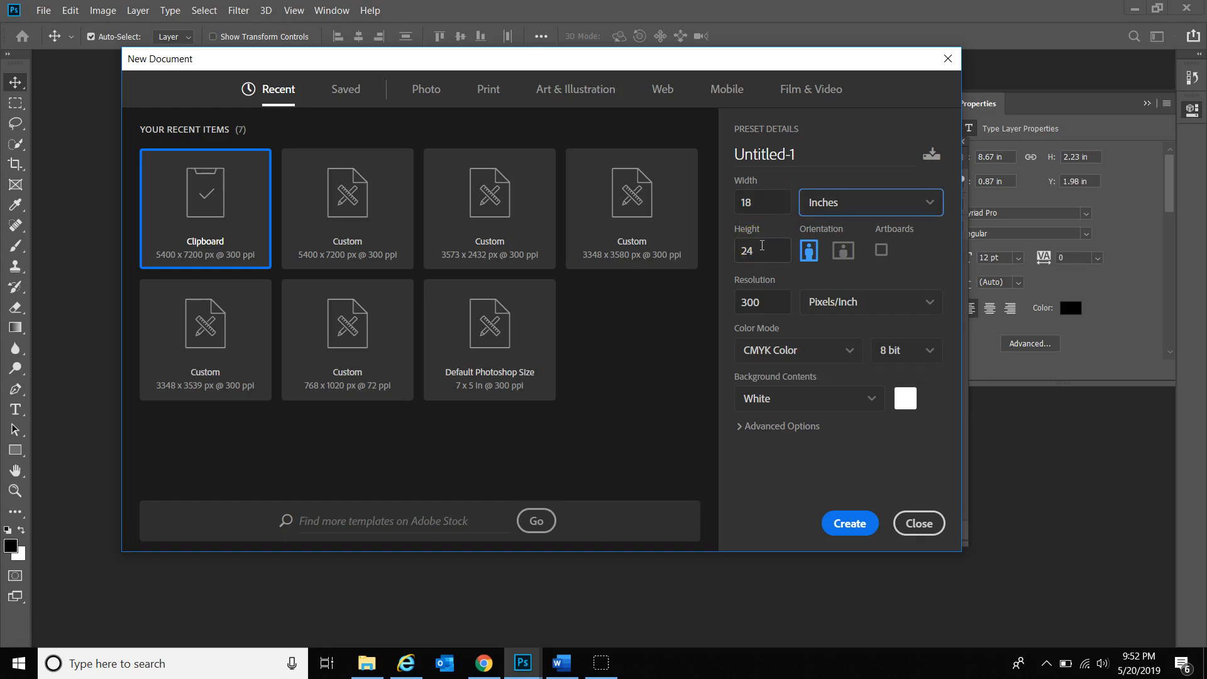
click(773, 307)
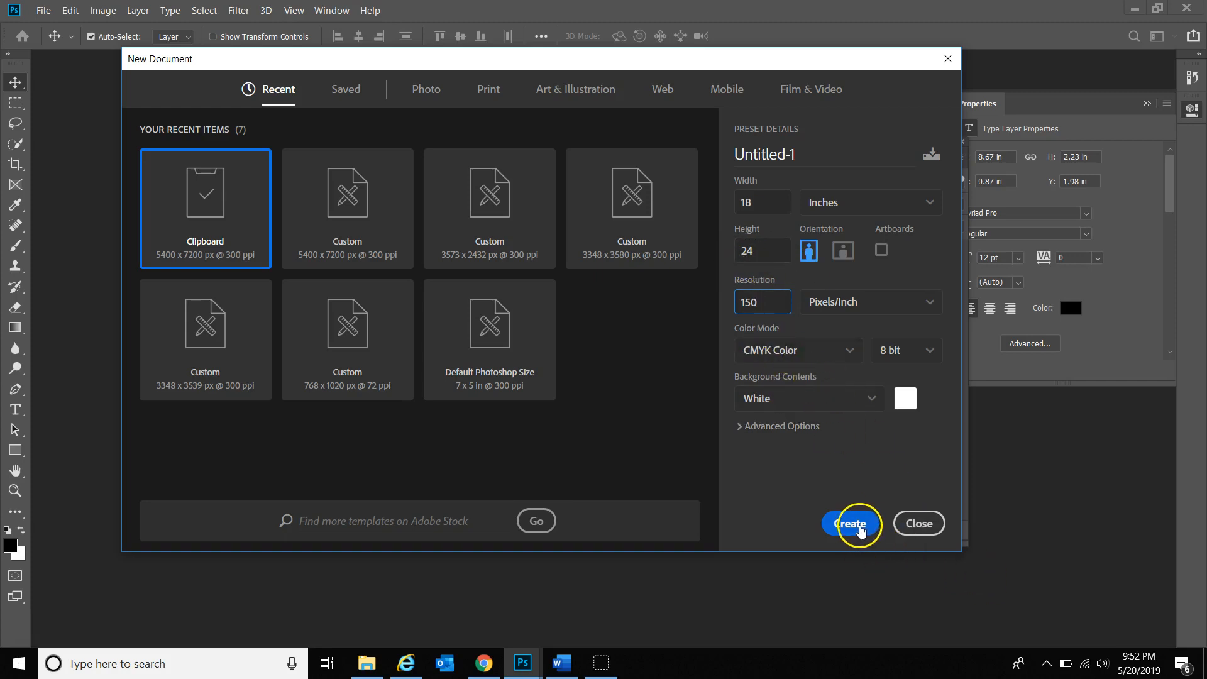
click(861, 532)
Dock the new document window as a tab and move the Layers panel away from the canvas
drag(205, 97, 396, 65)
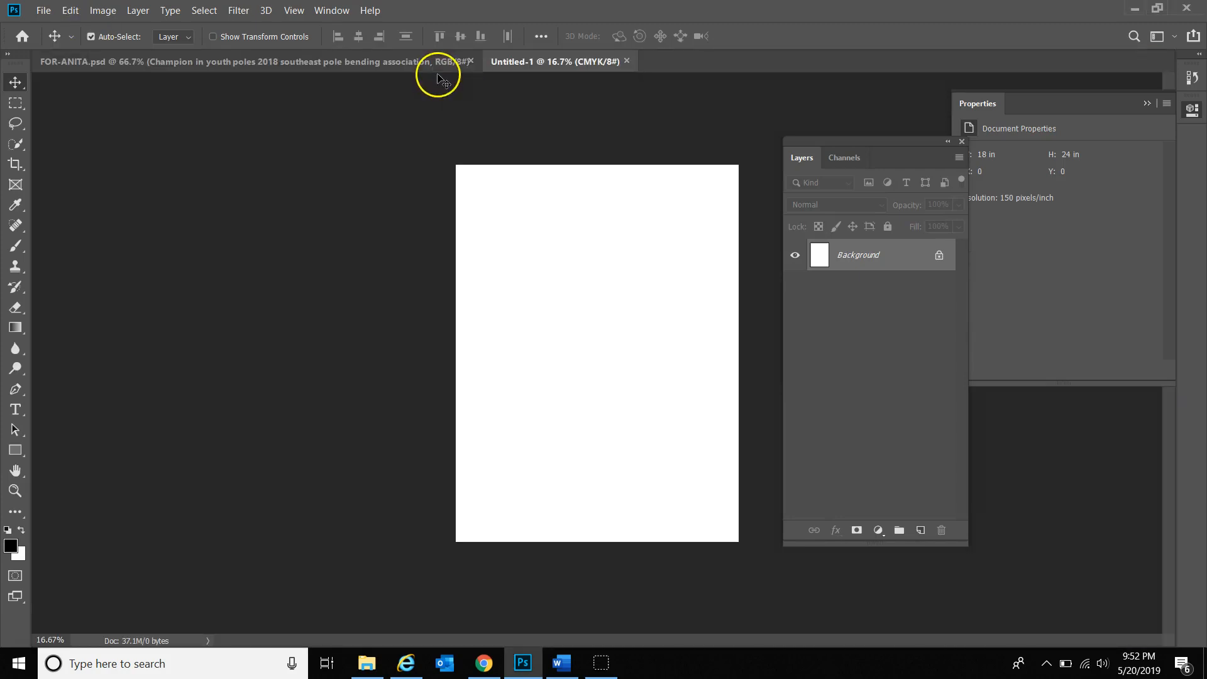
drag(871, 141, 1012, 118)
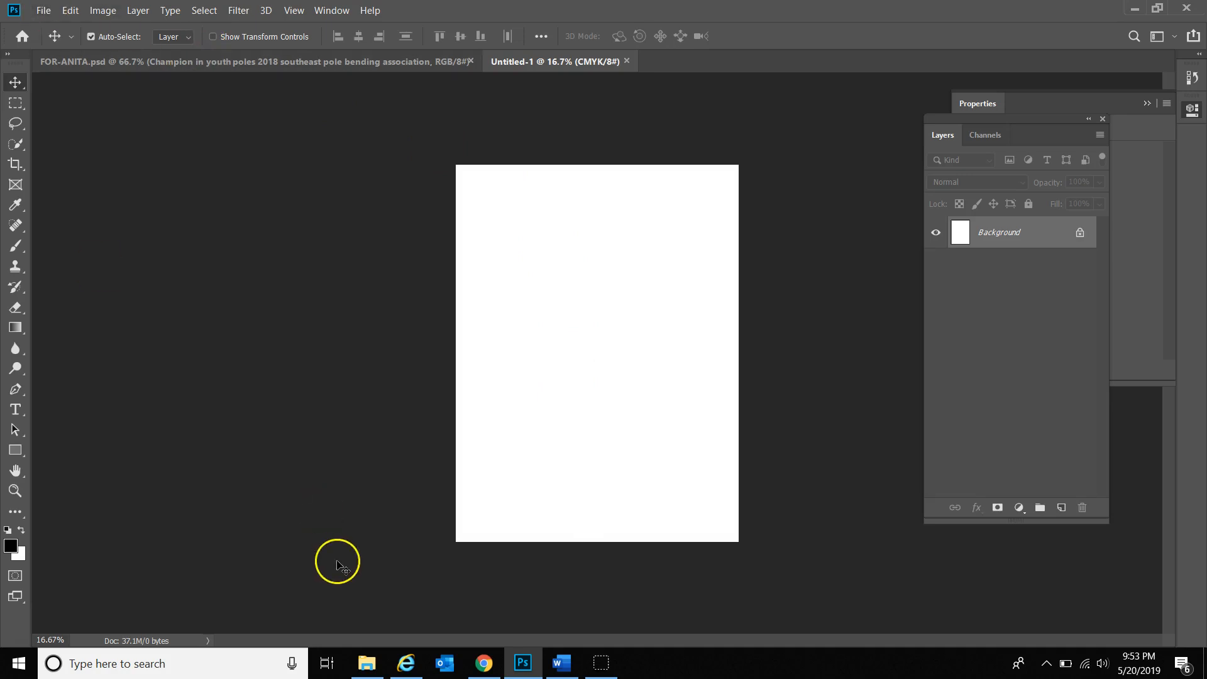
Open the grunge image from the ana poster folder in Photoshop, making Photoshop the default app for .jpg files
click(367, 664)
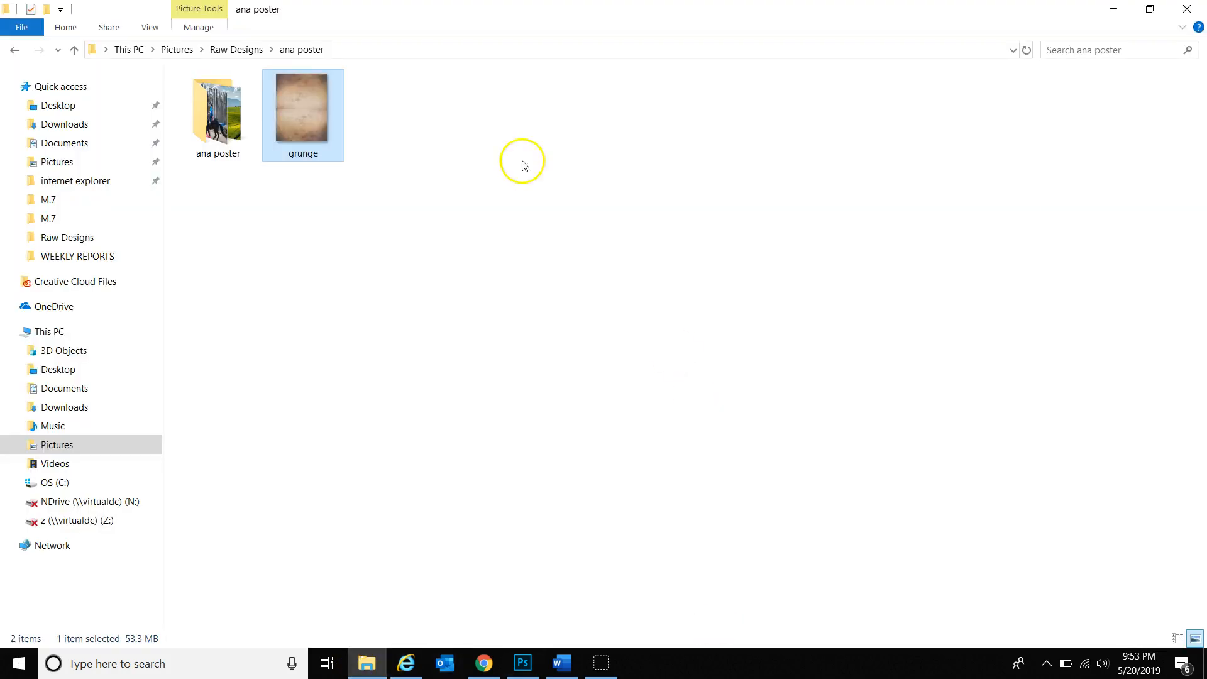
right_click(322, 130)
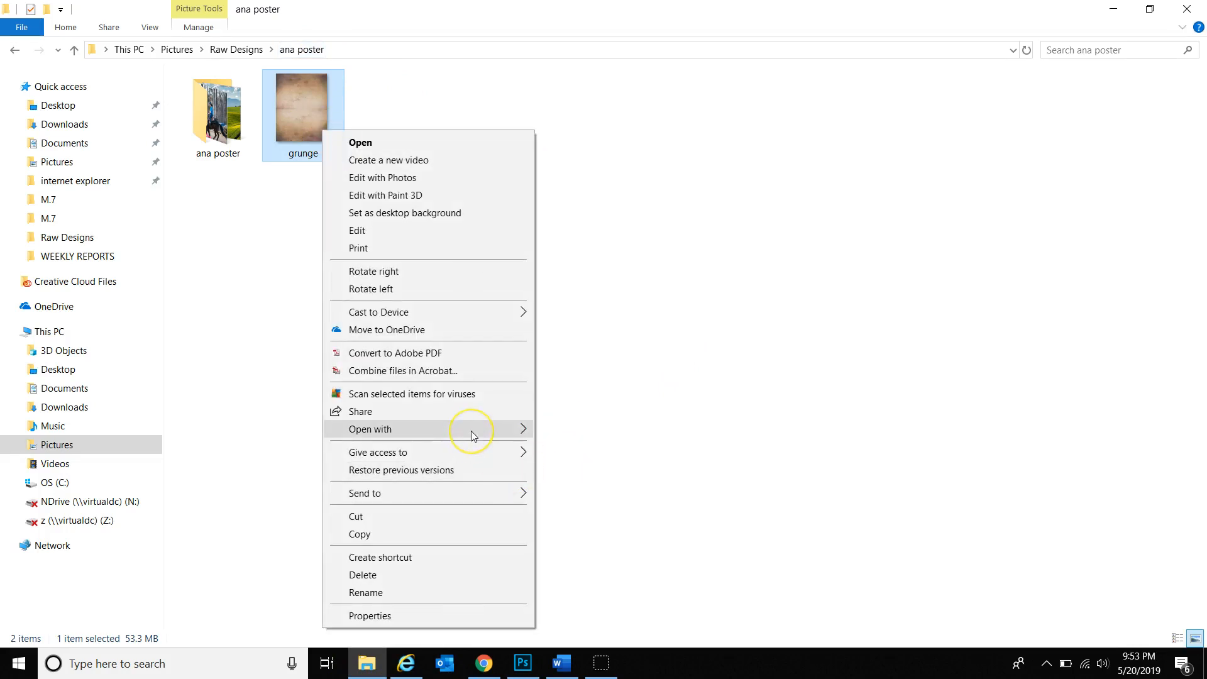
mouse_move(473, 436)
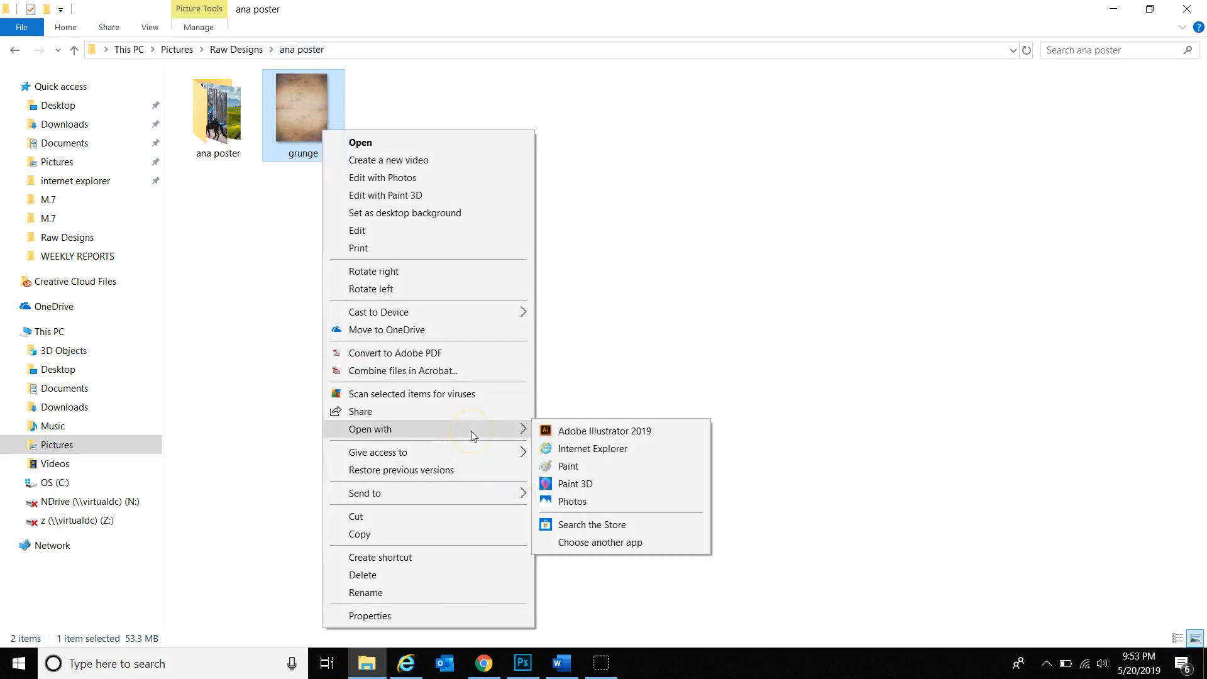
click(585, 543)
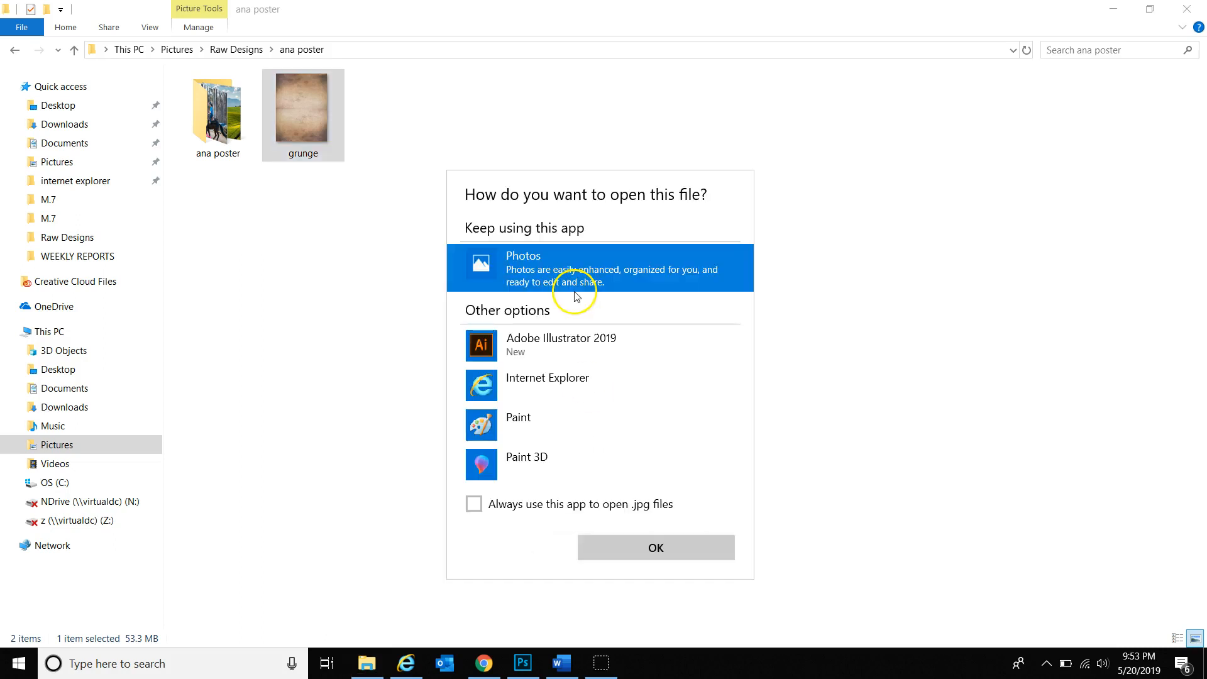
scroll(533, 390, down, 2)
click(504, 467)
scroll(585, 456, down, 4)
scroll(587, 459, up, 2)
click(585, 355)
click(580, 504)
click(623, 548)
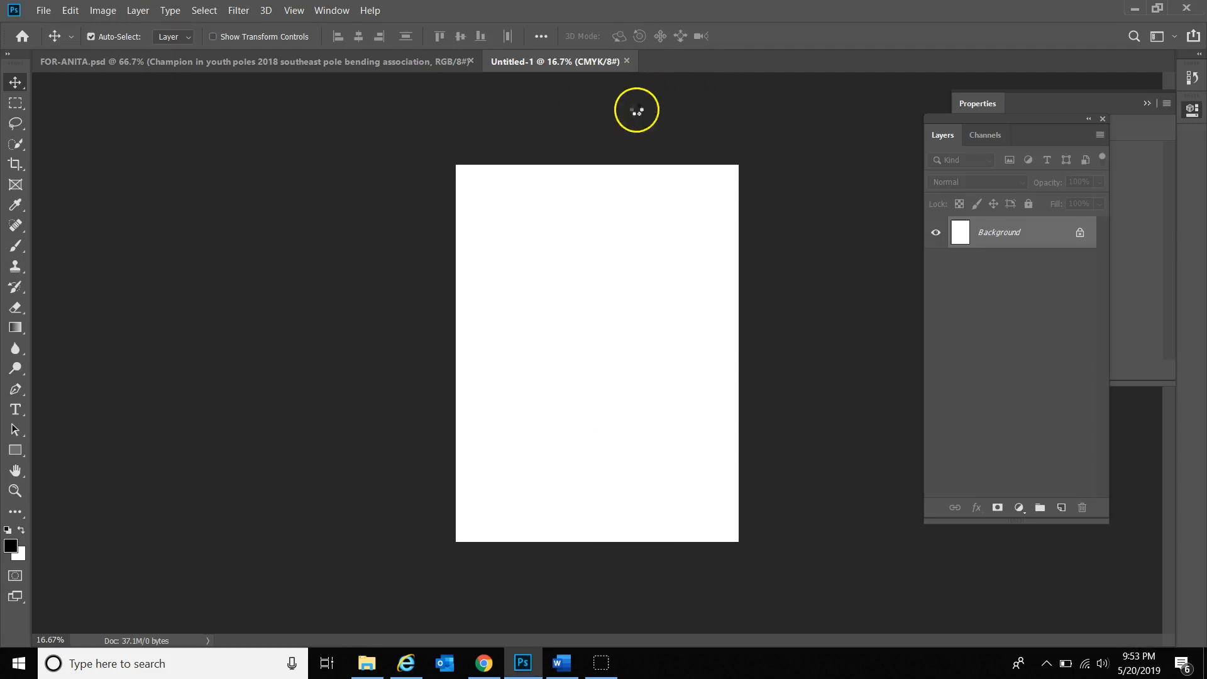
Float the grunge.jpg window, copy its image into the blank poster document as a new layer, and close grunge.jpg
drag(717, 63, 165, 107)
drag(253, 235, 695, 350)
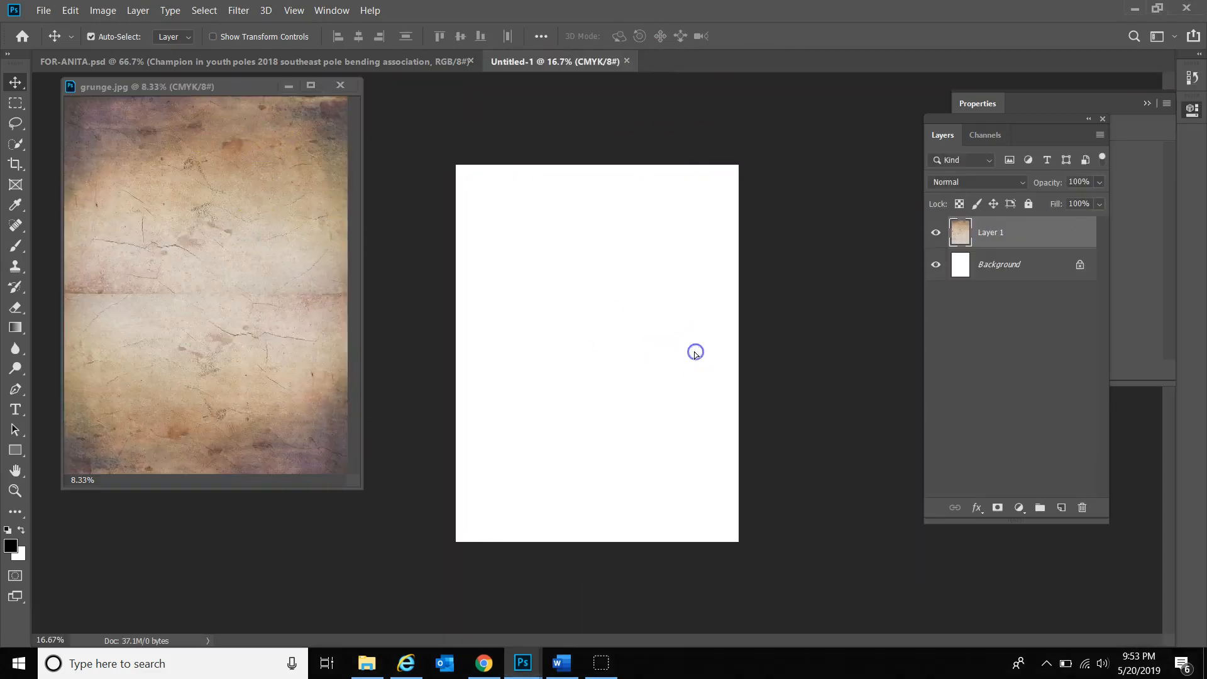
click(340, 84)
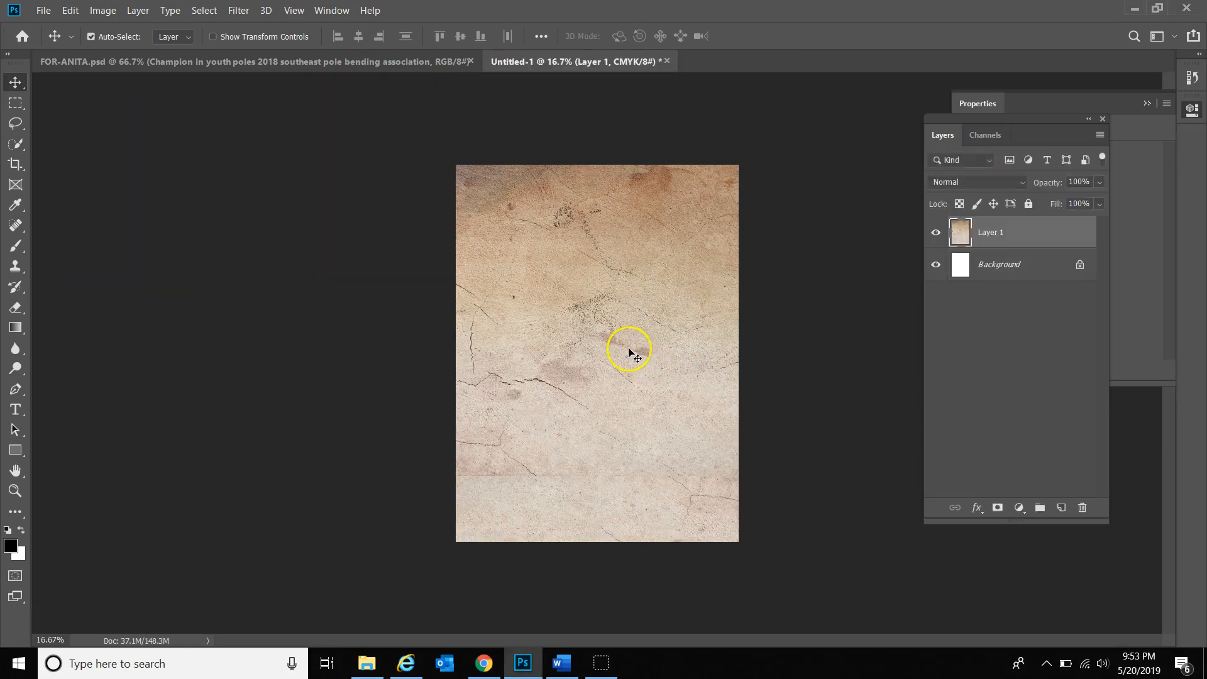
Free-transform the grunge layer to about 51% and position it so it just covers the whole canvas
key(ctrl+t)
drag(315, 81, 471, 254)
drag(687, 359, 672, 247)
drag(868, 99, 763, 246)
drag(697, 296, 739, 169)
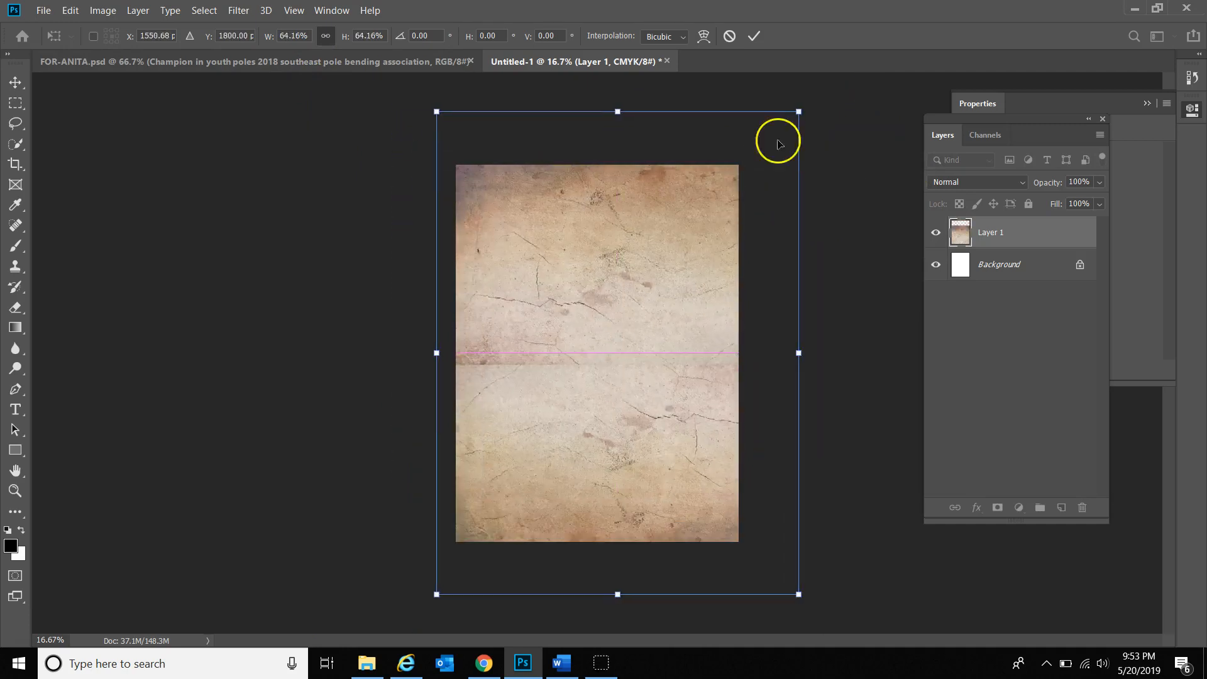
drag(800, 113, 769, 154)
drag(768, 588, 759, 566)
drag(436, 571, 453, 548)
drag(749, 550, 747, 546)
drag(746, 156, 740, 161)
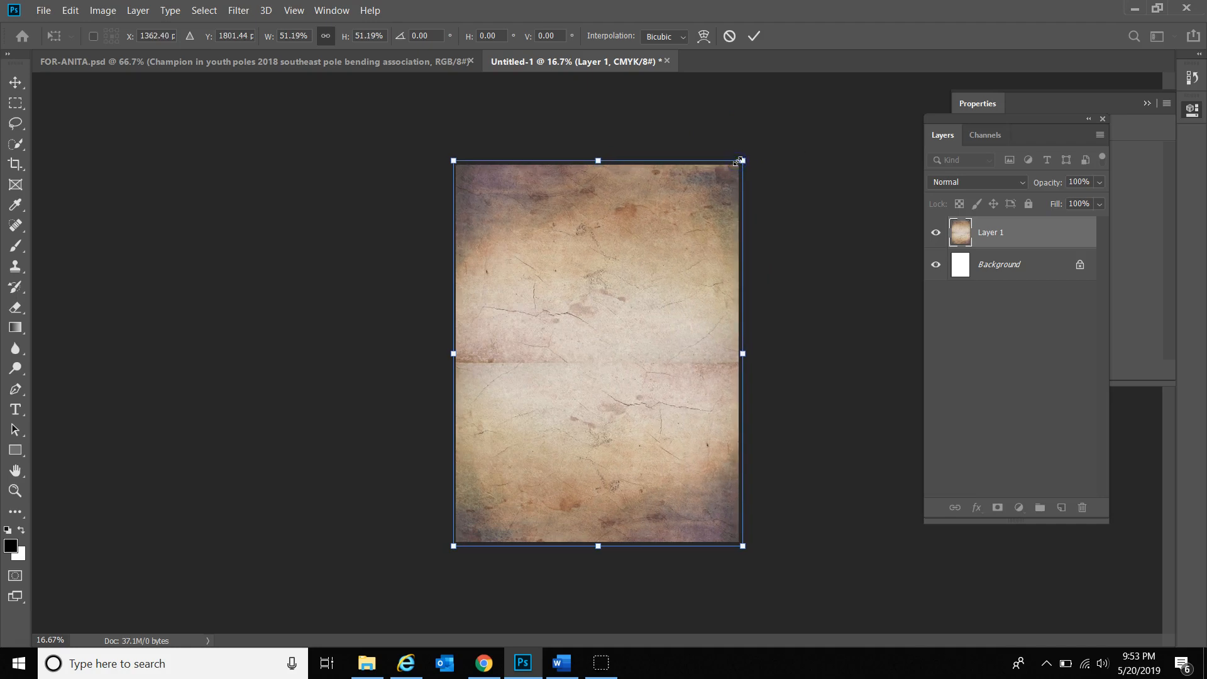
key(Return)
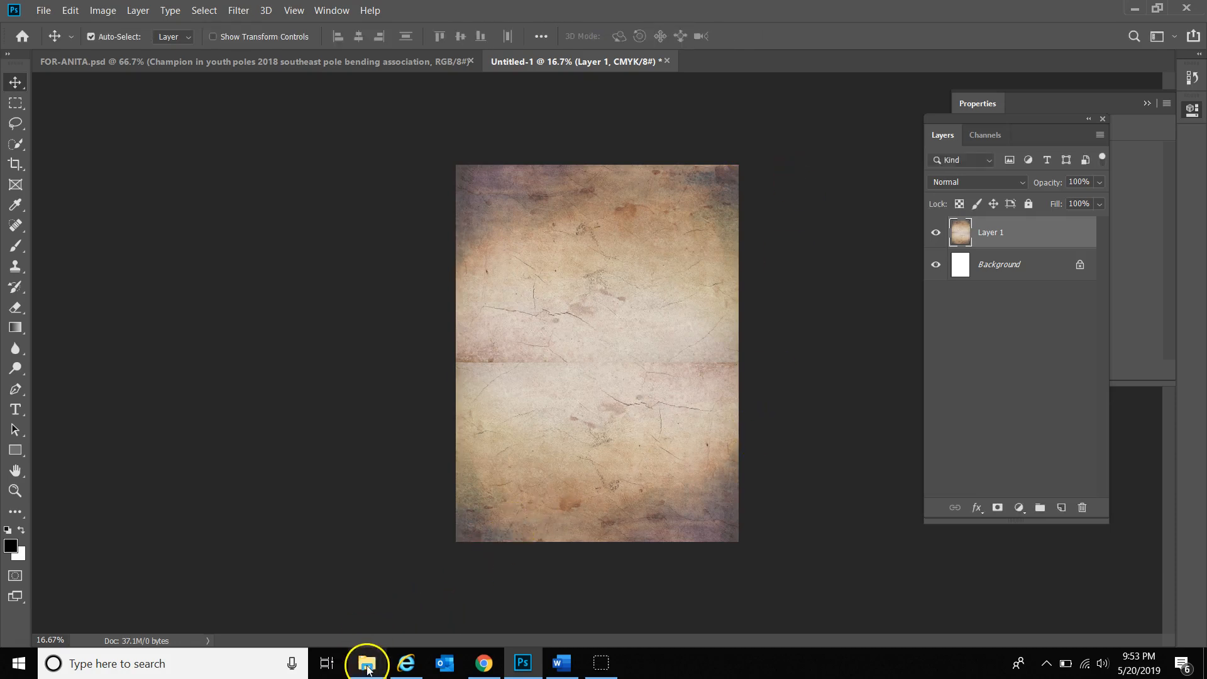
Switch to Chrome and download the Green Field photo from the Pexels pastures results
click(496, 665)
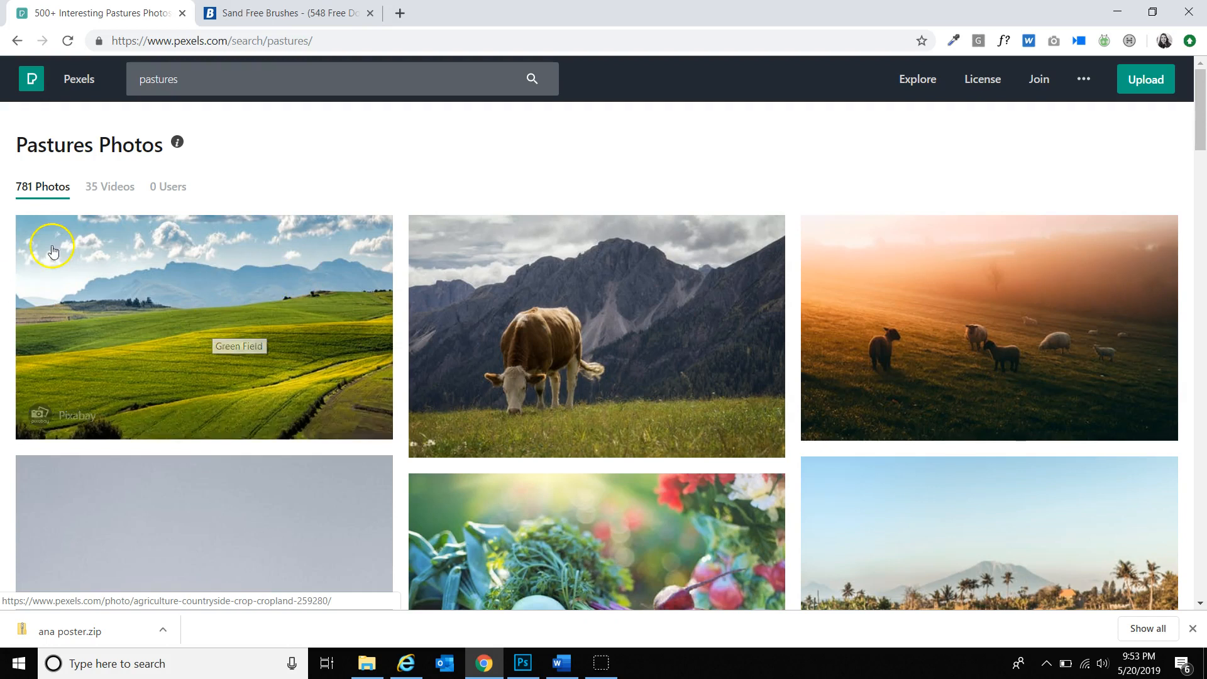
double_click(176, 78)
click(178, 315)
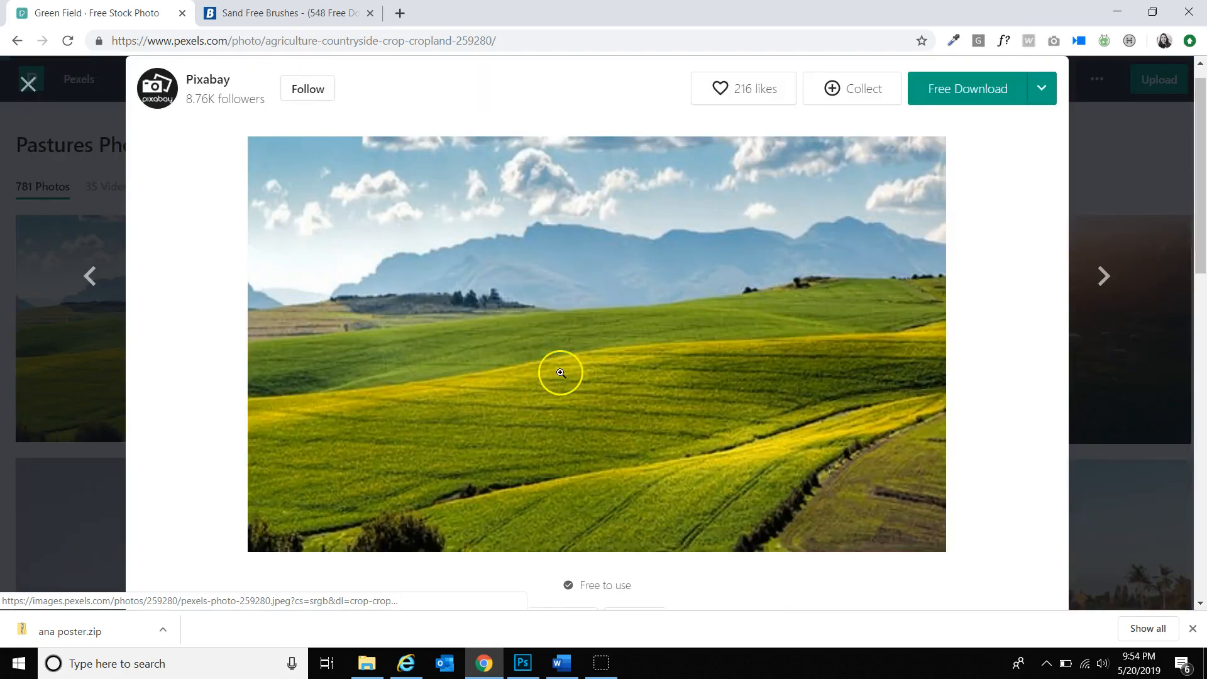
click(940, 92)
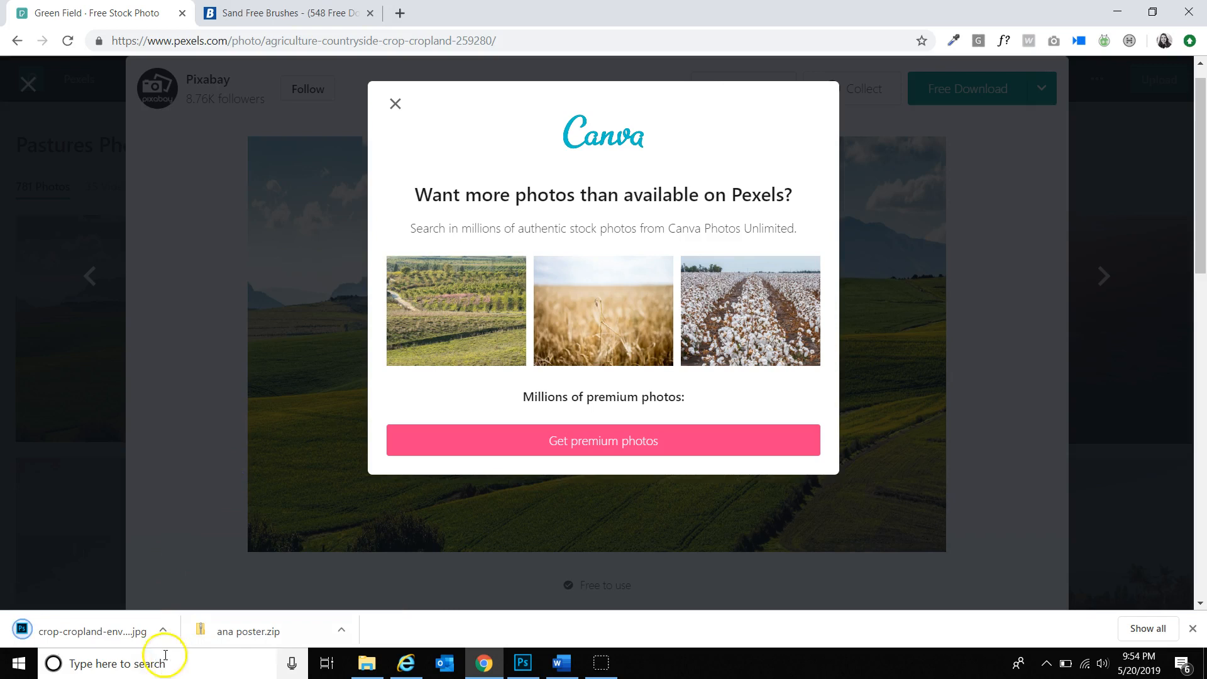
Show the downloaded crop-cropland-environment-259280 photo in its folder and open it in Photoshop
click(163, 631)
click(230, 576)
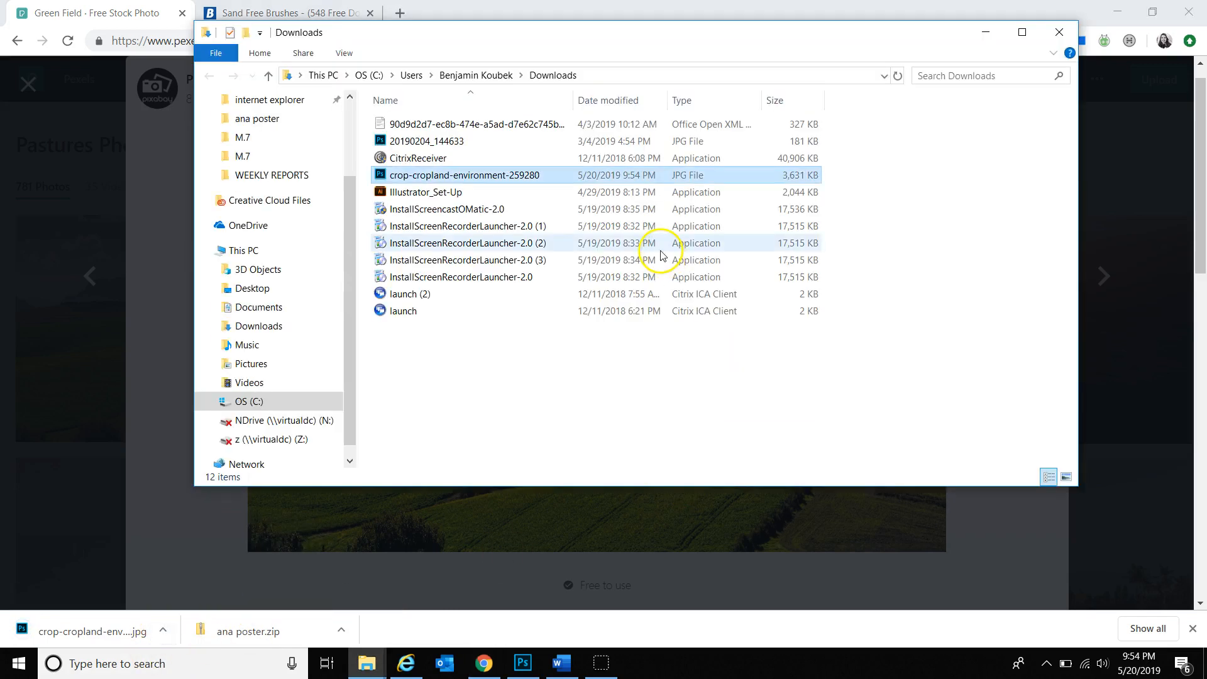
double_click(491, 177)
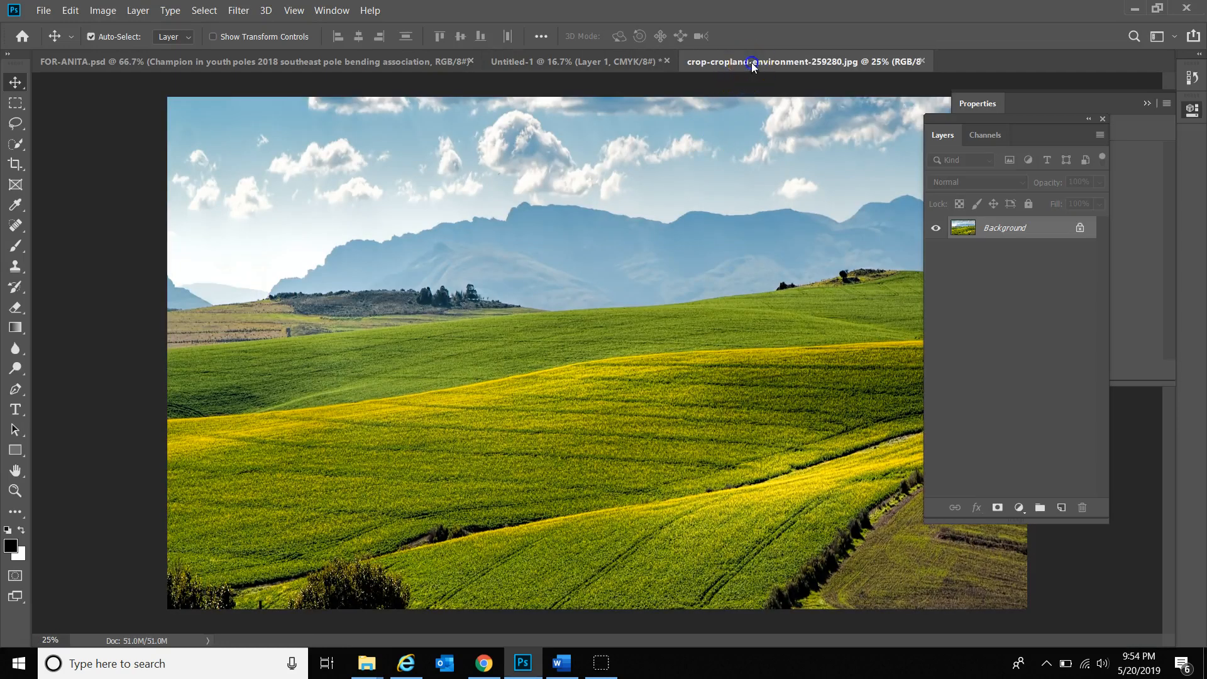
Float the crop-cropland-environment-259280.jpg window, copy the photo into the poster document as a new layer, and close the source file
drag(751, 62, 151, 187)
drag(440, 280, 878, 111)
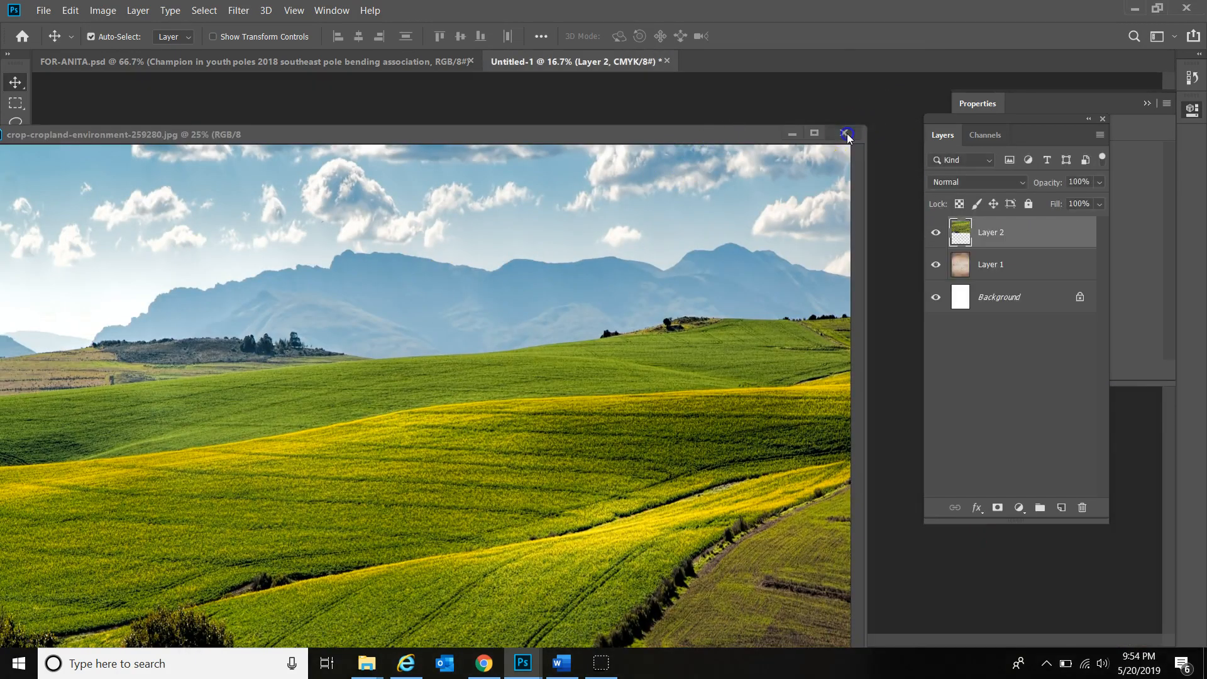
click(845, 134)
Free-transform the pasture layer to a larger size and move it over the poster so the landscape spans the canvas width
drag(687, 188, 553, 463)
key(ctrl+t)
drag(339, 224, 413, 266)
drag(915, 564, 1155, 605)
key(Return)
drag(627, 370, 490, 280)
Scale the pasture layer down proportionally and position it so the grunge texture shows in strips above and below the landscape
key(ctrl+t)
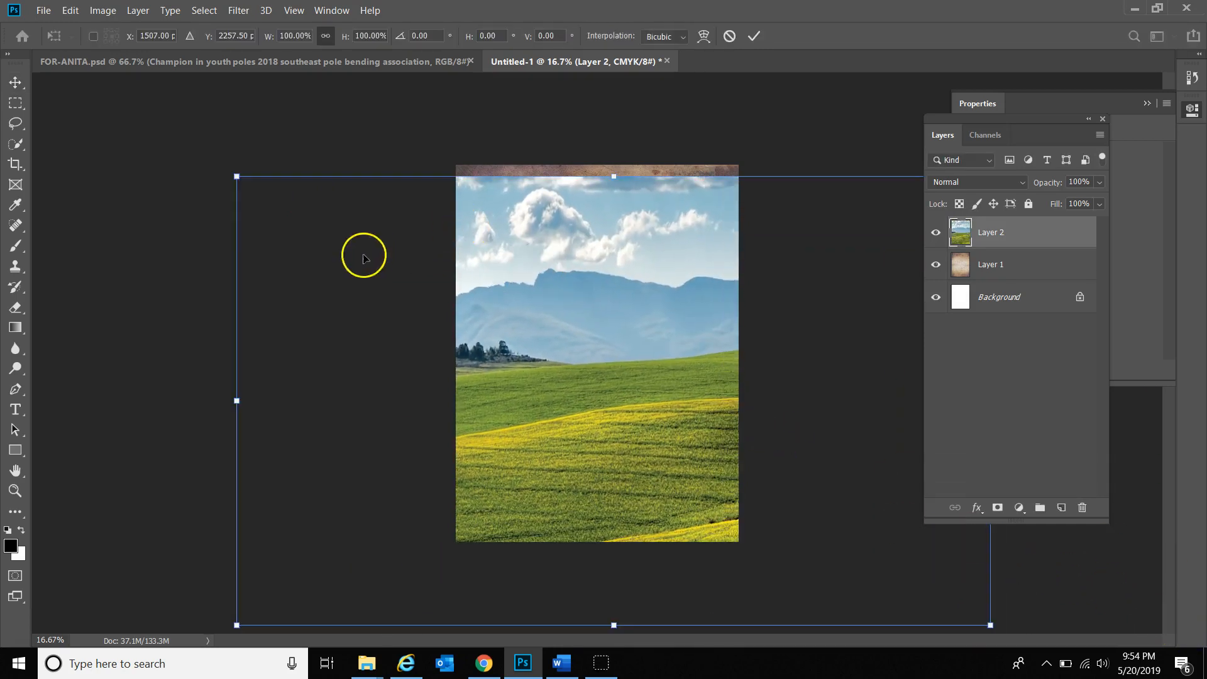
drag(237, 178, 401, 274)
drag(598, 377, 556, 347)
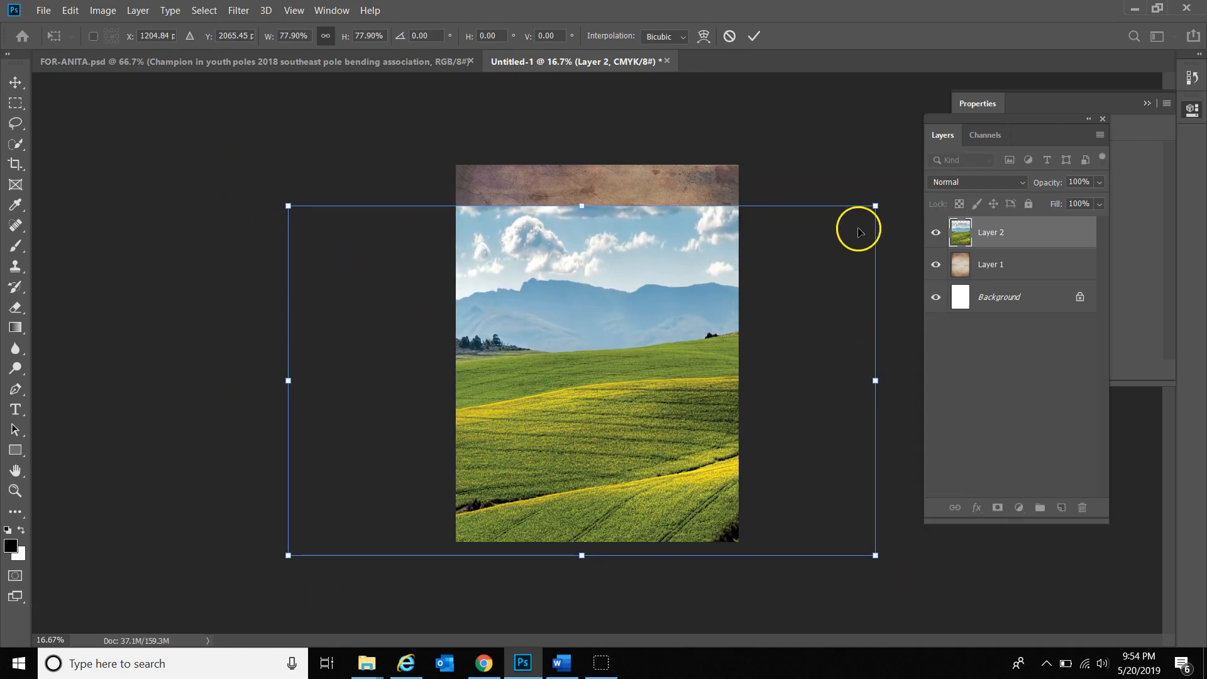
drag(880, 208, 839, 231)
double_click(685, 314)
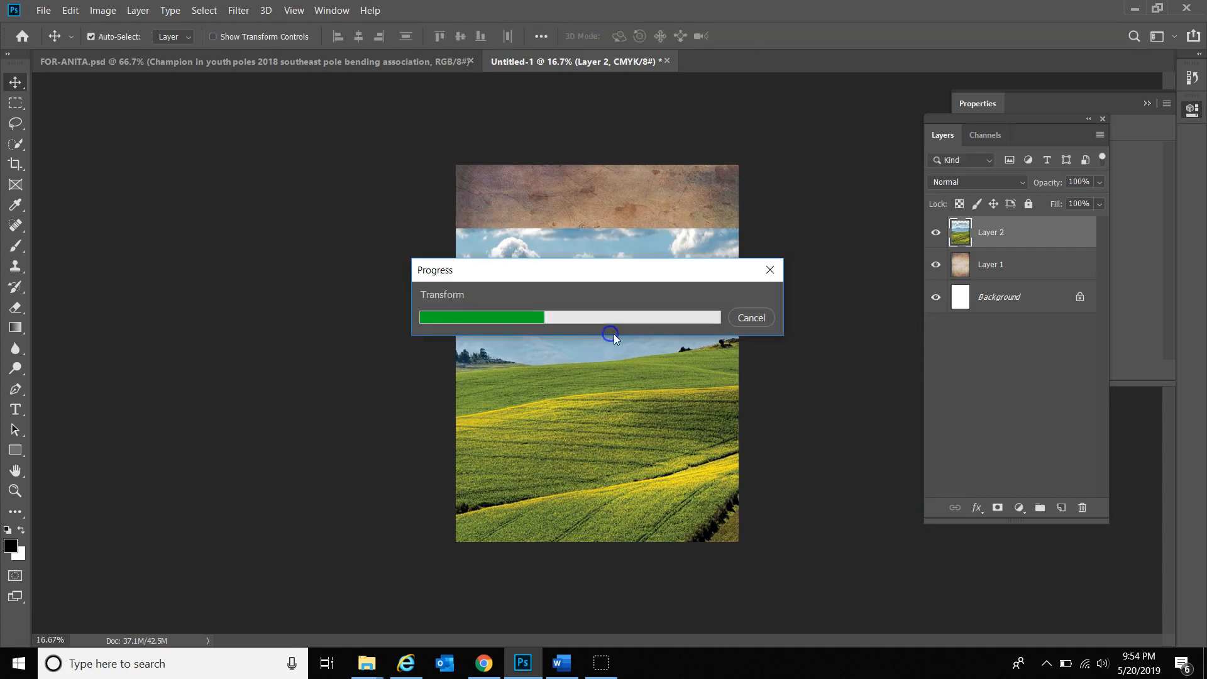
drag(661, 350, 670, 325)
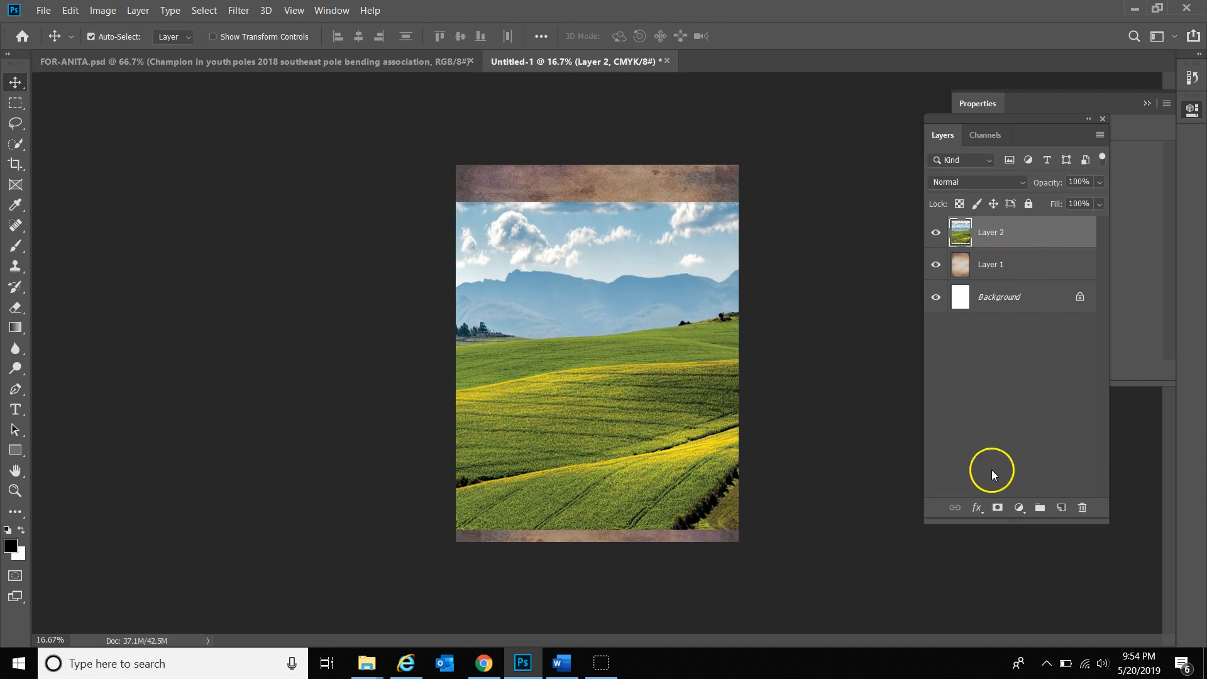
Add a layer mask to the pasture layer and prepare a soft black brush of 1800 px at 0% hardness
click(998, 508)
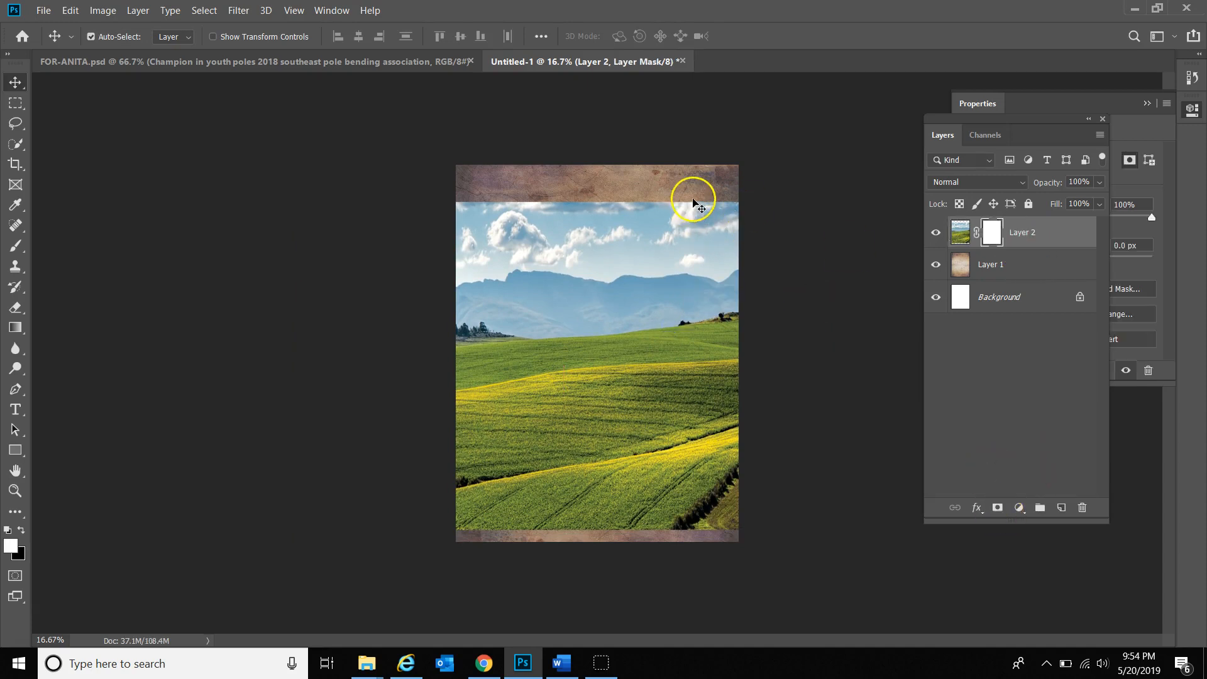
key(b)
key(x)
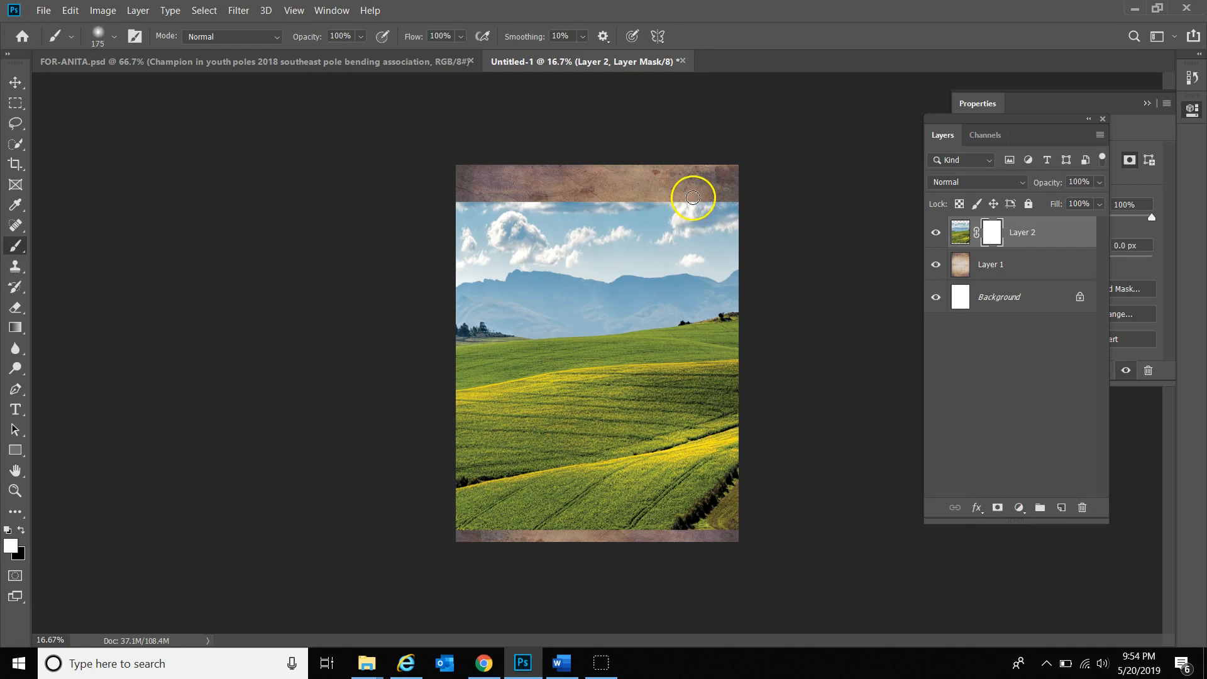
key(bracketright)
key(bracketright)
key(bracketright)
key(bracketright)
key(bracketright)
key(bracketright)
key(bracketright)
key(bracketright)
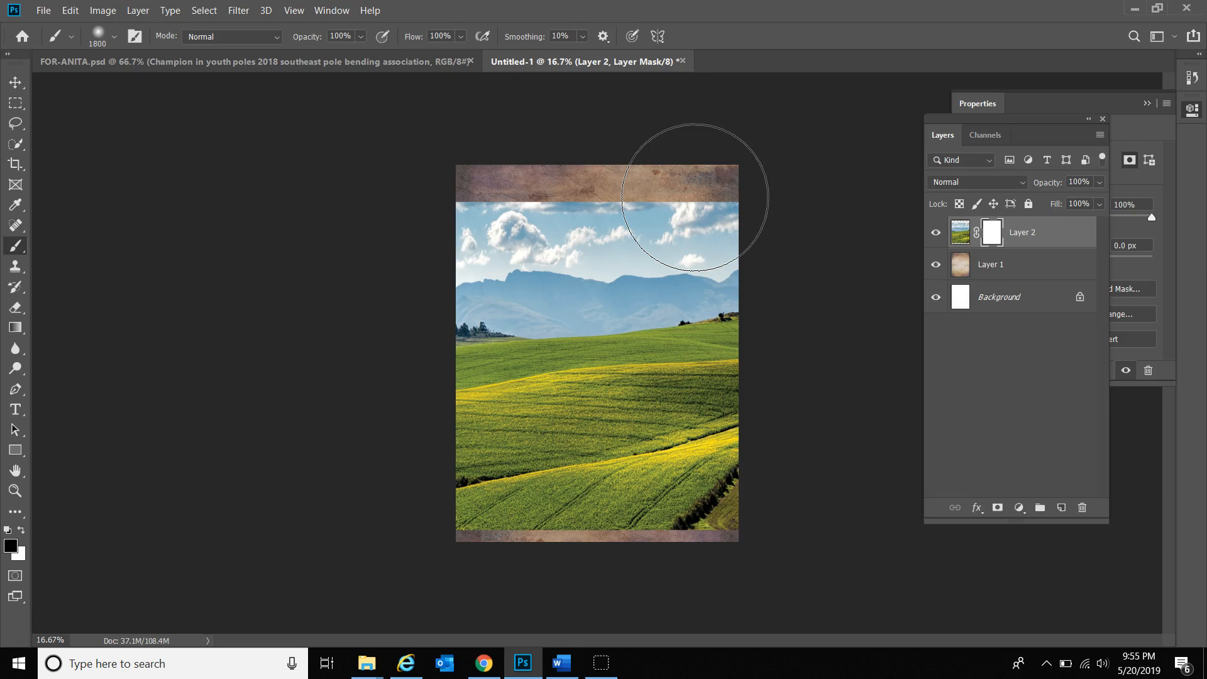
click(114, 39)
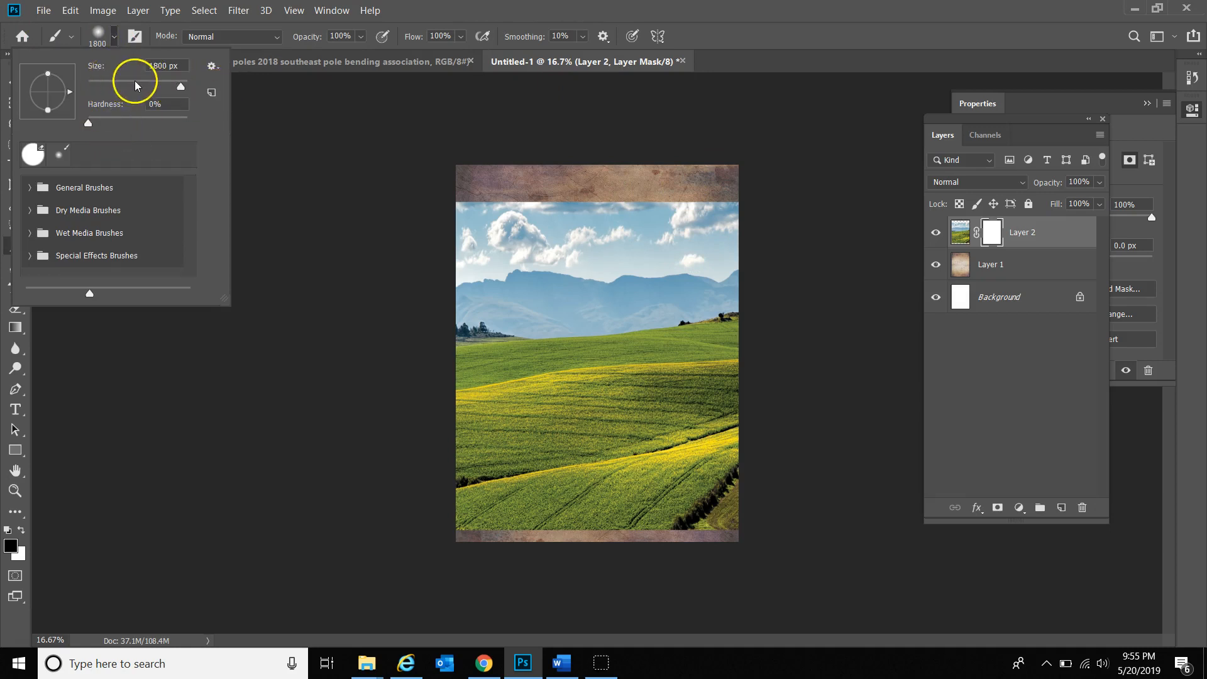
Paint black on the pasture layer's mask along the sky and the lower field to fade both edges into the grunge texture
click(711, 196)
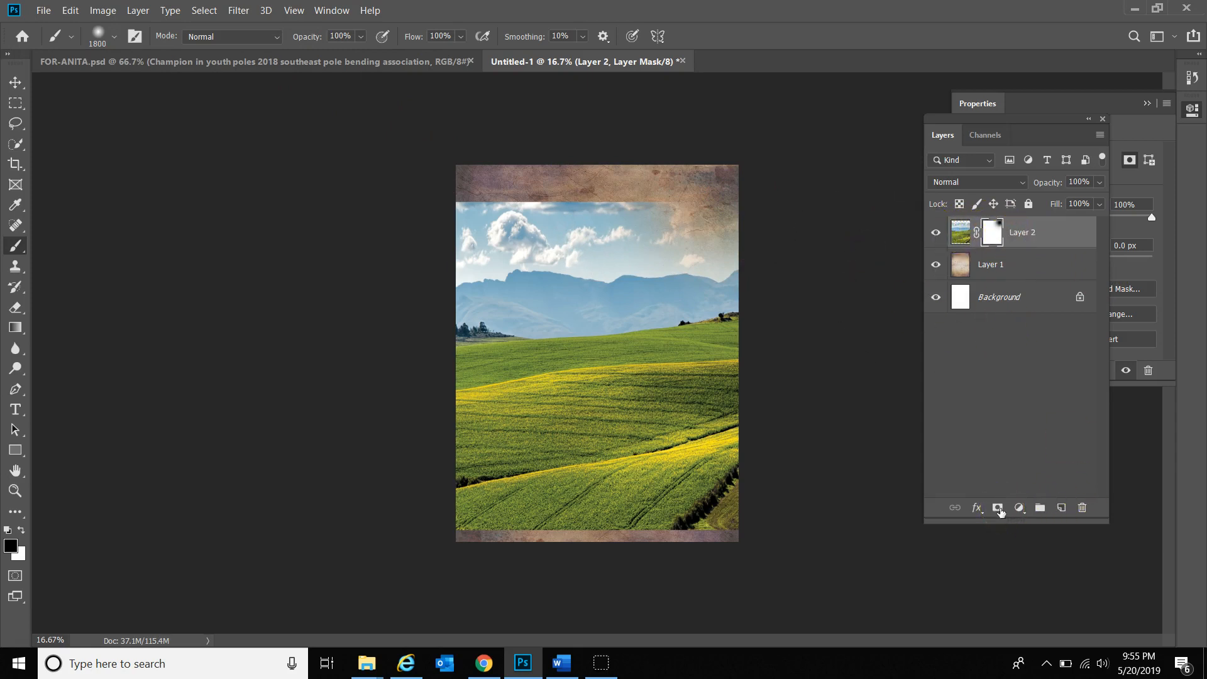
click(1005, 232)
mouse_move(770, 162)
mouse_down()
mouse_move(459, 140)
mouse_move(695, 132)
mouse_move(566, 122)
mouse_move(629, 129)
mouse_up()
mouse_move(805, 549)
mouse_down()
mouse_move(705, 583)
mouse_move(670, 583)
mouse_move(746, 563)
mouse_move(586, 584)
mouse_move(441, 548)
mouse_move(392, 494)
mouse_move(466, 562)
mouse_move(624, 580)
mouse_move(418, 479)
mouse_up()
click(466, 561)
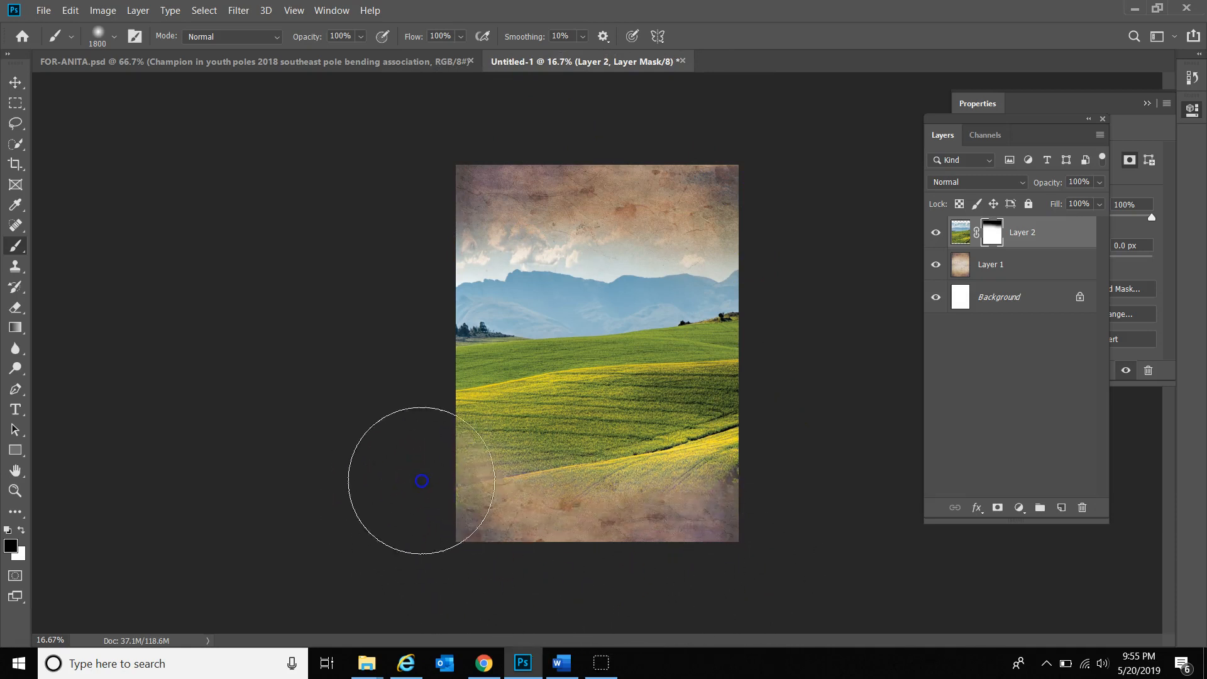
Move the grunge layer above the pasture layer and set its blend mode to Multiply
click(16, 82)
click(1002, 264)
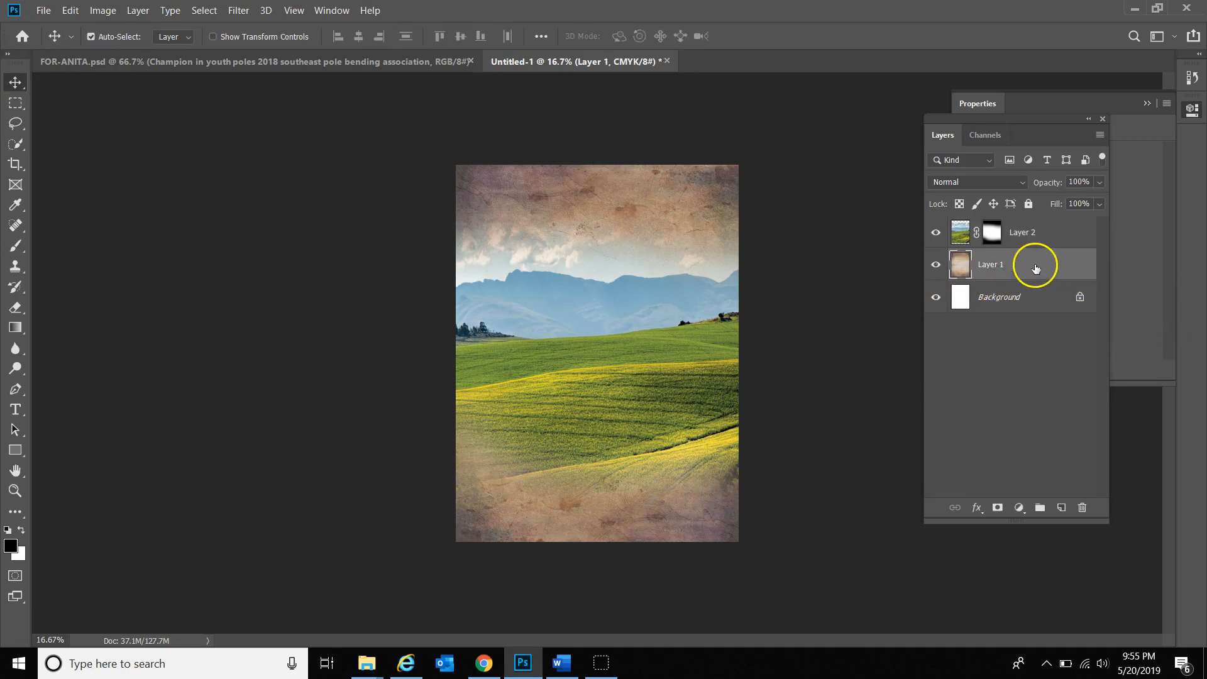
drag(1034, 268, 1025, 219)
click(957, 182)
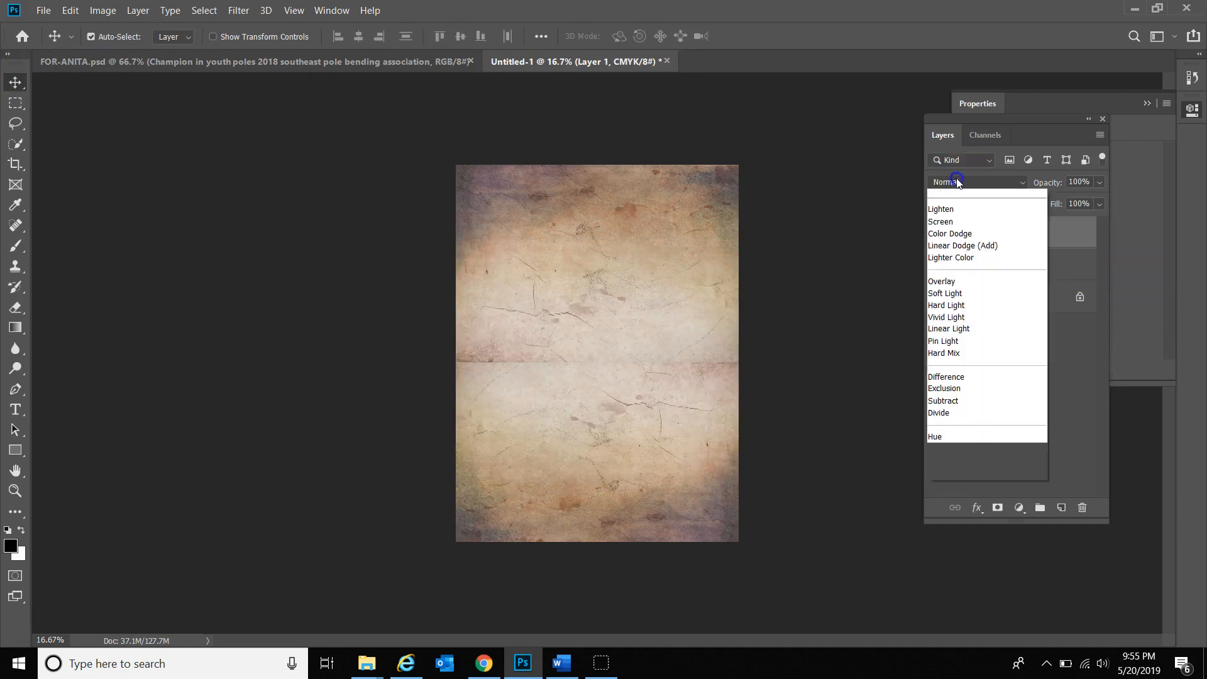
click(943, 245)
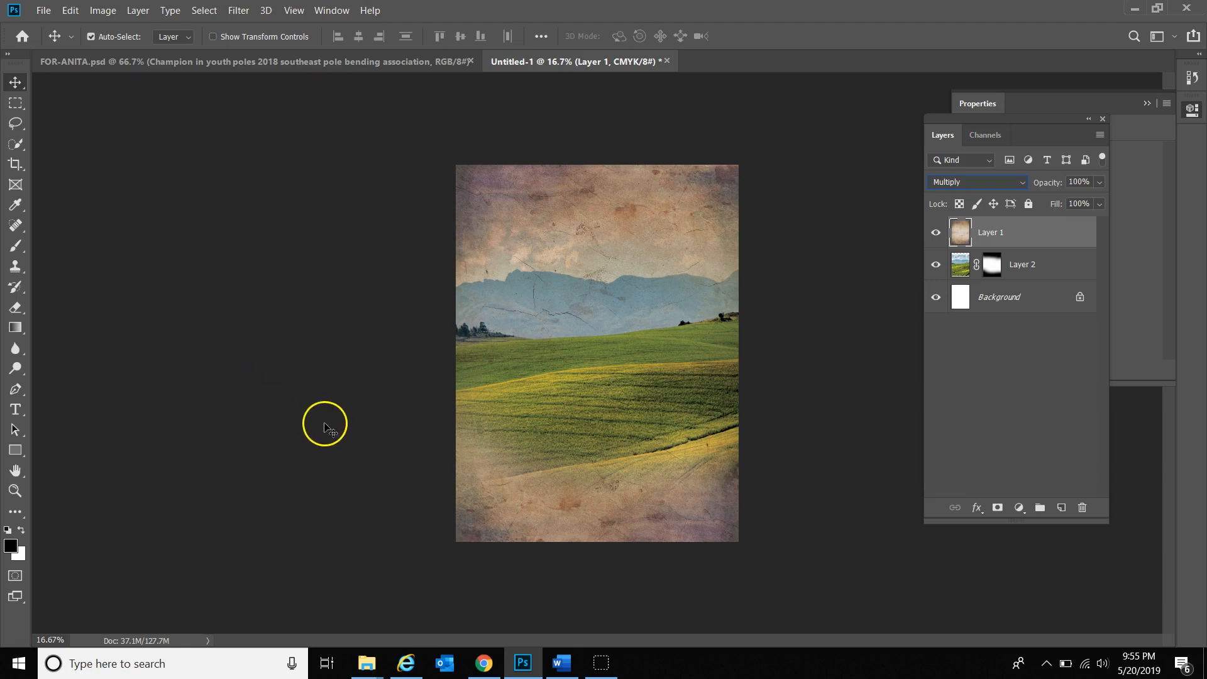
Switch to File Explorer and go to the Raw Designs folder holding the prepared rider images
click(377, 668)
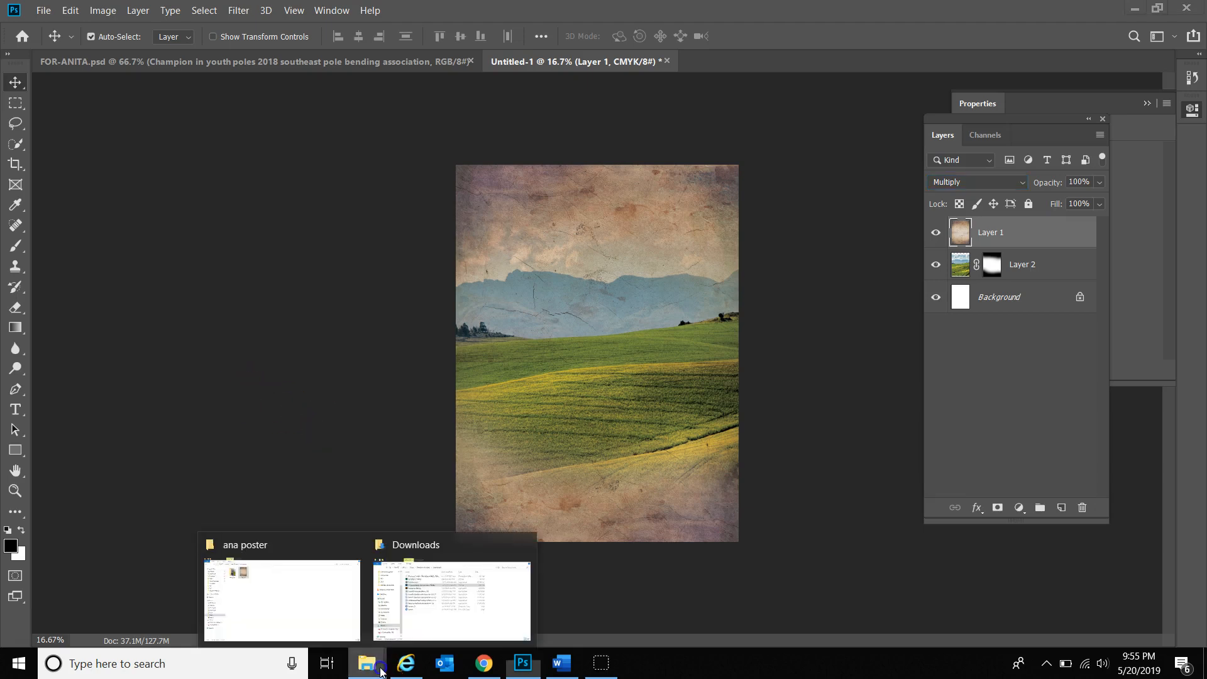
click(302, 587)
double_click(219, 117)
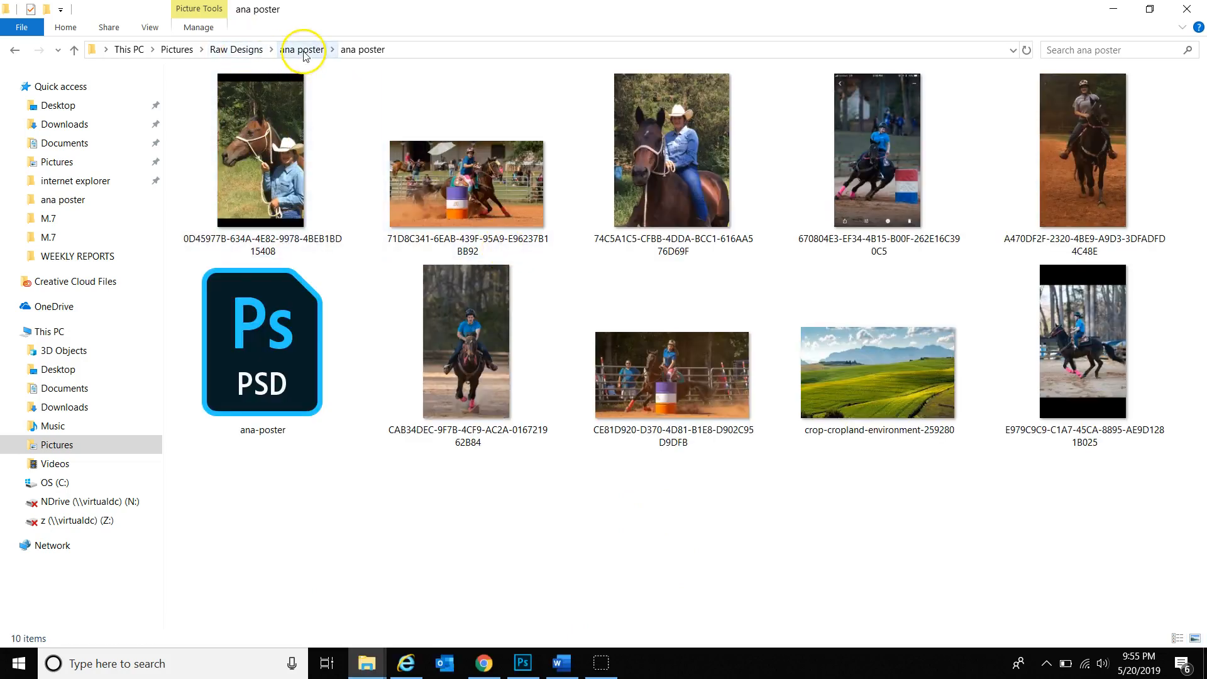
click(243, 49)
click(339, 156)
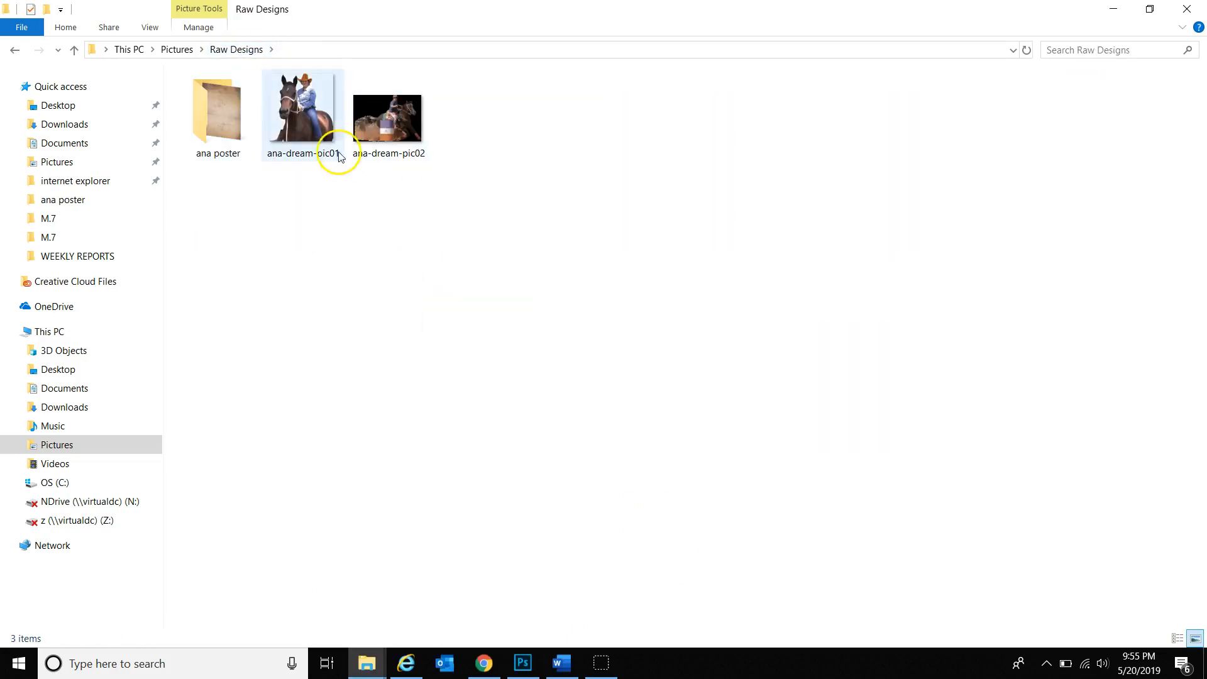
Open ana-dream-pic01 with Adobe Photoshop CC 2019 and make that app the default for .png files
click(314, 126)
right_click(318, 127)
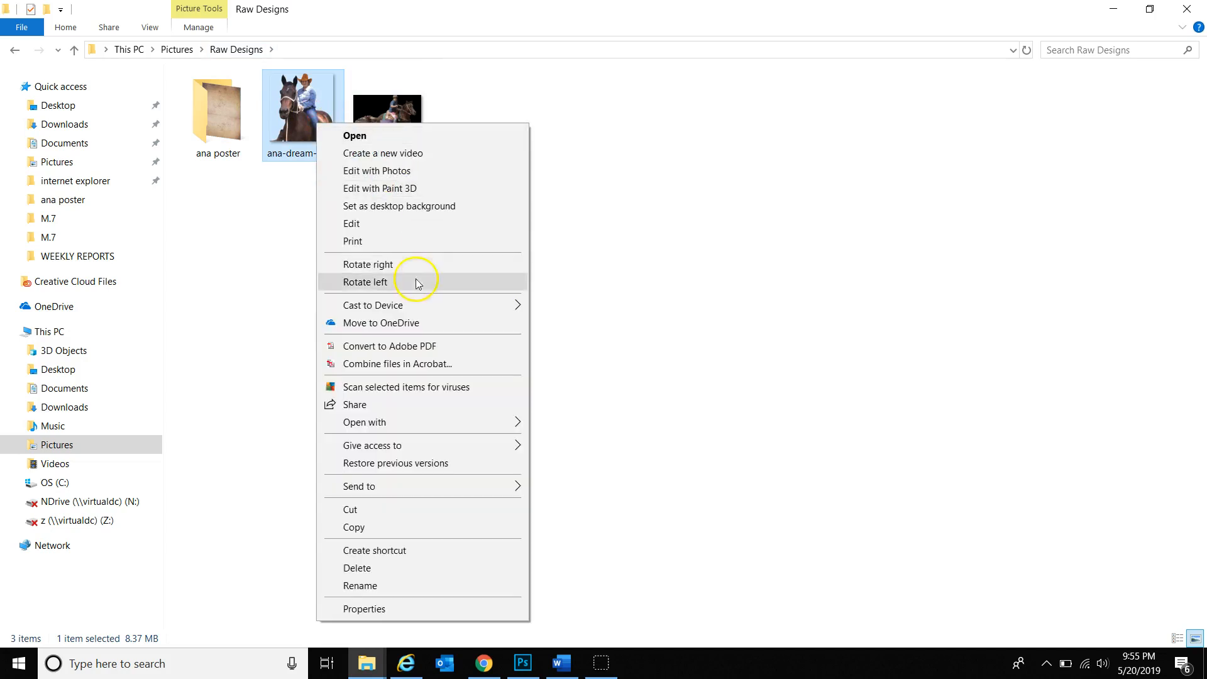
mouse_move(414, 430)
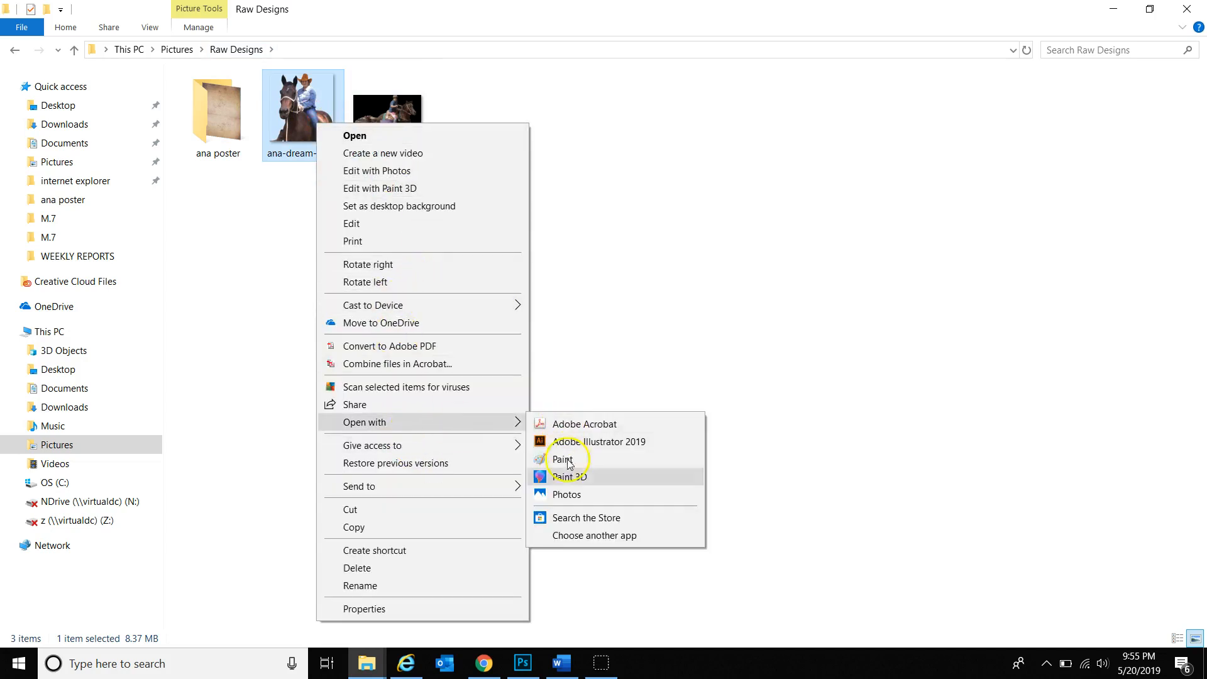
click(575, 536)
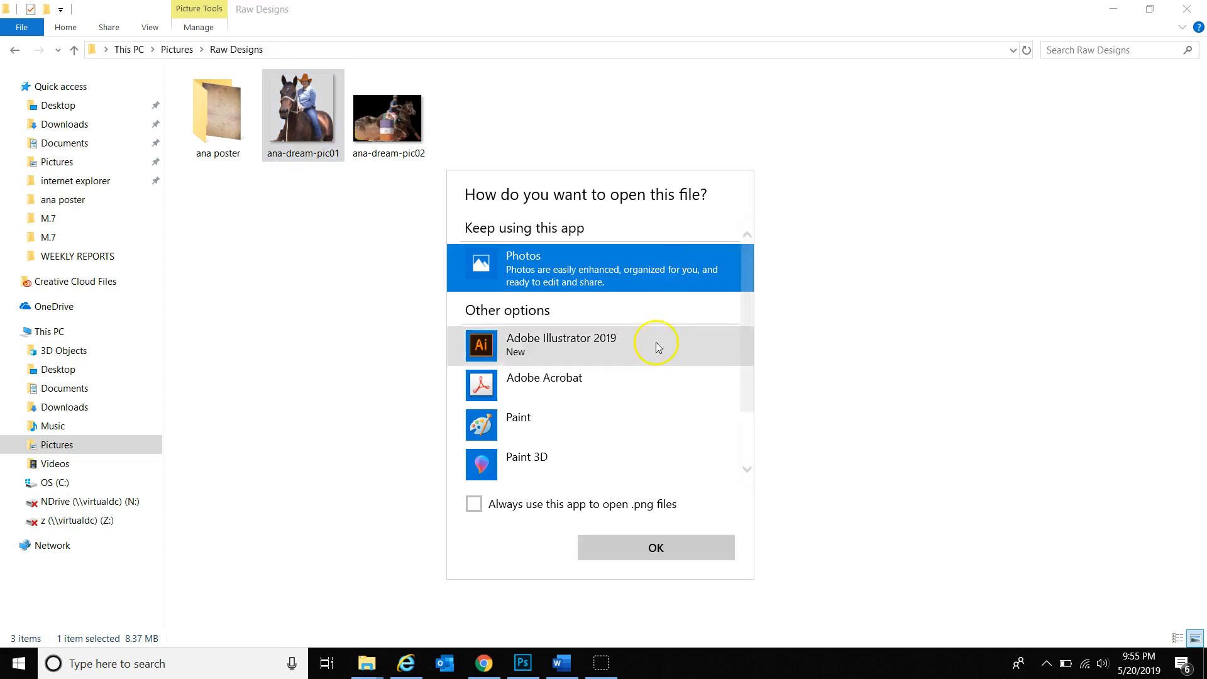
scroll(654, 345, down, 3)
click(503, 463)
scroll(603, 365, down, 5)
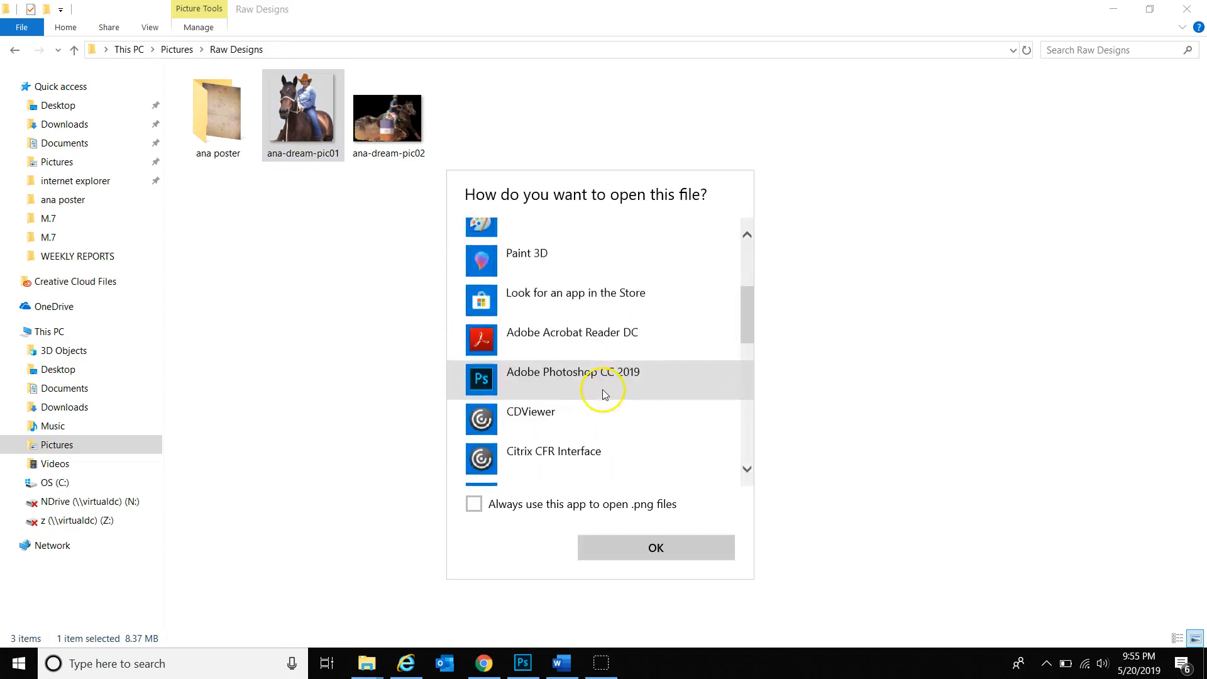
click(617, 320)
click(551, 503)
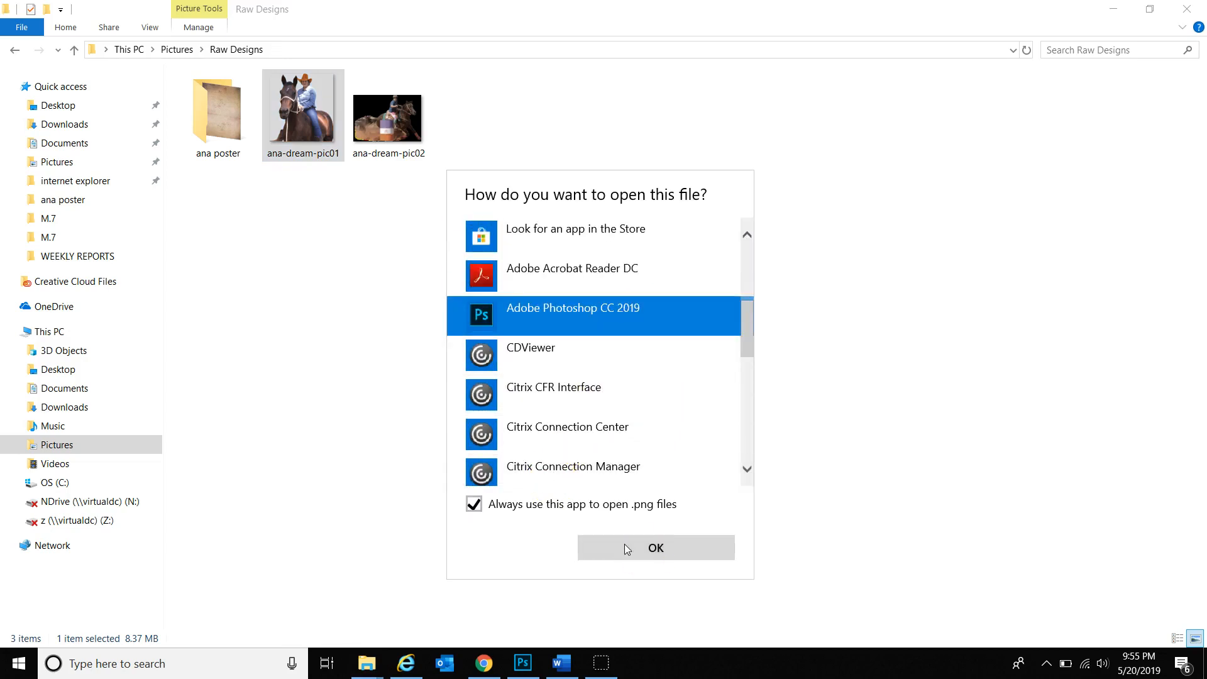
click(629, 548)
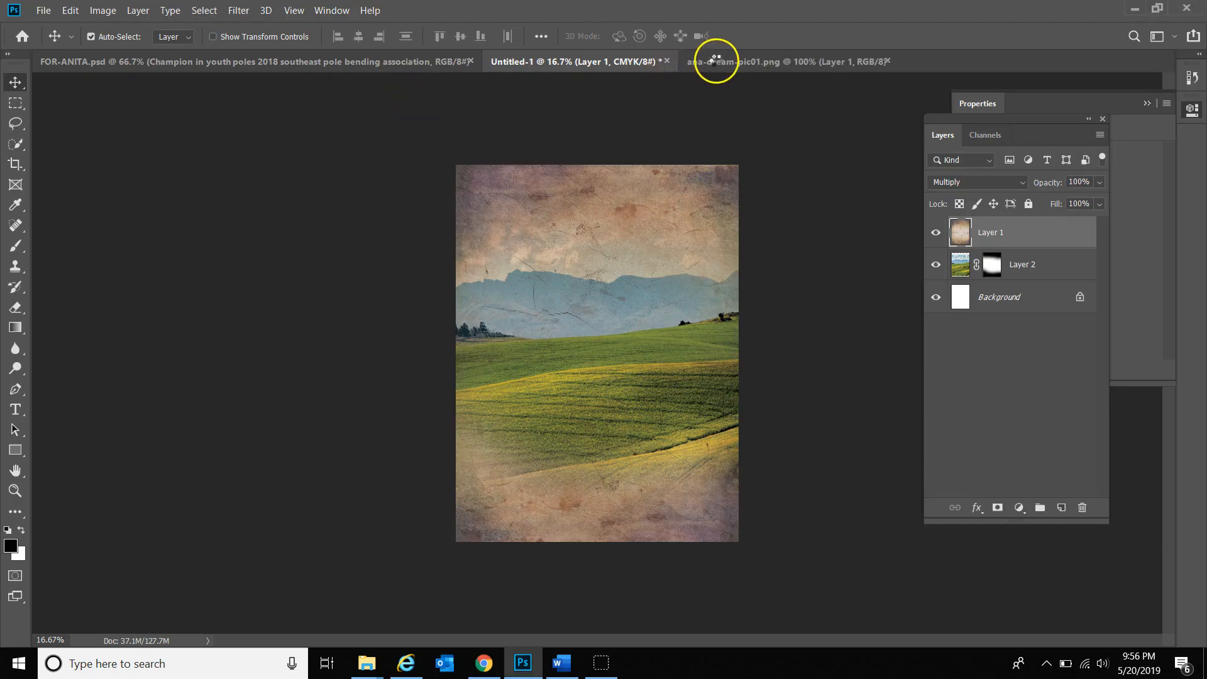
Float the ana-dream-pic01.png window, copy its horse and rider into the poster as a new layer, and close the source file
drag(733, 61, 88, 148)
drag(345, 315, 511, 201)
click(366, 146)
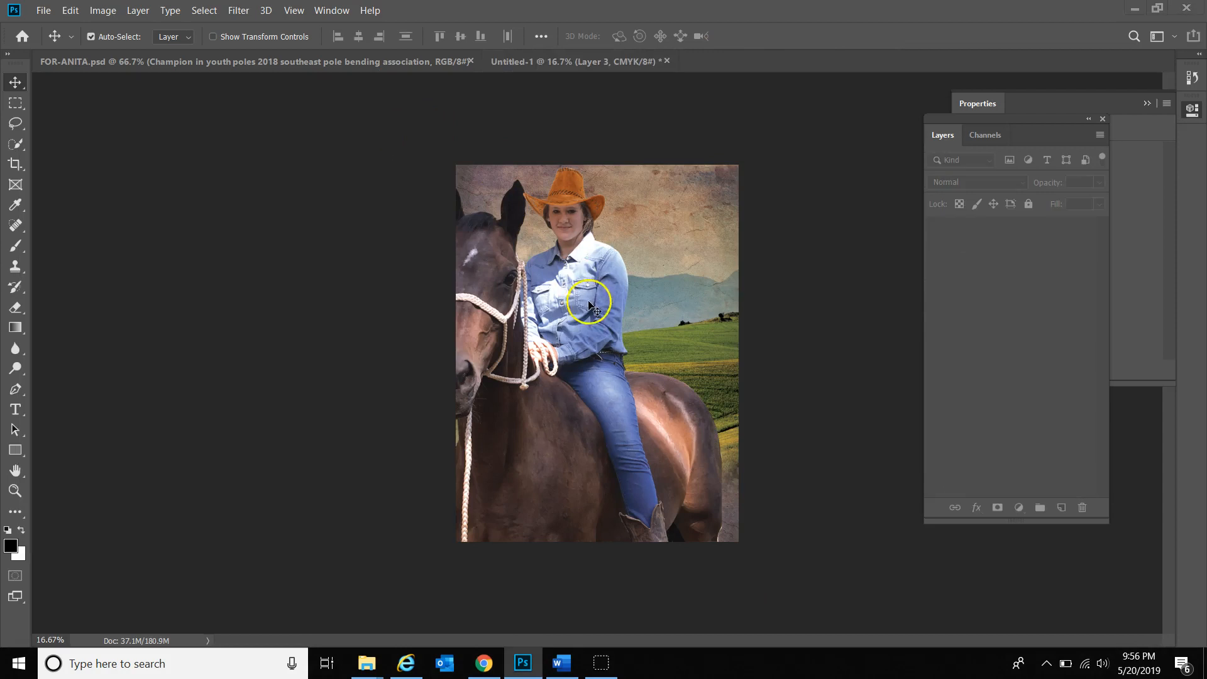
Free-transform the cowboy-hat rider layer to about 48% and place it in the upper middle of the poster against the mountains
key(ctrl+t)
drag(371, 168, 510, 337)
drag(630, 421, 605, 293)
drag(703, 413, 681, 389)
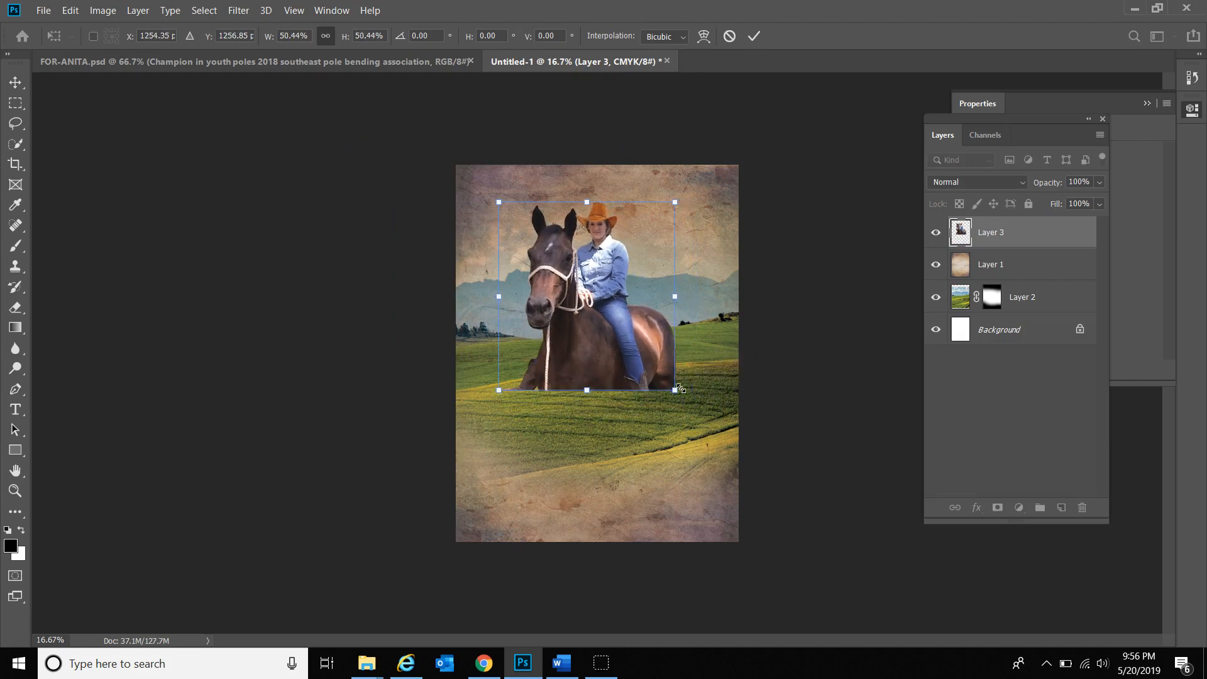
drag(672, 389, 667, 382)
double_click(626, 323)
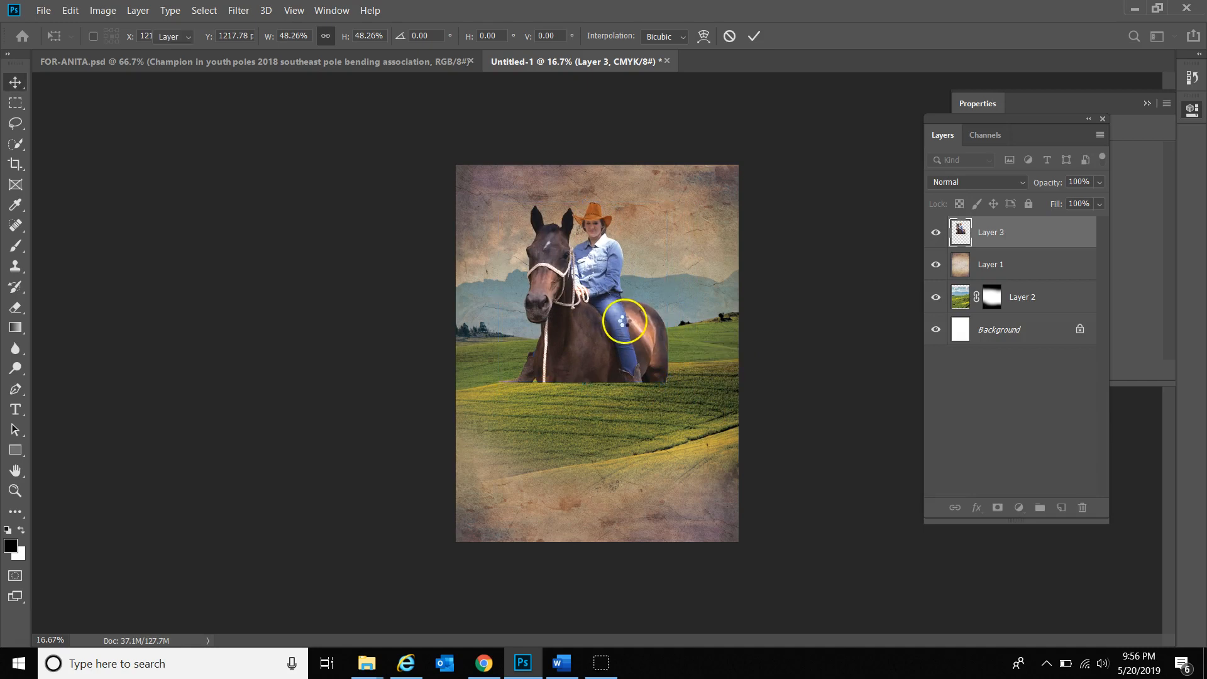
drag(626, 323, 635, 330)
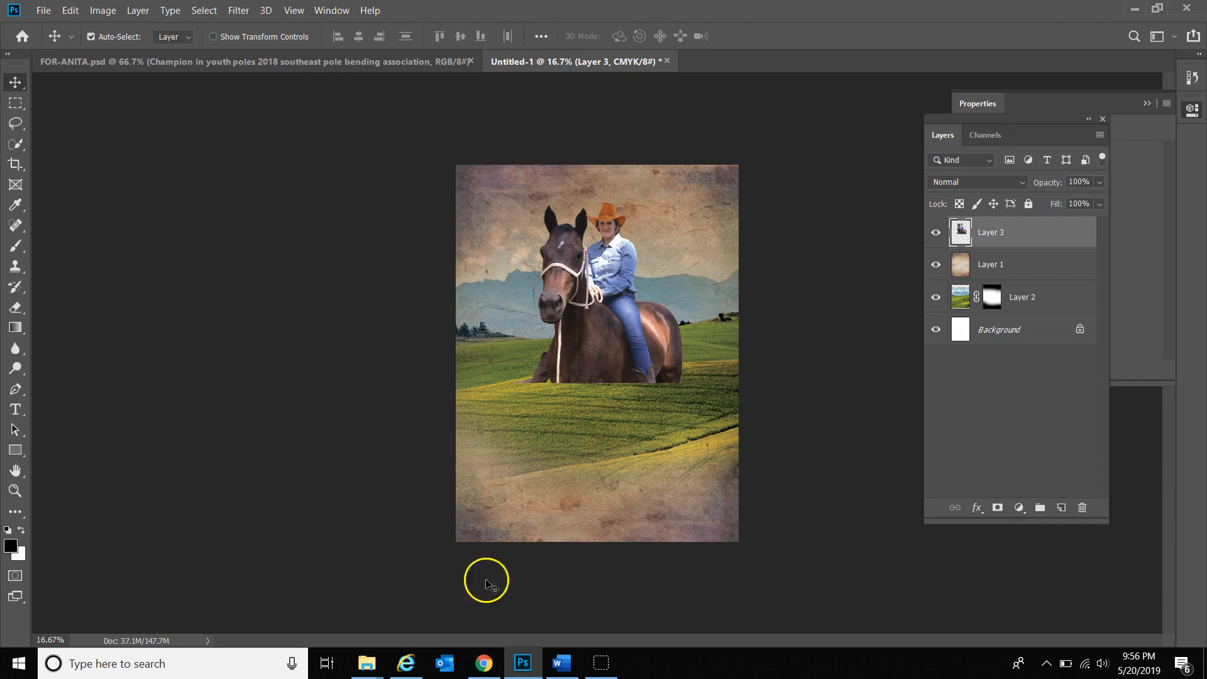
Switch to the Raw Designs folder and open ana-dream-pic02 with Adobe Photoshop CC 2019
mouse_move(375, 667)
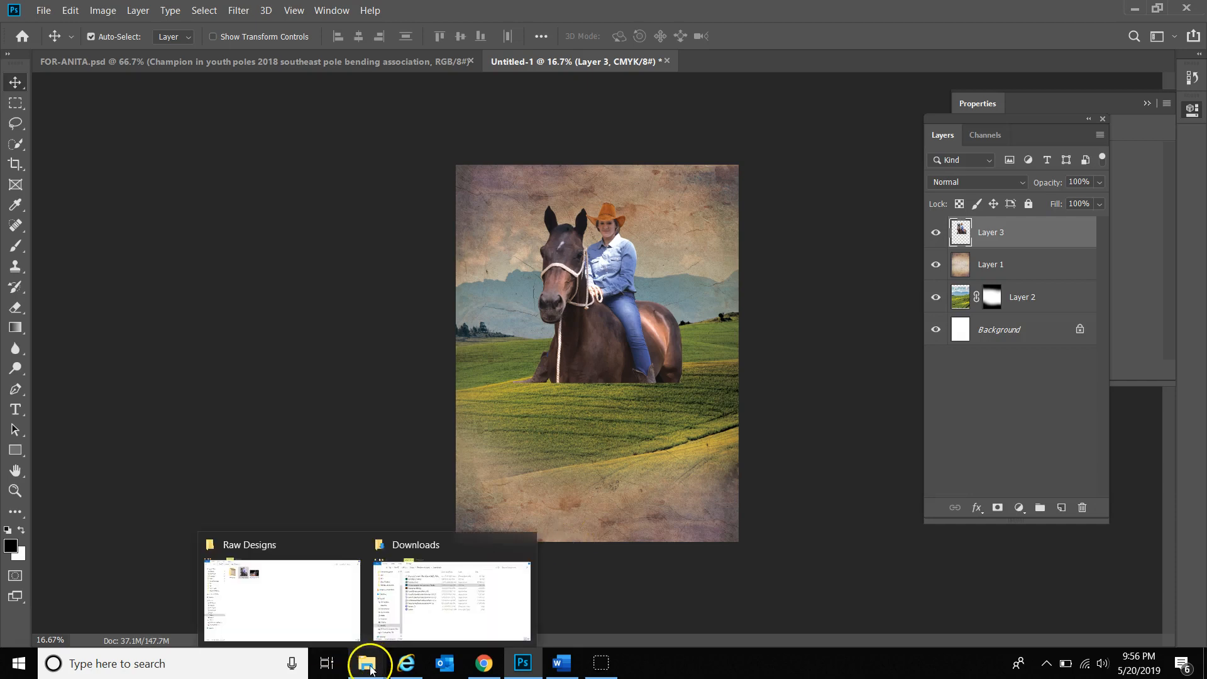
click(339, 622)
click(390, 129)
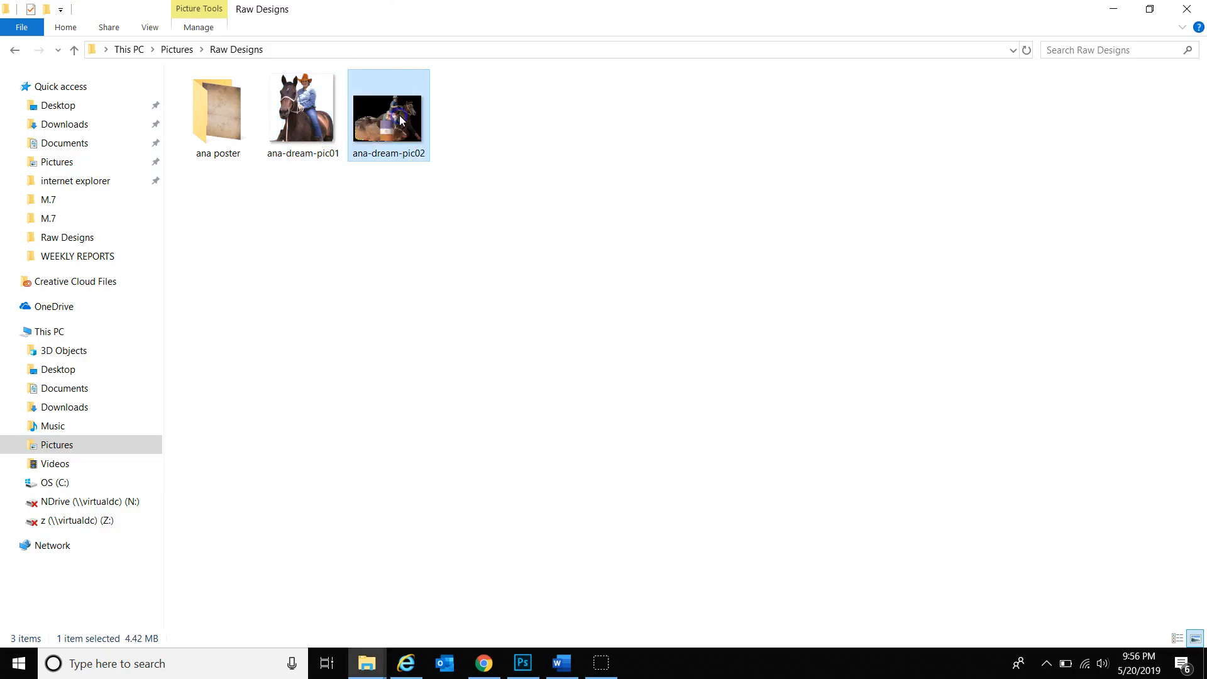
right_click(401, 116)
mouse_move(468, 379)
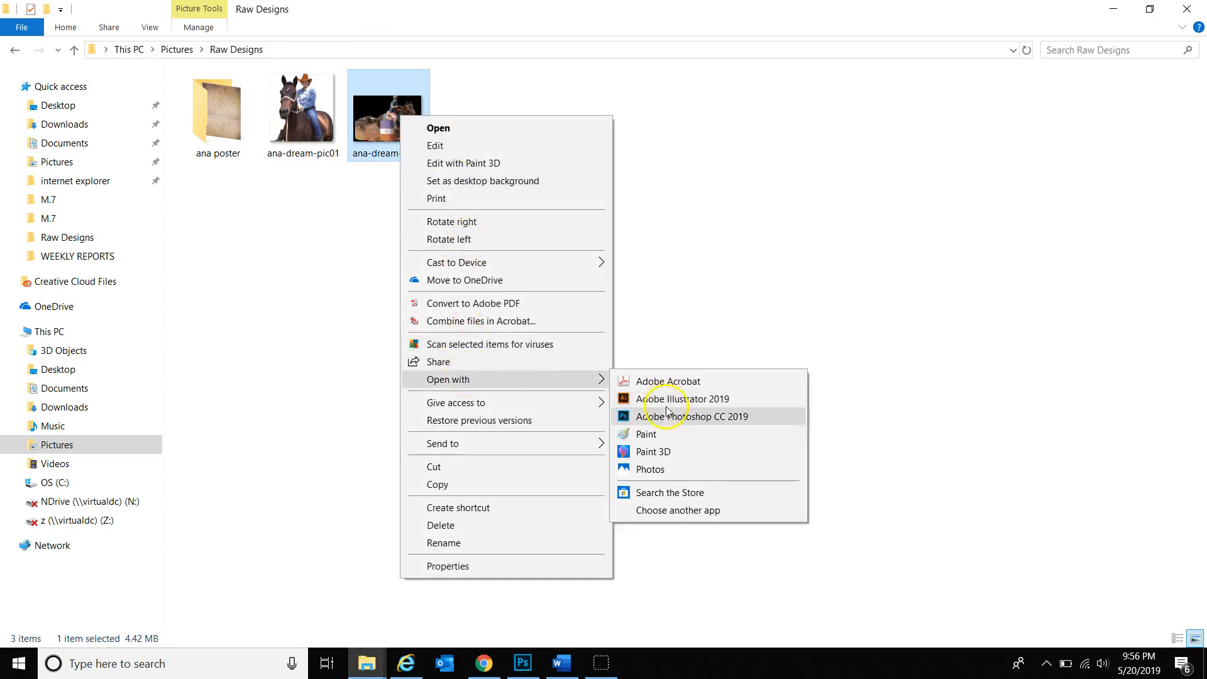
click(667, 417)
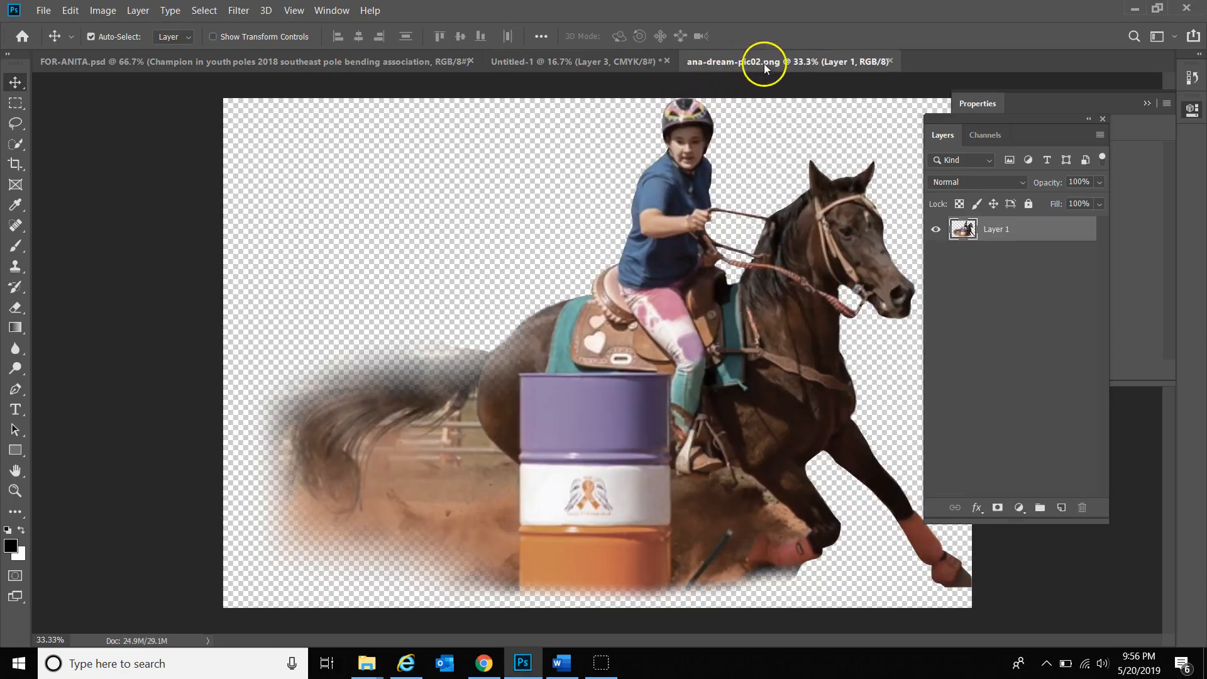
Float the ana-dream-pic02.png window, copy the barrel racer into the poster as a new layer, and close the source file
drag(765, 59, 81, 154)
drag(563, 383, 719, 278)
click(660, 166)
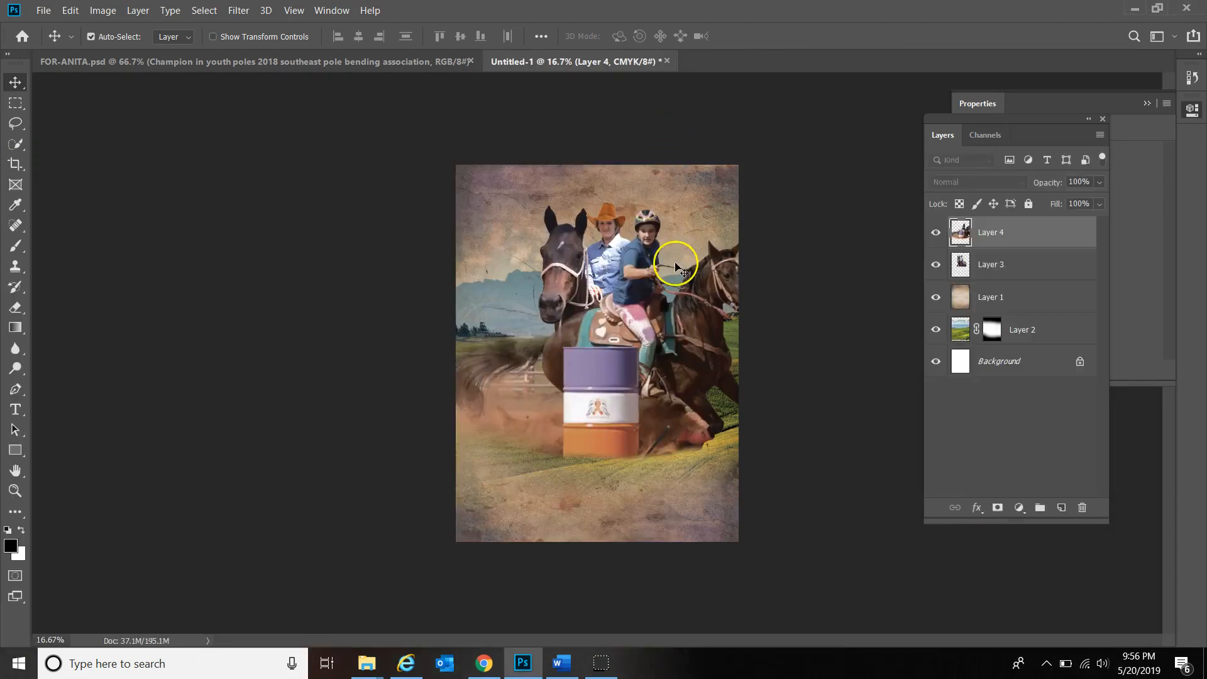
Free-transform the barrel racer layer to a smaller size and place it in front of the large horse's lower body
key(ctrl+t)
drag(790, 209, 631, 315)
drag(561, 369, 634, 332)
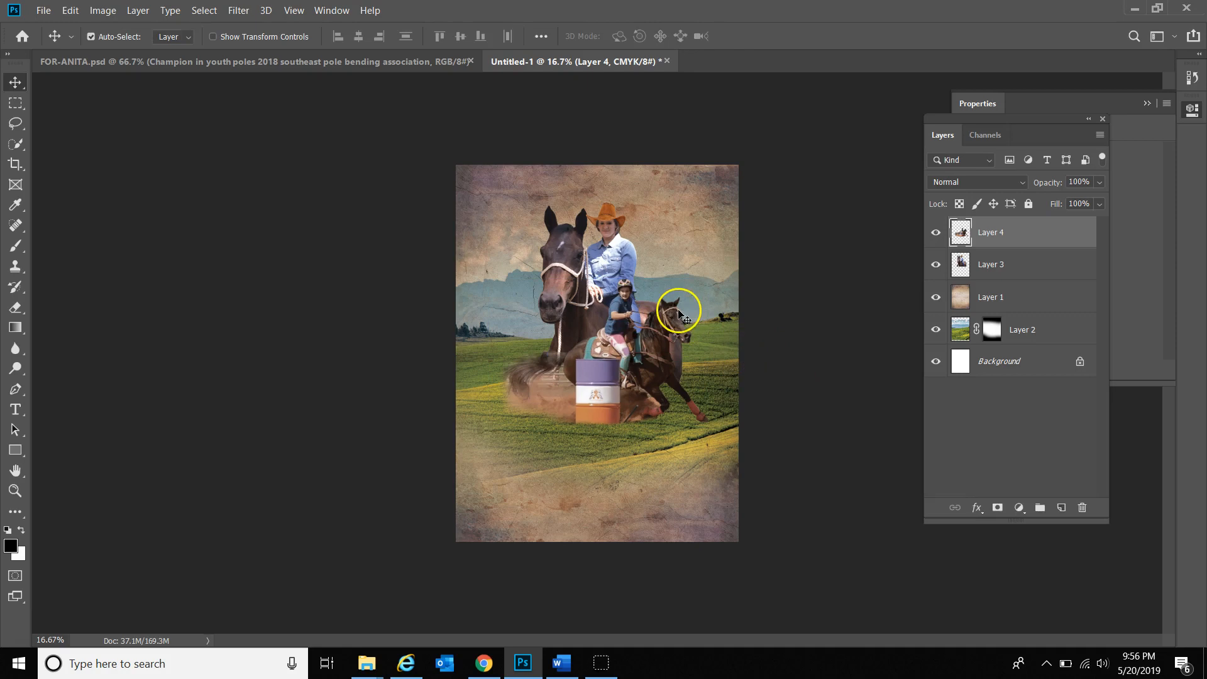
Open CAB34DEC-9F7B-4CF9-AC2A-016721962B84 from the ana poster folder in Adobe Photoshop CC 2019 and convert its Background to a normal layer
click(376, 671)
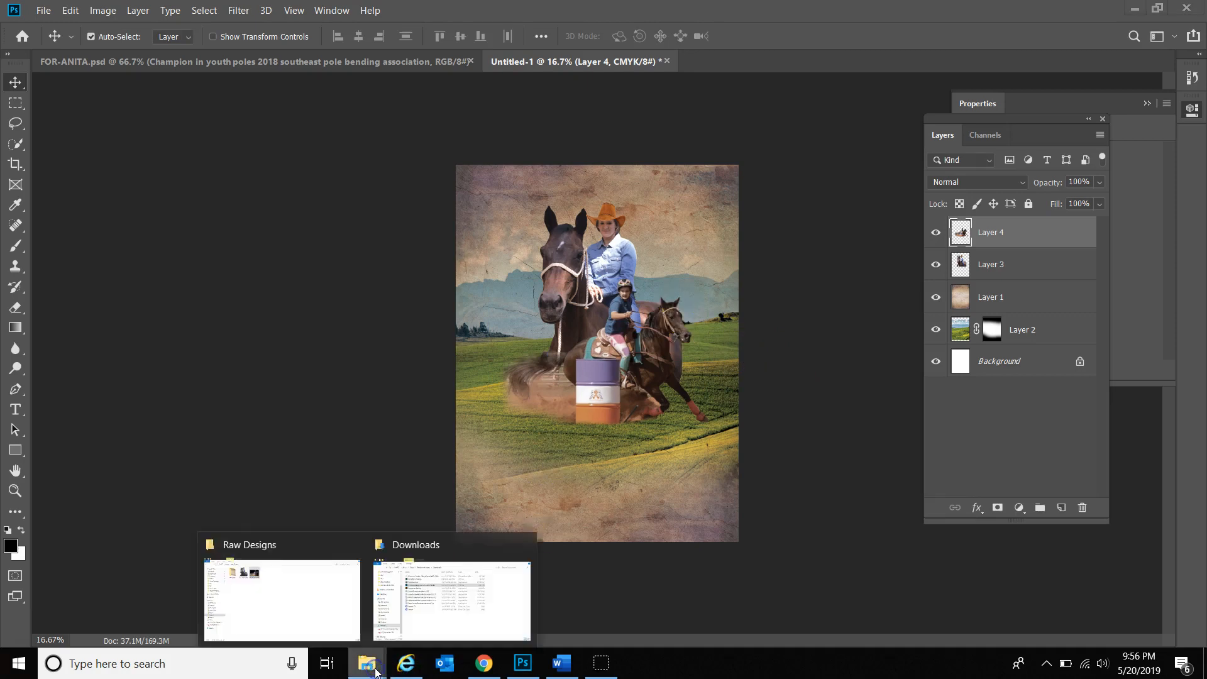
click(324, 613)
click(239, 106)
double_click(239, 105)
double_click(220, 115)
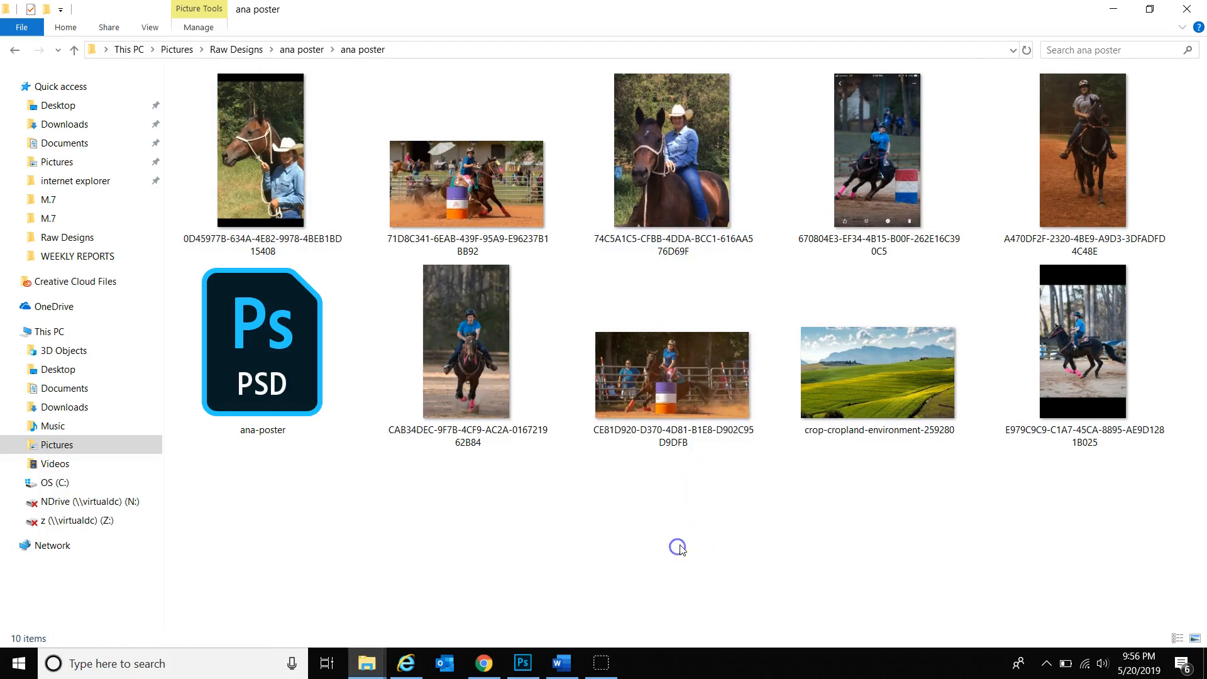
click(494, 346)
right_click(500, 339)
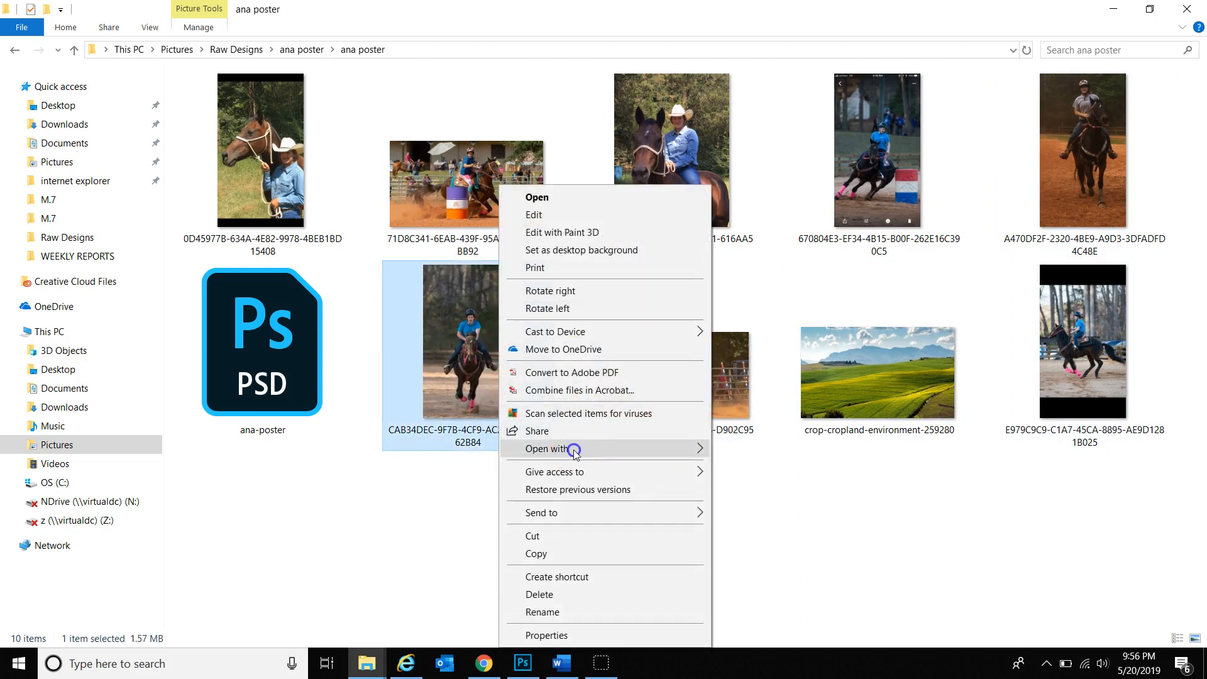
mouse_move(574, 448)
click(800, 486)
drag(711, 221, 689, 376)
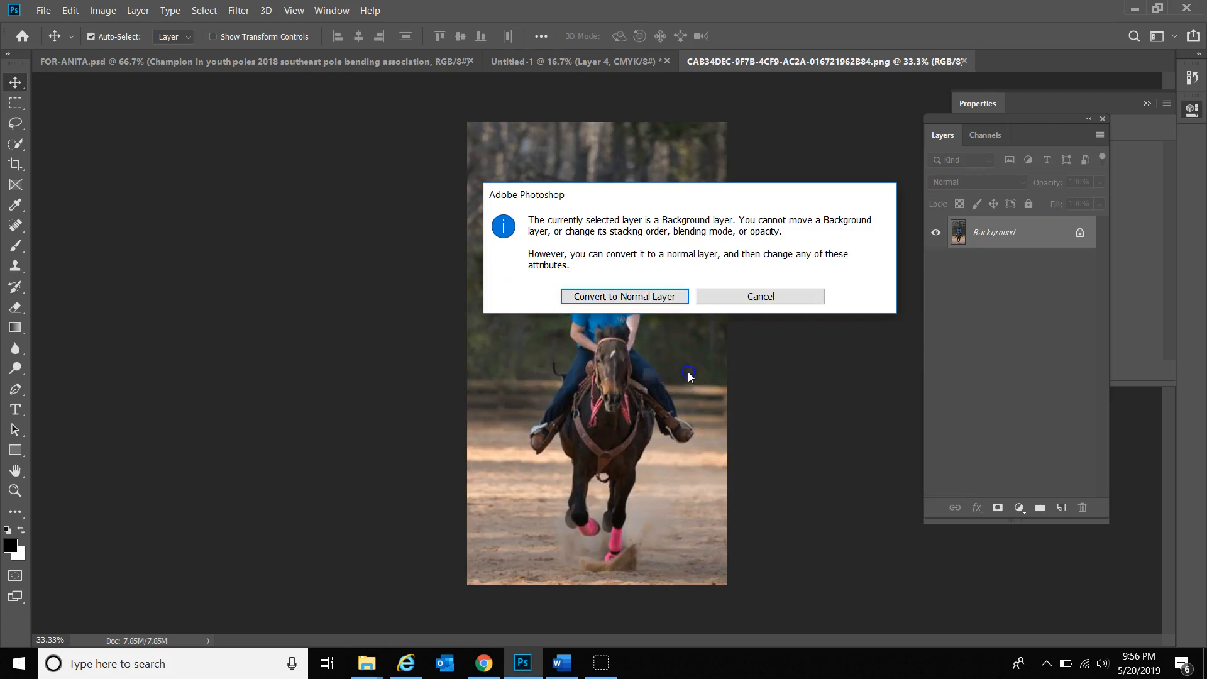
click(675, 297)
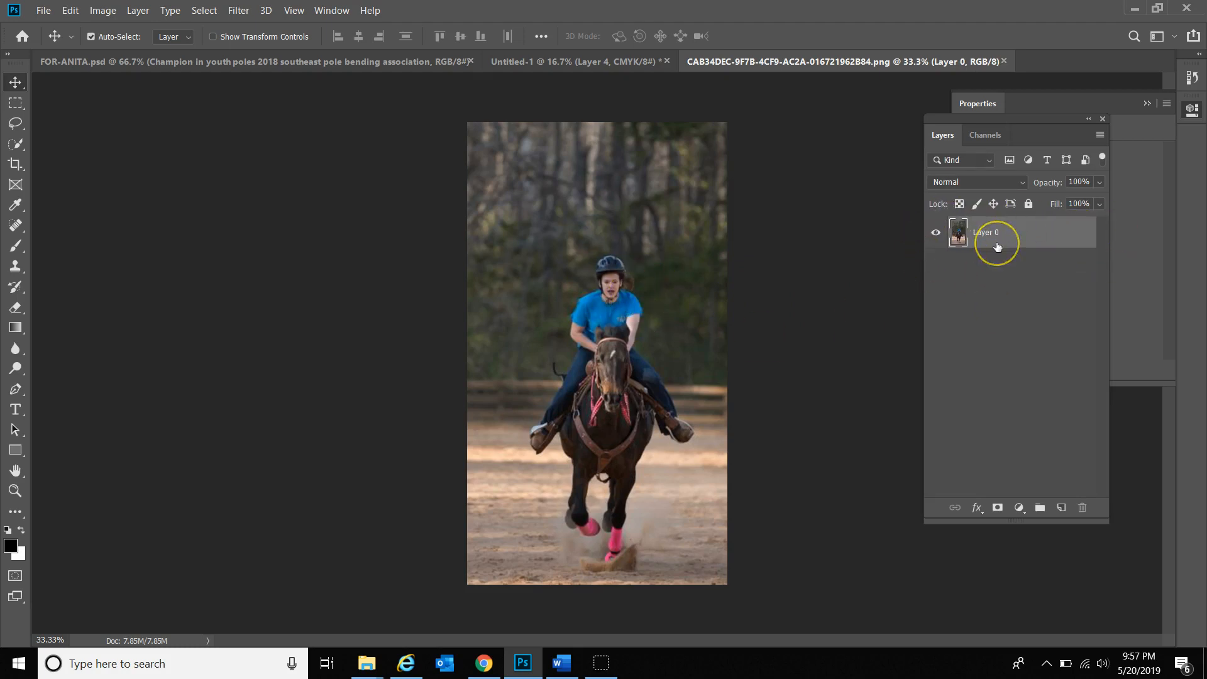
Examine the blue-shirted rider's face and helmet up close to judge whether the photo is suitable for a cutout
key(z)
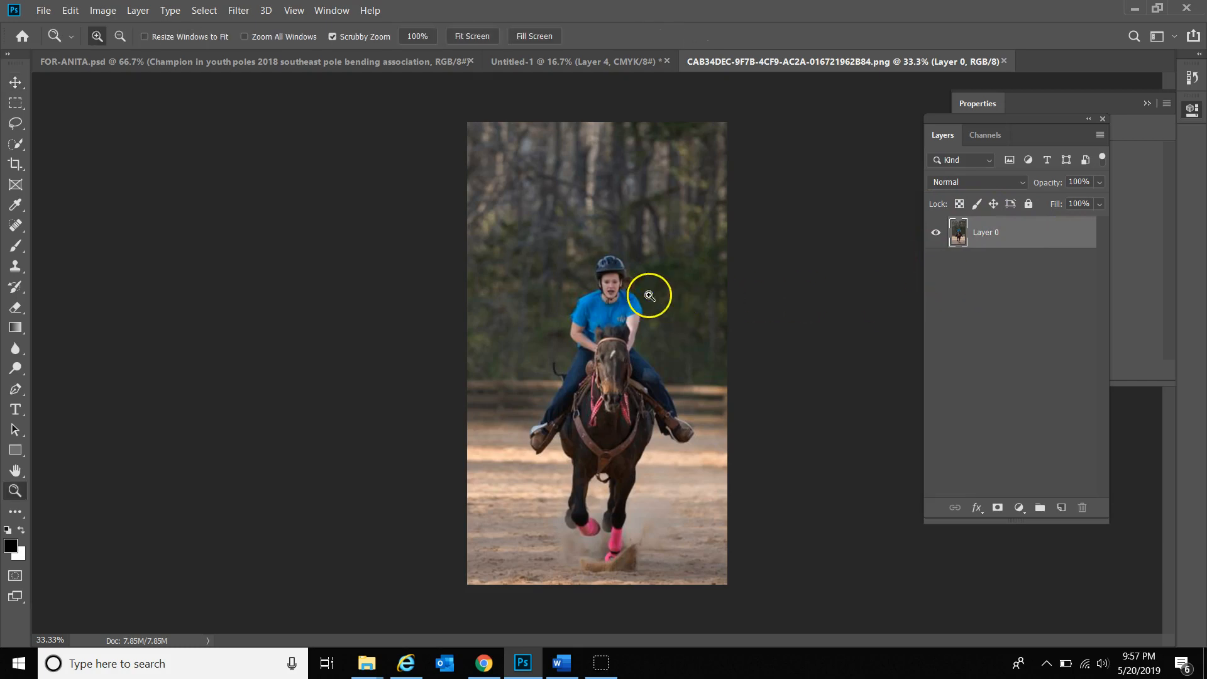
click(647, 291)
click(614, 302)
click(634, 231)
click(626, 207)
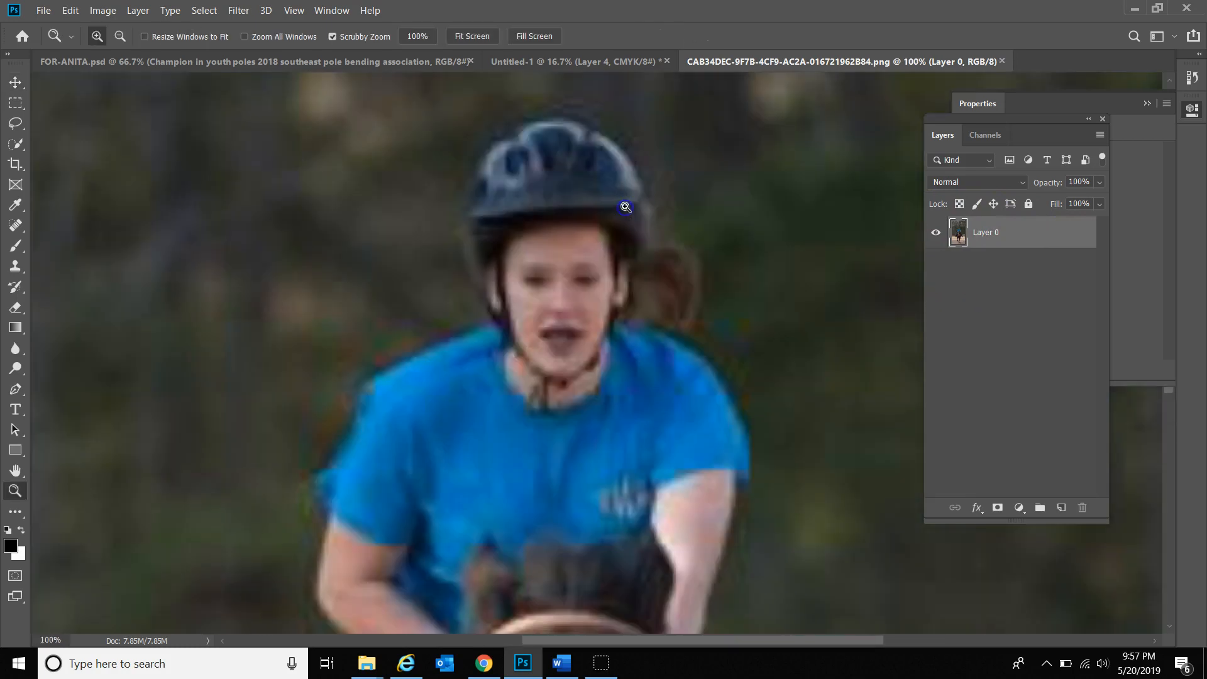
key(p)
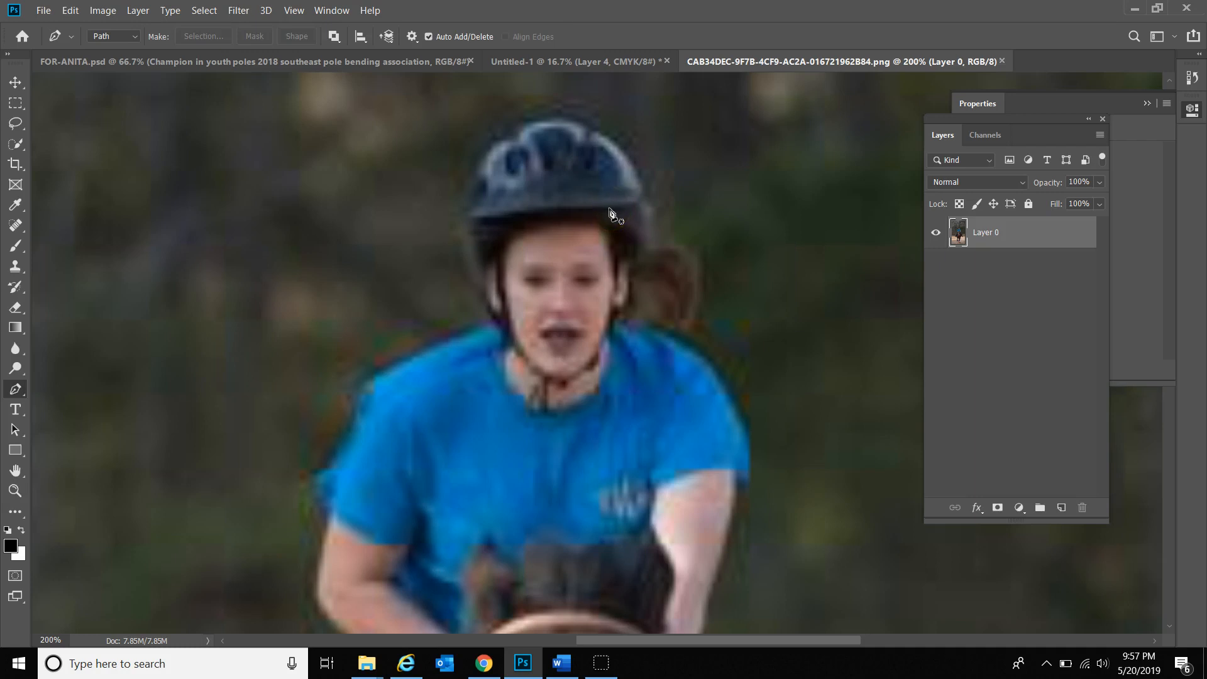
key(z)
alt+click(605, 302)
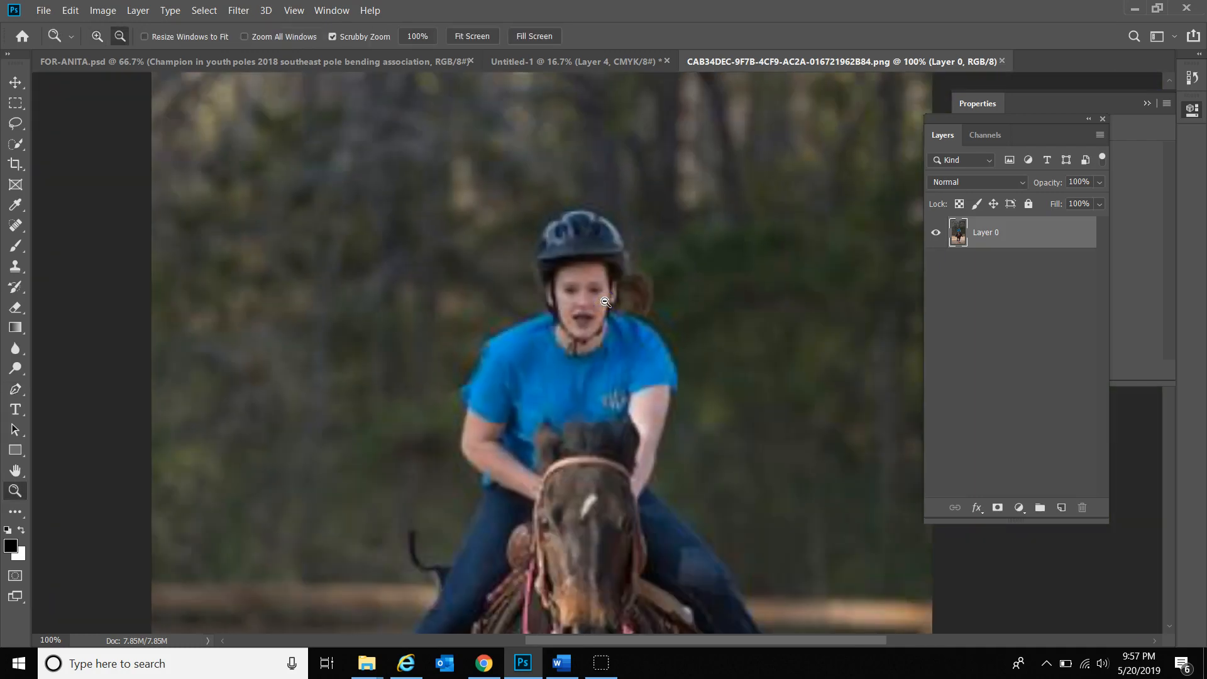
key(v)
Switch back to the ana poster folder to choose another rider photo
mouse_move(367, 663)
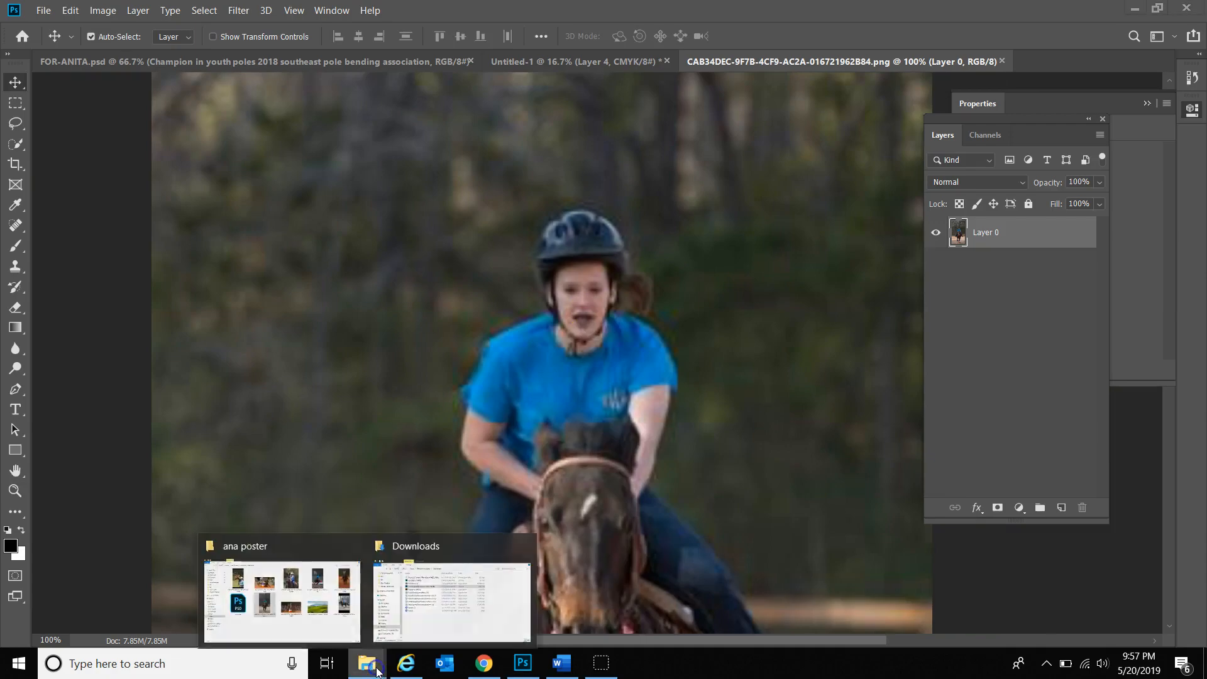
click(283, 591)
right_click(1085, 126)
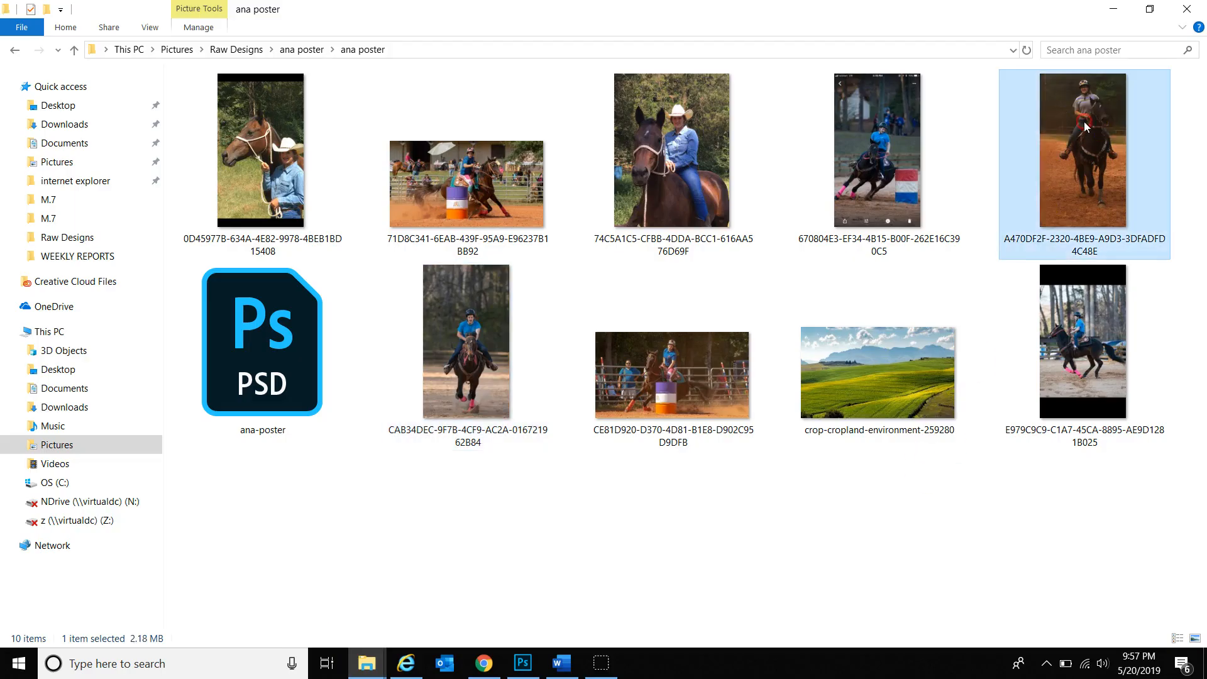
click(1046, 386)
click(892, 134)
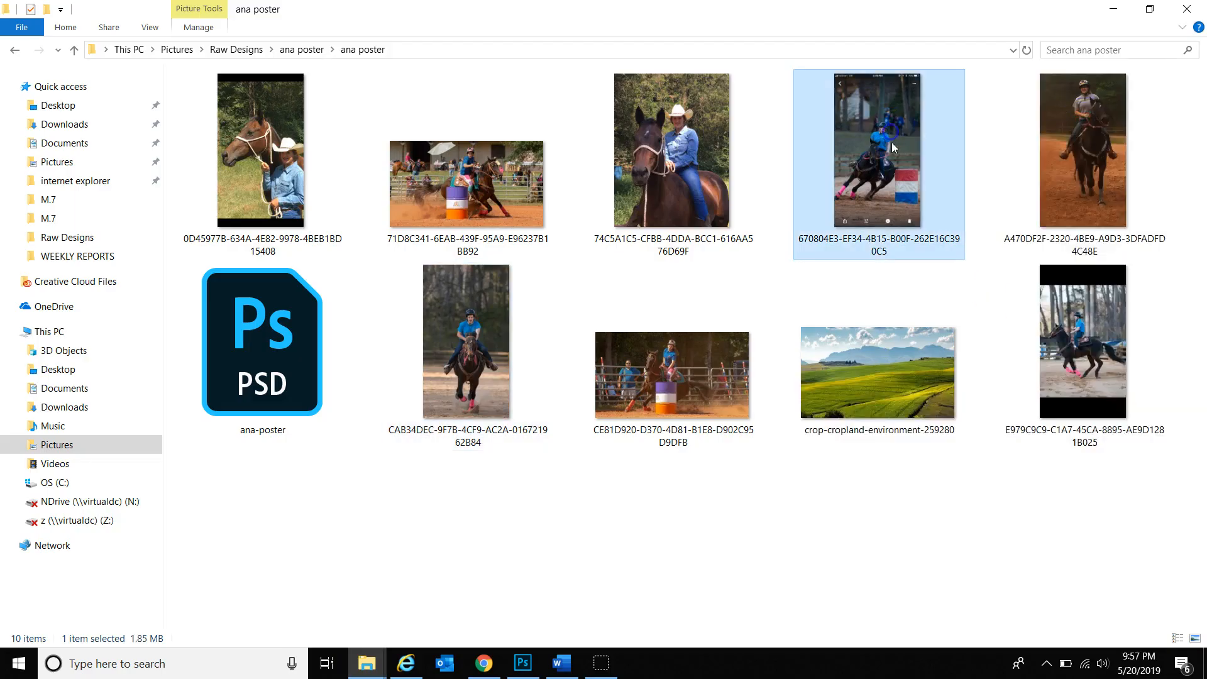
drag(849, 8, 623, 1)
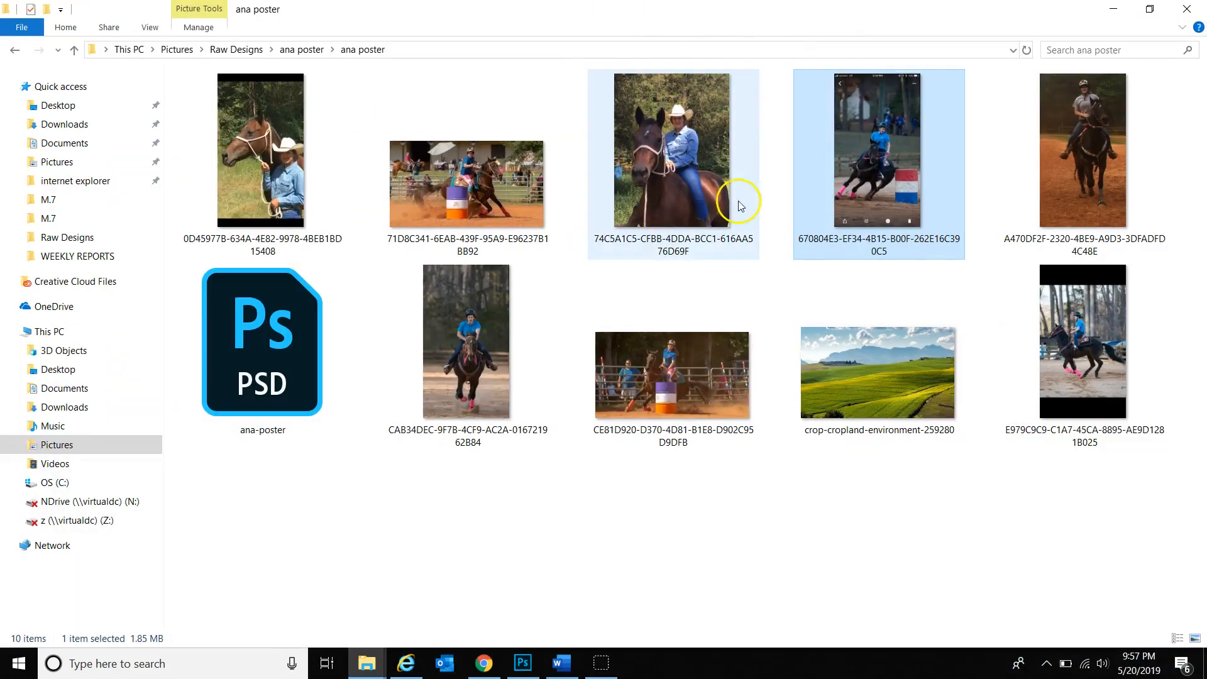
right_click(884, 181)
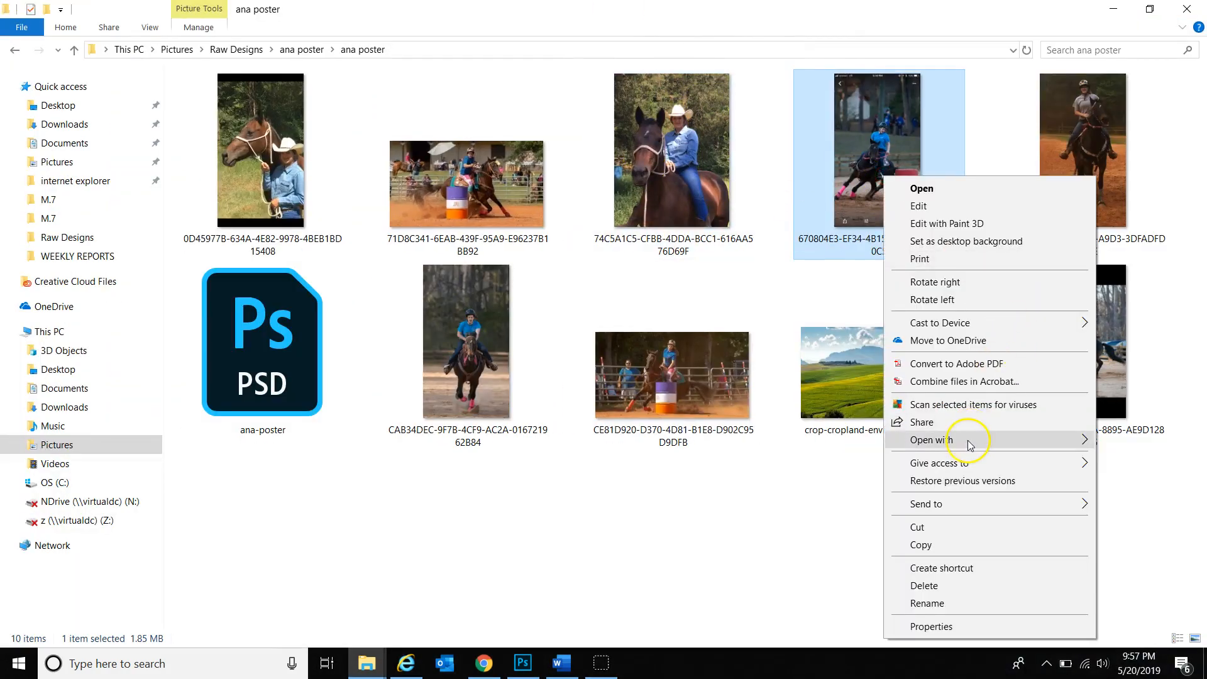
mouse_move(968, 444)
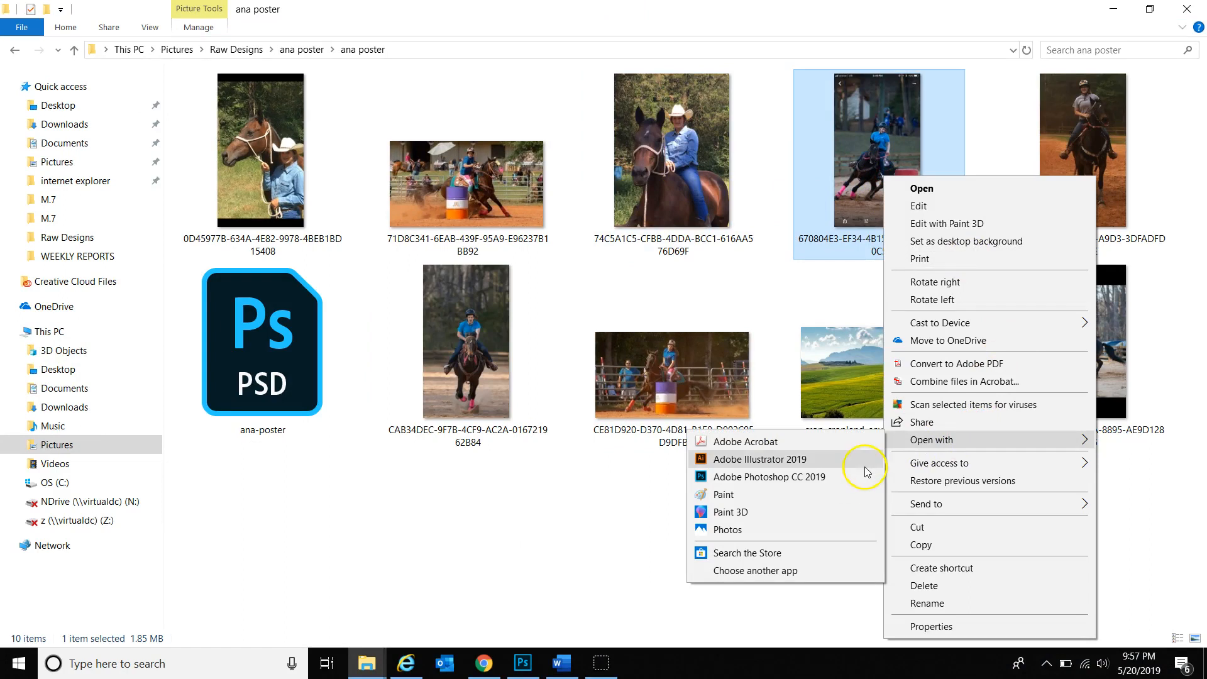
Open the grey-shirted rider photo A470DF2F-2320-4BE9-A9D3-3DFADFD4C48E with Adobe Photoshop CC 2019
click(1076, 135)
right_click(1101, 168)
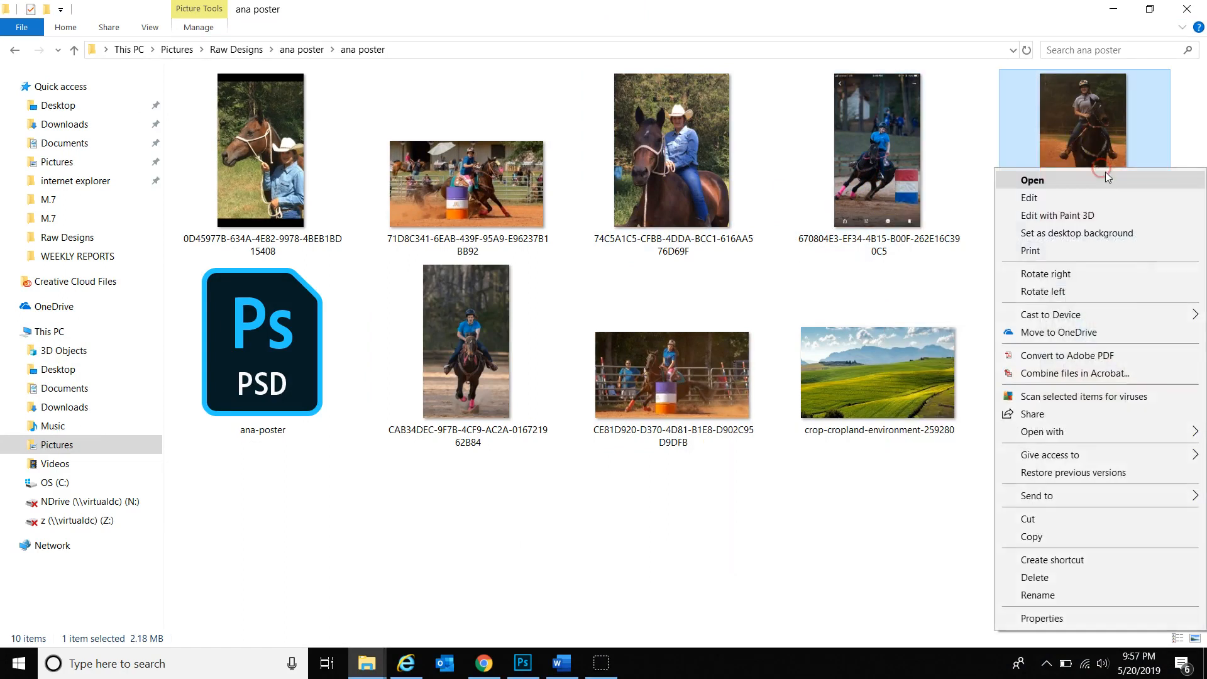
mouse_move(1041, 434)
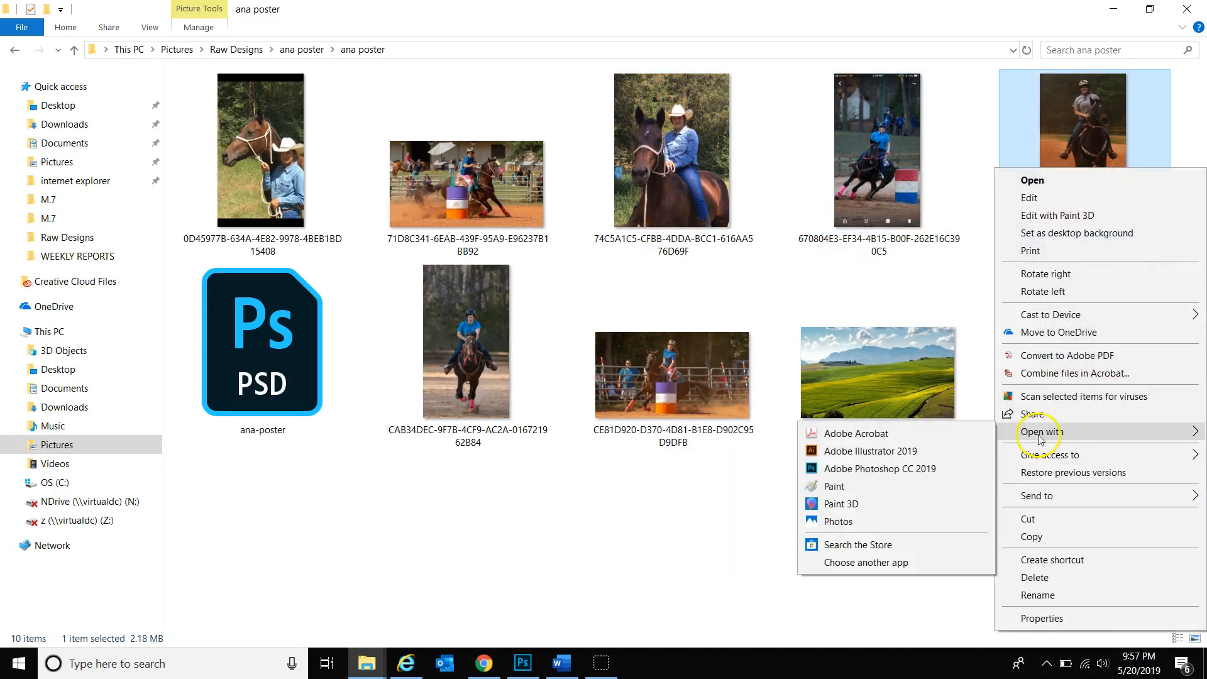
click(886, 468)
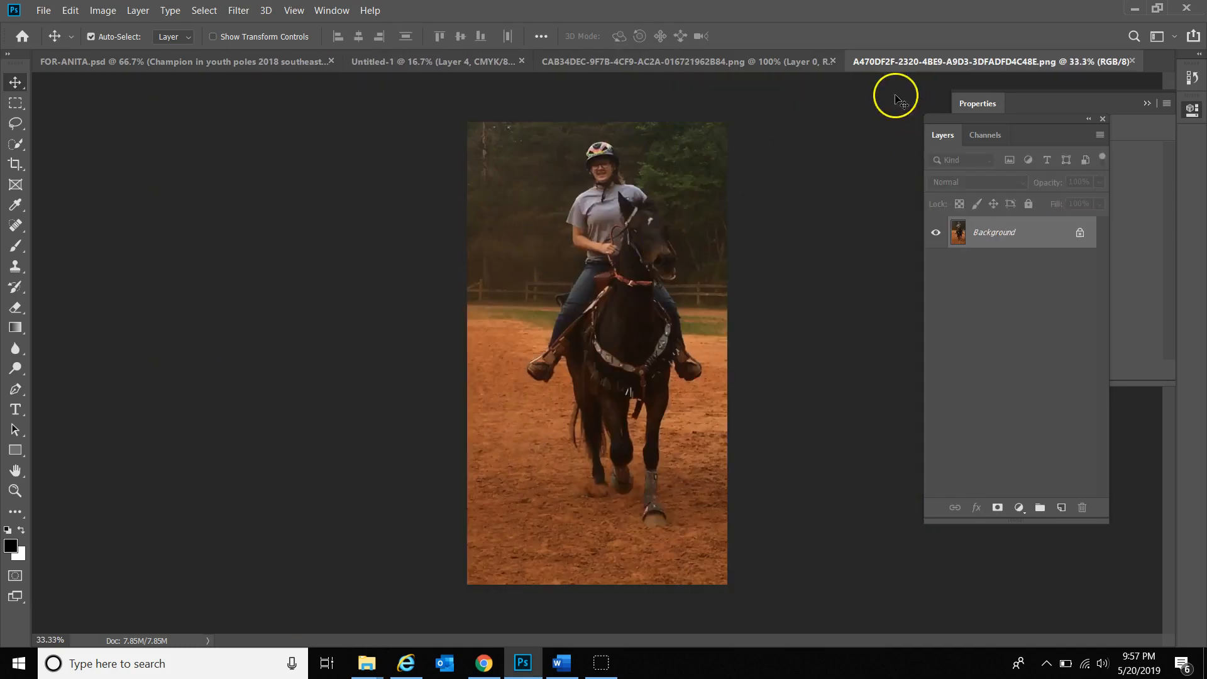
Start a Pen path at the top of the rider's helmet and trace past her shoulder and down the horse's face to its muzzle
key(z)
click(620, 172)
click(625, 154)
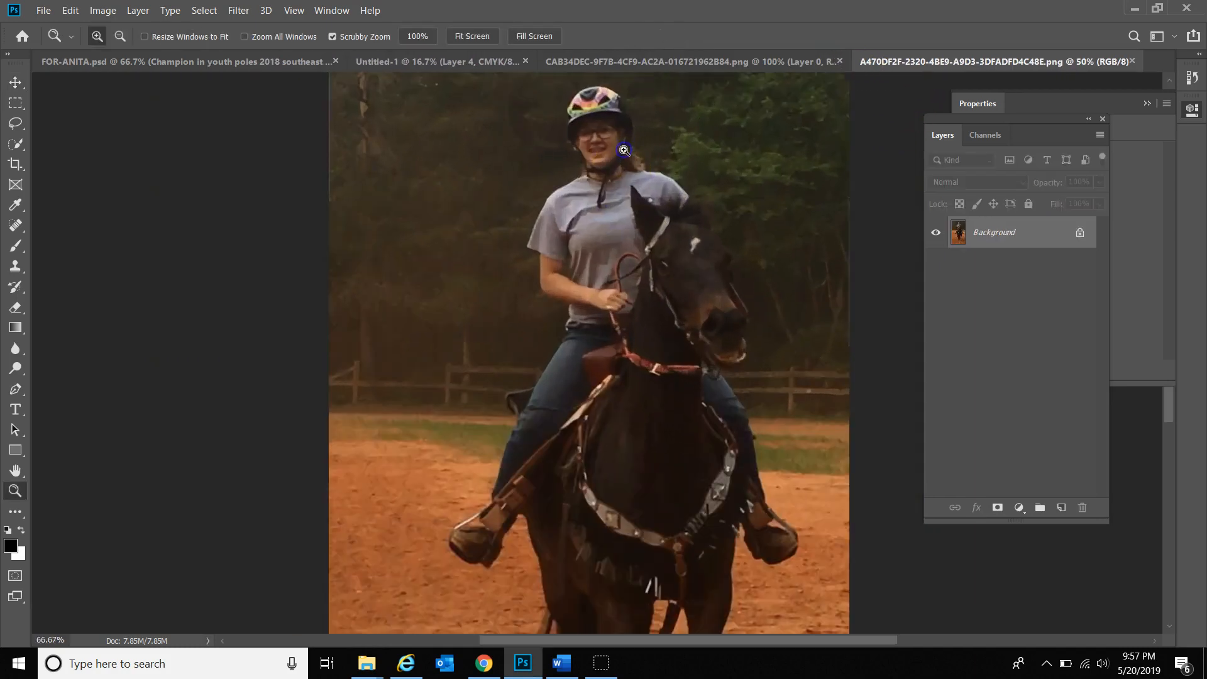
click(625, 150)
scroll(691, 187, up, 3)
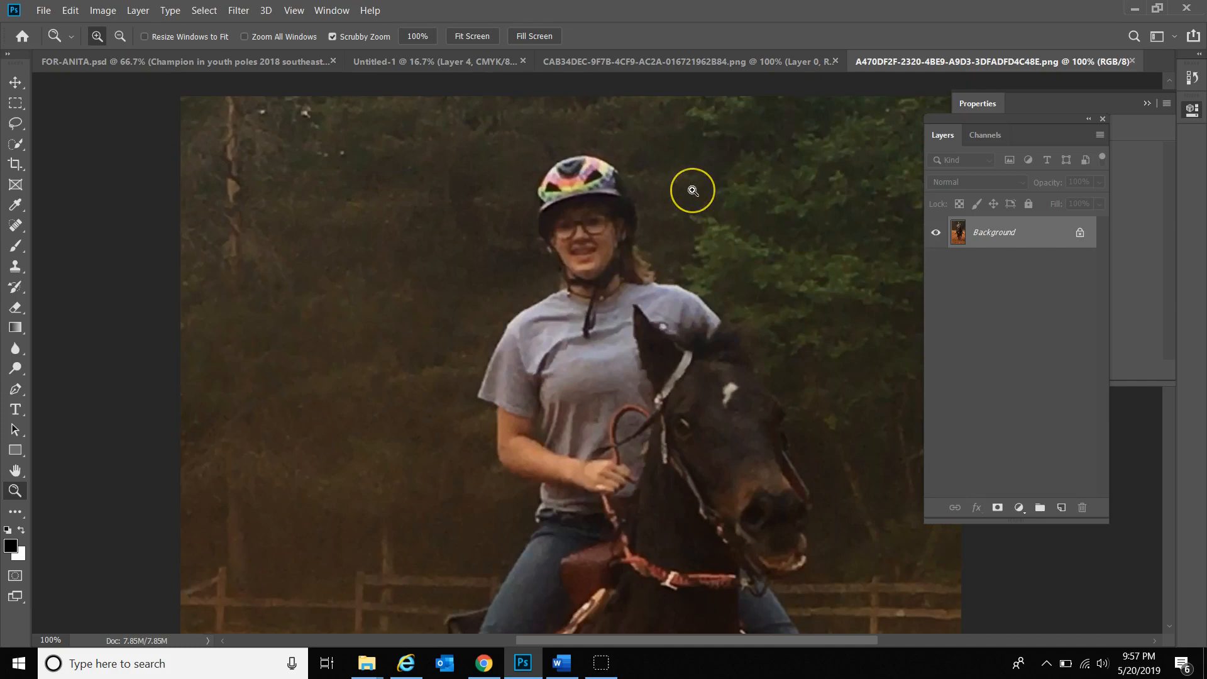
key(p)
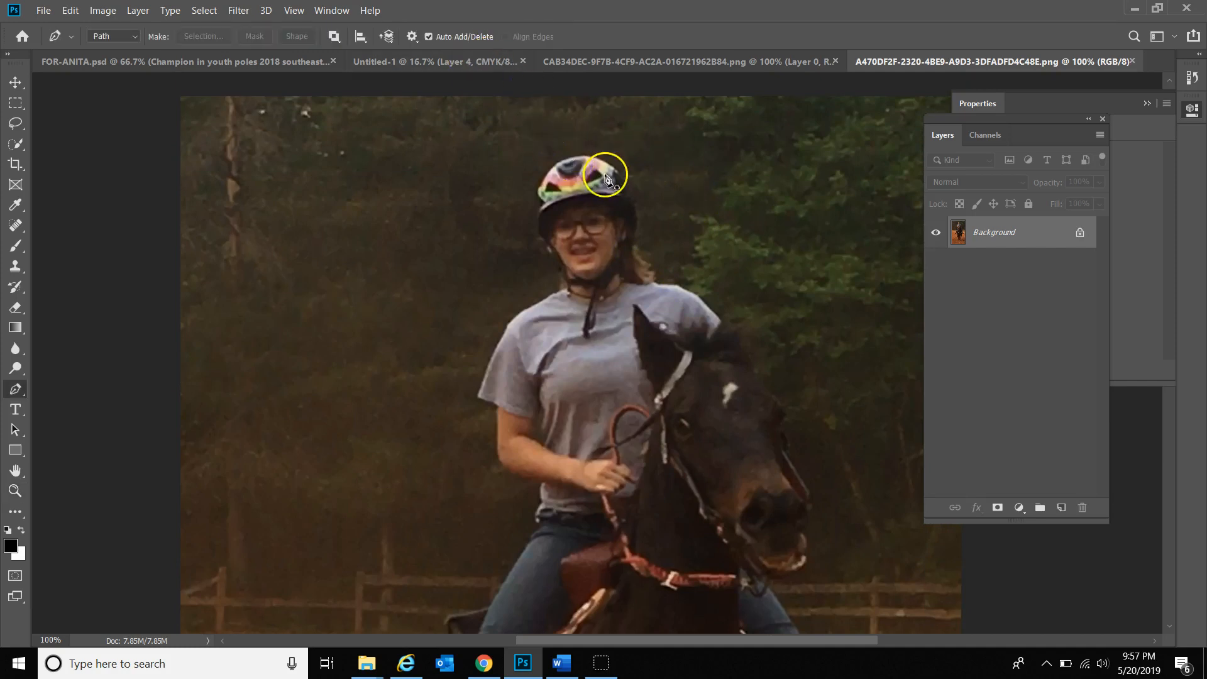
click(571, 156)
click(626, 184)
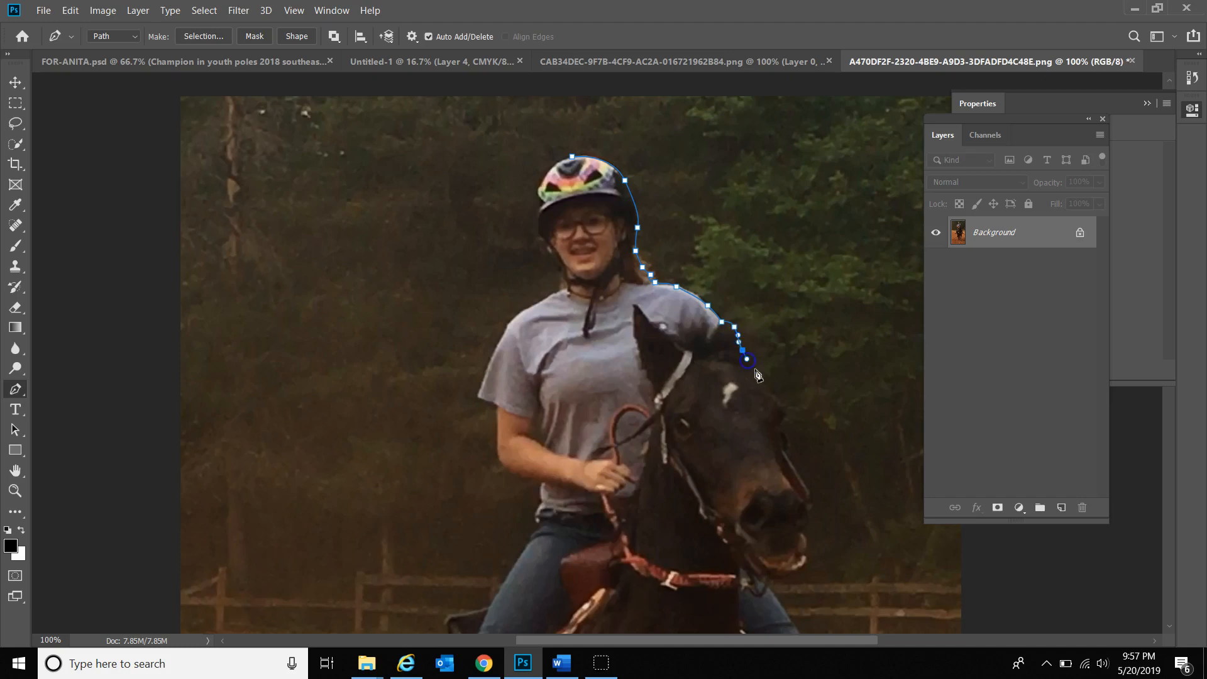
scroll(780, 375, down, 2)
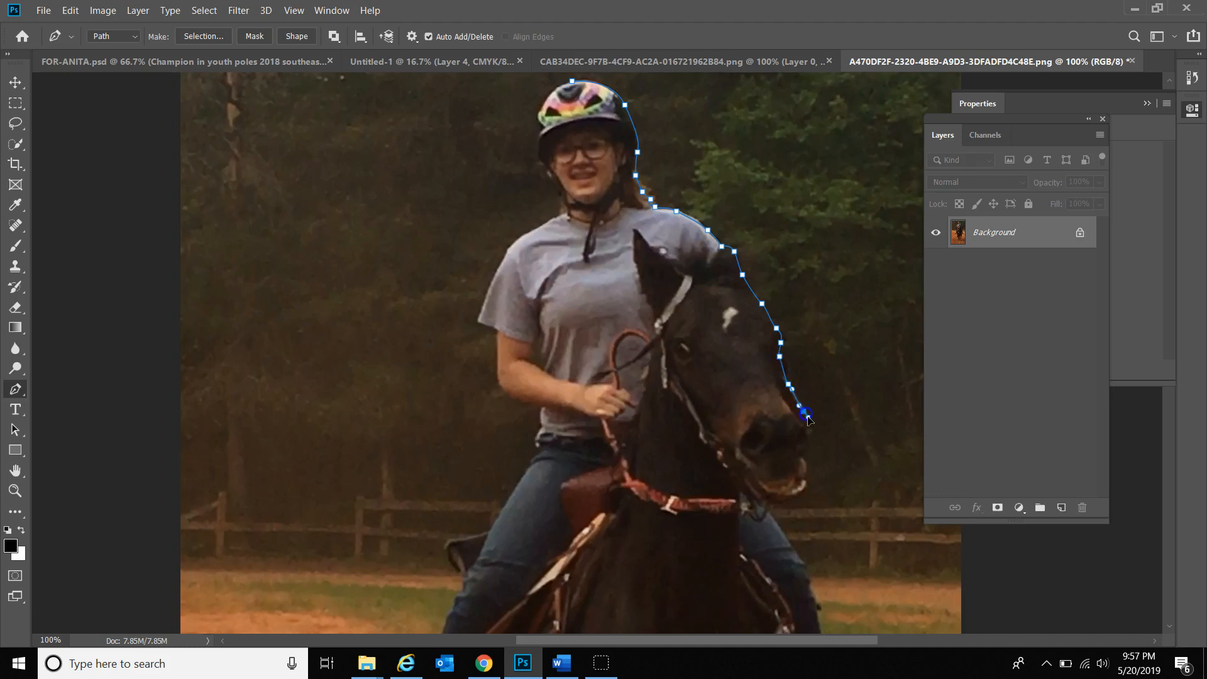
scroll(815, 436, down, 3)
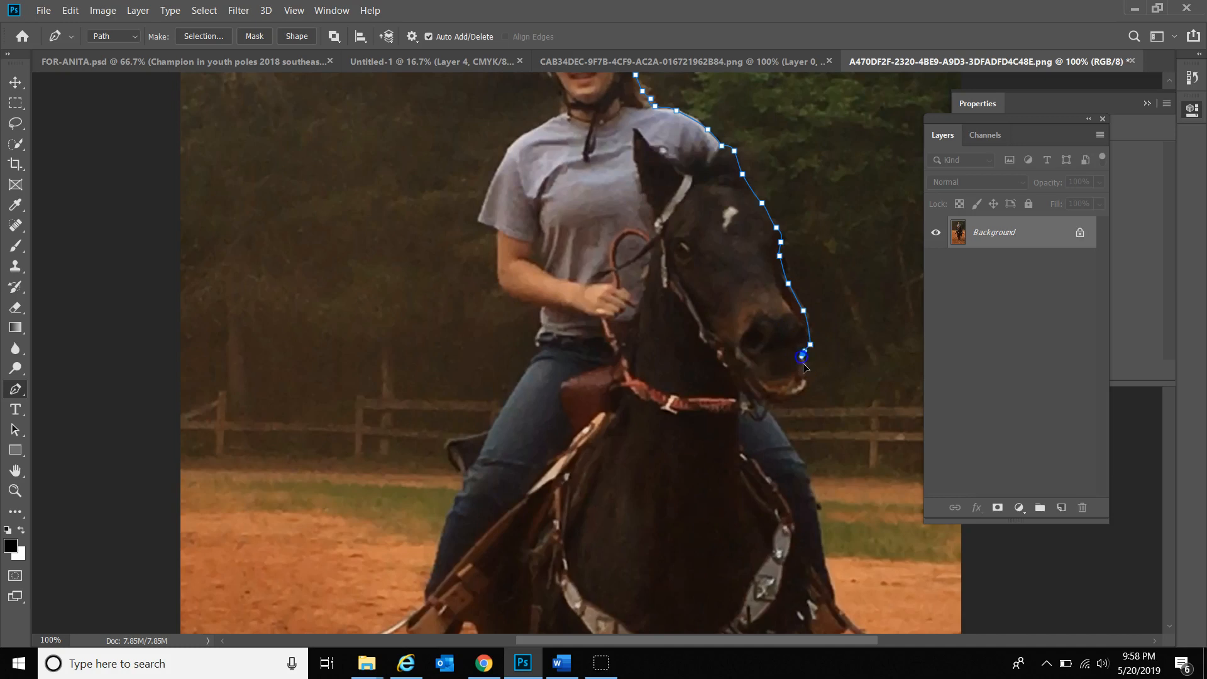
Continue the Pen path under the horse's muzzle, down the rider's leg on that side and around her boot
drag(771, 400, 761, 404)
key(ctrl+z)
scroll(810, 483, down, 2)
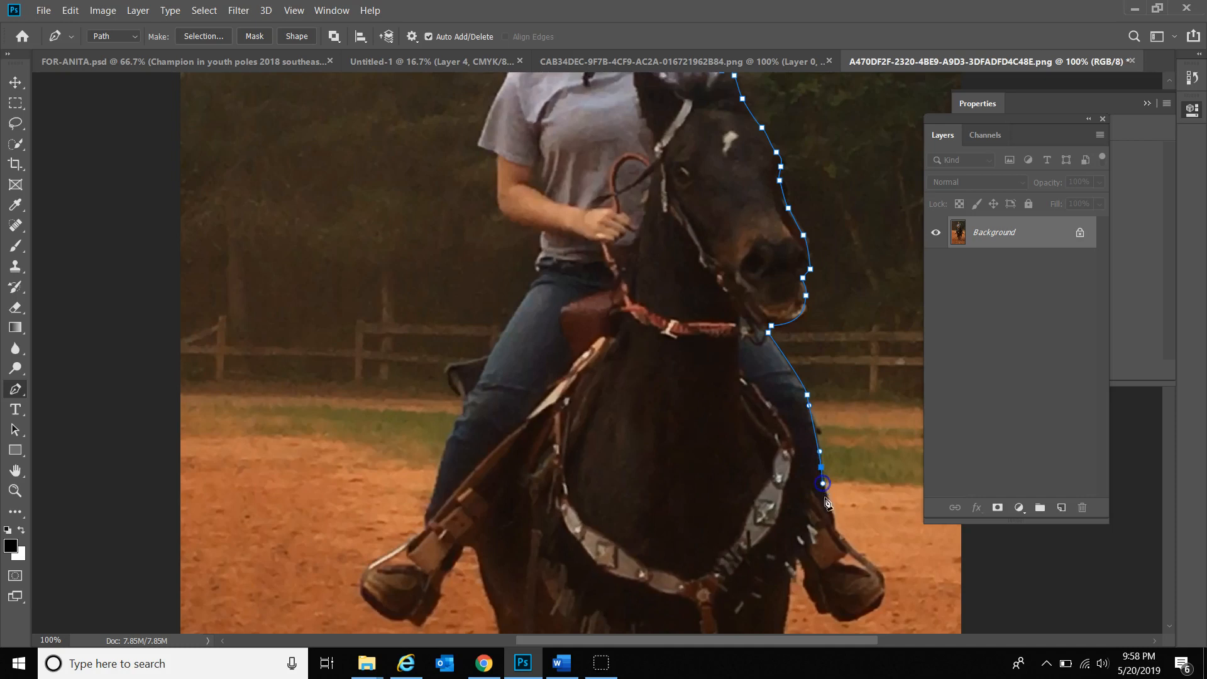
scroll(840, 535, down, 4)
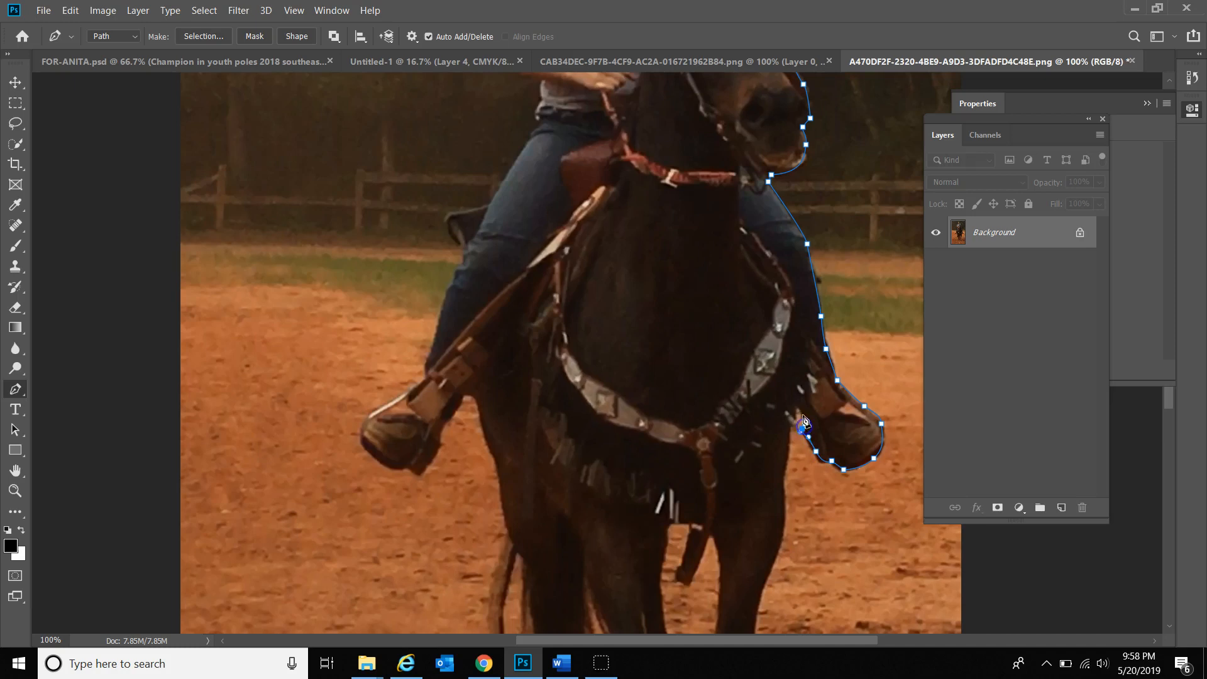
Extend the Pen path from the boot down the outer edge of the horse's planted front leg and under its hoof
click(786, 473)
scroll(784, 503, down, 3)
click(775, 449)
drag(755, 516, 778, 613)
scroll(752, 566, down, 1)
scroll(751, 591, down, 3)
scroll(757, 569, down, 2)
scroll(769, 599, down, 1)
click(774, 614)
click(726, 617)
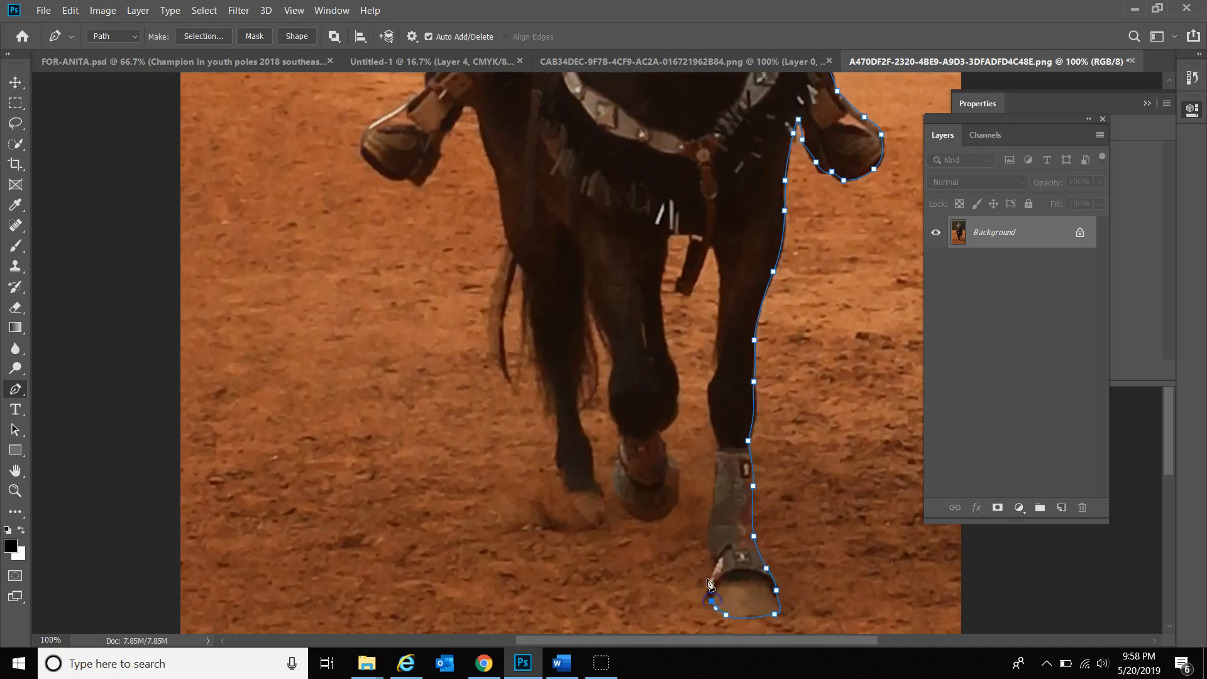
Trace the Pen path up the inner edge of the planted front leg to the underside of the horse's chest
drag(710, 524, 717, 469)
click(717, 446)
drag(709, 383, 720, 374)
drag(717, 316, 719, 277)
click(710, 248)
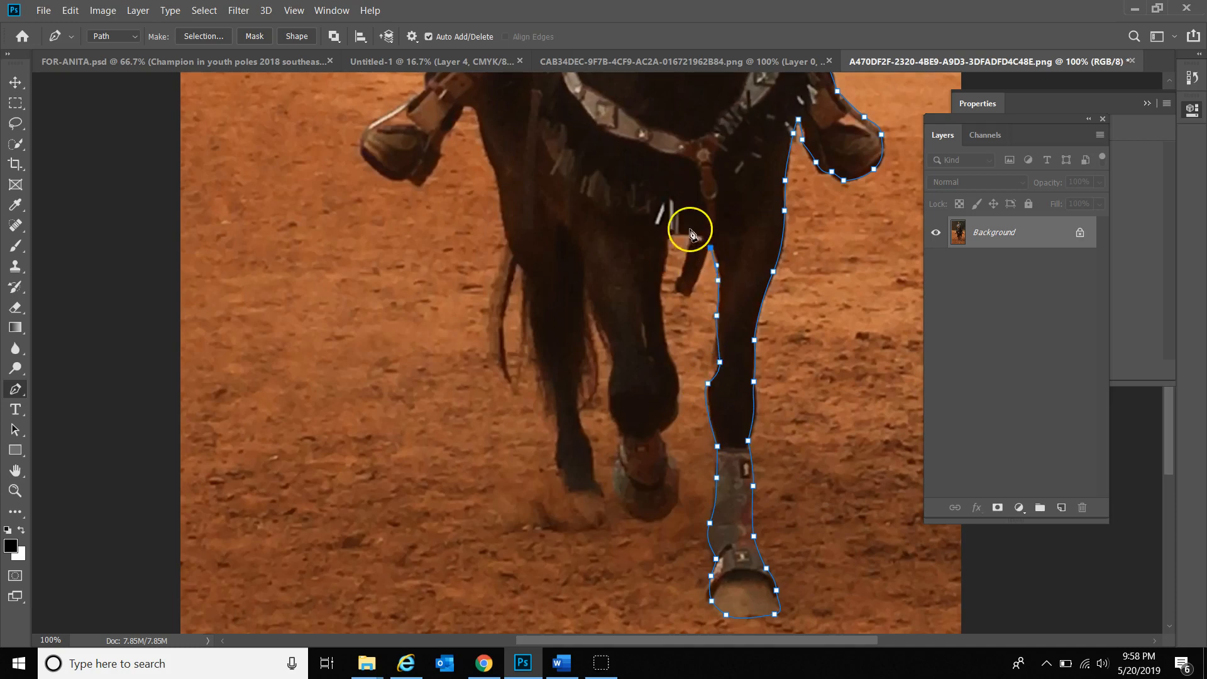
drag(678, 234, 660, 237)
key(ctrl+z)
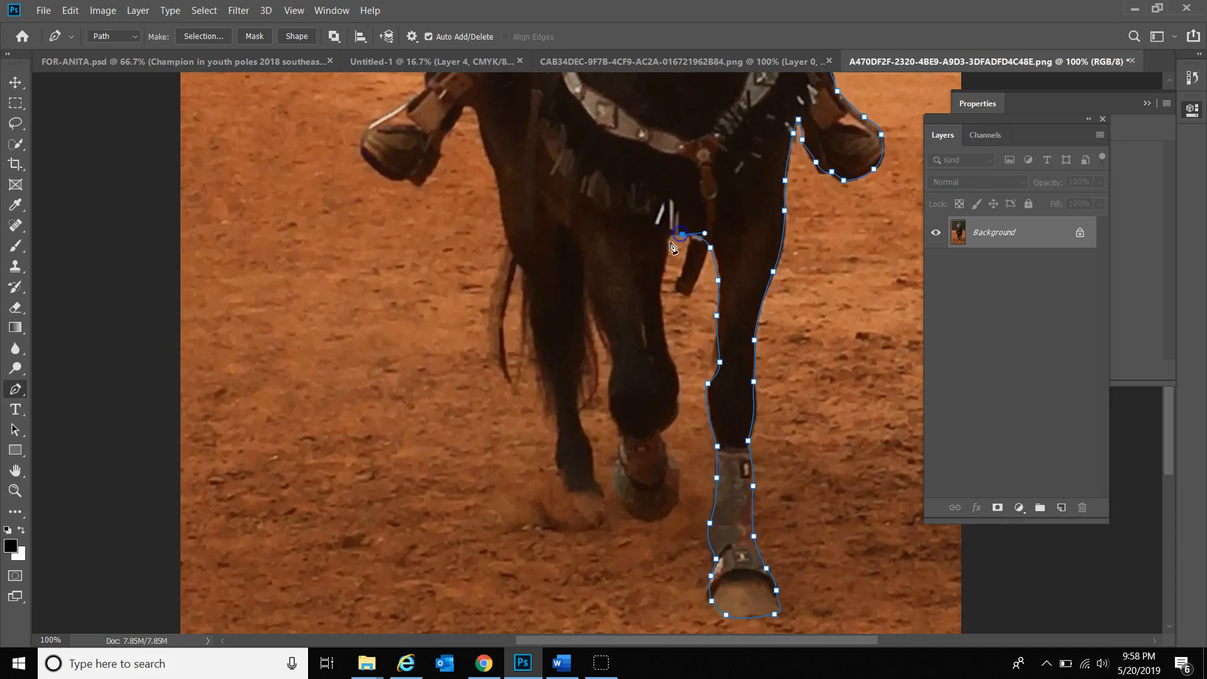
Continue the Pen path down the inner edge of the raised front leg and around its hoof to the top of the boot wrap
drag(663, 314, 666, 333)
drag(676, 376, 677, 381)
click(677, 412)
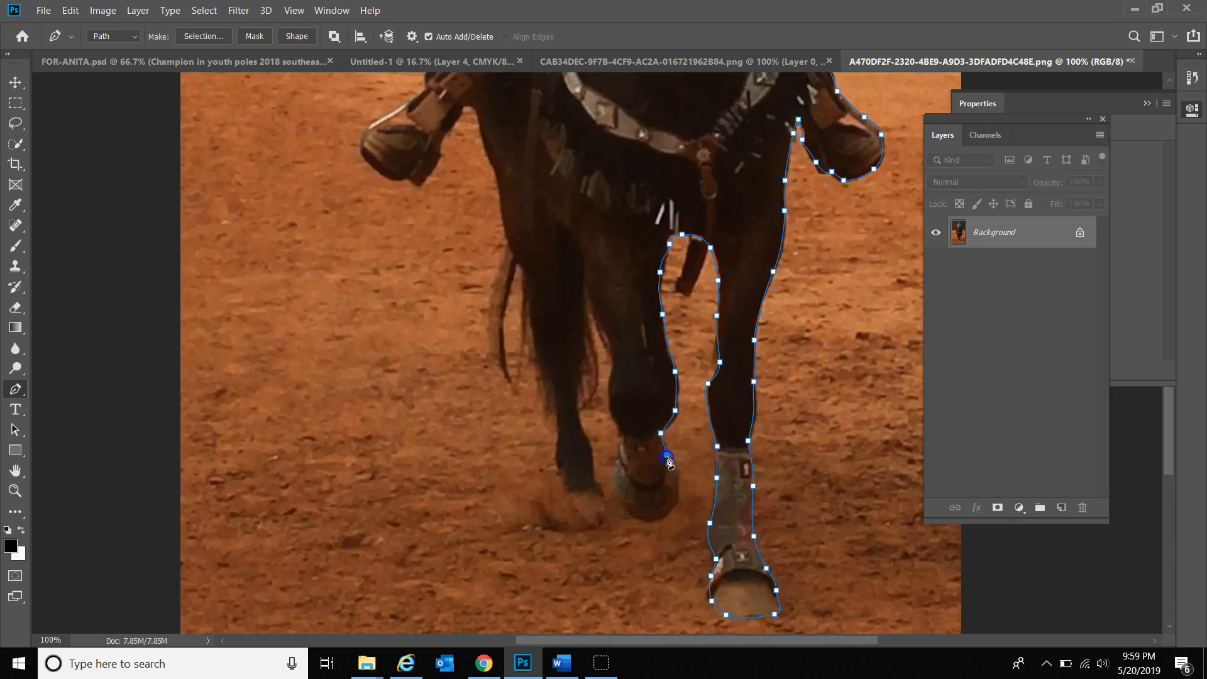
drag(658, 520, 640, 522)
drag(614, 469, 625, 429)
alt+click(614, 470)
click(619, 456)
click(621, 436)
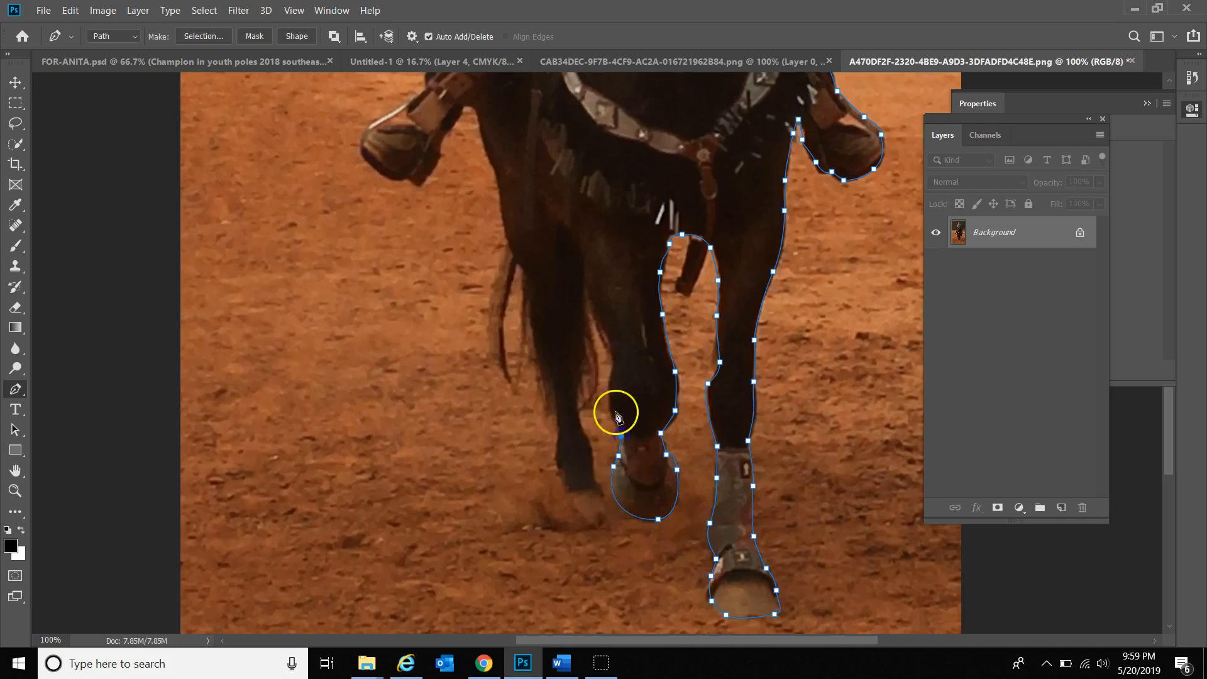
Trace the Pen path up the raised leg's outer edge, around the hind leg and back up toward the horse's belly
drag(609, 393, 611, 375)
drag(585, 288, 577, 388)
click(579, 419)
drag(591, 448, 557, 465)
click(554, 398)
drag(532, 323, 531, 308)
drag(519, 264, 513, 251)
Extend the Pen path up the horse's flank and around the heel, sole and toe of the rider's other boot
scroll(505, 239, up, 2)
scroll(506, 239, up, 3)
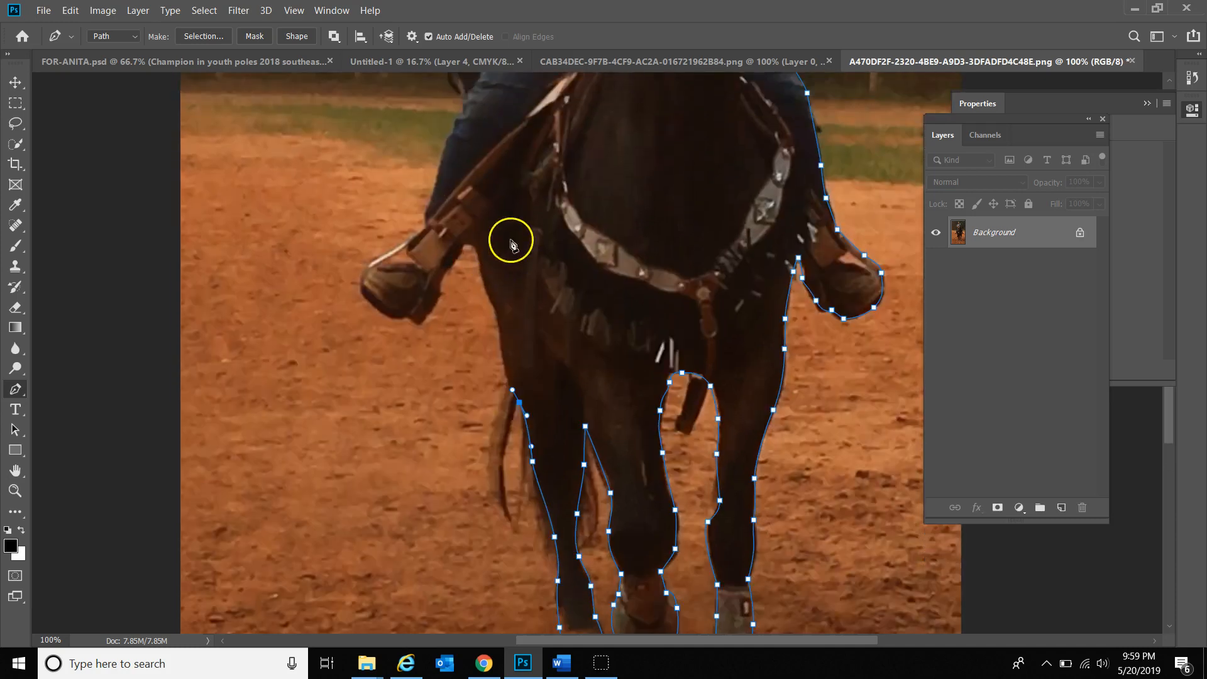
drag(497, 317, 493, 294)
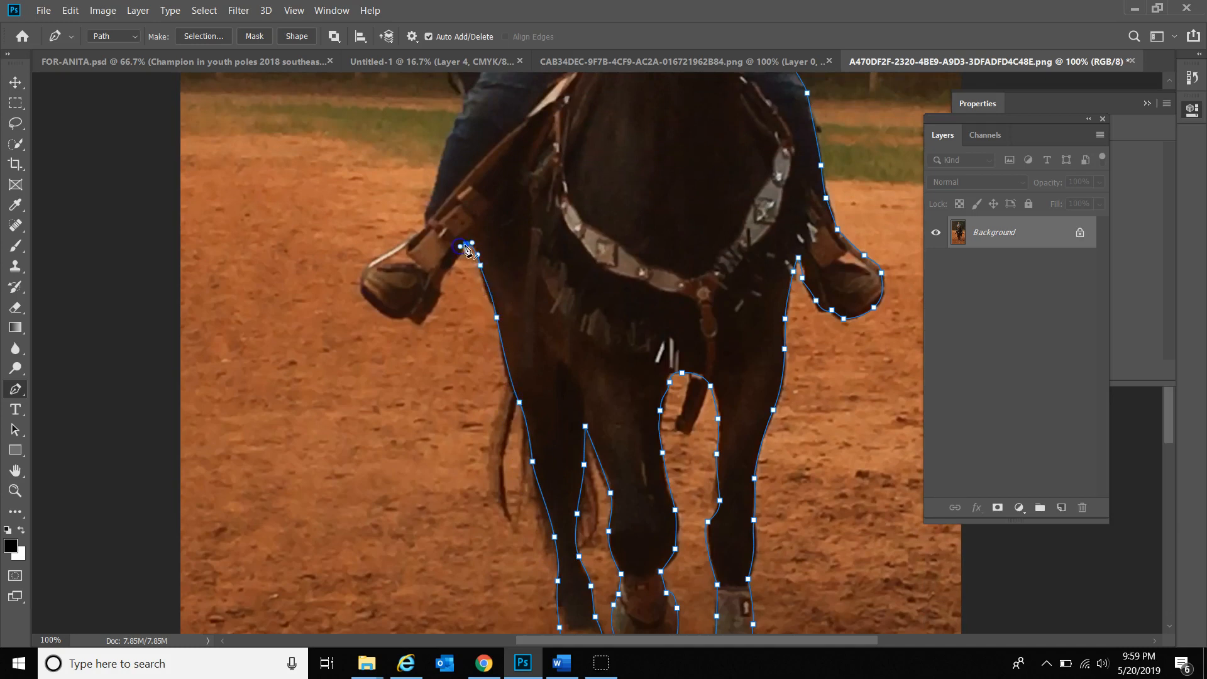
drag(427, 321, 428, 326)
drag(361, 288, 344, 249)
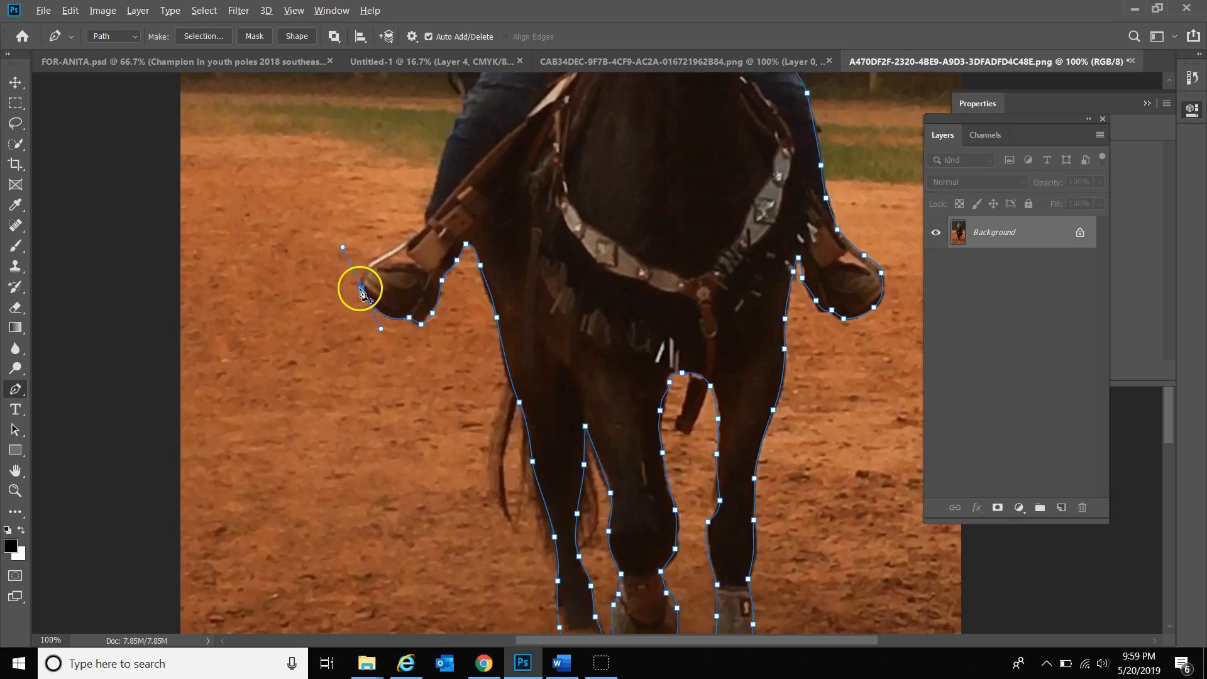
Continue the Pen path over the top of the rider's boot and up to the bottom of the jeans
scroll(358, 281, up, 2)
click(379, 307)
click(398, 300)
click(423, 279)
click(423, 265)
scroll(425, 267, up, 4)
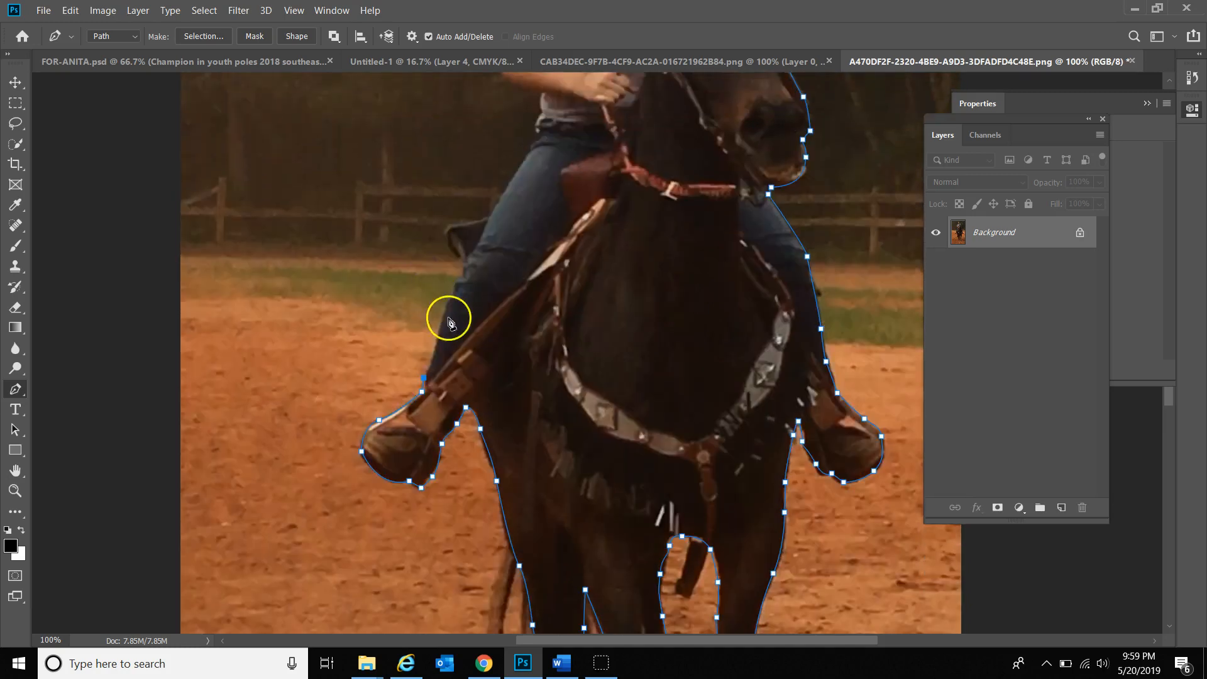
Trace the Pen path up the outer edge of the rider's leg, past the waist to the side of the shirt
drag(442, 319, 469, 263)
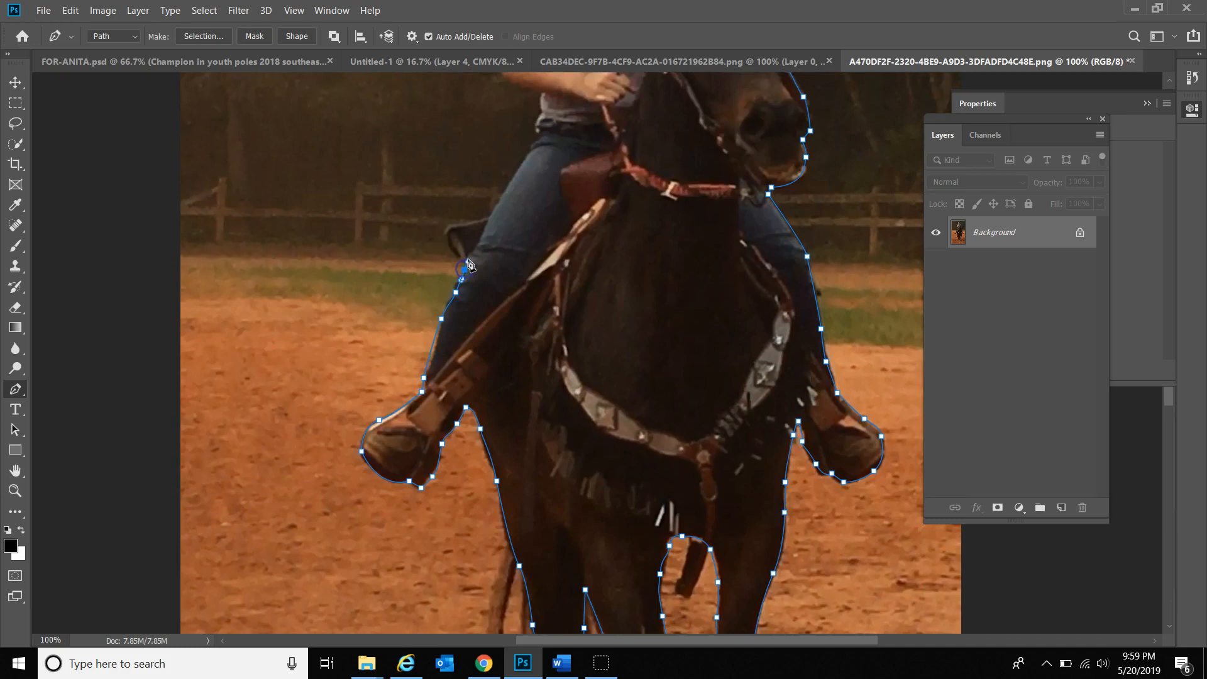
drag(507, 181, 527, 163)
scroll(534, 158, up, 4)
drag(539, 249, 542, 255)
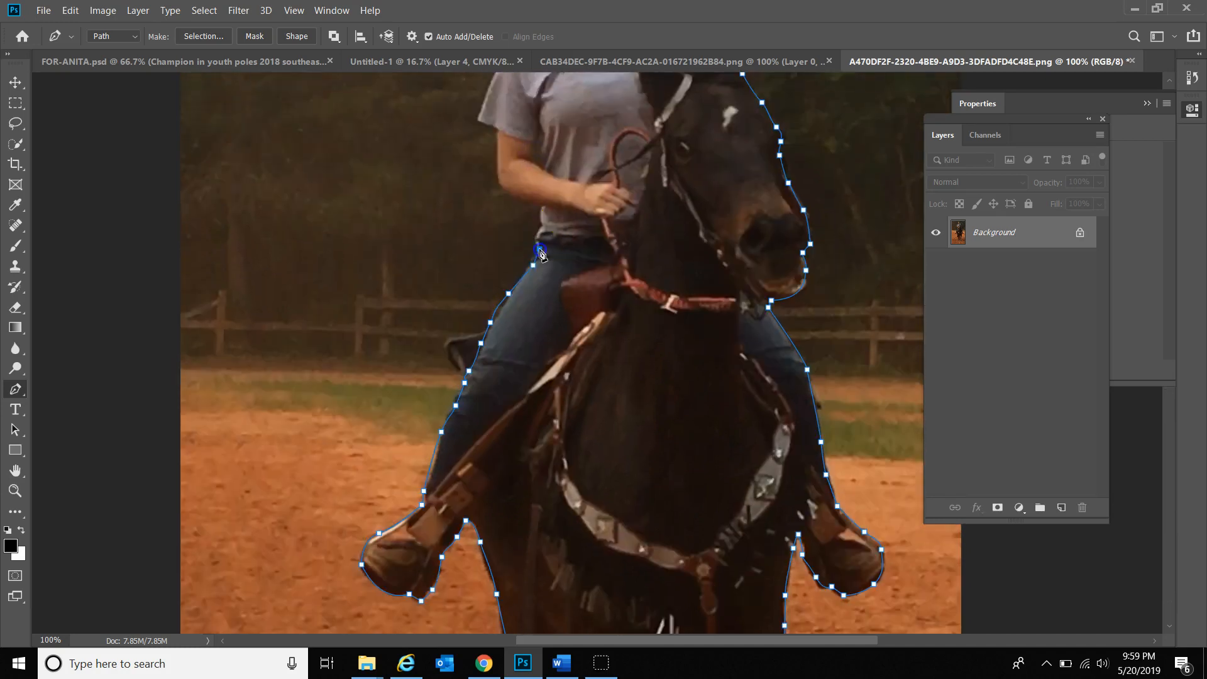
click(540, 226)
alt+click(544, 208)
Extend the Pen path around the rider's elbow and upper arm, around the sleeve and over the shoulder to the neck
scroll(544, 208, up, 5)
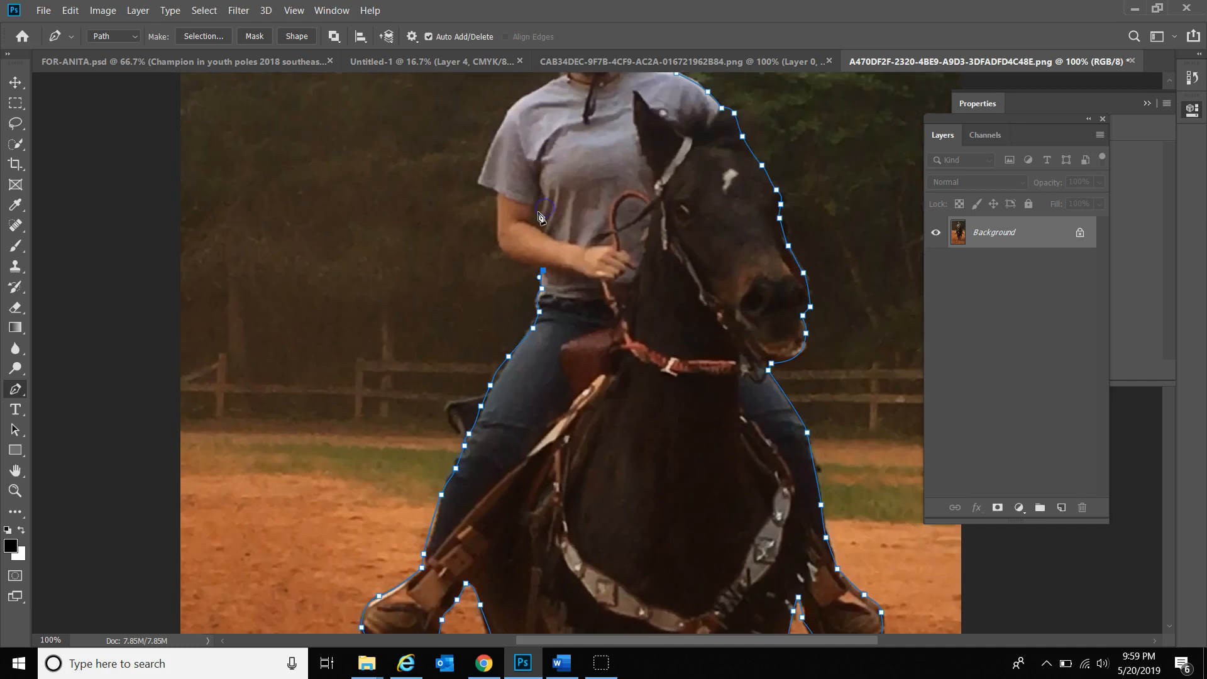
drag(508, 341, 502, 335)
drag(496, 281, 496, 234)
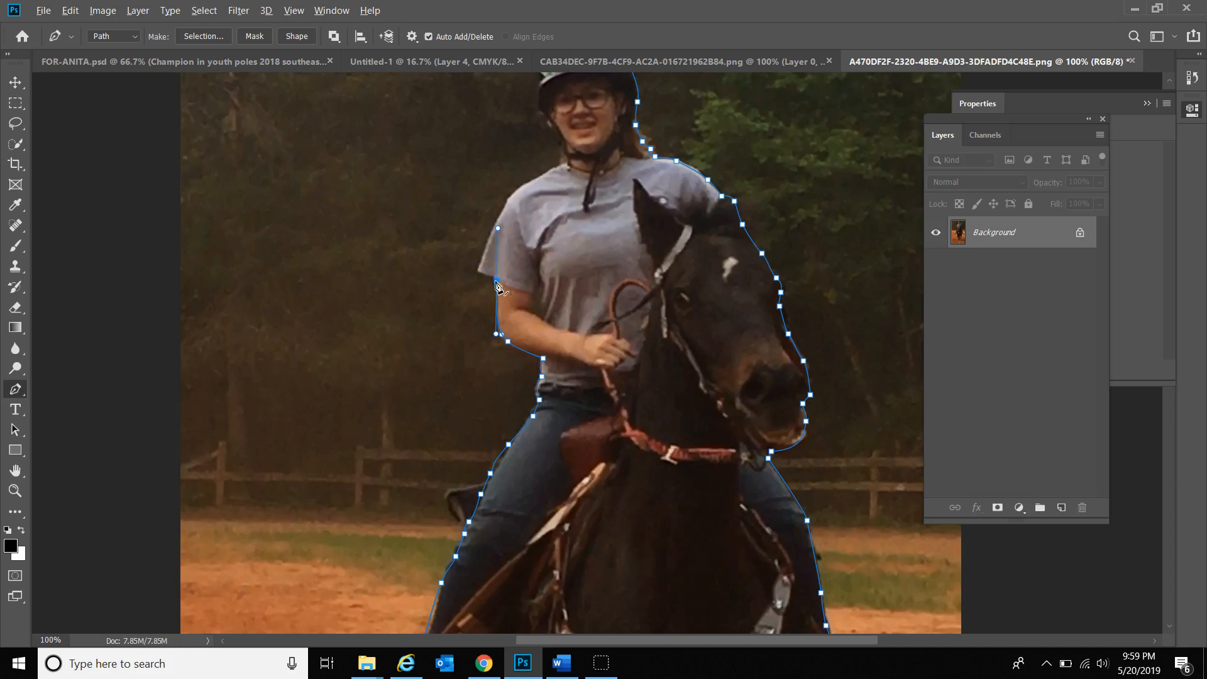
click(479, 269)
drag(489, 238, 537, 181)
scroll(562, 189, up, 3)
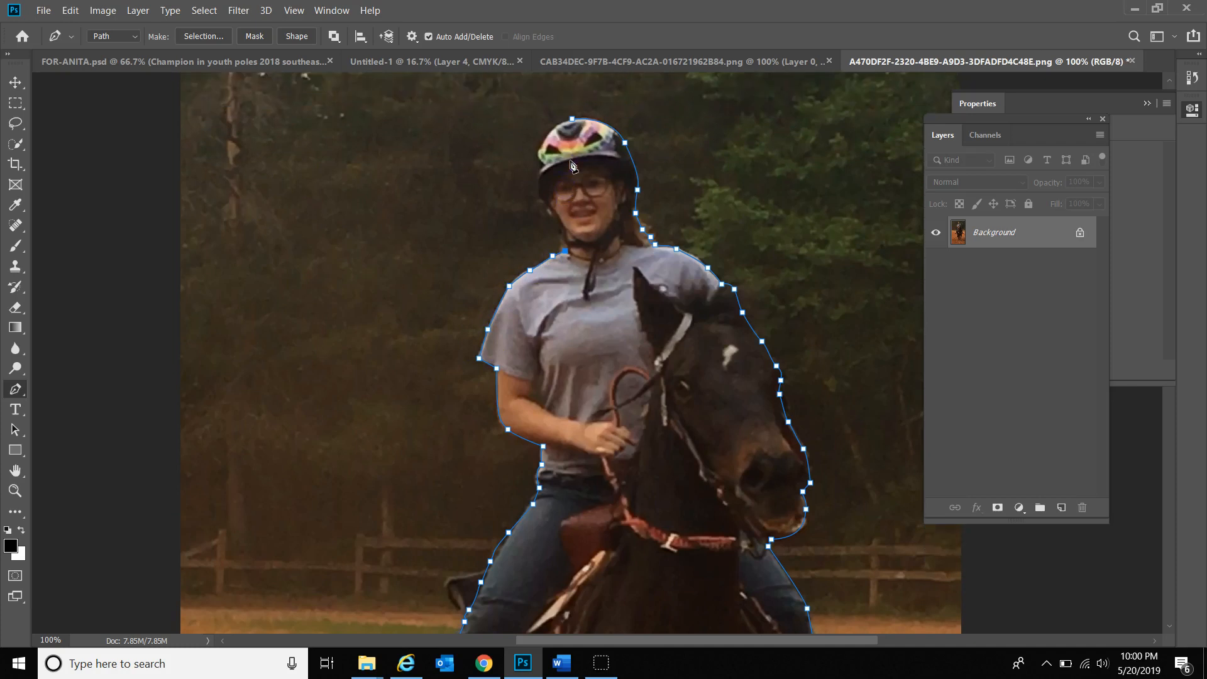
Close the Pen path around the rider's face and helmet, and convert it into a selection
click(554, 214)
click(547, 140)
click(571, 119)
right_click(636, 205)
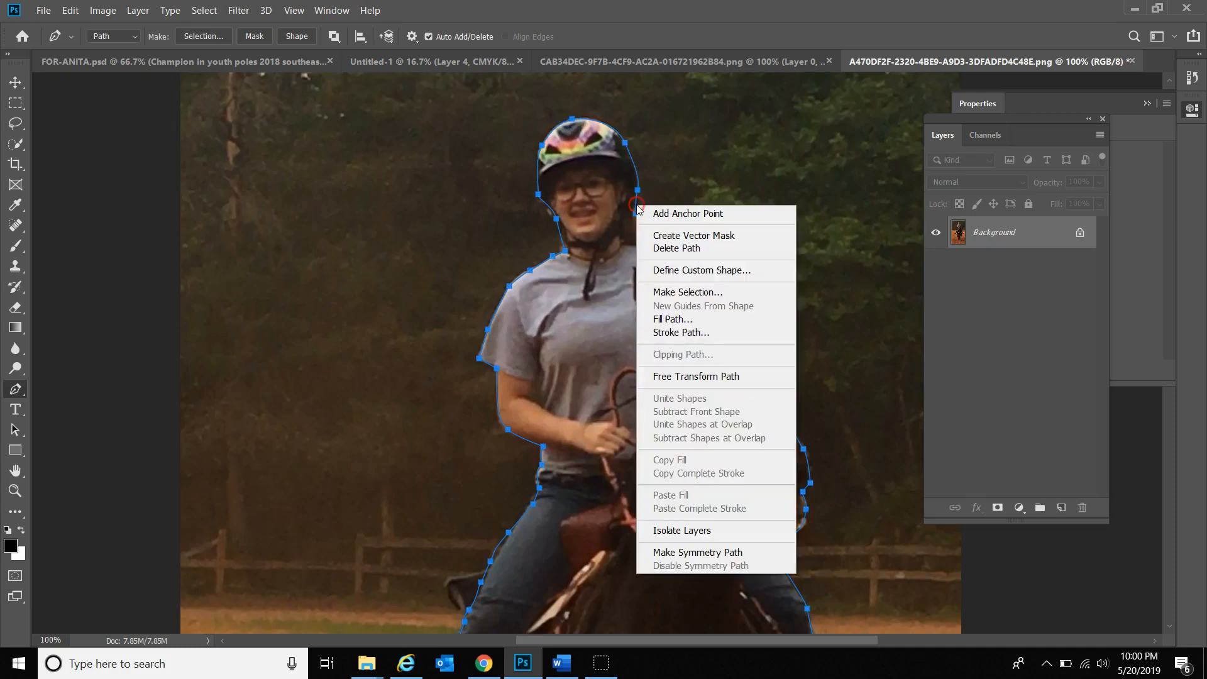
right_click(614, 196)
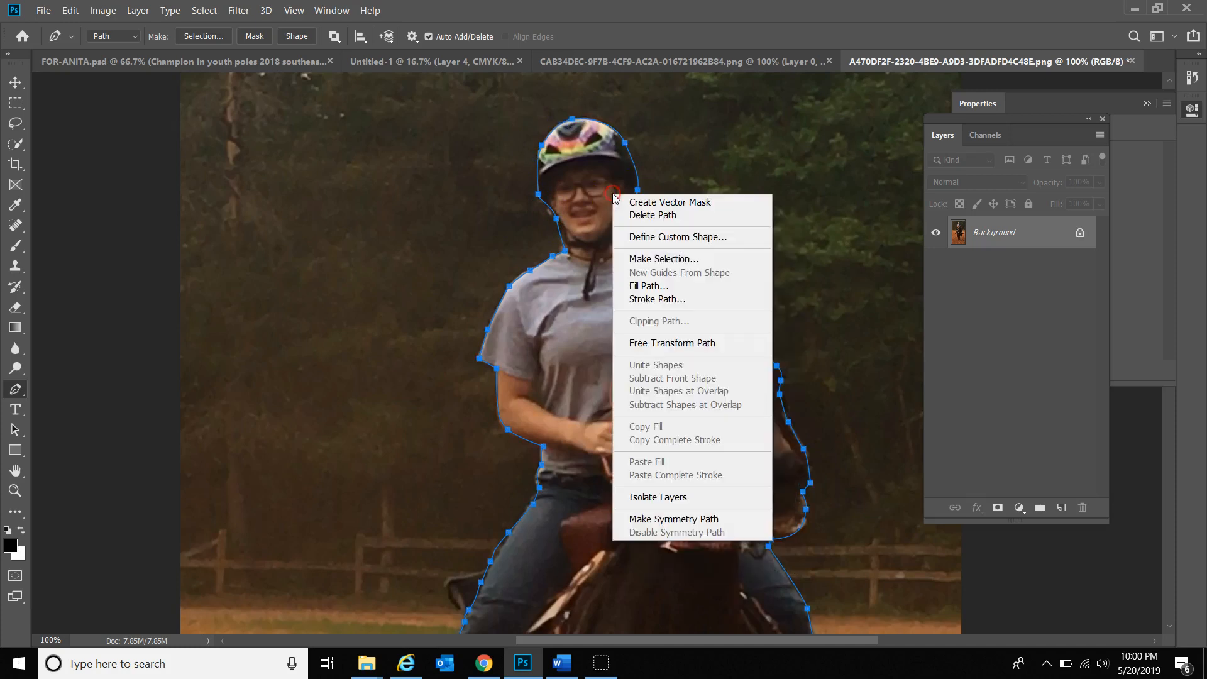
click(654, 259)
click(678, 167)
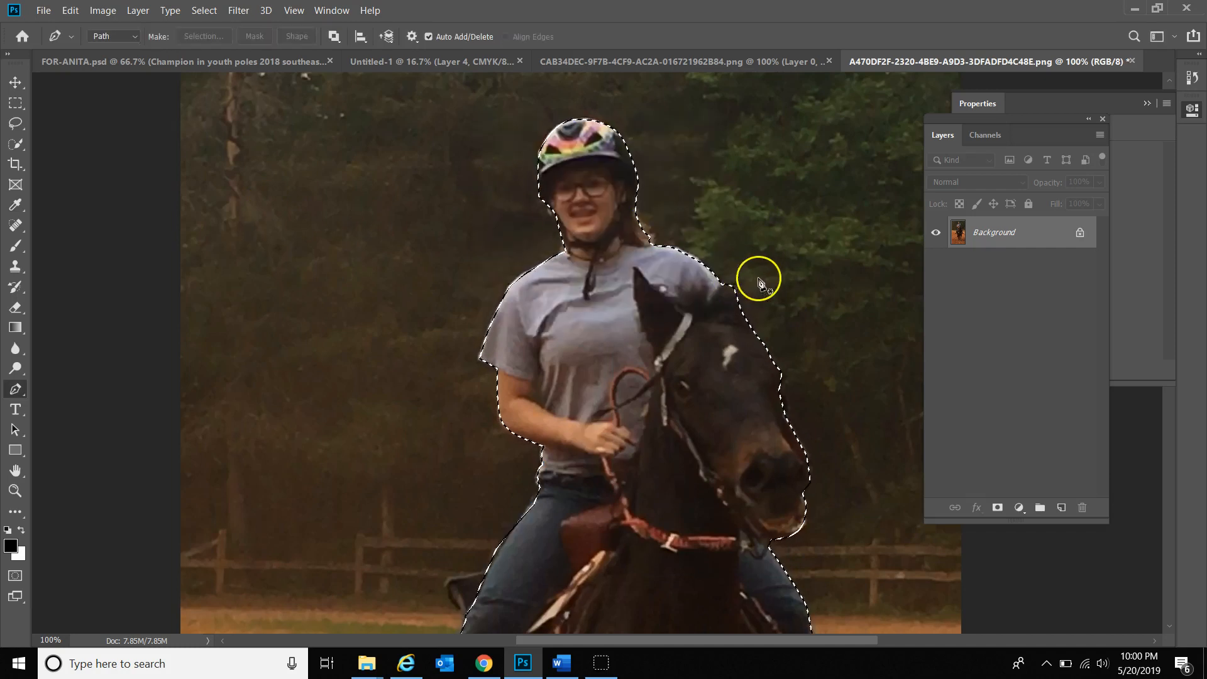
Copy the selected rider and horse to a new layer and delete the Background layer
key(ctrl+j)
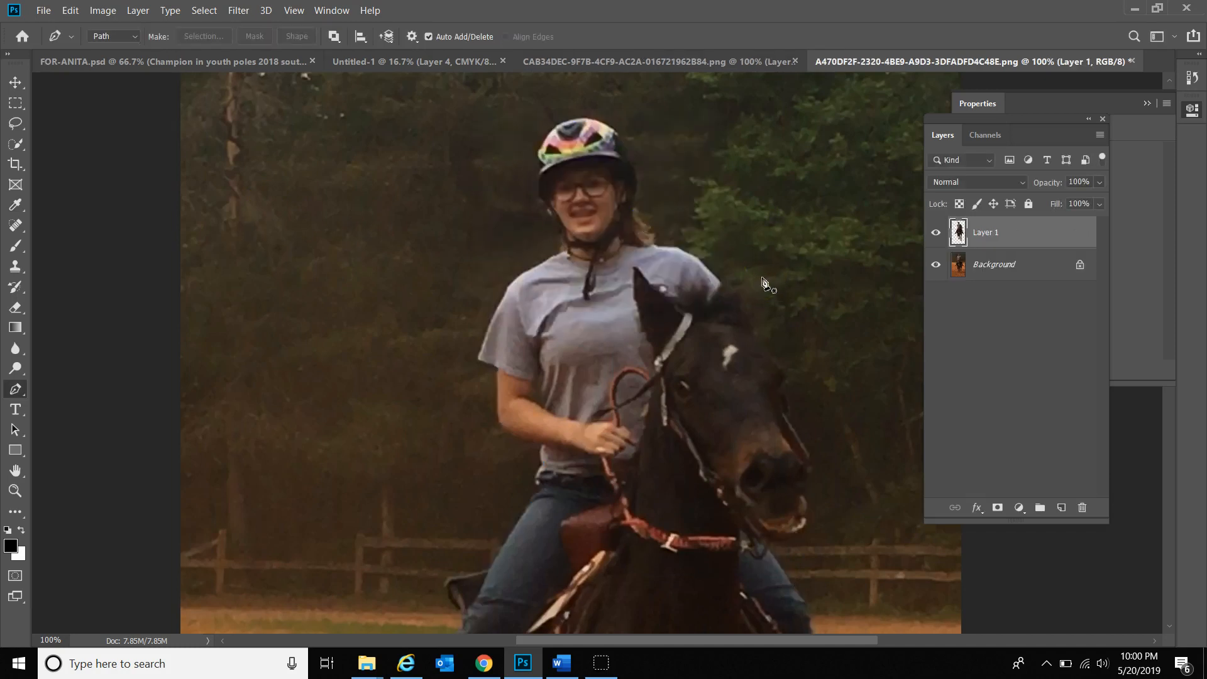
click(1002, 275)
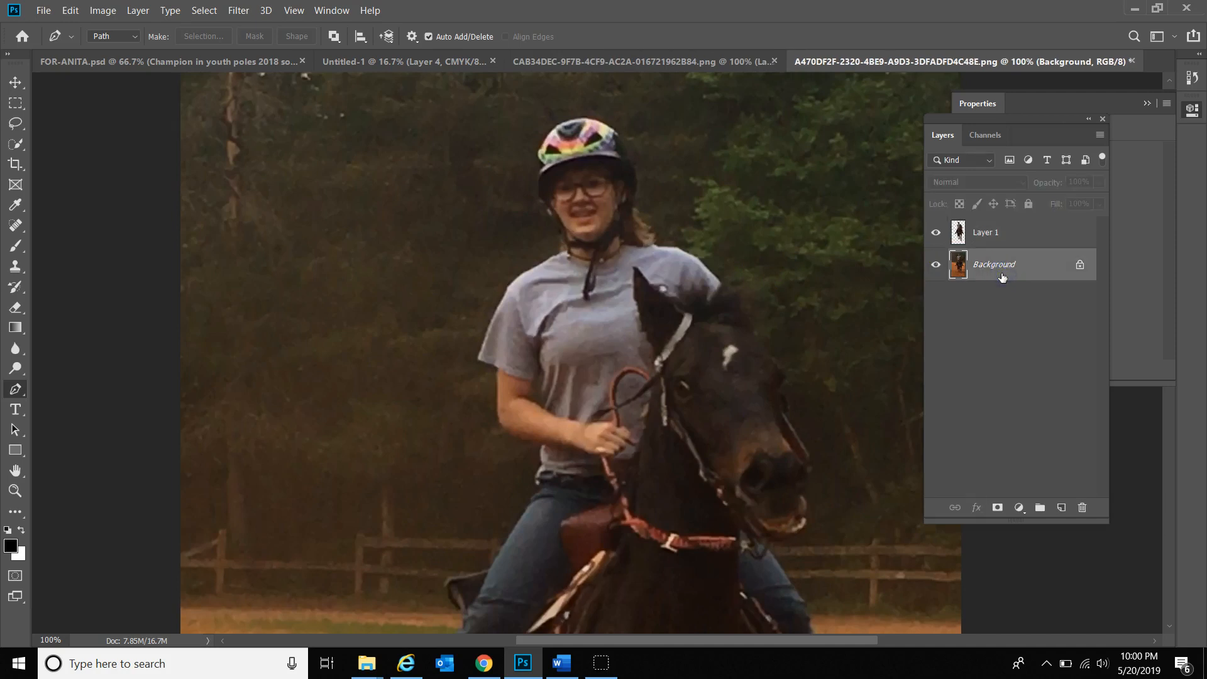
key(Delete)
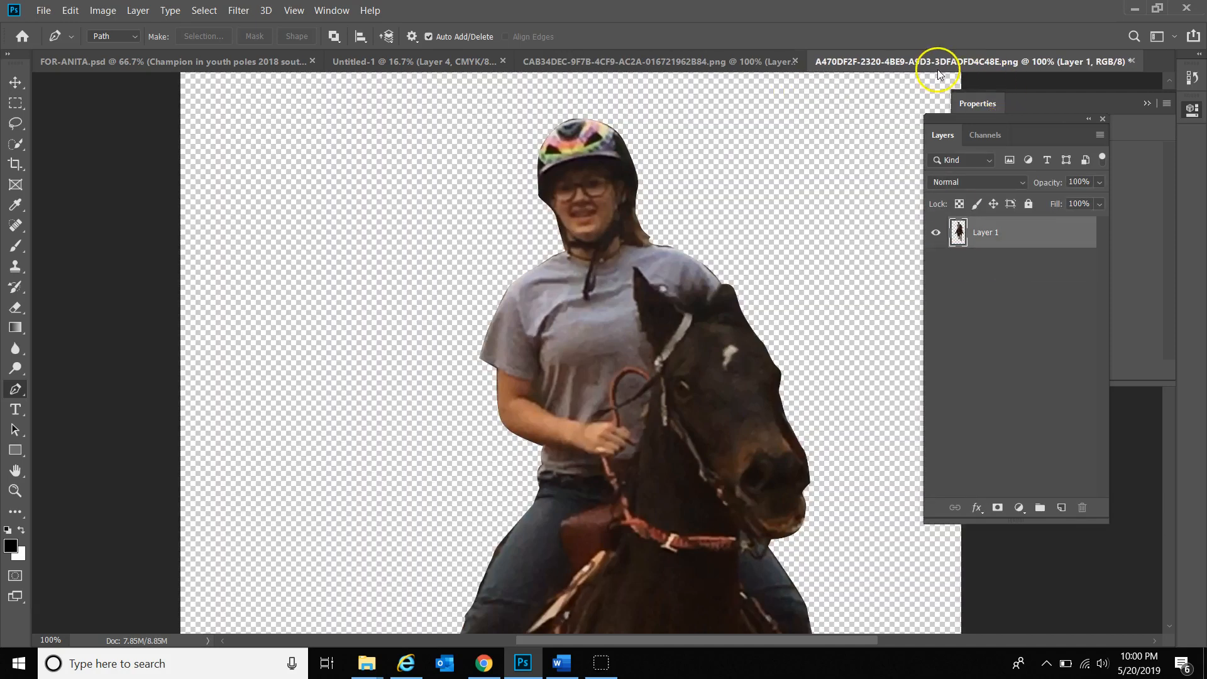
Float the rider cutout in its own window and close the CAB34DEC png document to reveal the Untitled-1 poster
drag(939, 73, 72, 240)
click(15, 82)
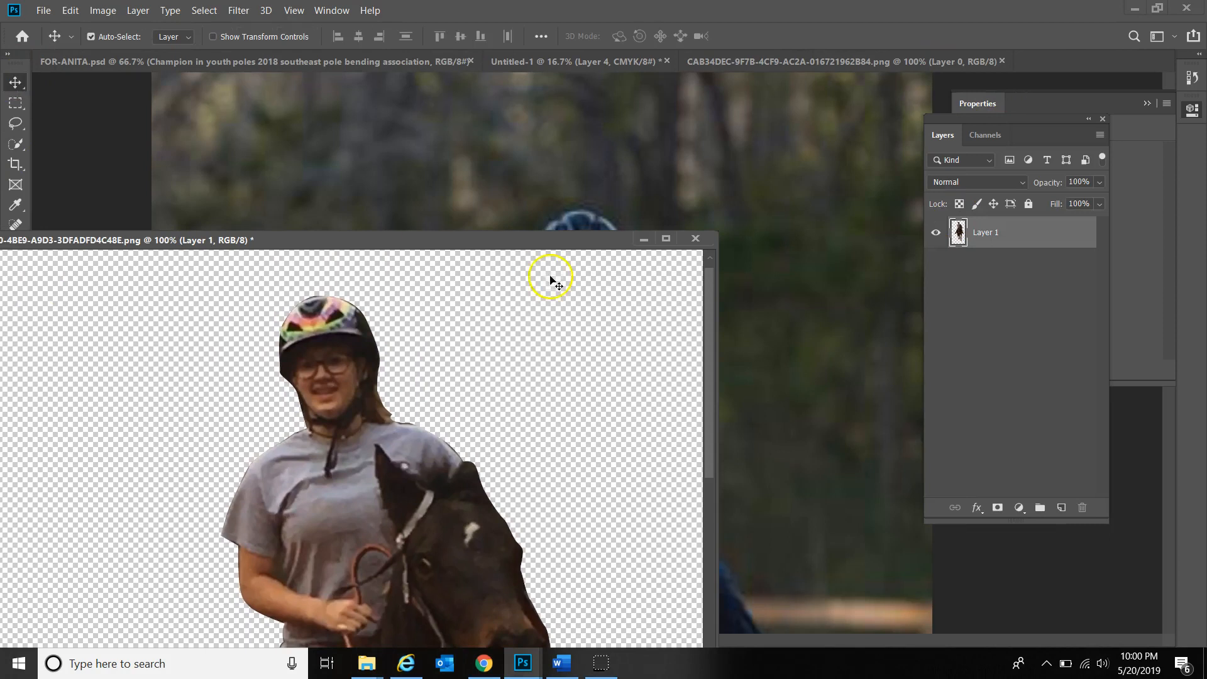
drag(505, 240, 374, 127)
click(797, 58)
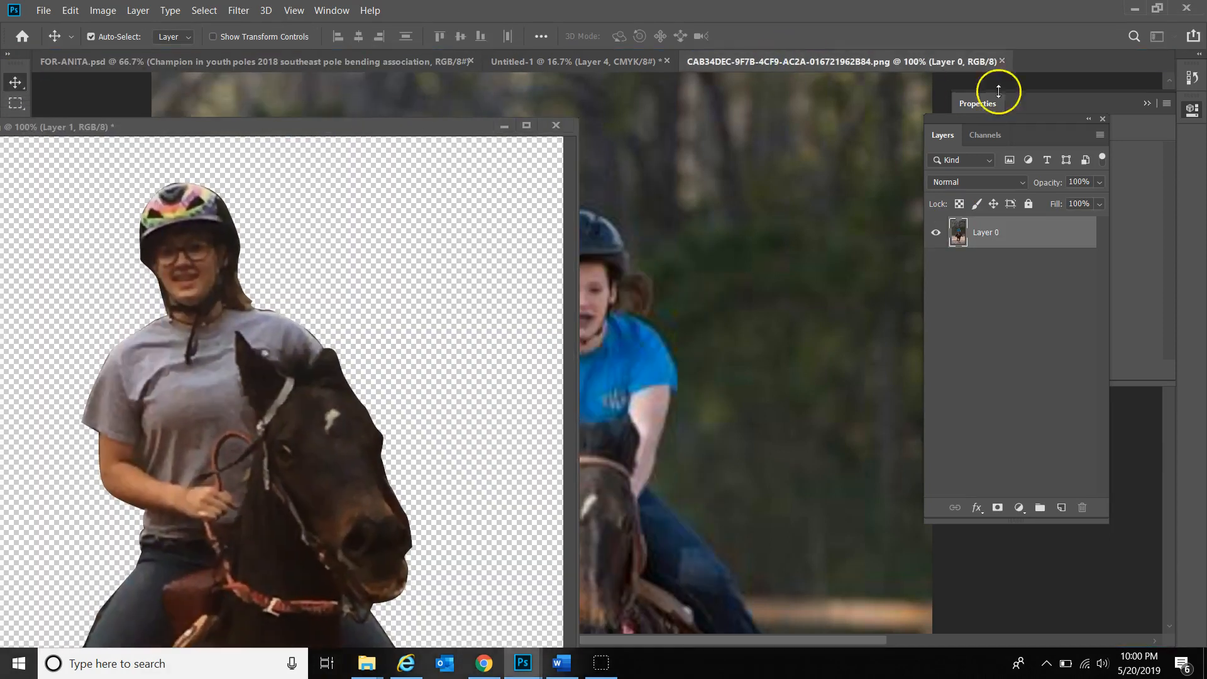
click(1002, 61)
click(625, 270)
Copy the rider cutout into the Untitled-1 poster, minimize its source window, and position it in the lower centre in front of the barrel
drag(350, 445, 616, 368)
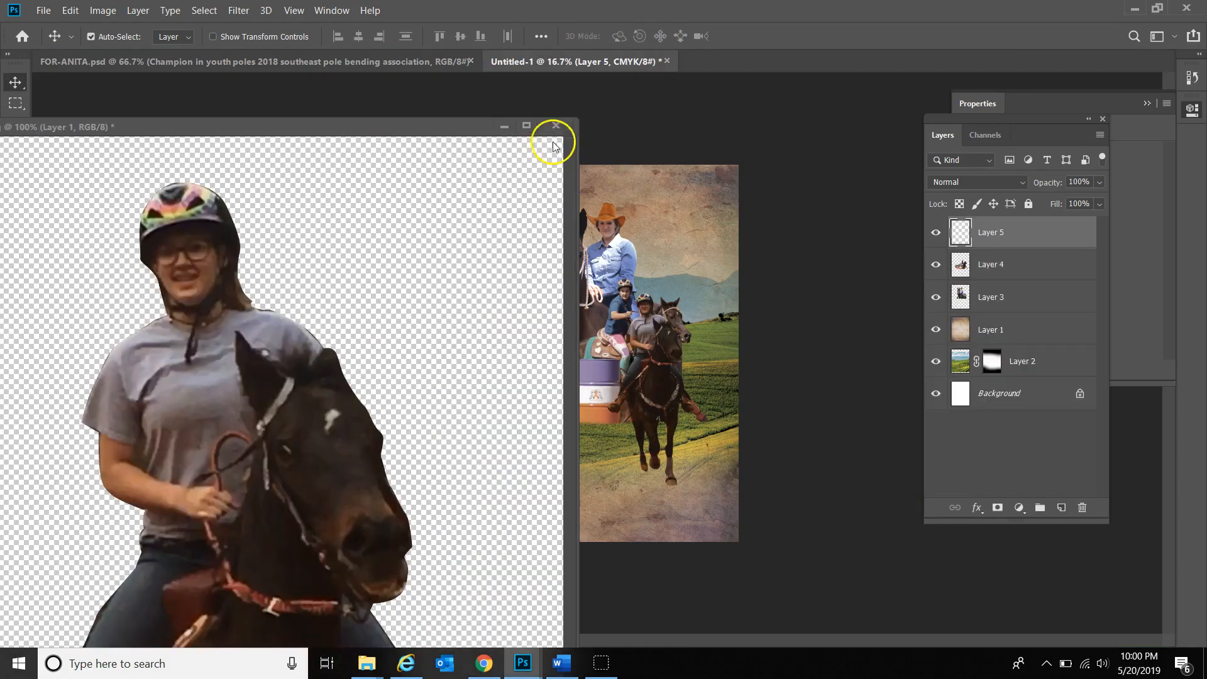
click(505, 126)
drag(674, 337, 593, 401)
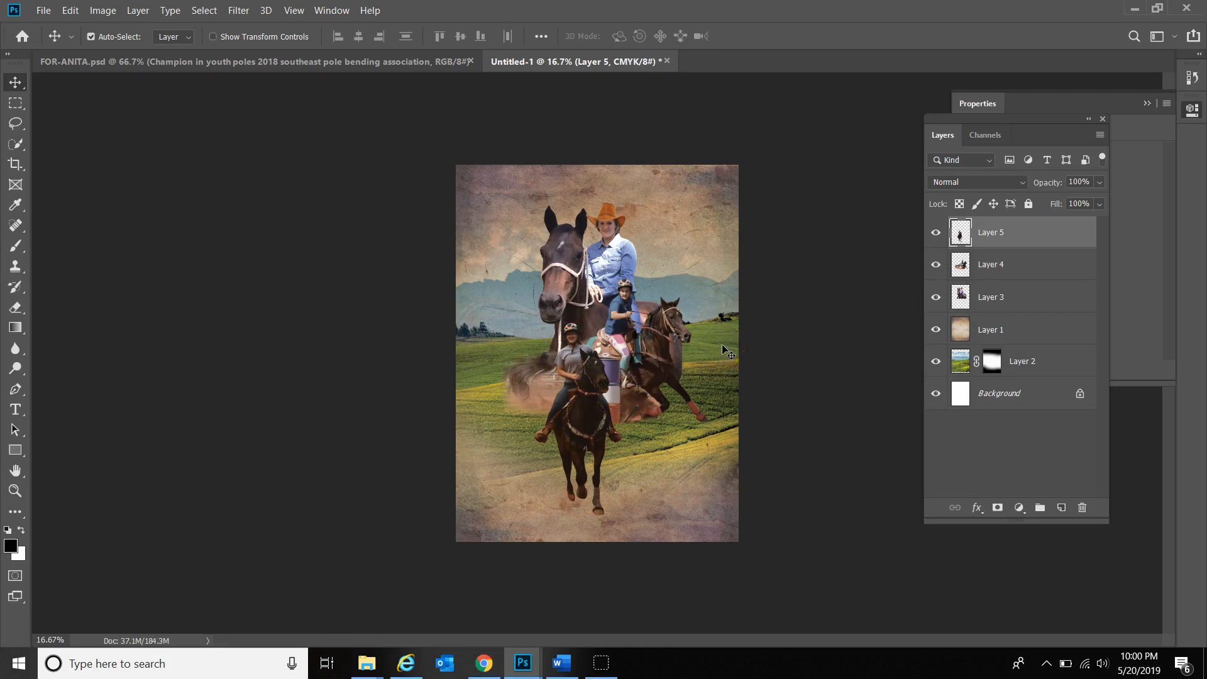
click(751, 364)
key(z)
click(453, 359)
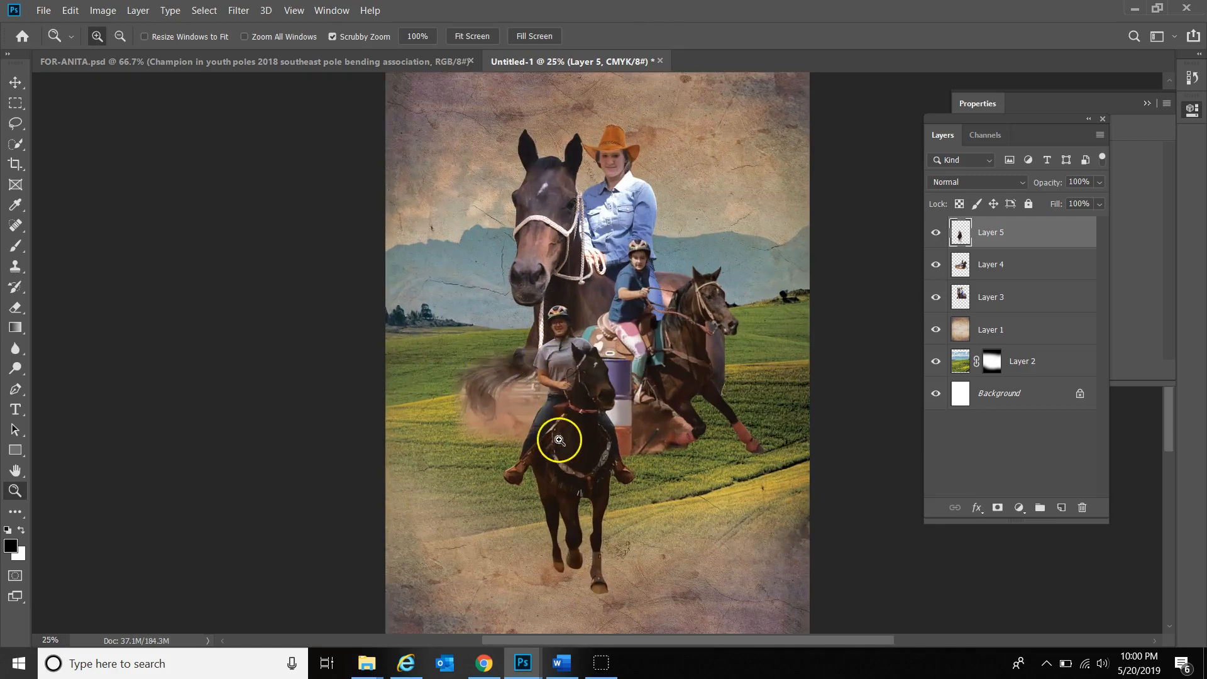
key(v)
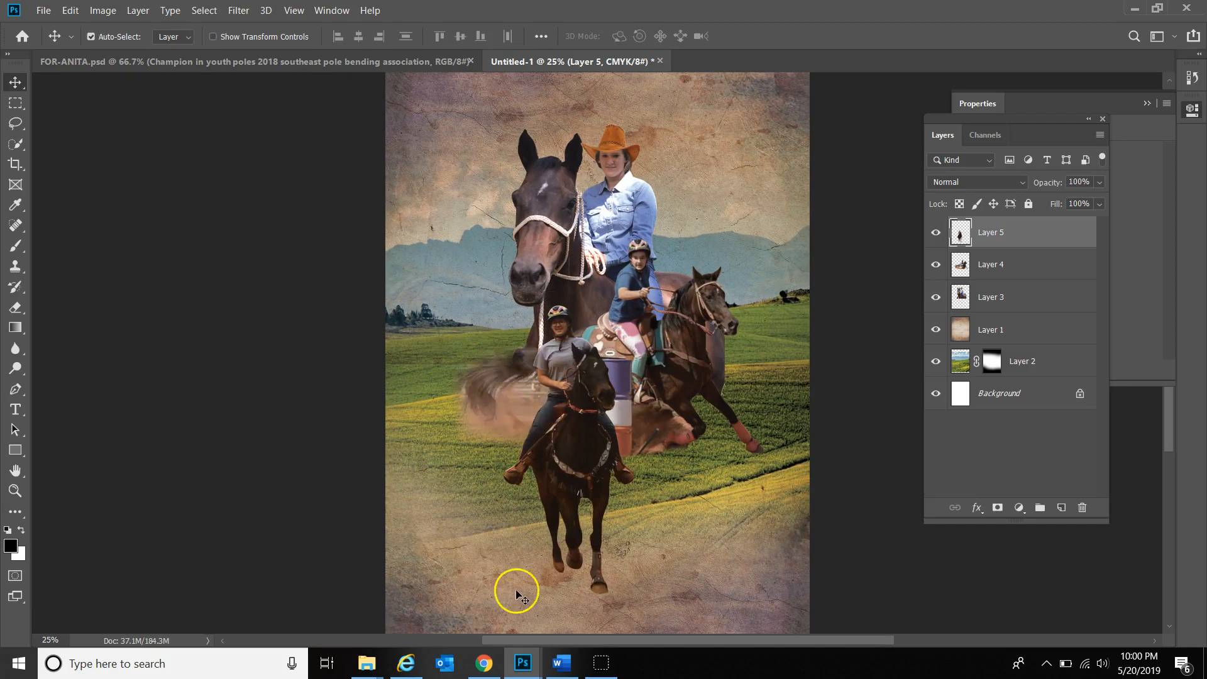
Switch to Chrome and look through the Brusheezy search results for sand brushes
click(495, 670)
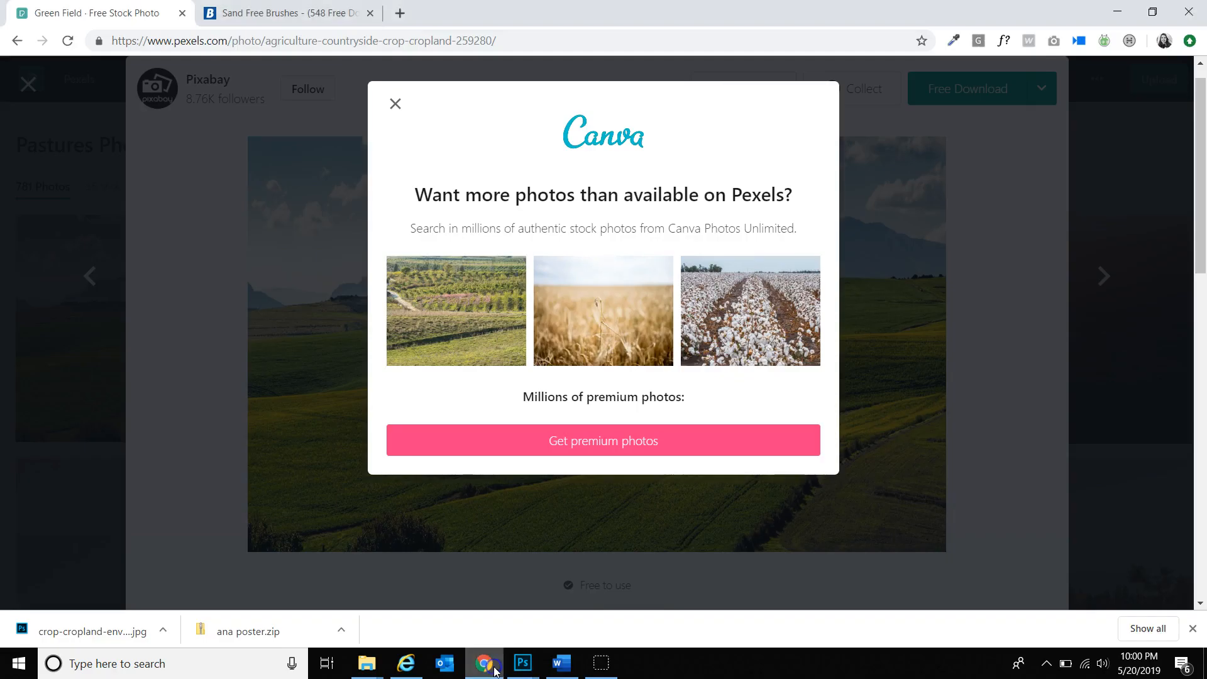
click(272, 12)
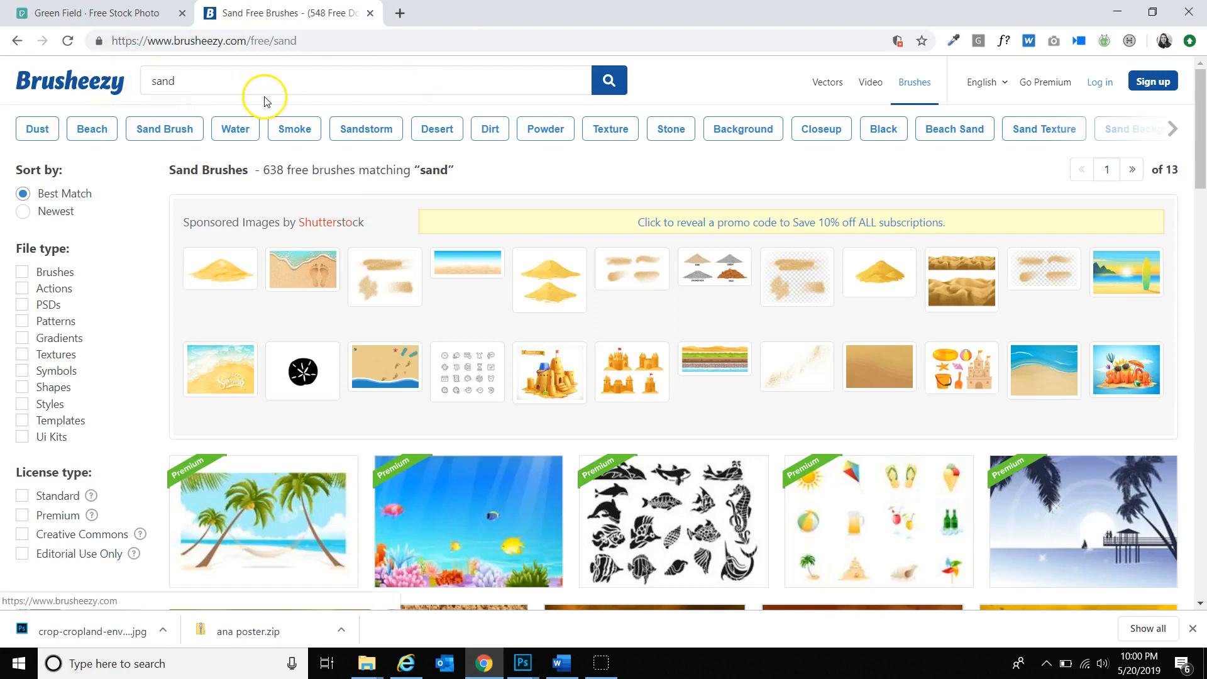
scroll(569, 166, down, 2)
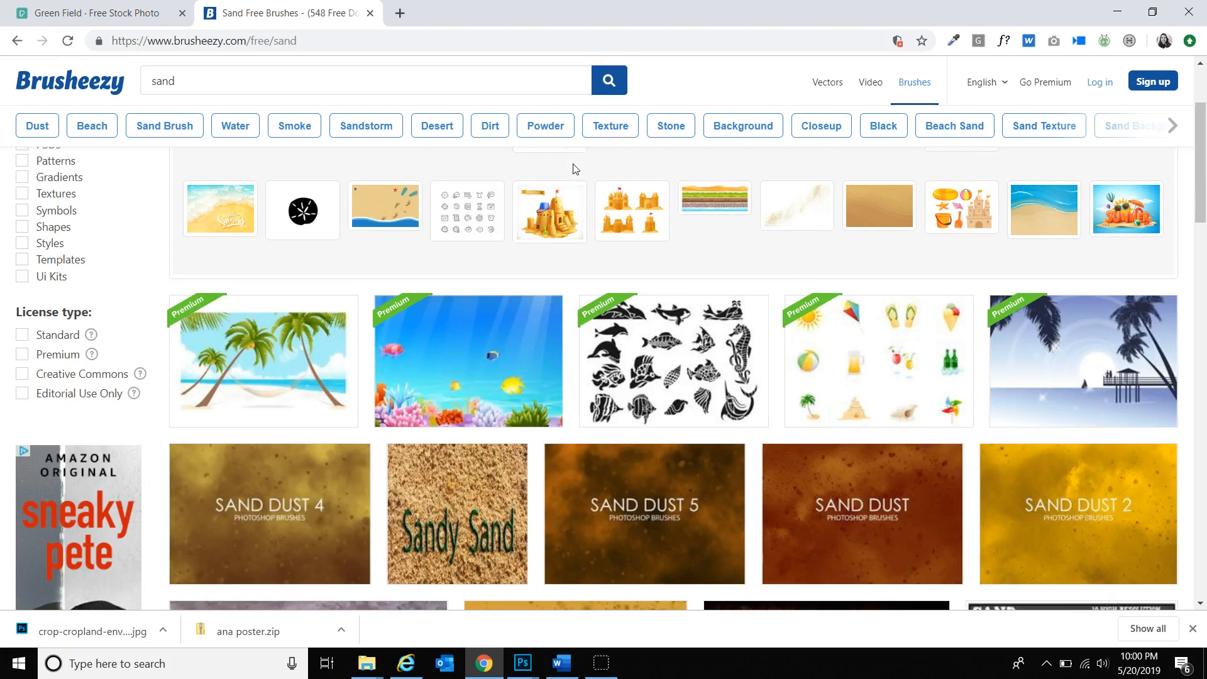
scroll(571, 167, down, 1)
scroll(571, 168, up, 3)
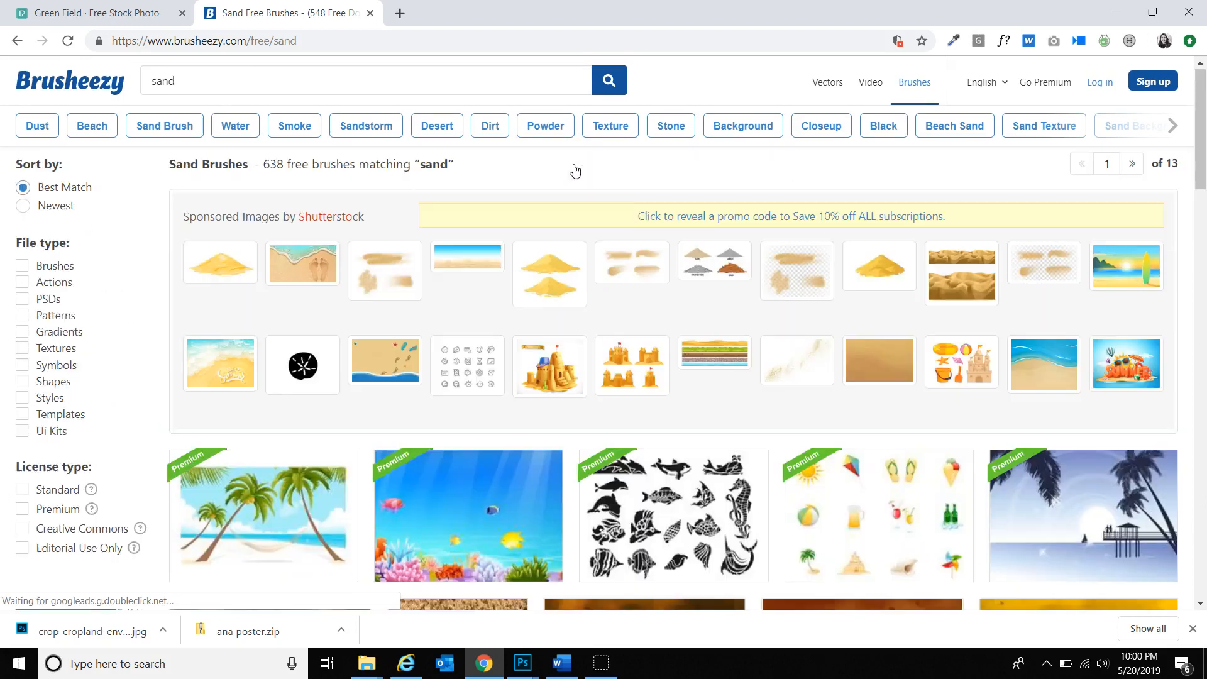
double_click(205, 78)
scroll(343, 124, down, 6)
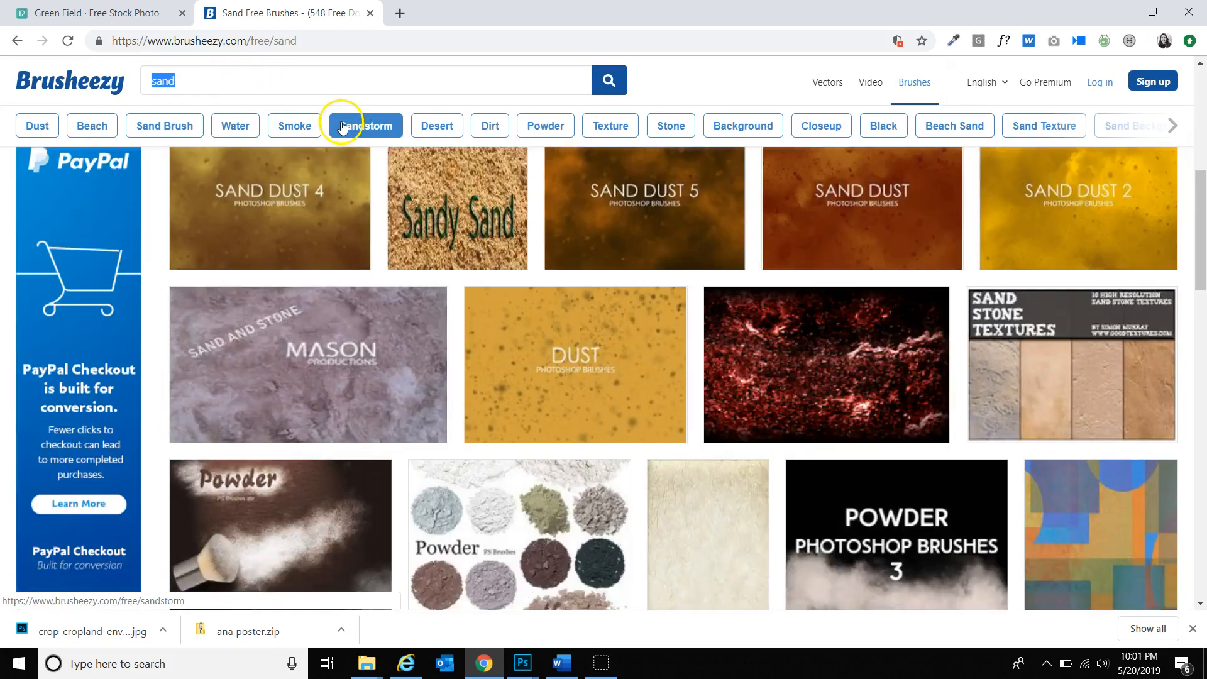
scroll(342, 125, up, 4)
Download the Free Sand Dust Photoshop Brushes 4 pack and load its ABR file into Photoshop
click(336, 515)
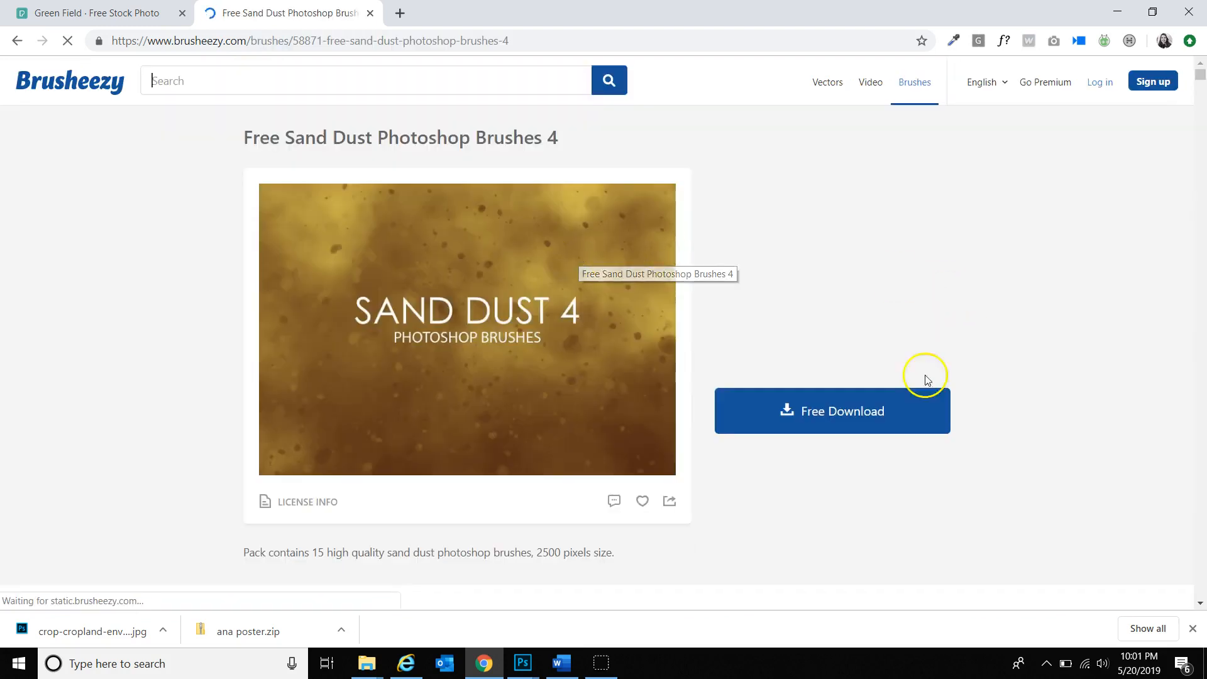
click(922, 377)
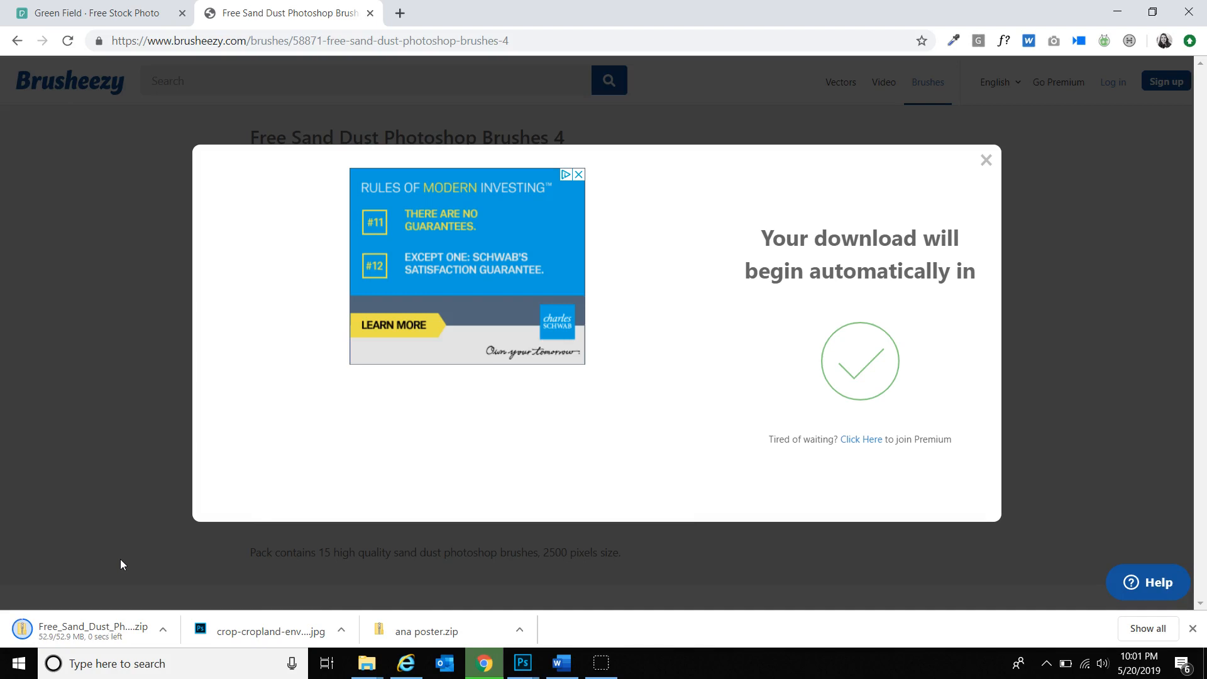
click(85, 629)
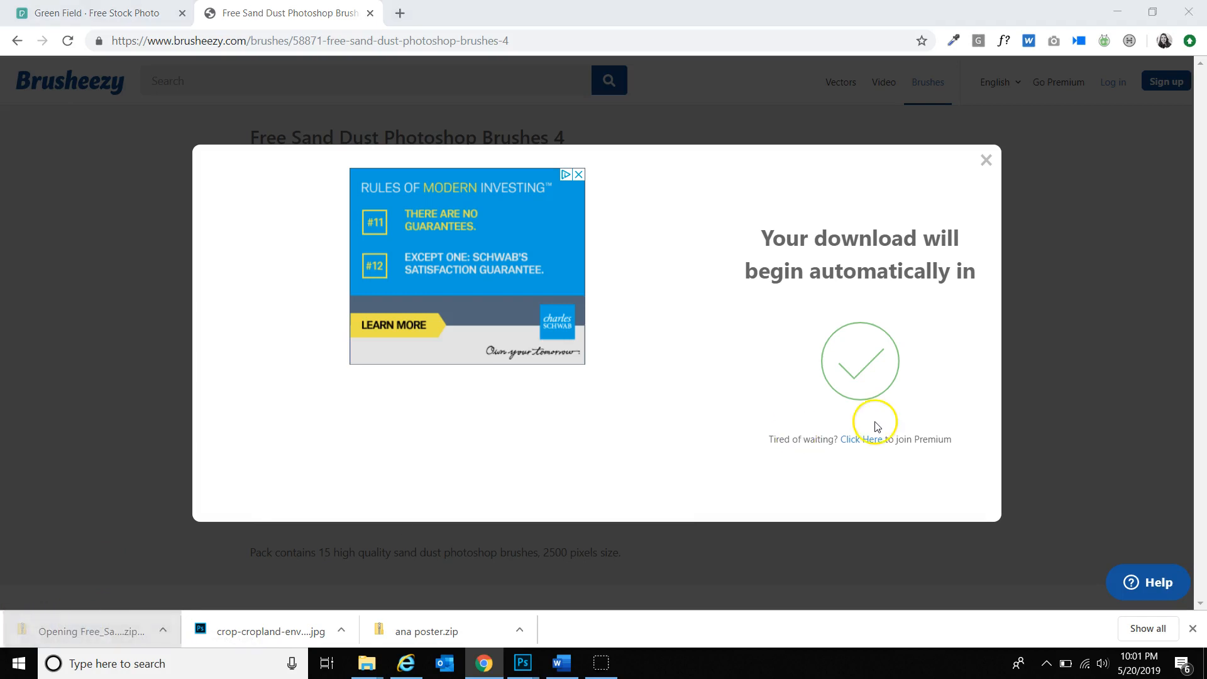
click(469, 263)
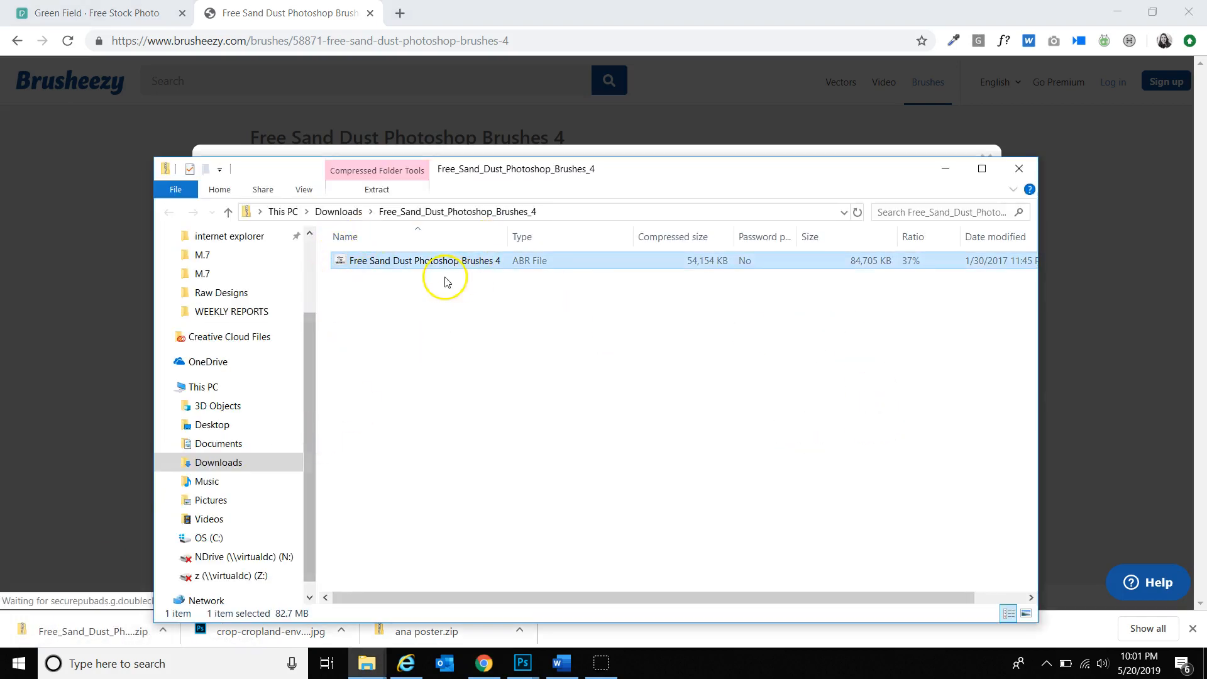
double_click(470, 261)
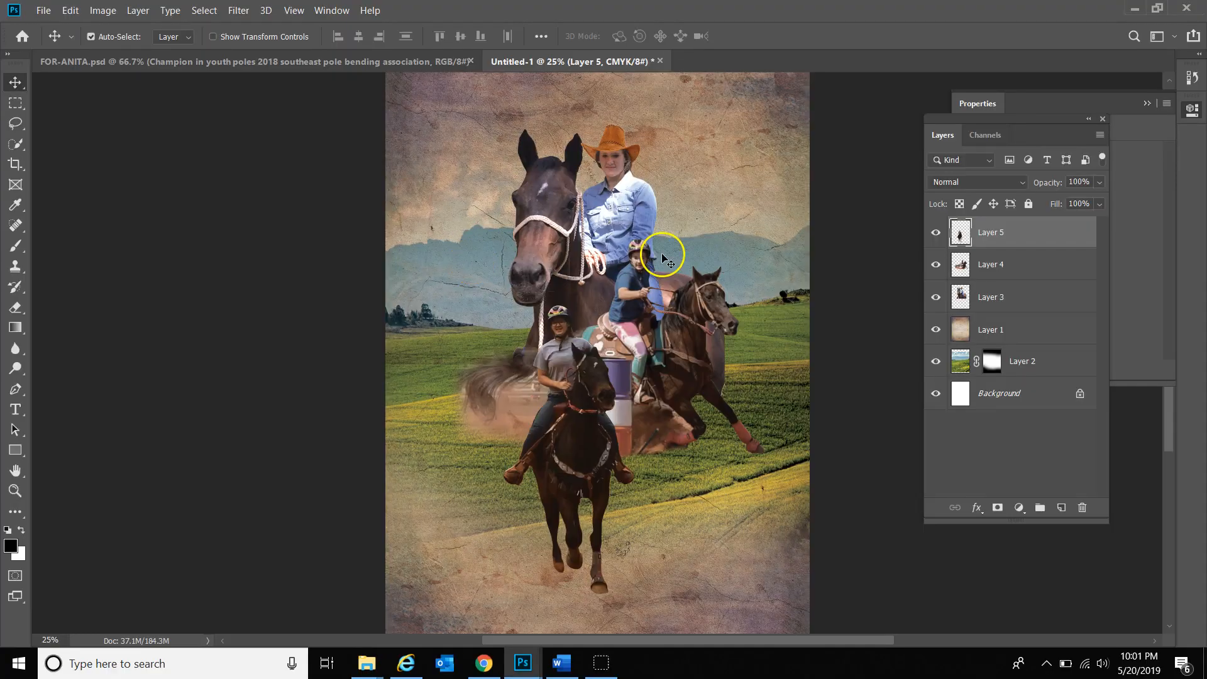
Add a new empty layer directly above Layer 4 in the poster
right_click(571, 394)
click(651, 368)
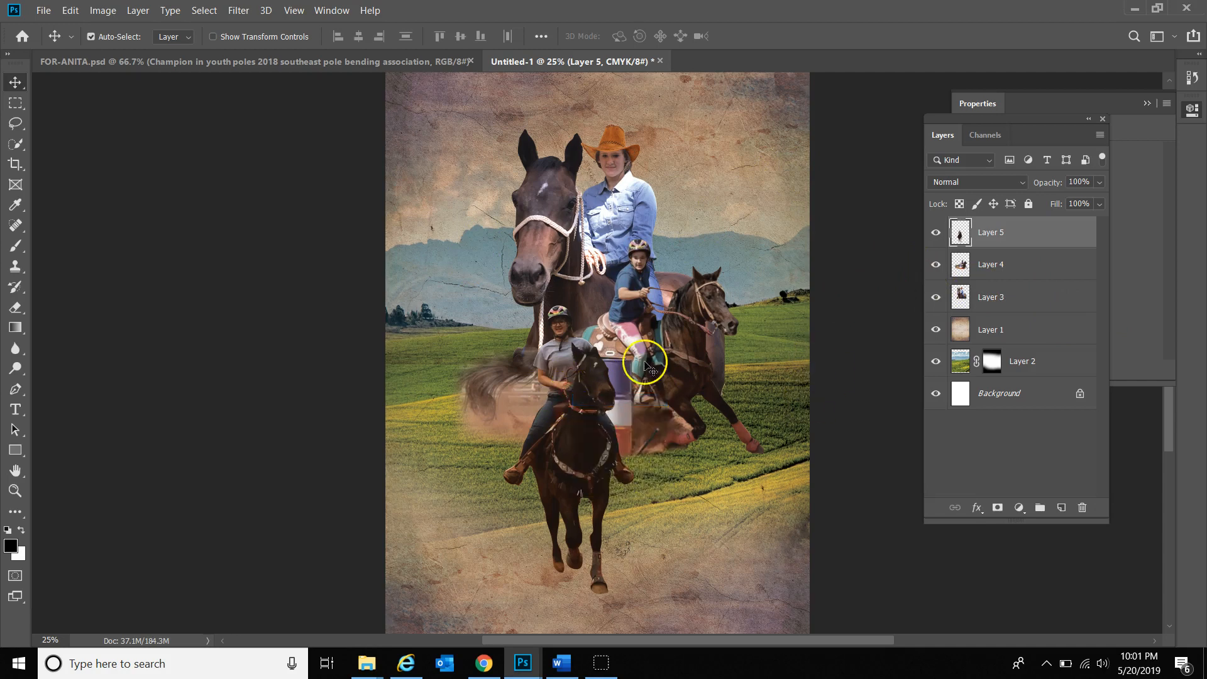
click(1025, 268)
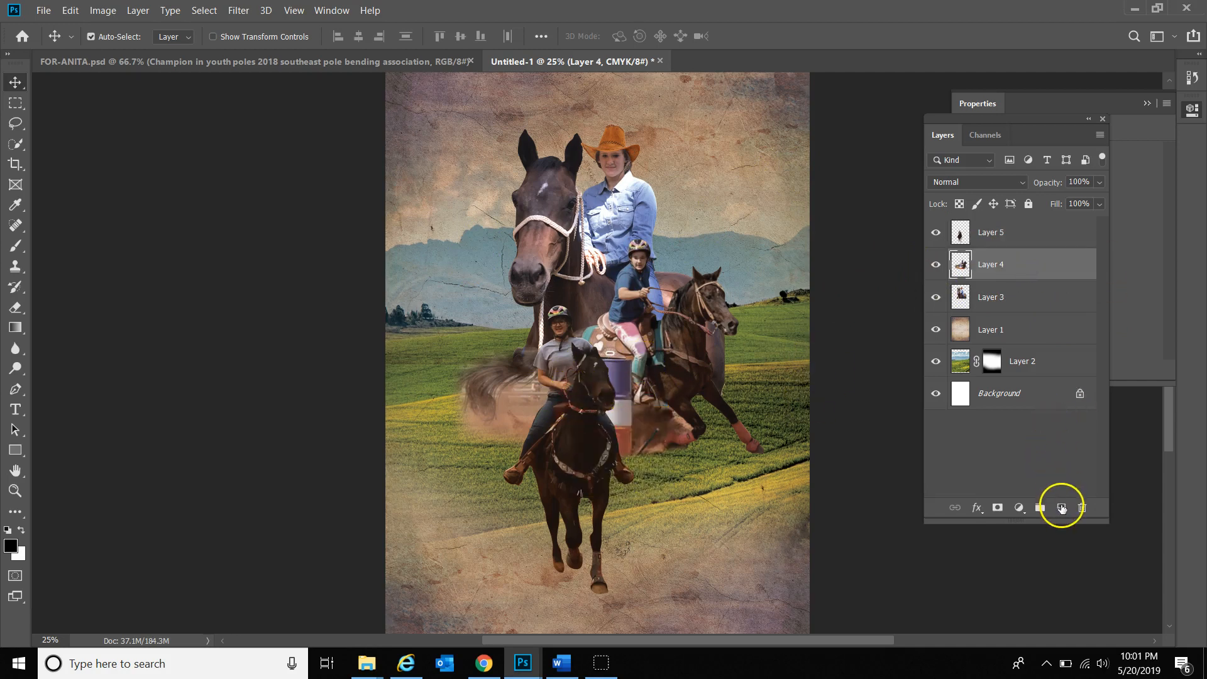
click(1062, 507)
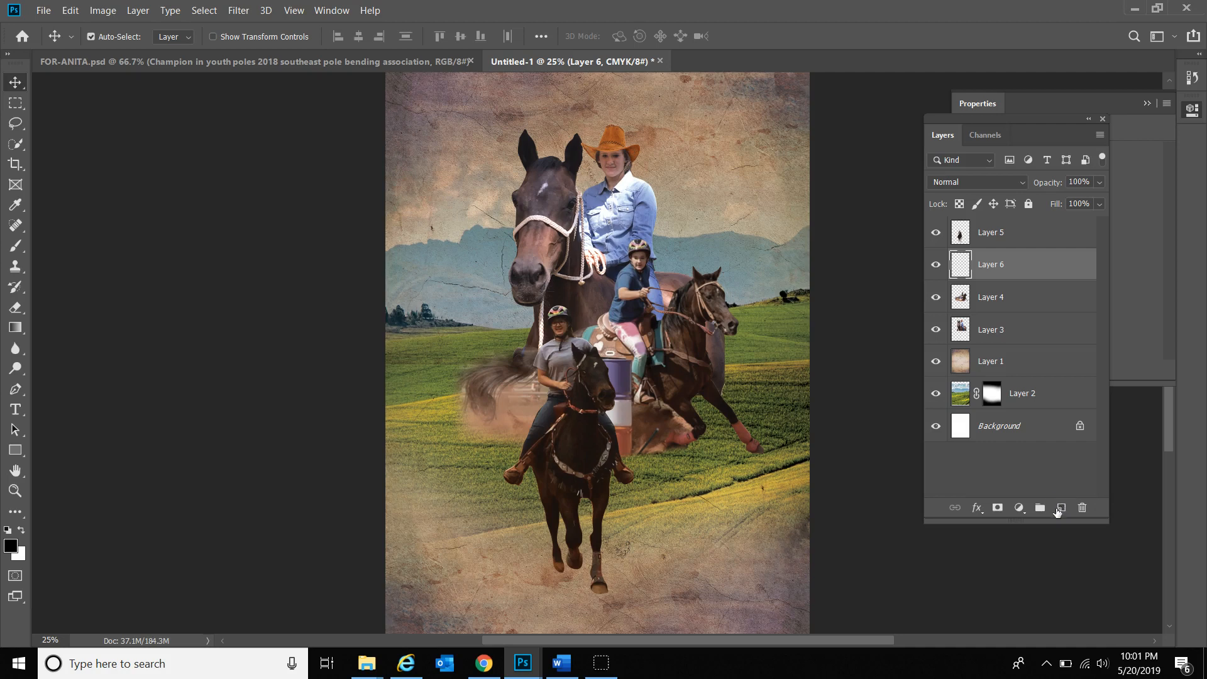
Activate the Brush tool, expand the Free Sand Dust Photoshop Brushes 4 group in the brush presets, and enlarge the preset list
key(b)
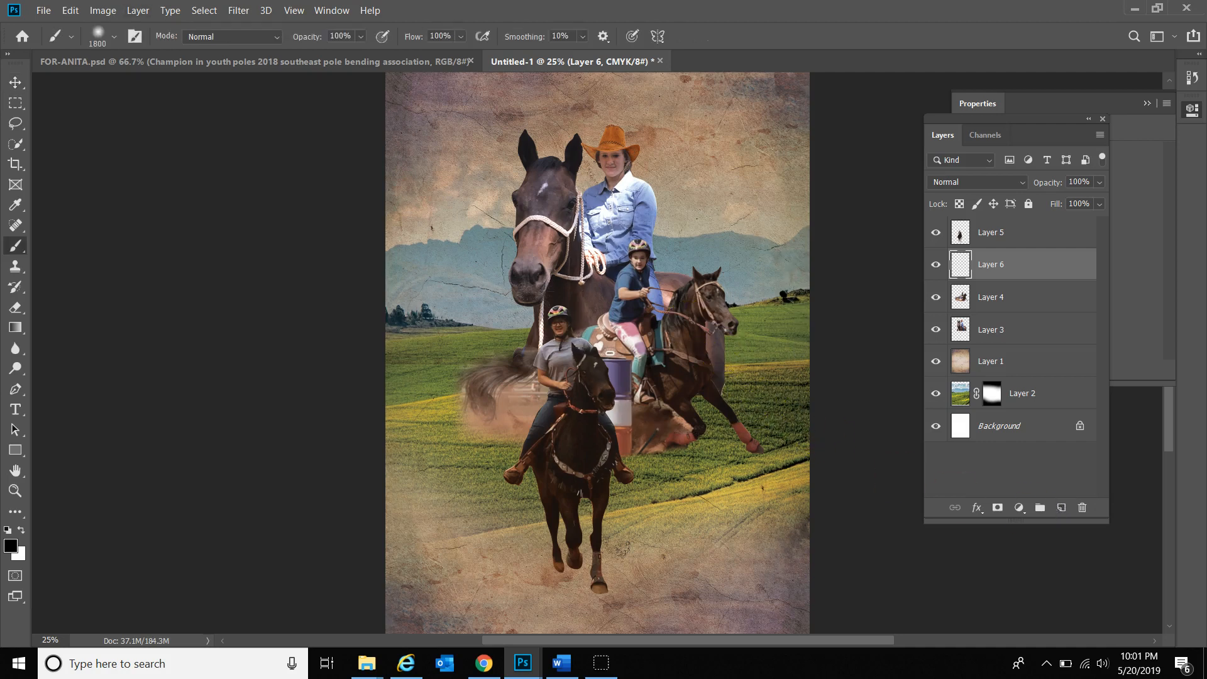
click(114, 38)
drag(190, 253, 189, 264)
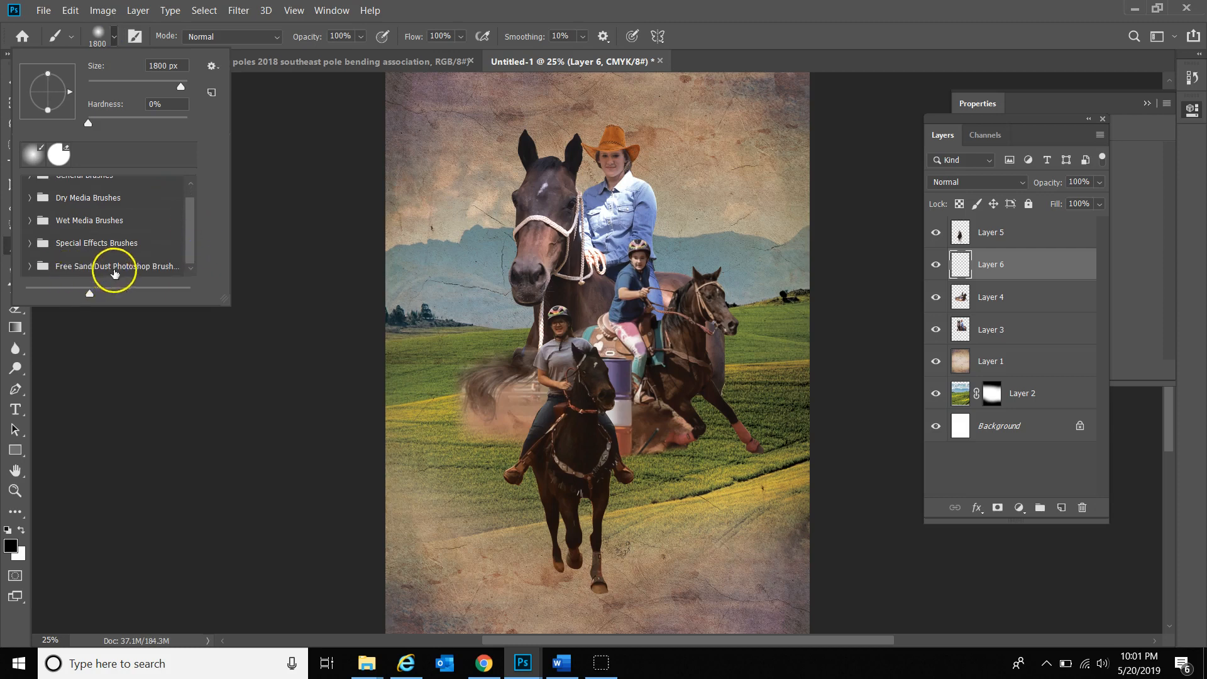
click(30, 268)
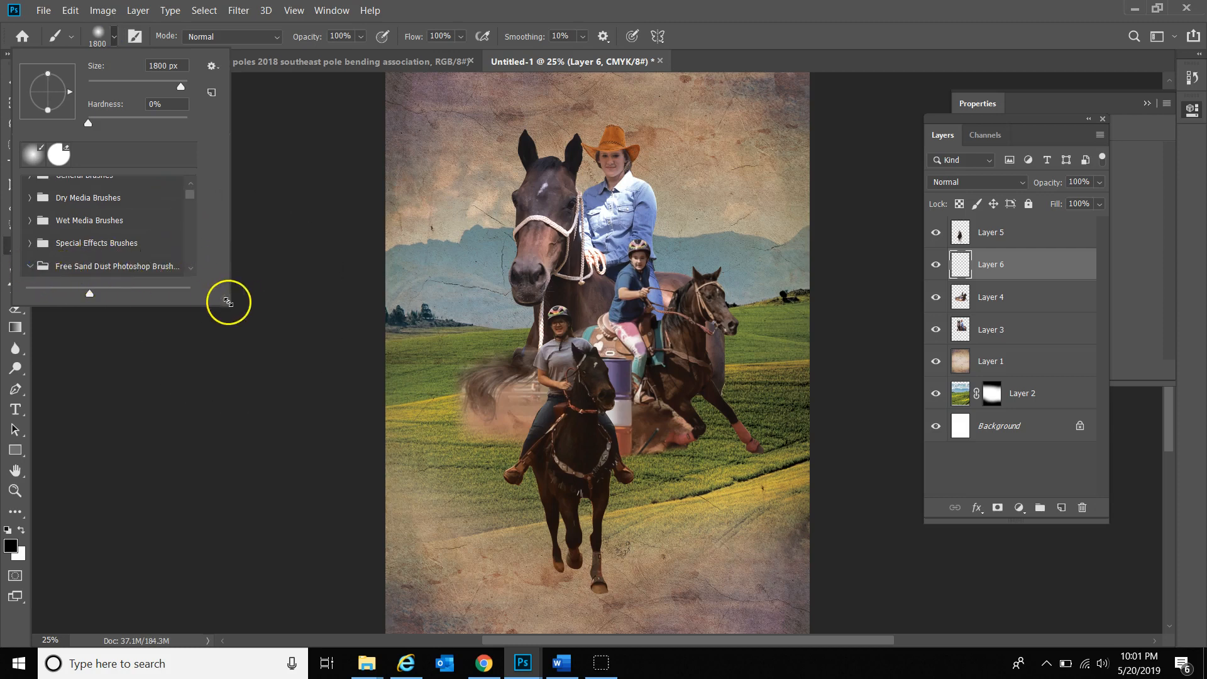
drag(228, 301, 258, 562)
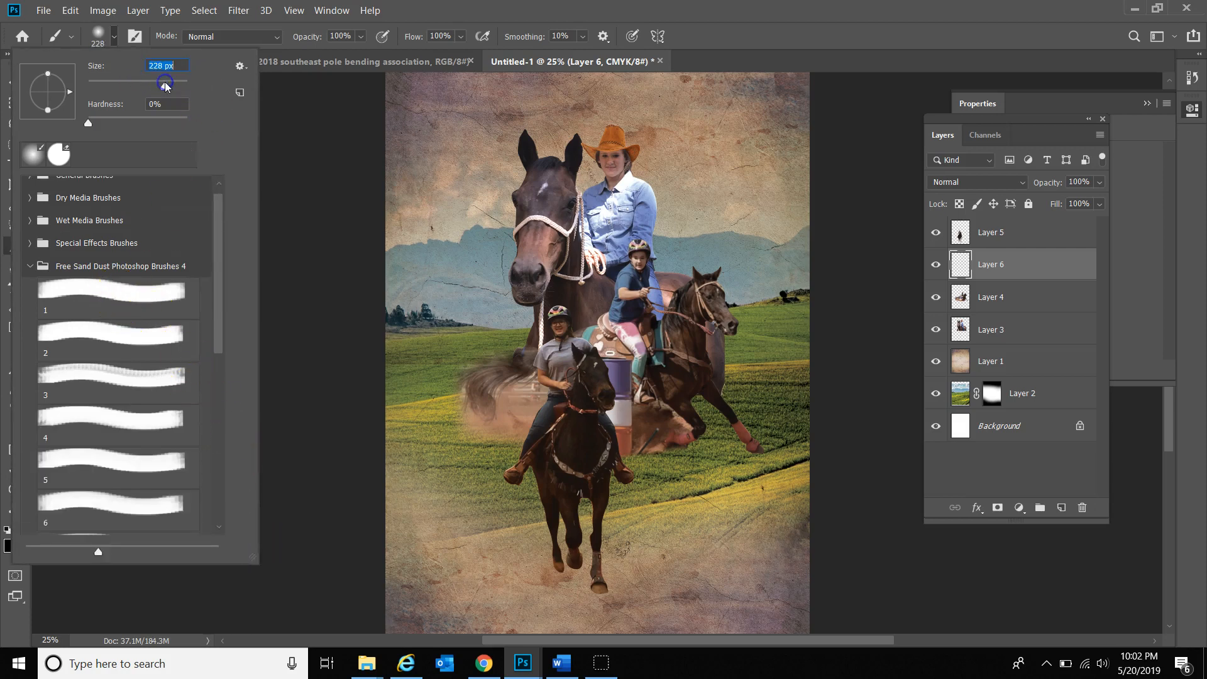
Try stamping one of the Free Sand Dust brushes at 2500 px over the riders on Layer 6, and undo it
click(129, 304)
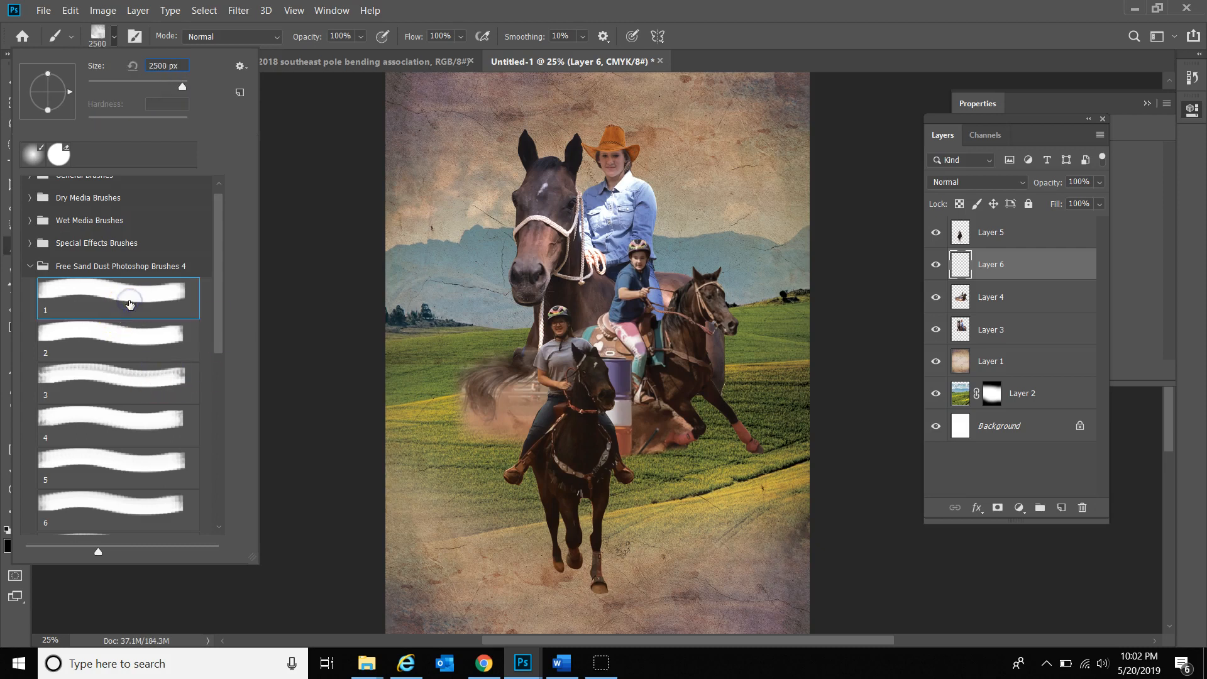
click(158, 331)
click(176, 381)
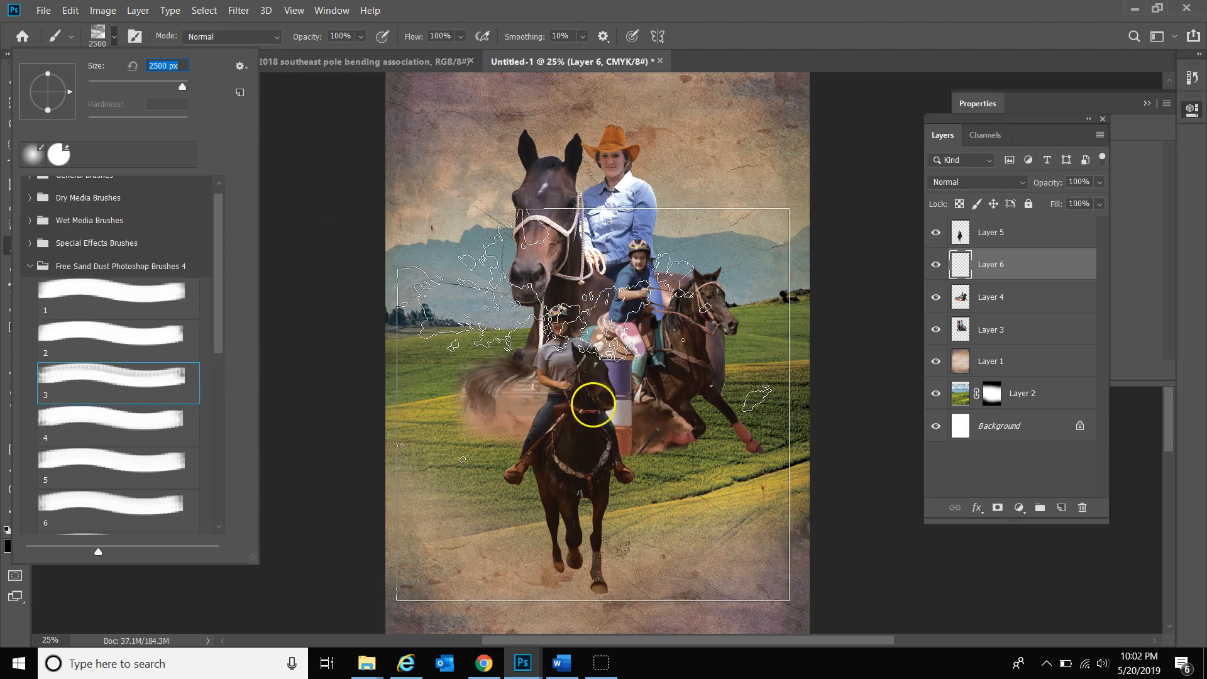
click(140, 425)
click(161, 366)
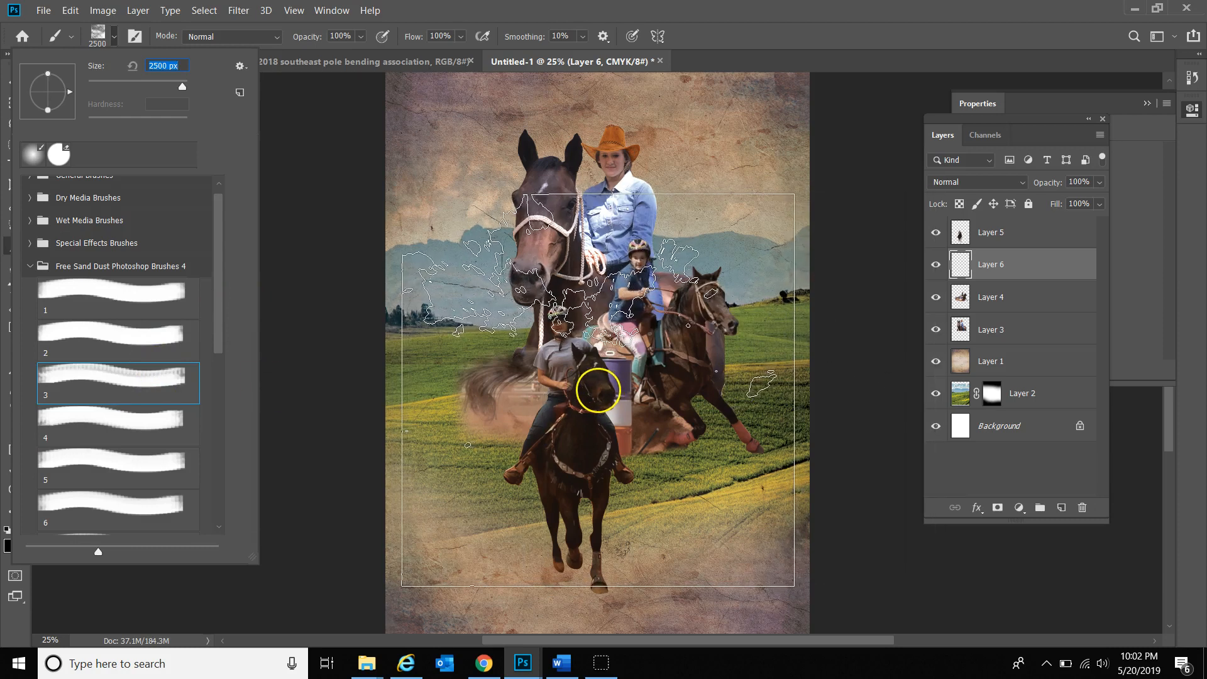
click(598, 390)
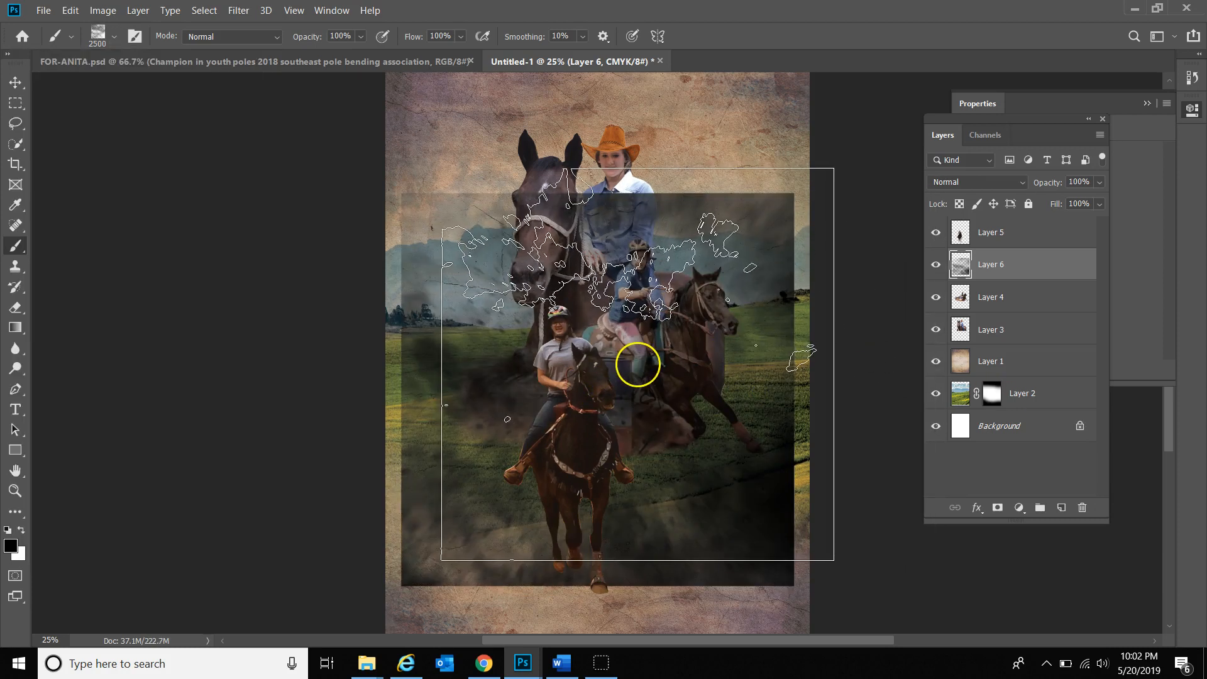
key(ctrl+z)
Choose sand dust brush 10 at 2500 px and stamp it once over the riders on Layer 6
click(114, 36)
scroll(162, 314, down, 1)
scroll(54, 423, down, 2)
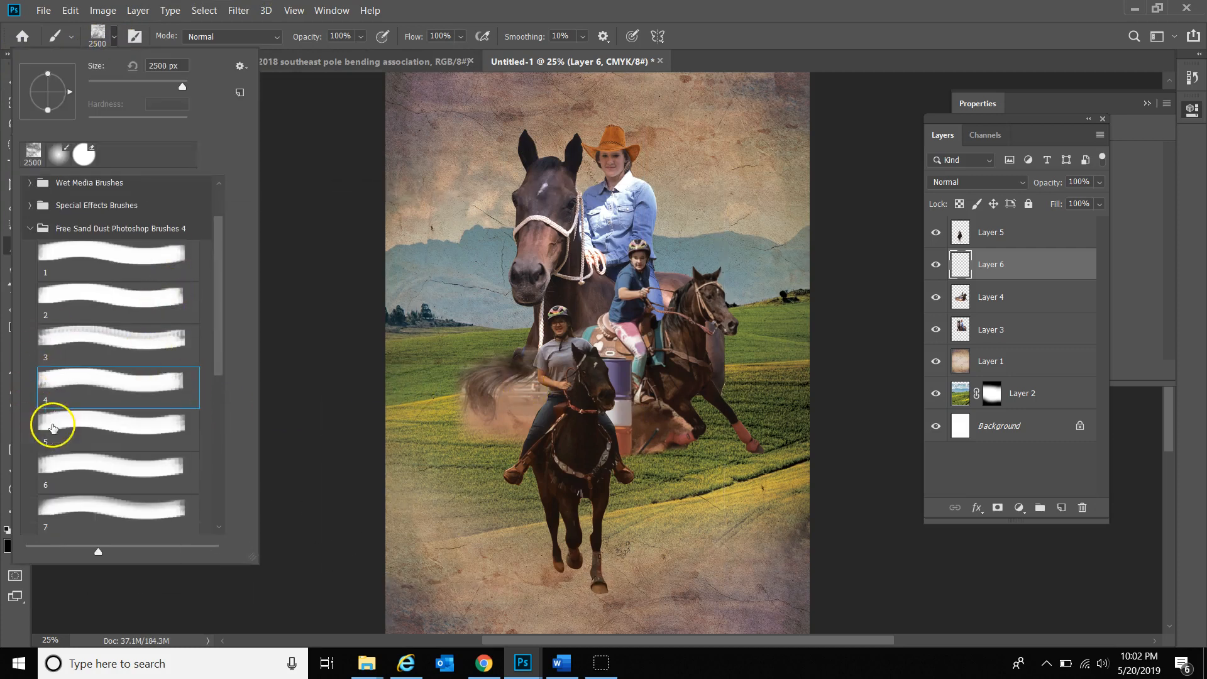
click(160, 403)
scroll(119, 391, down, 5)
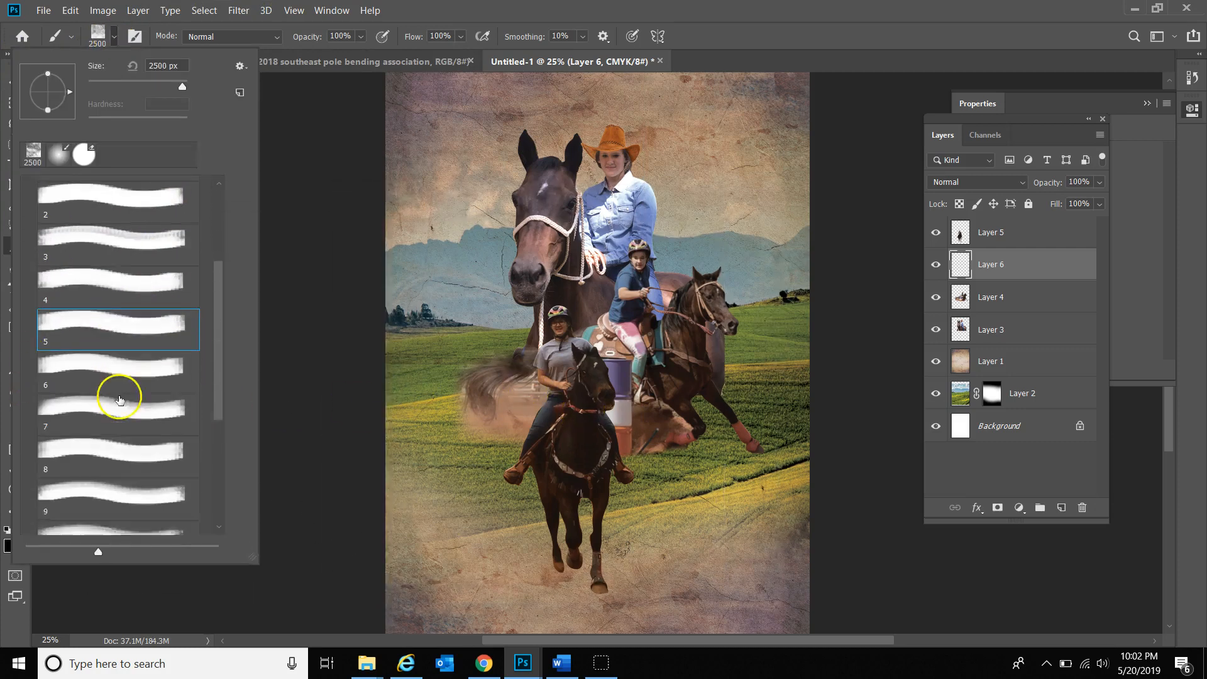
click(143, 381)
scroll(126, 466, down, 5)
click(145, 302)
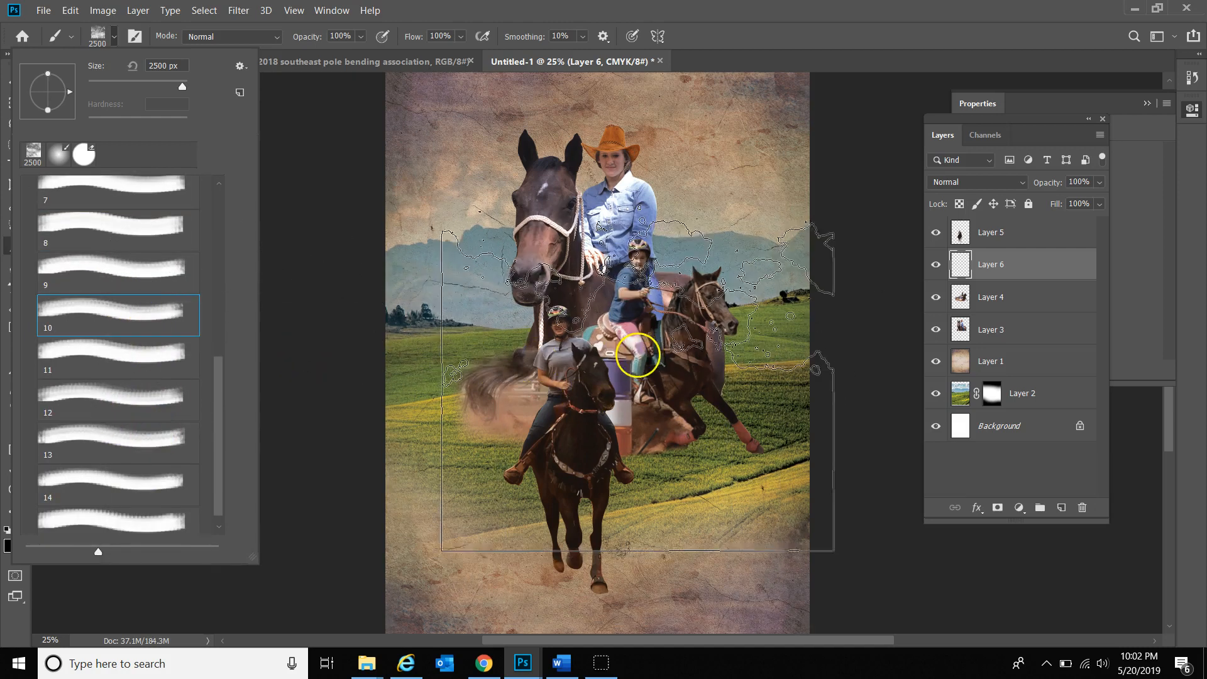
click(604, 375)
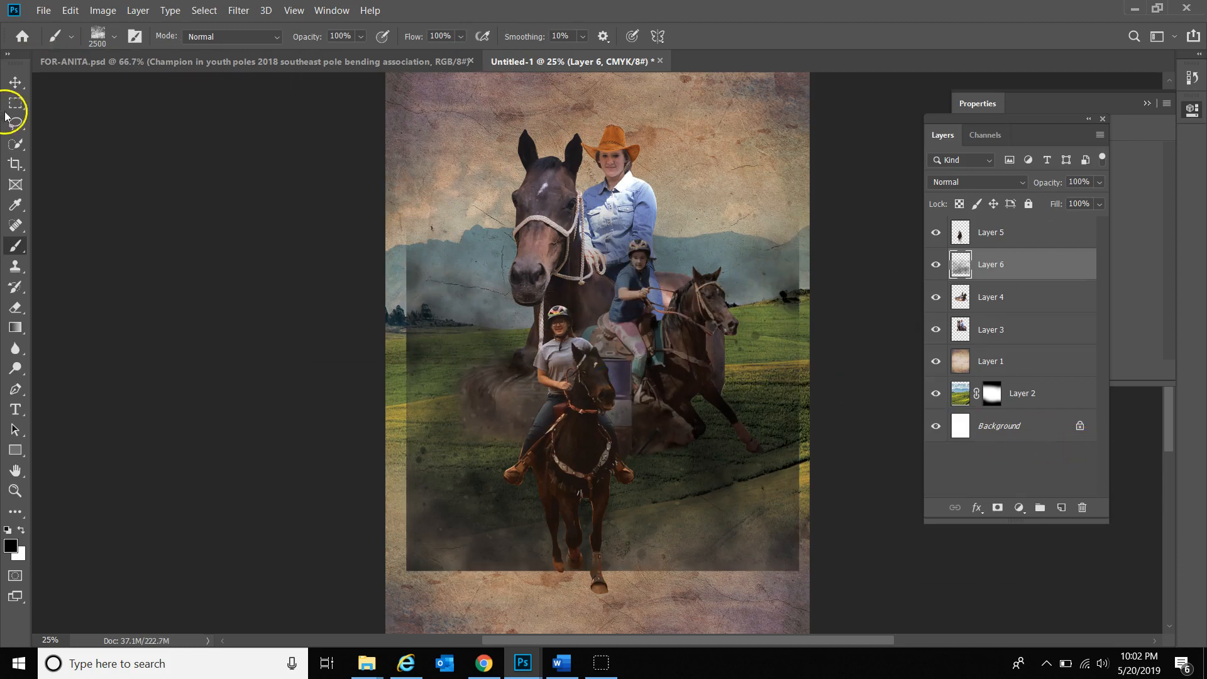
click(15, 82)
click(903, 453)
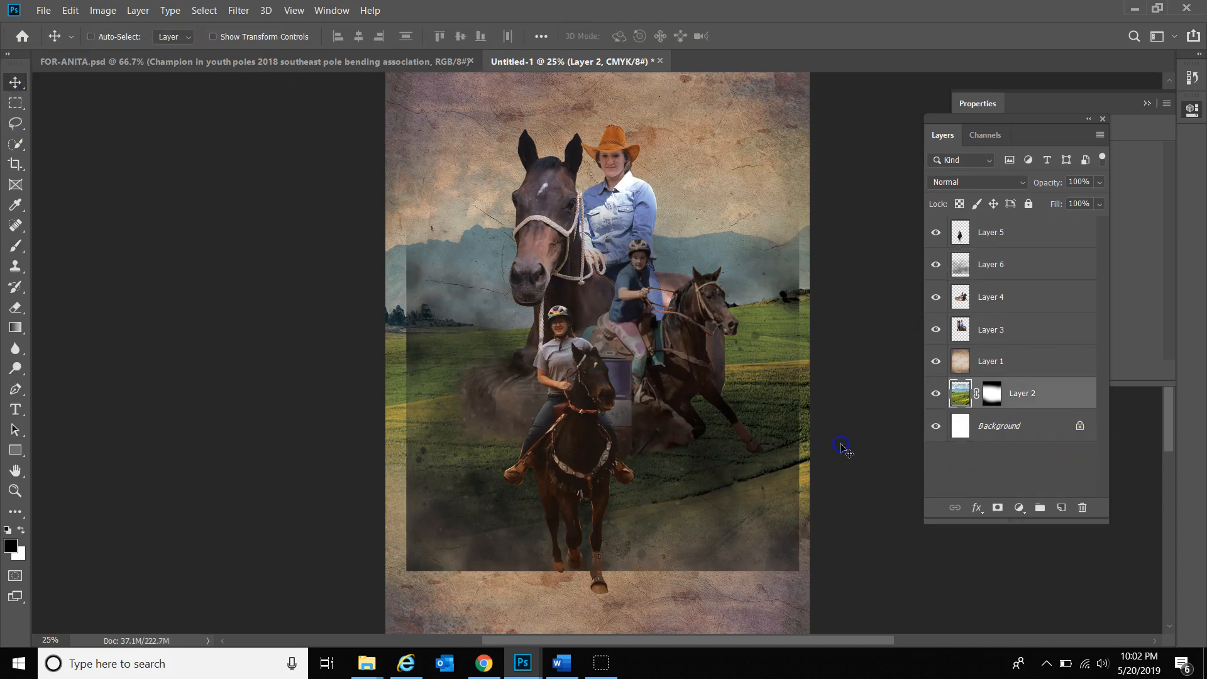
key(ctrl+t)
drag(959, 617, 794, 516)
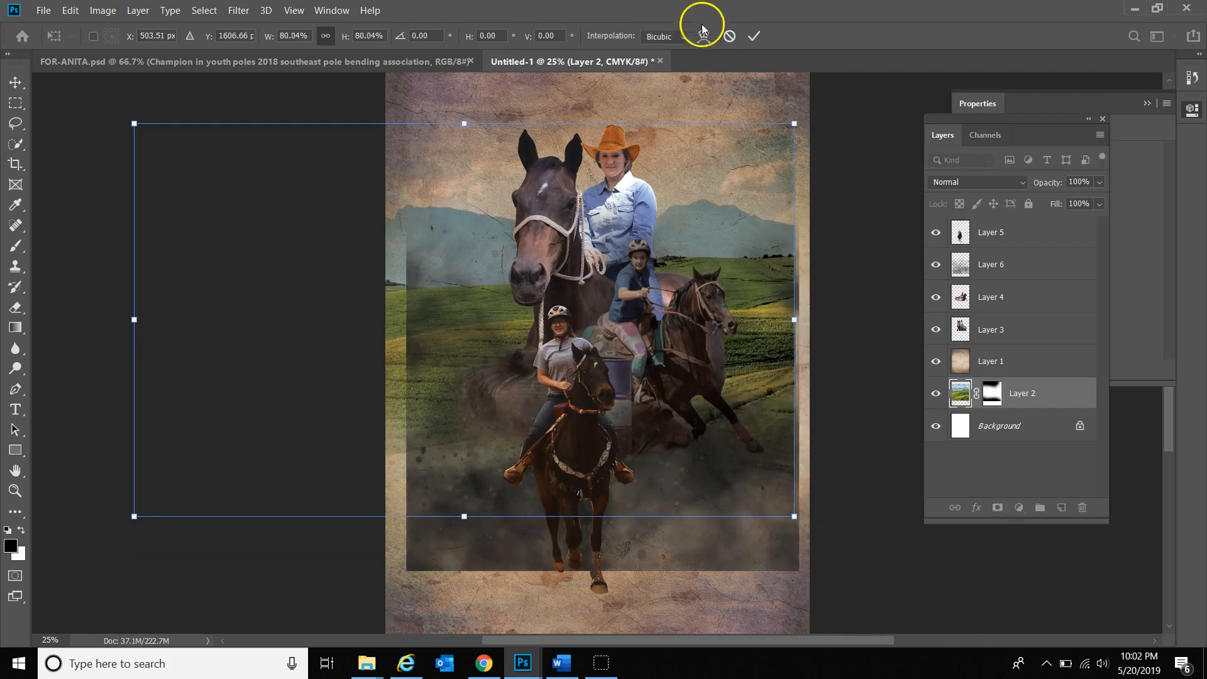
click(730, 36)
Turn on the Move tool's Auto-Select and pick different layers by their artwork on the canvas
click(1030, 267)
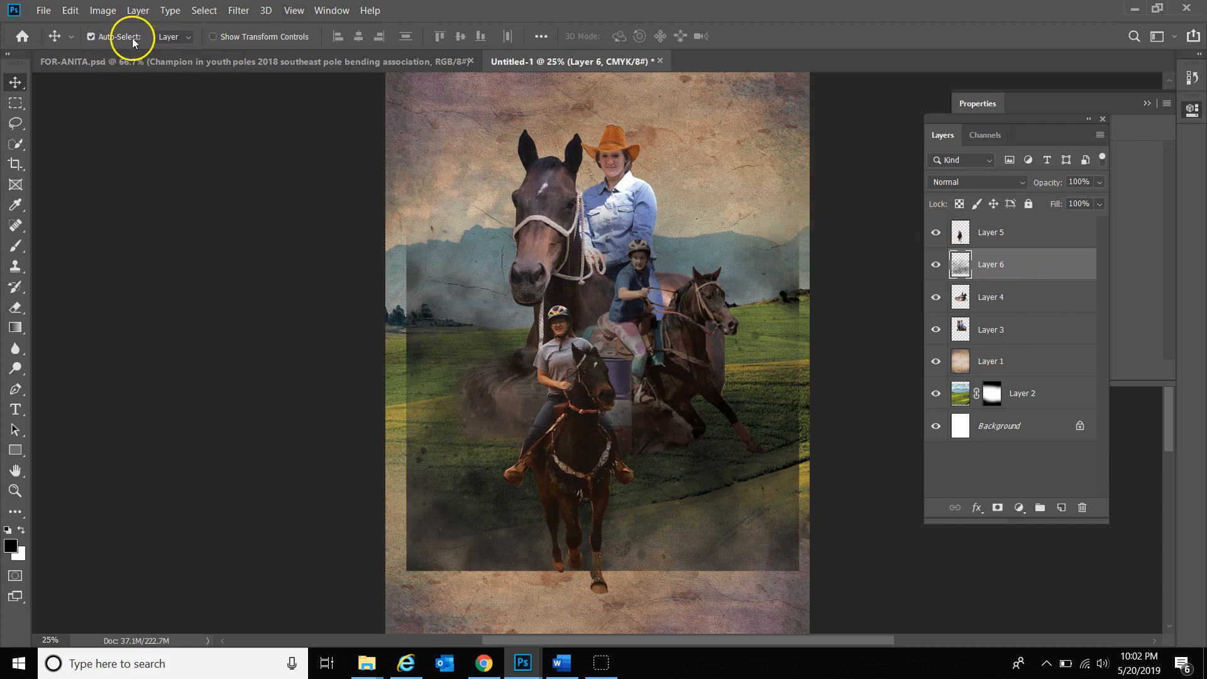
click(755, 181)
click(611, 193)
click(619, 285)
click(598, 377)
click(742, 362)
click(749, 182)
Reposition the dust on Layer 6 and scale it proportionally to 77.04%
click(1017, 274)
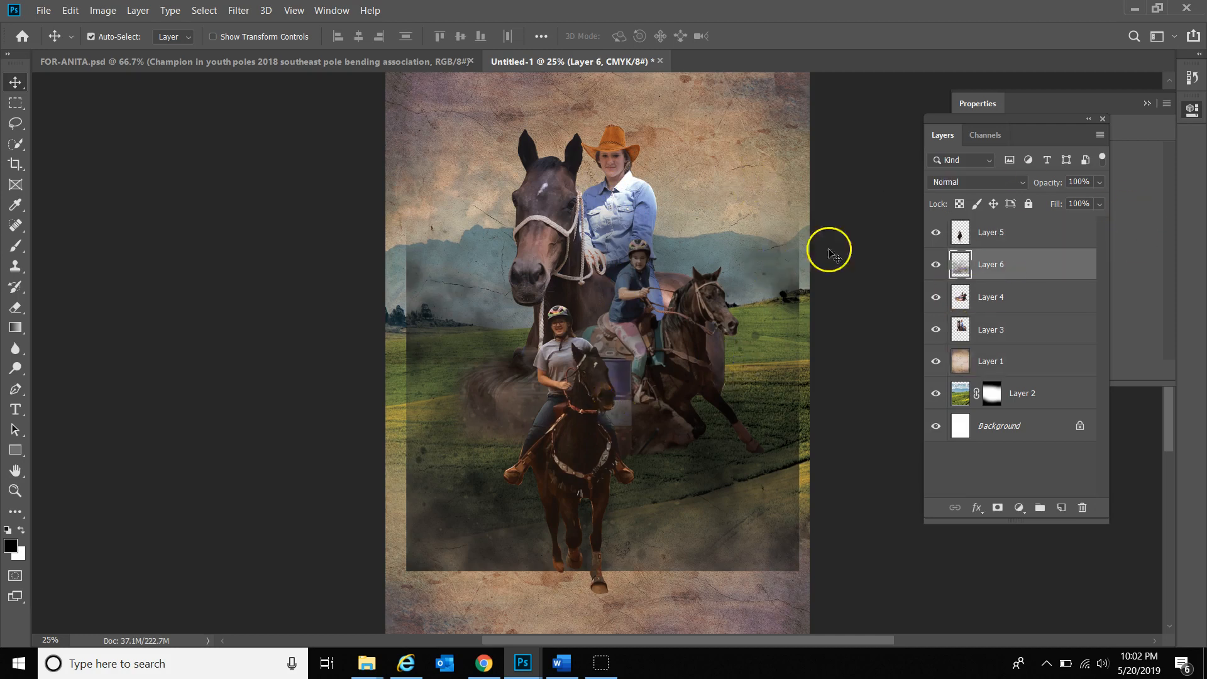
key(ctrl+t)
drag(760, 232, 791, 378)
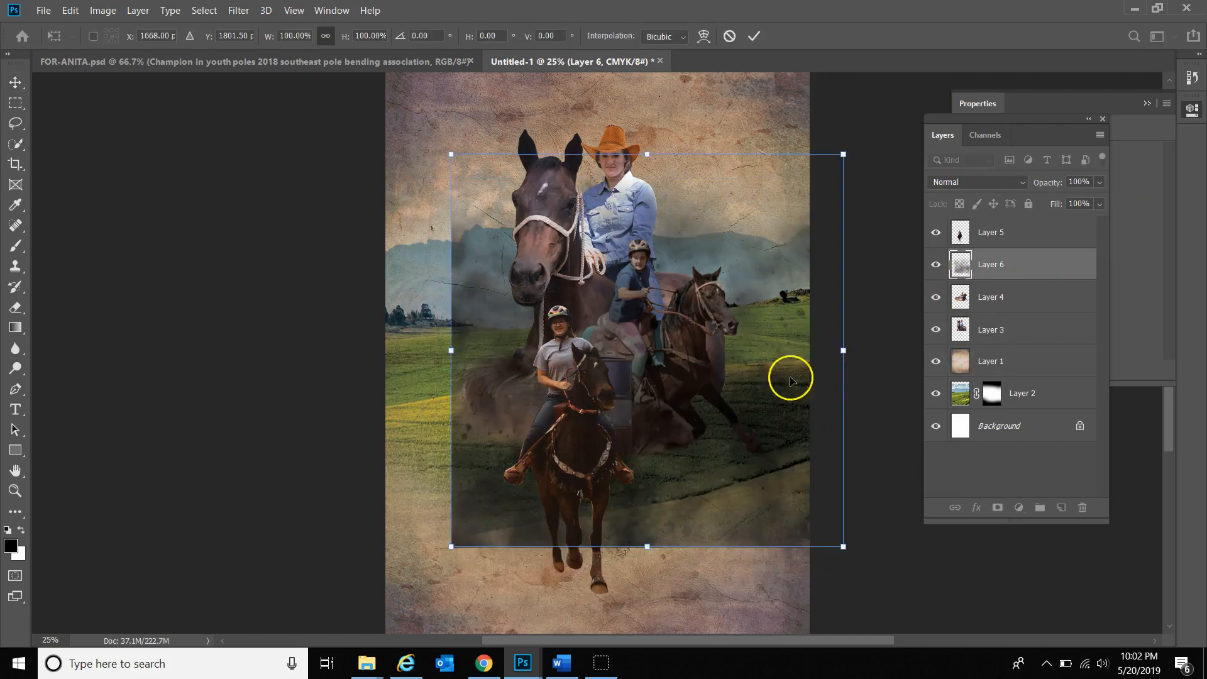
drag(843, 548, 753, 457)
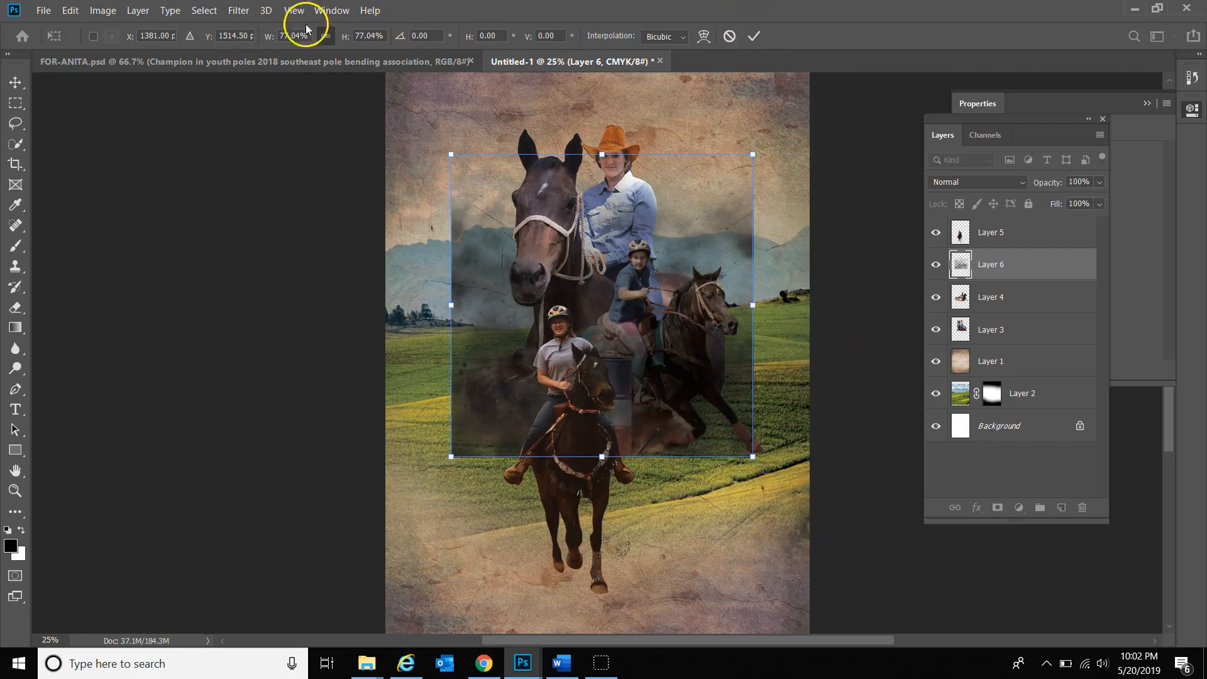
click(754, 36)
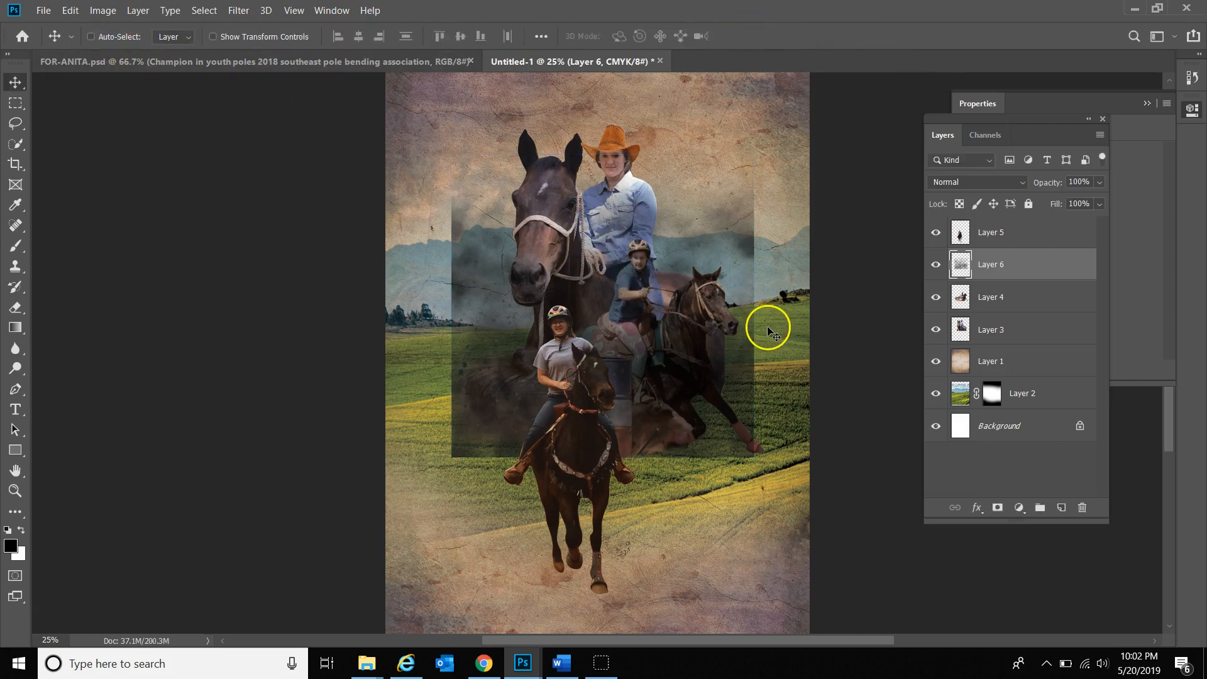
Rotate the dust on Layer 6 about a quarter turn counterclockwise and move it down behind the front rider
drag(767, 325, 733, 322)
key(ctrl+t)
drag(768, 264, 527, 146)
key(Return)
drag(673, 258, 667, 359)
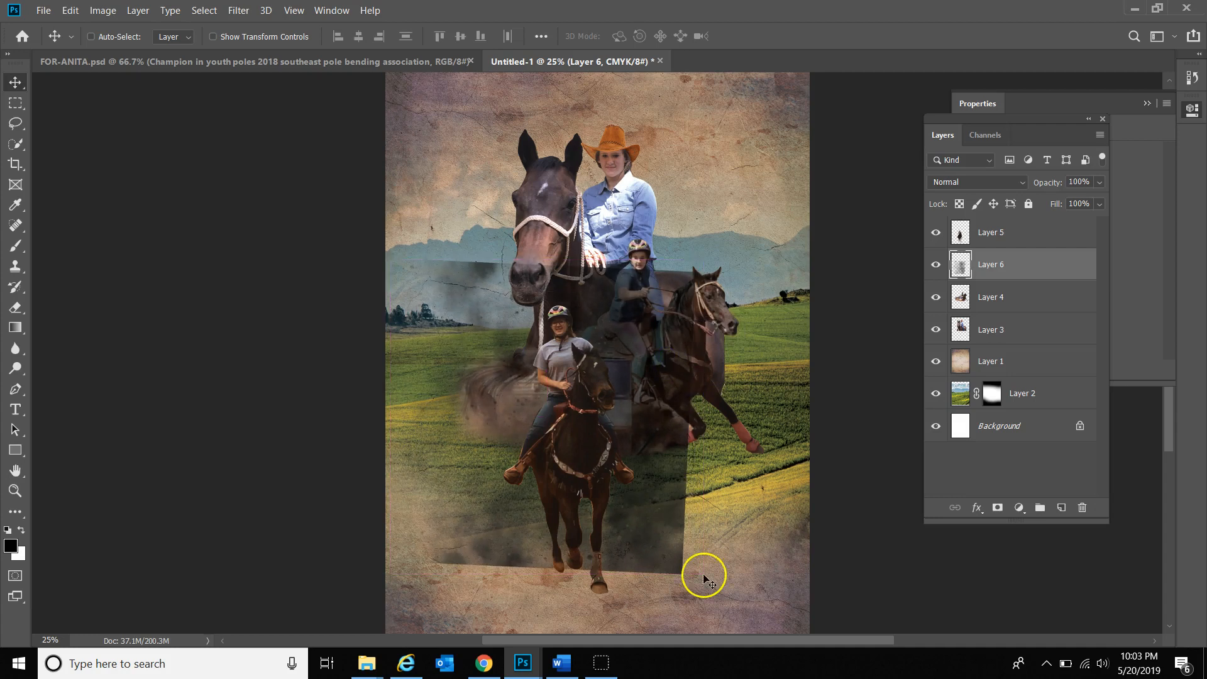
Scale the rotated dust on Layer 6 down slightly from its lower corner
key(ctrl+t)
drag(720, 576, 690, 544)
key(Return)
drag(676, 480, 696, 480)
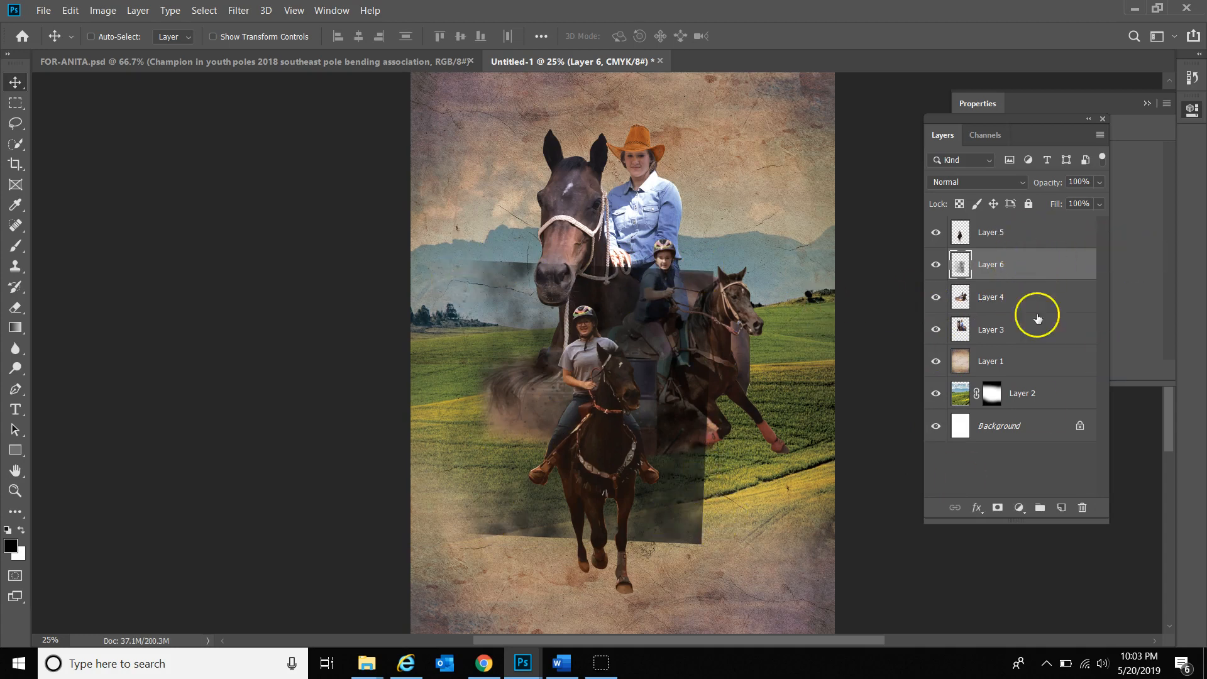
Add a layer mask to Layer 6, and choose sand dust brush 13 at 2500 px for the Brush tool
click(998, 508)
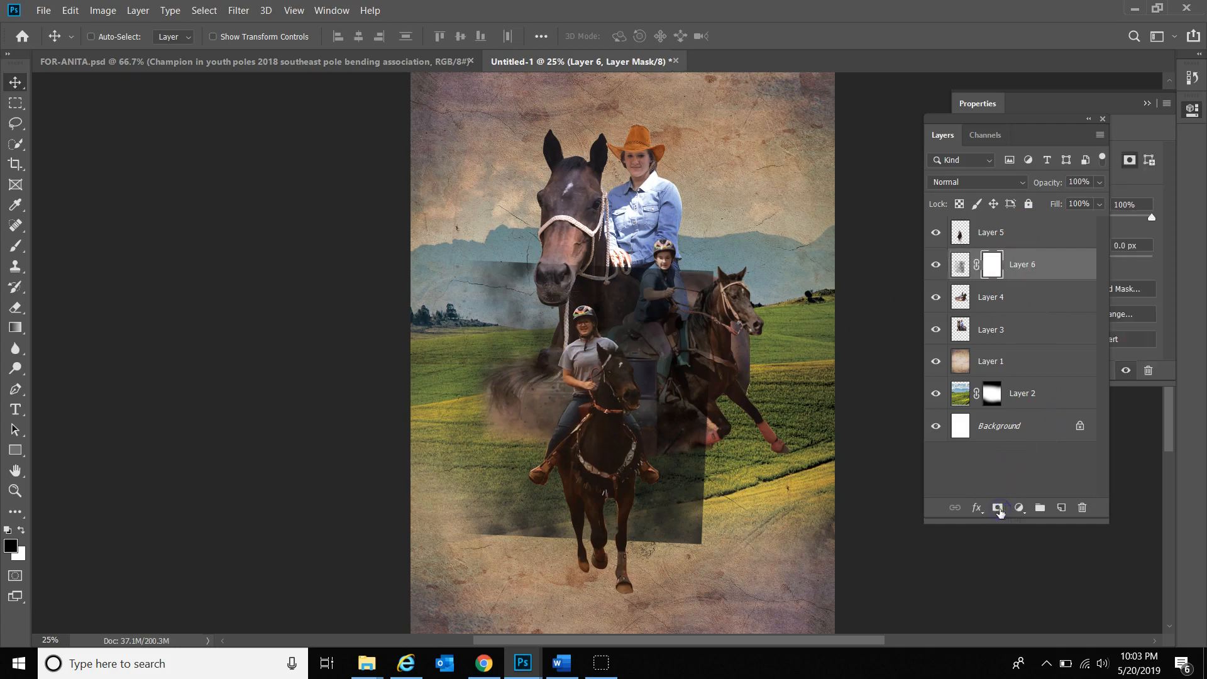
key(b)
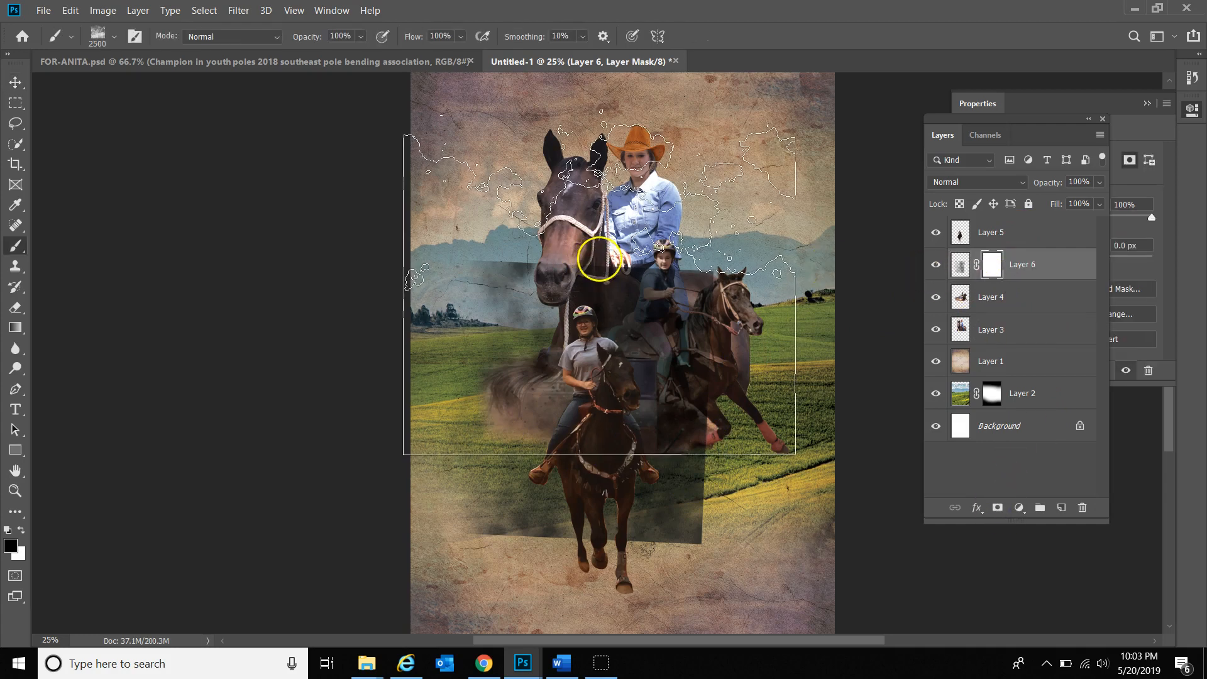
click(115, 39)
click(171, 453)
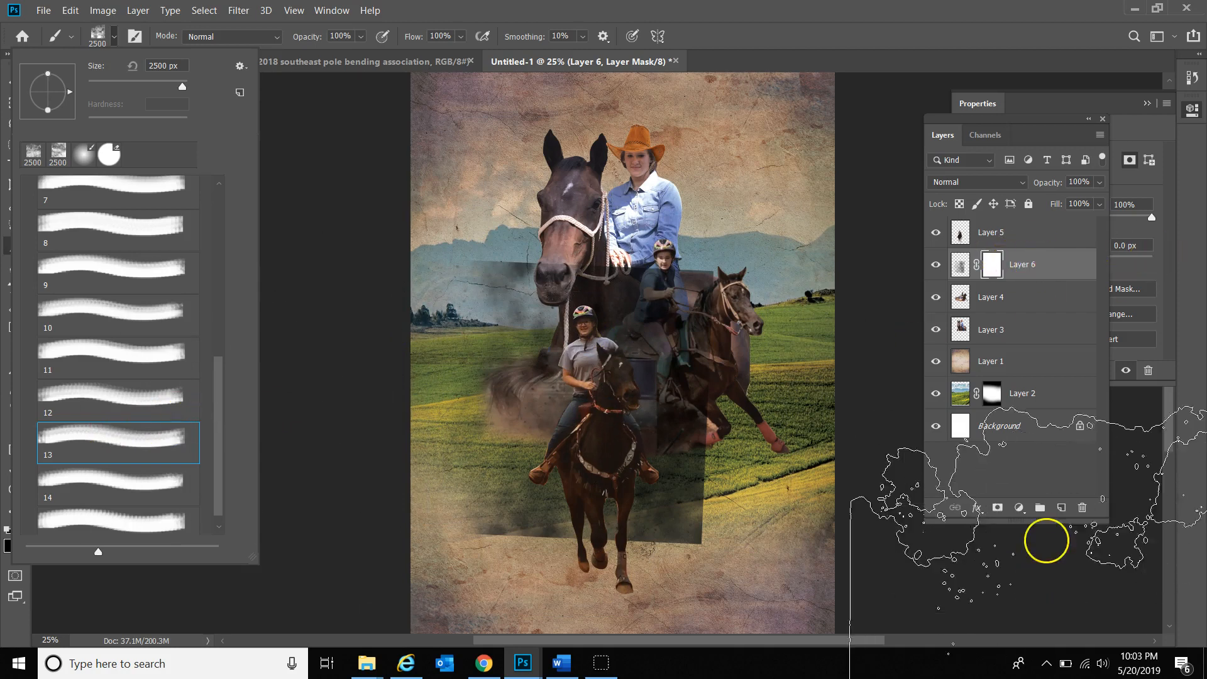
Add two new layers above Layer 6, stamp dust brush 13 once on the upper one, and shift that dust slightly
click(1043, 495)
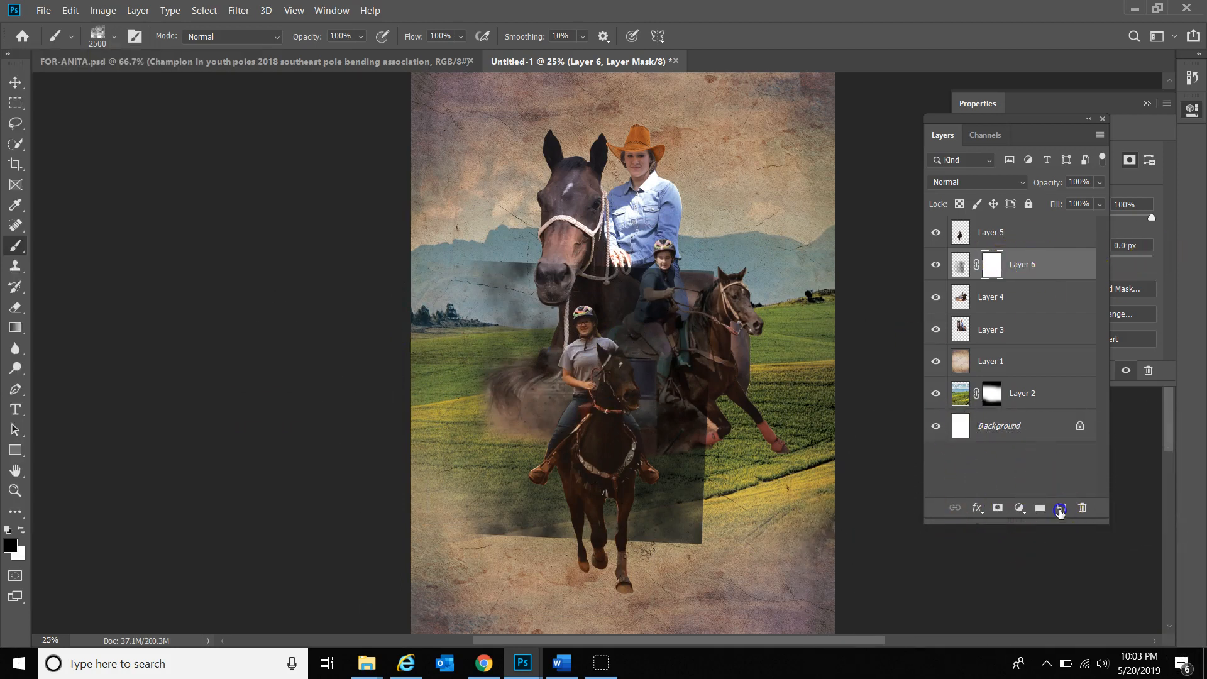
click(1063, 508)
click(1062, 509)
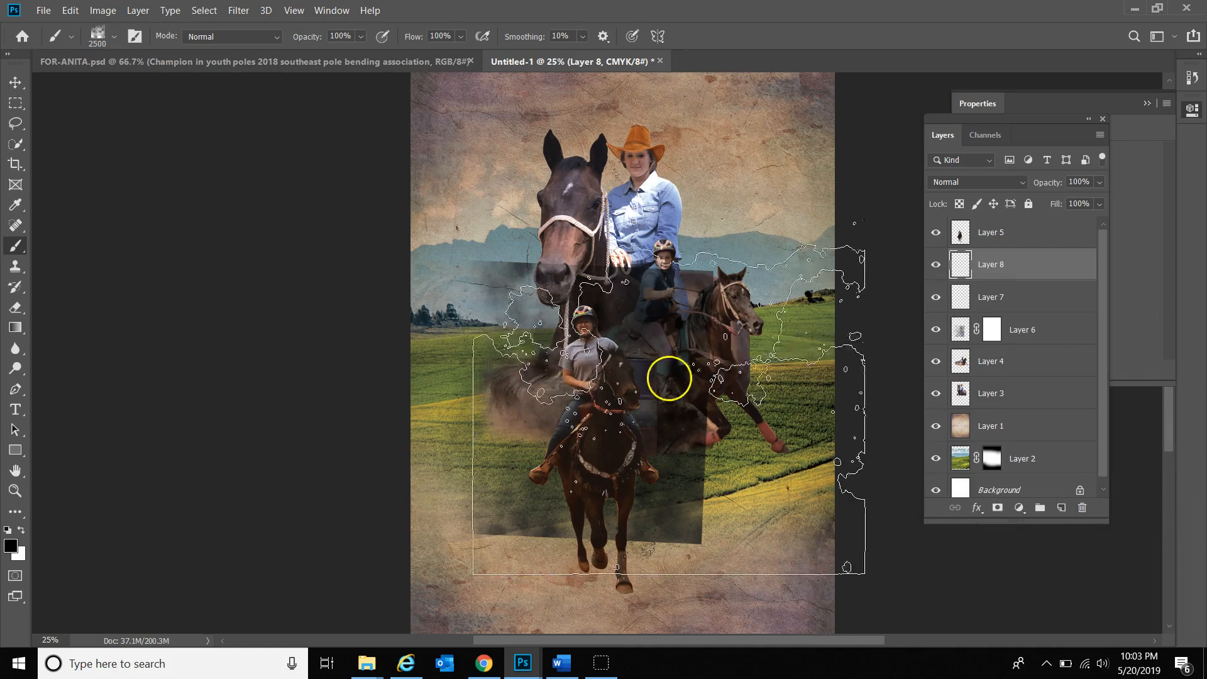
click(618, 374)
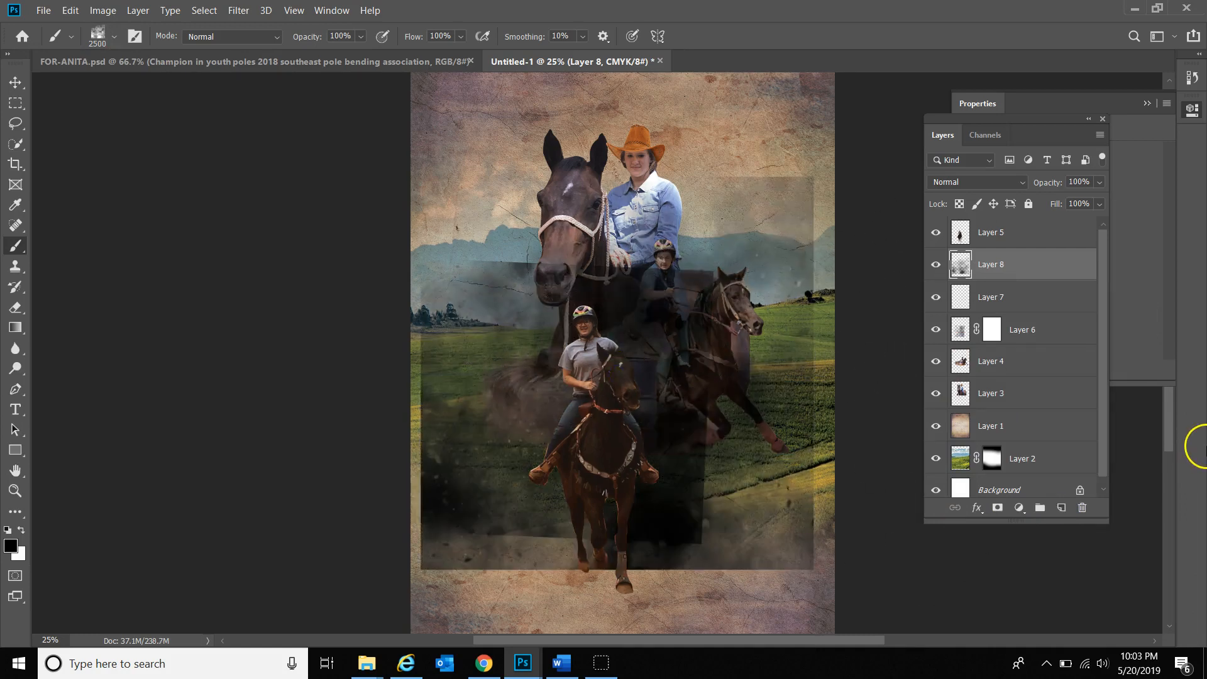
click(14, 83)
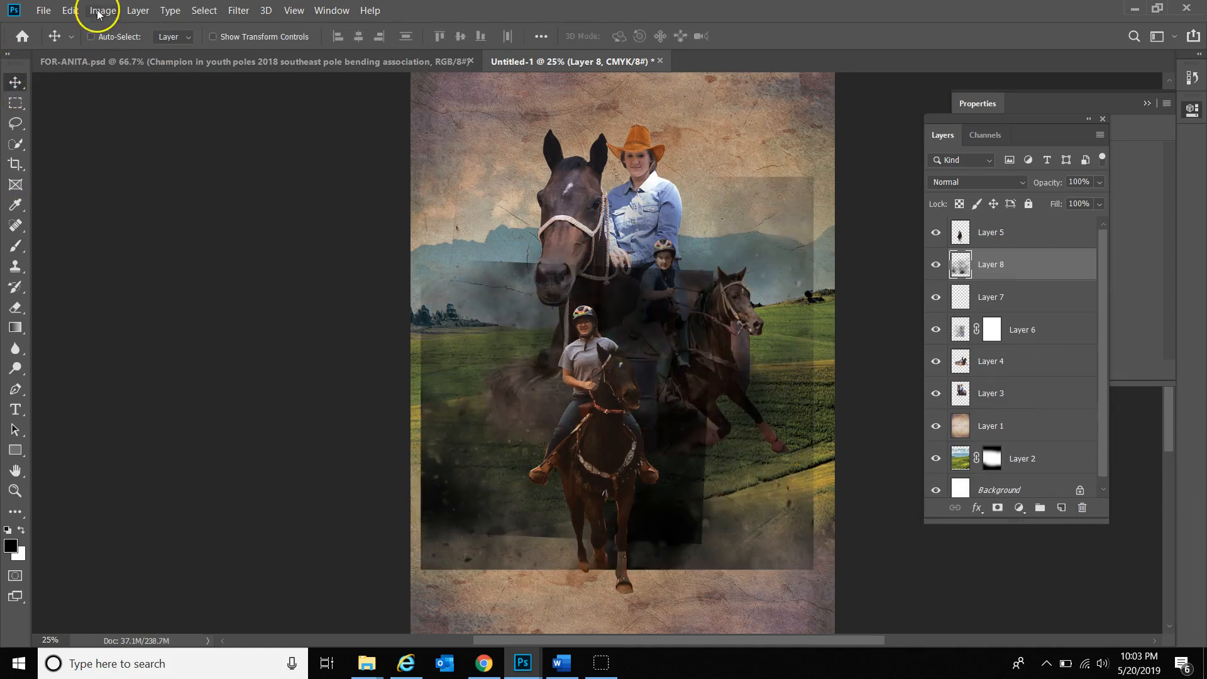
mouse_move(804, 263)
mouse_down()
mouse_move(892, 188)
mouse_move(779, 216)
mouse_move(697, 267)
mouse_move(830, 243)
mouse_move(800, 278)
mouse_move(771, 264)
mouse_move(809, 272)
mouse_up()
Hide Layer 8 and delete the empty Layer 7
click(935, 265)
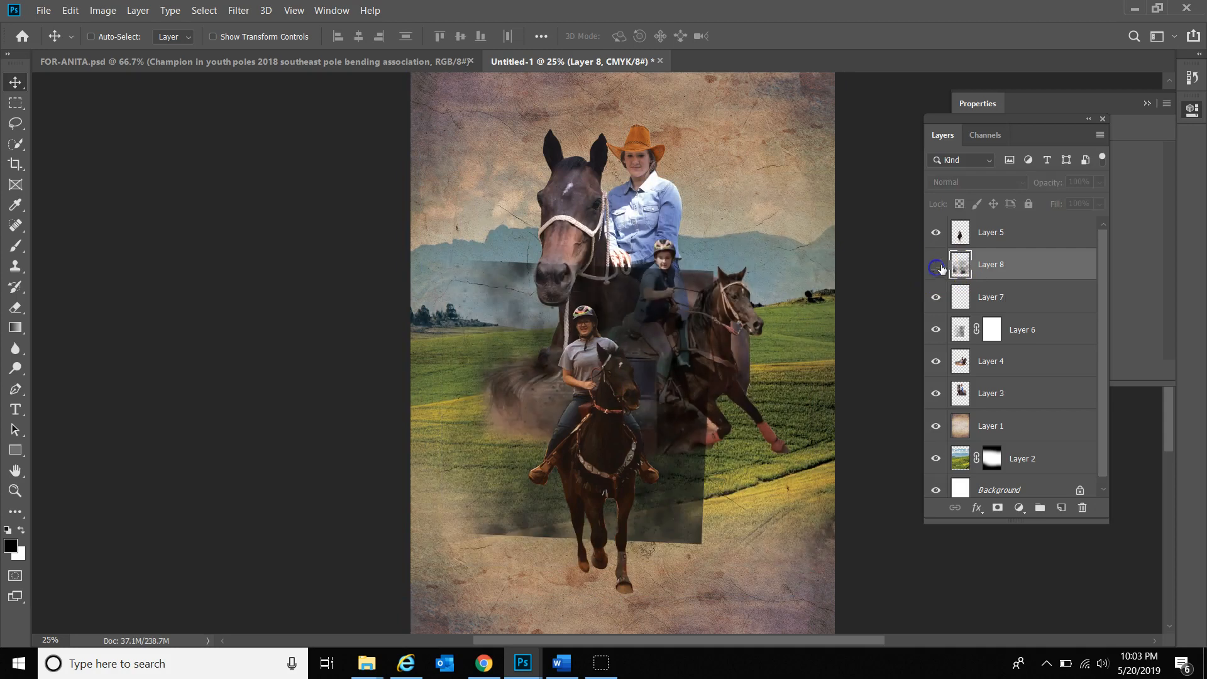
click(1005, 297)
key(Delete)
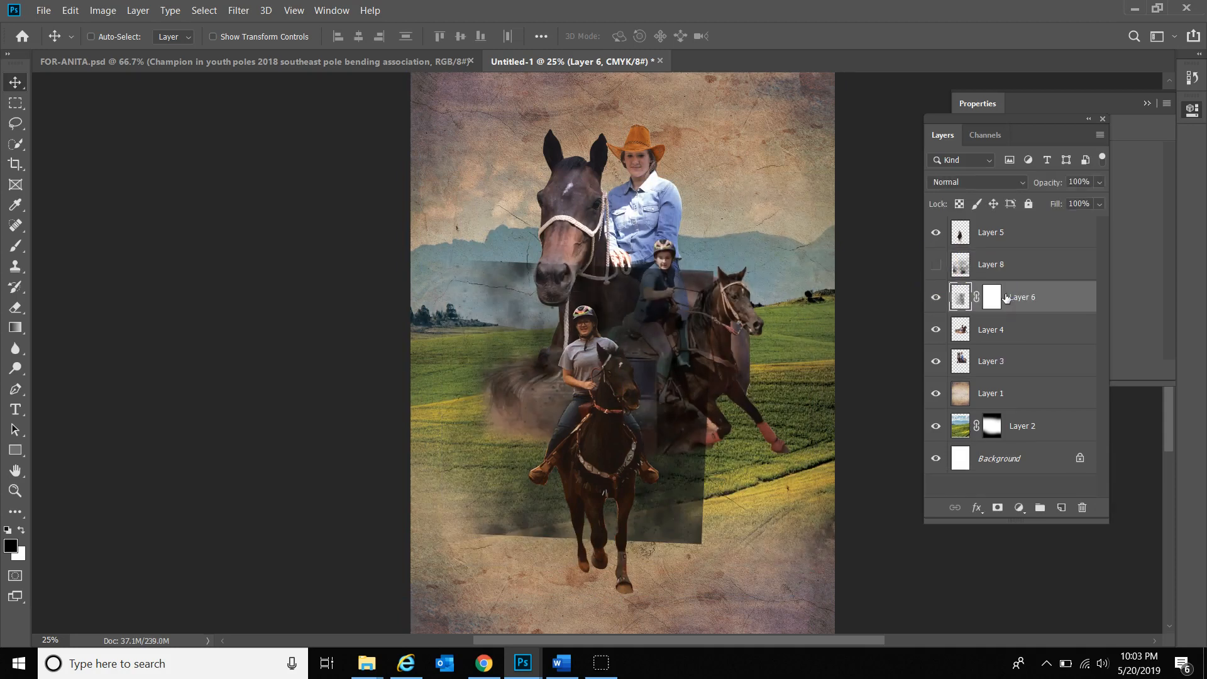
Switch the Brush tool to the recent soft round brush with 0% hardness and reduce its size to 1000 px
key(b)
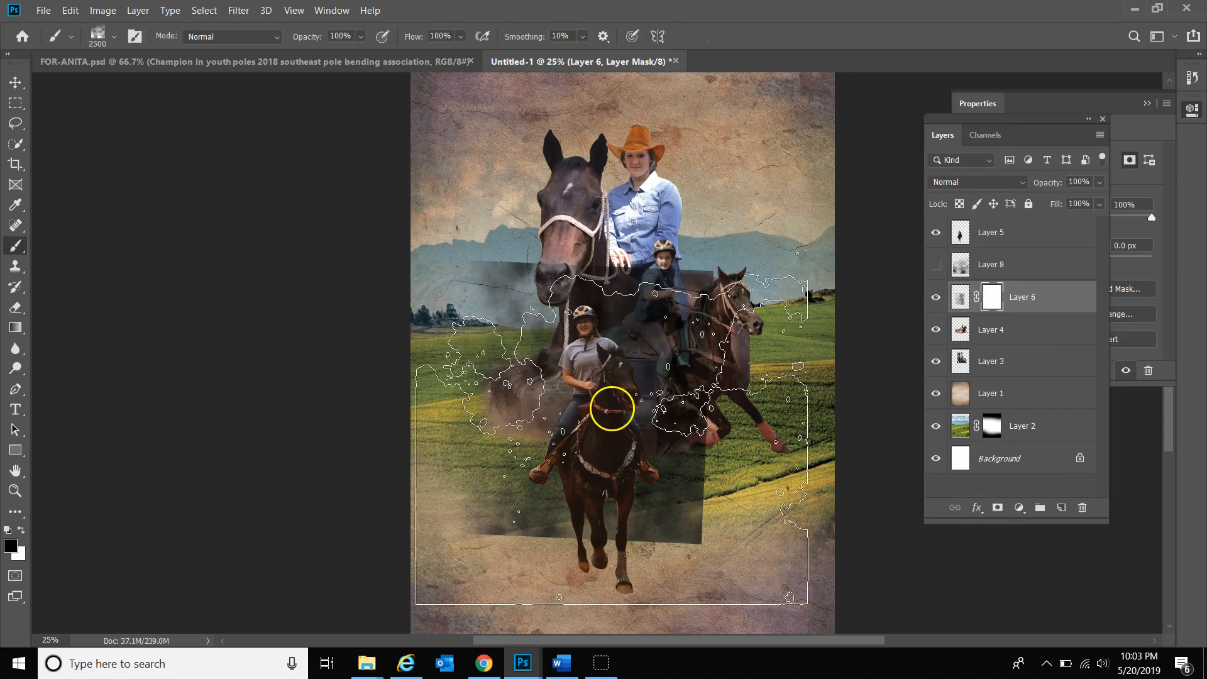
click(115, 39)
drag(212, 361, 210, 199)
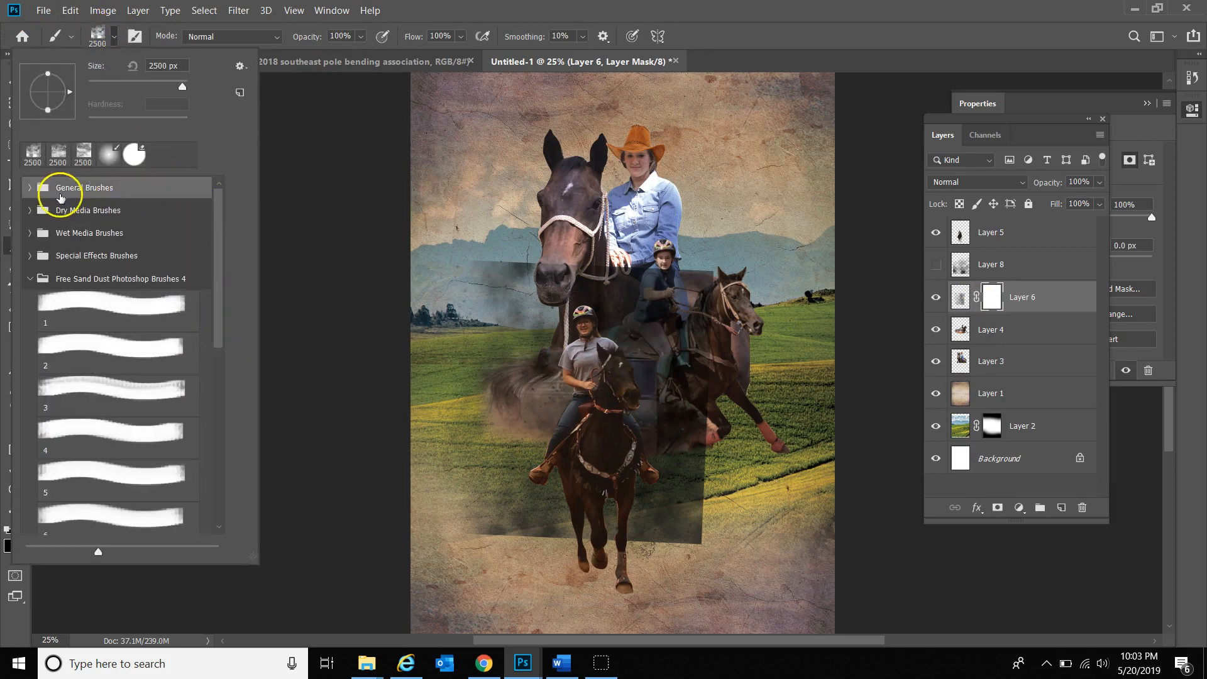
click(29, 189)
click(110, 158)
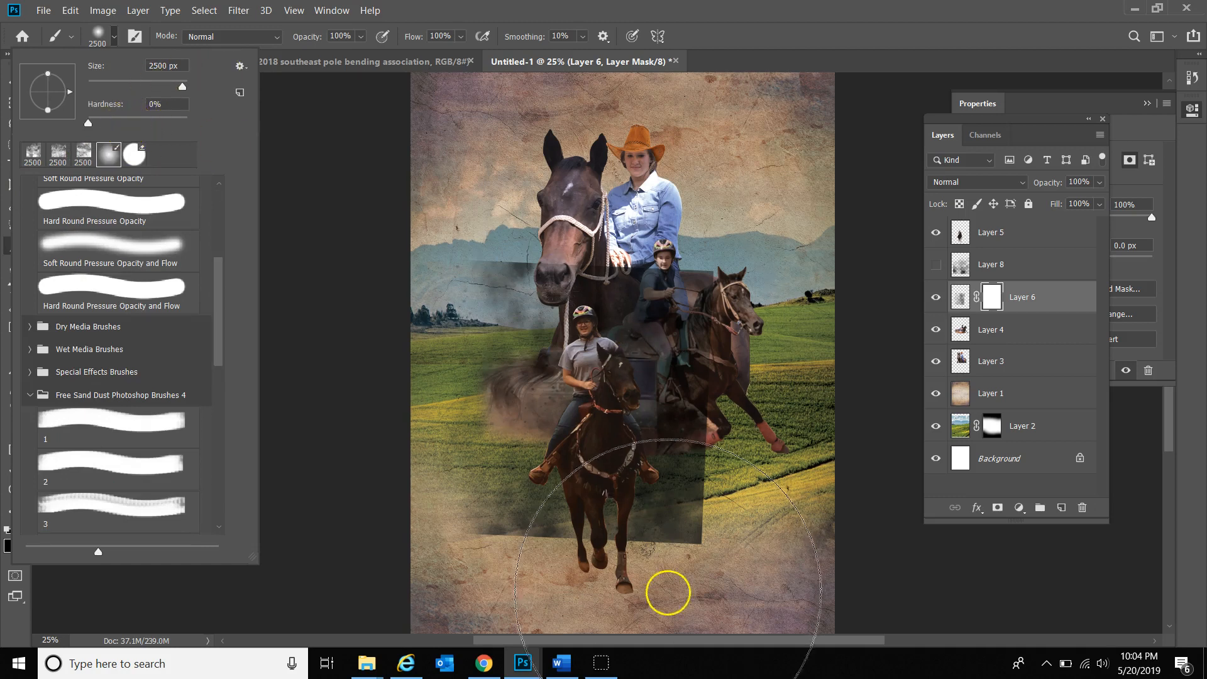
click(1020, 292)
key(bracketleft)
key(bracketleft)
key(bracketleft)
key(bracketleft)
key(bracketleft)
key(bracketleft)
key(bracketleft)
key(bracketleft)
key(bracketleft)
key(bracketleft)
key(bracketleft)
key(bracketleft)
key(bracketleft)
key(bracketleft)
key(bracketleft)
Paint black on Layer 6's mask to hide the dust's hard outer edges and the dust over the barrel racer
mouse_move(673, 521)
mouse_down()
mouse_move(647, 543)
mouse_move(709, 551)
mouse_up()
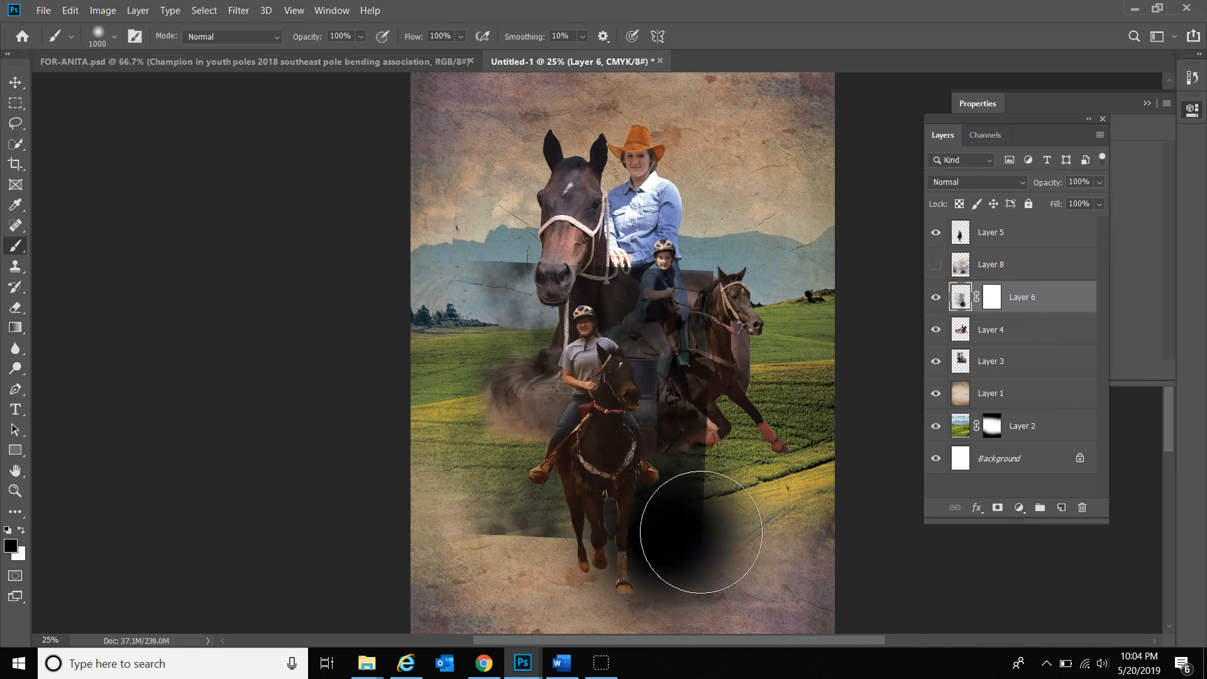
key(ctrl+z)
click(993, 278)
click(992, 292)
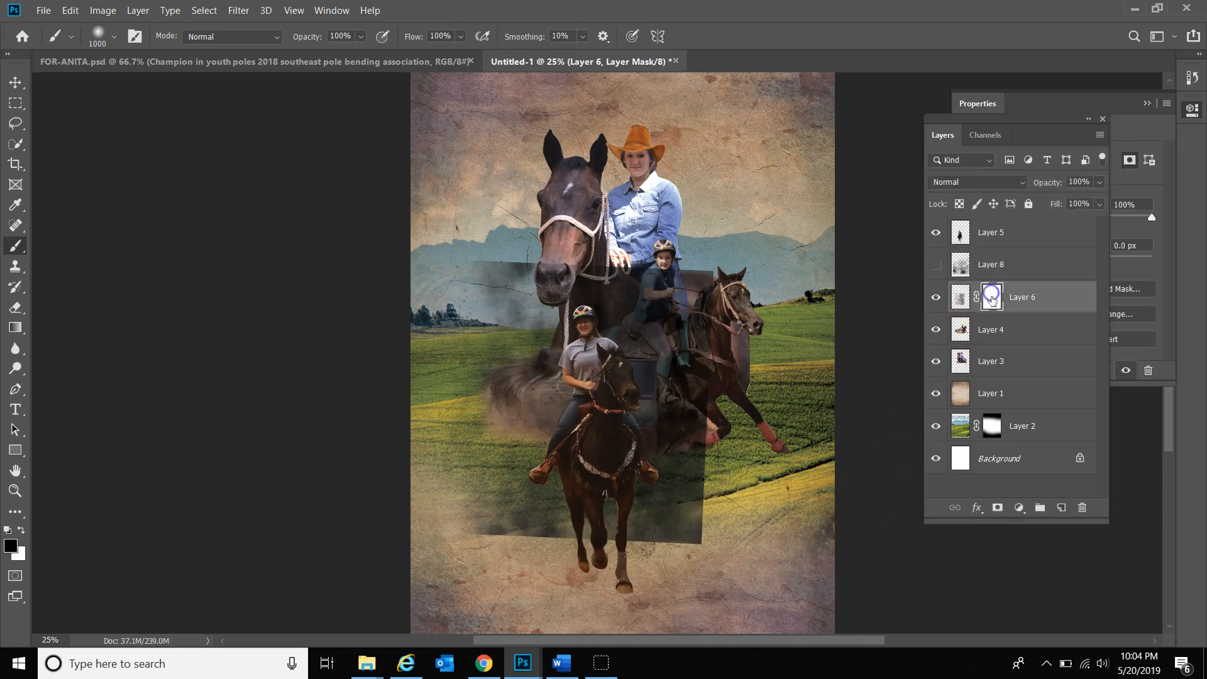
mouse_move(728, 574)
mouse_down()
mouse_move(694, 543)
mouse_move(561, 573)
mouse_move(485, 573)
mouse_move(615, 576)
mouse_move(730, 455)
mouse_move(742, 291)
mouse_move(693, 247)
mouse_move(632, 229)
mouse_move(465, 220)
mouse_move(542, 210)
mouse_move(702, 233)
mouse_move(726, 434)
mouse_up()
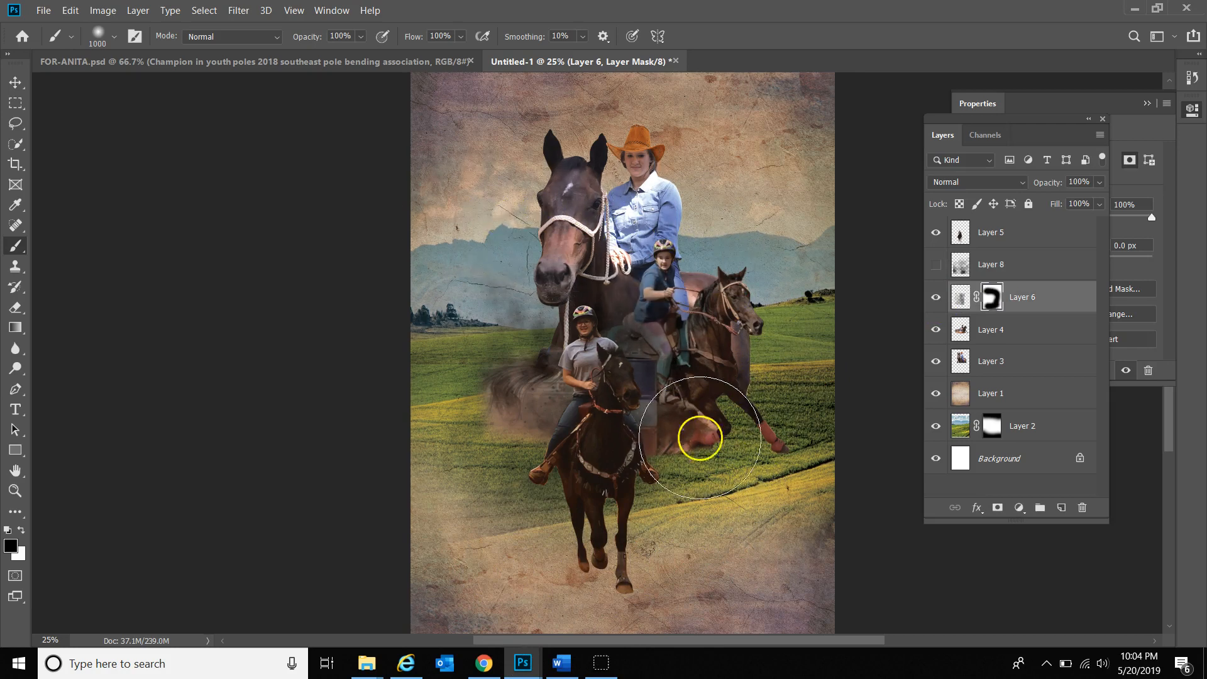
Scale the masked dust on Layer 6 to 81.60% and position it behind the front rider beside the horse's tail
key(v)
drag(520, 371, 496, 358)
key(ctrl+t)
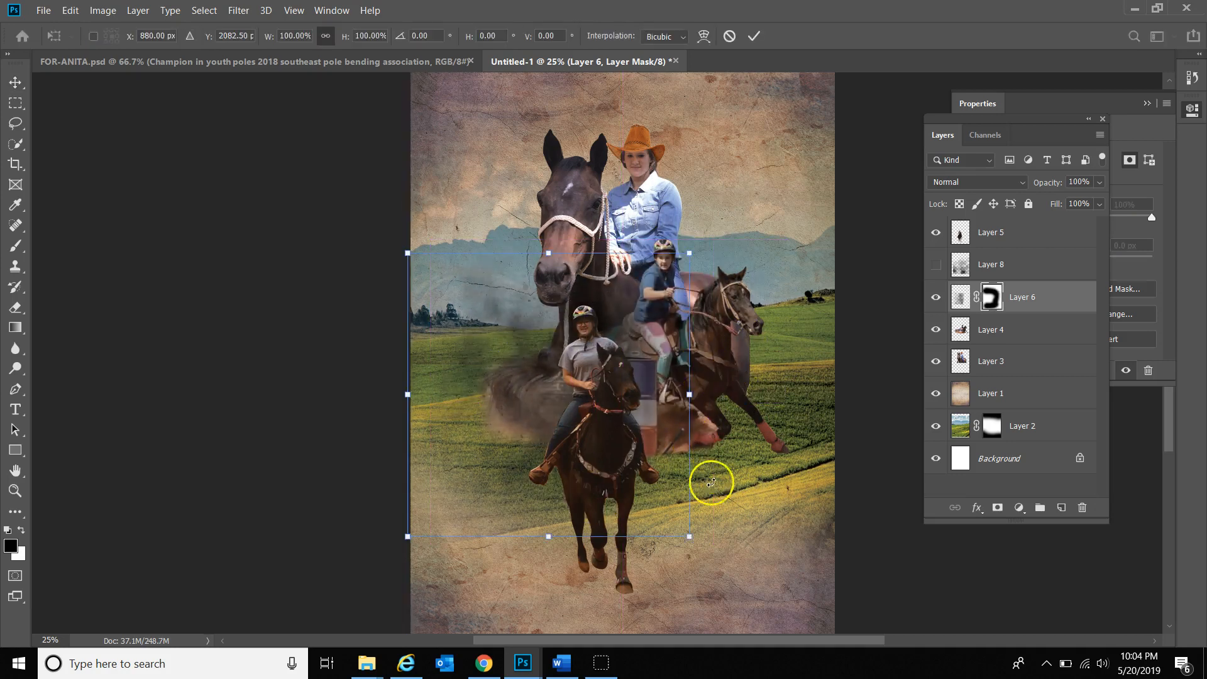
drag(693, 551, 629, 481)
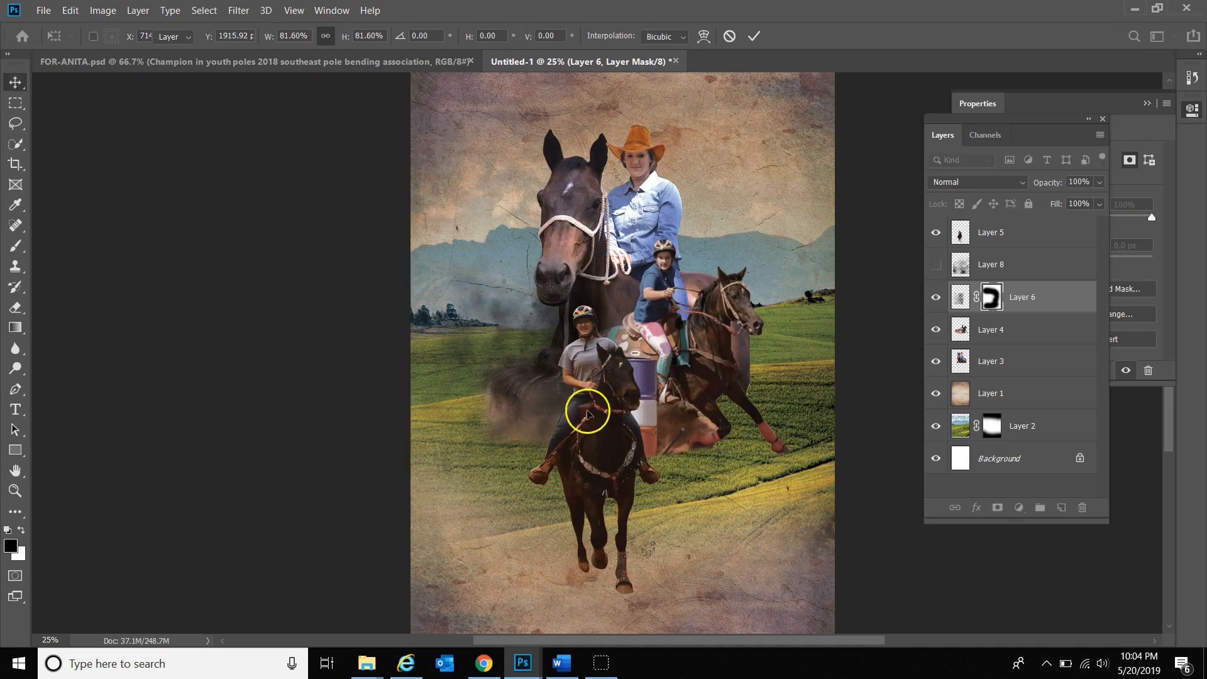
key(Return)
drag(540, 390, 554, 393)
Show Layer 8, then scale its dust to 57.44% and rotate it to about -67°
click(936, 265)
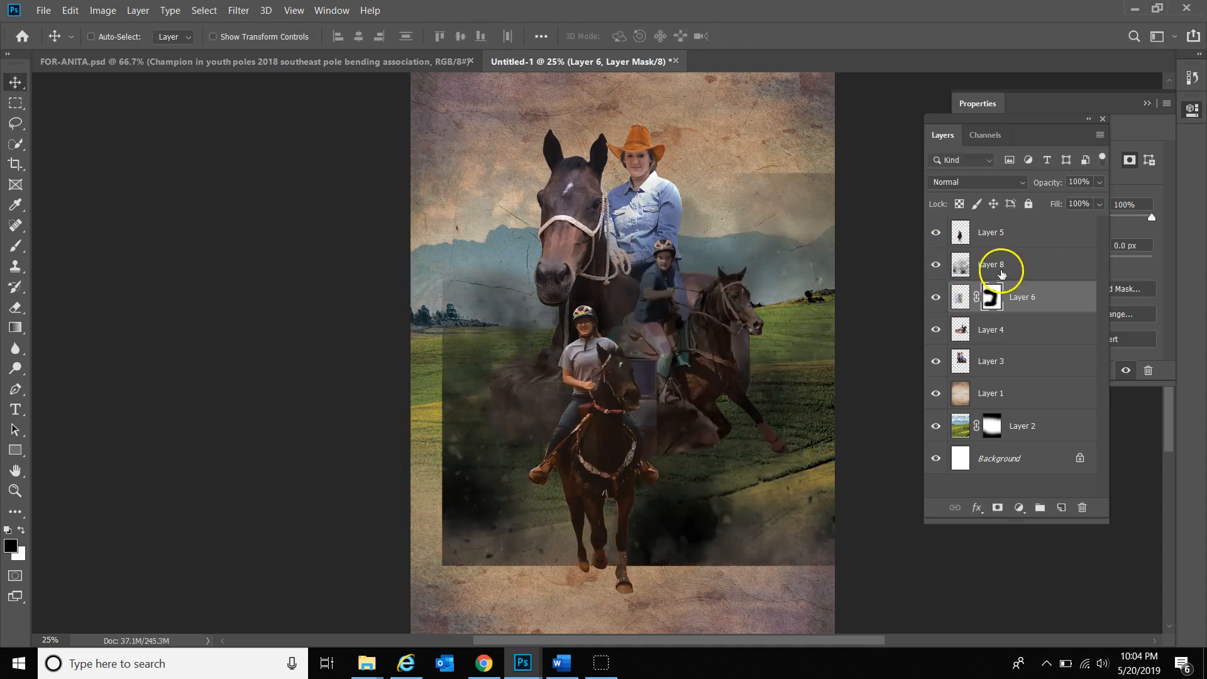
click(1025, 264)
key(ctrl+t)
drag(439, 176, 615, 328)
drag(697, 323, 553, 396)
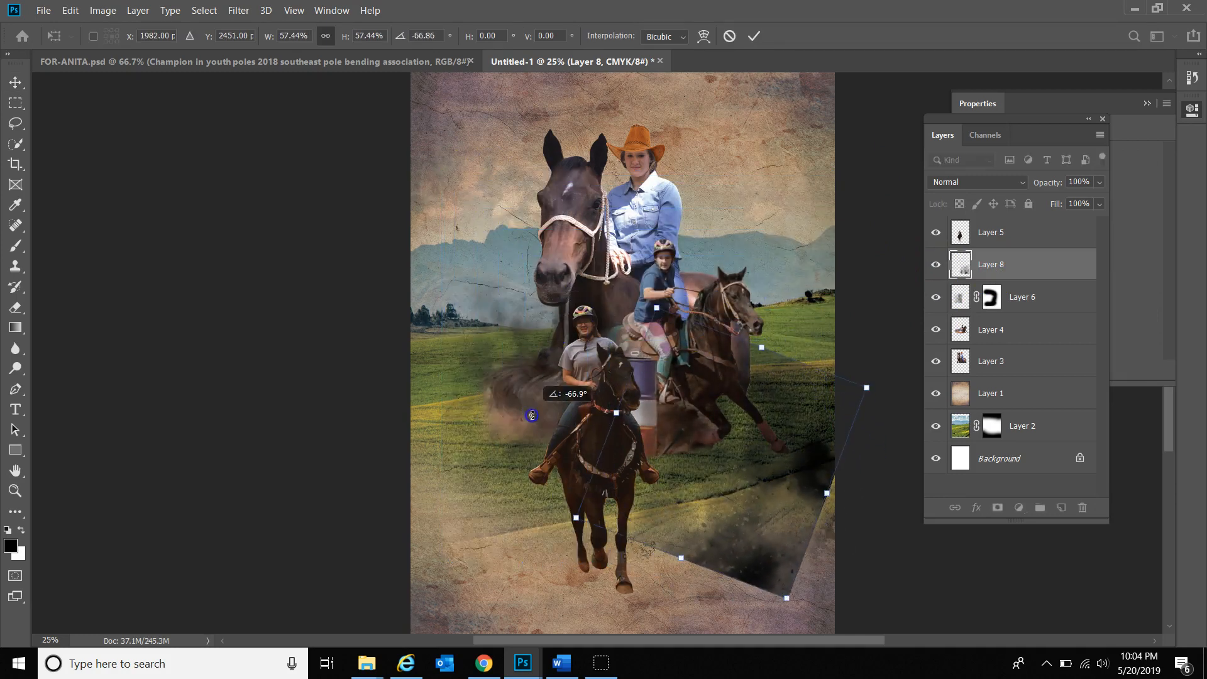
key(Return)
Move Layer 8's dust behind the front rider, over the Layer 6 dust, and shrink it slightly
drag(791, 464, 608, 409)
key(ctrl+t)
drag(695, 545, 646, 495)
key(Return)
mouse_move(533, 309)
mouse_down()
mouse_move(590, 267)
mouse_move(533, 309)
mouse_up()
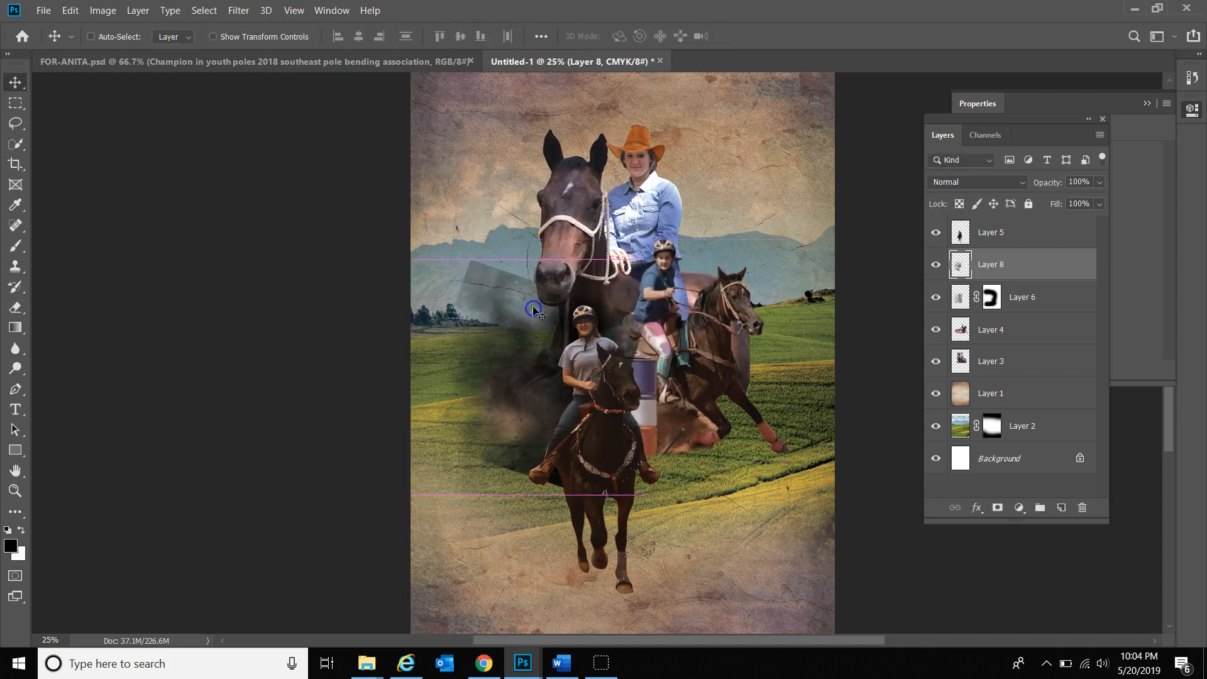
Add a layer mask to Layer 8 and paint black with the soft brush to hide the dust's hard outer edges
click(998, 509)
key(b)
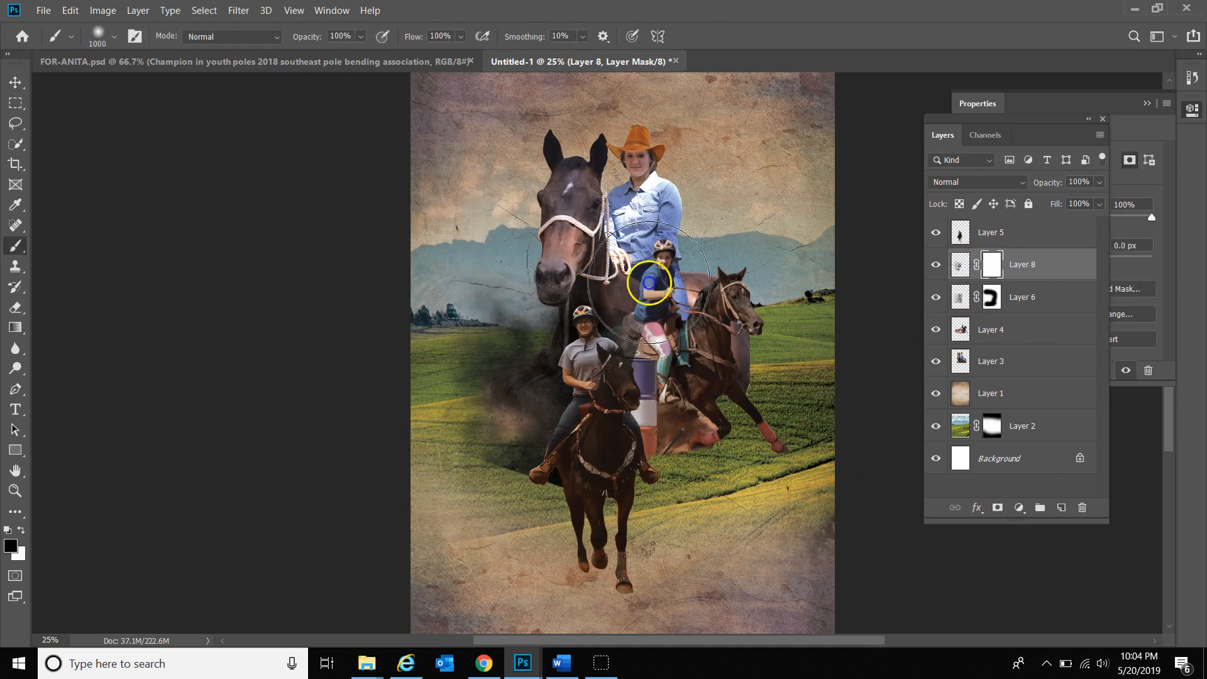
drag(649, 282, 684, 329)
drag(454, 511, 692, 560)
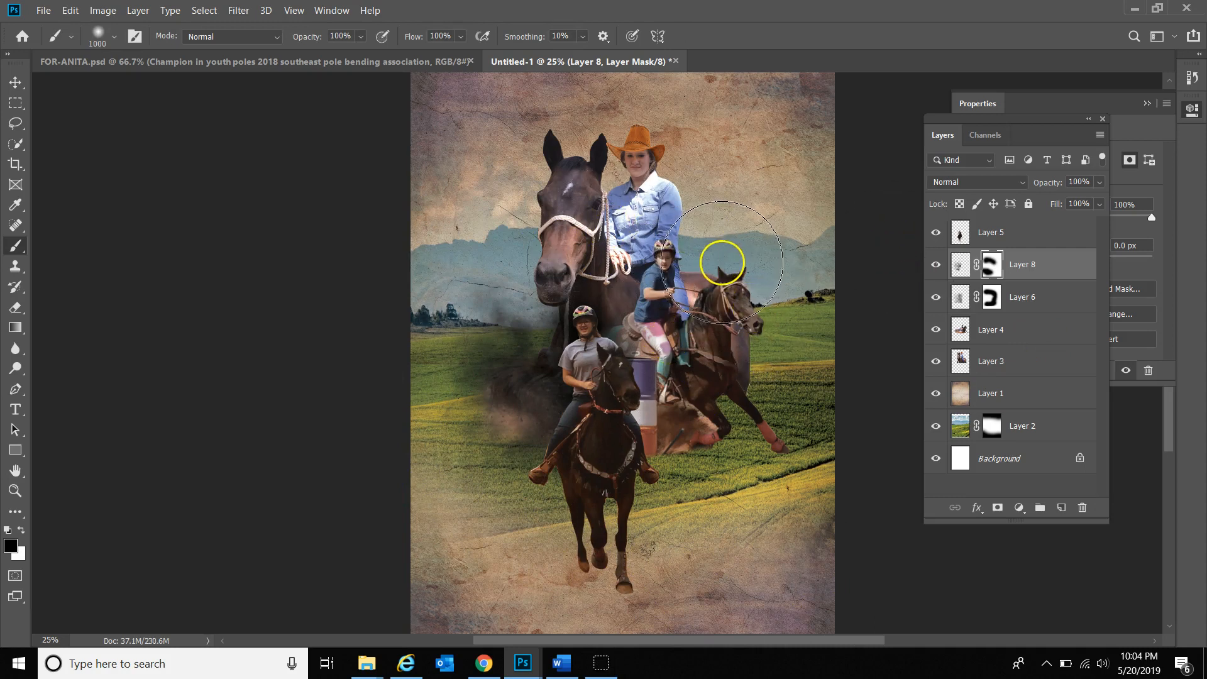
Add a Drop Shadow effect to the front rider on Layer 5, with Use Global Light turned off
key(v)
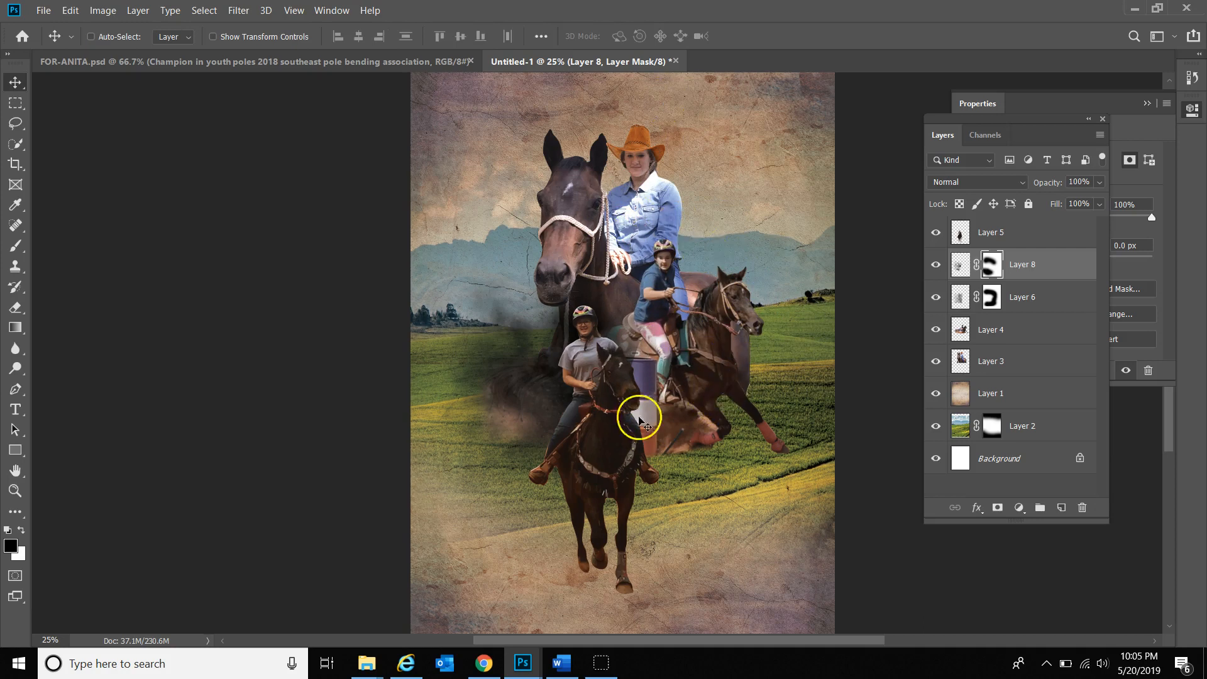
right_click(612, 373)
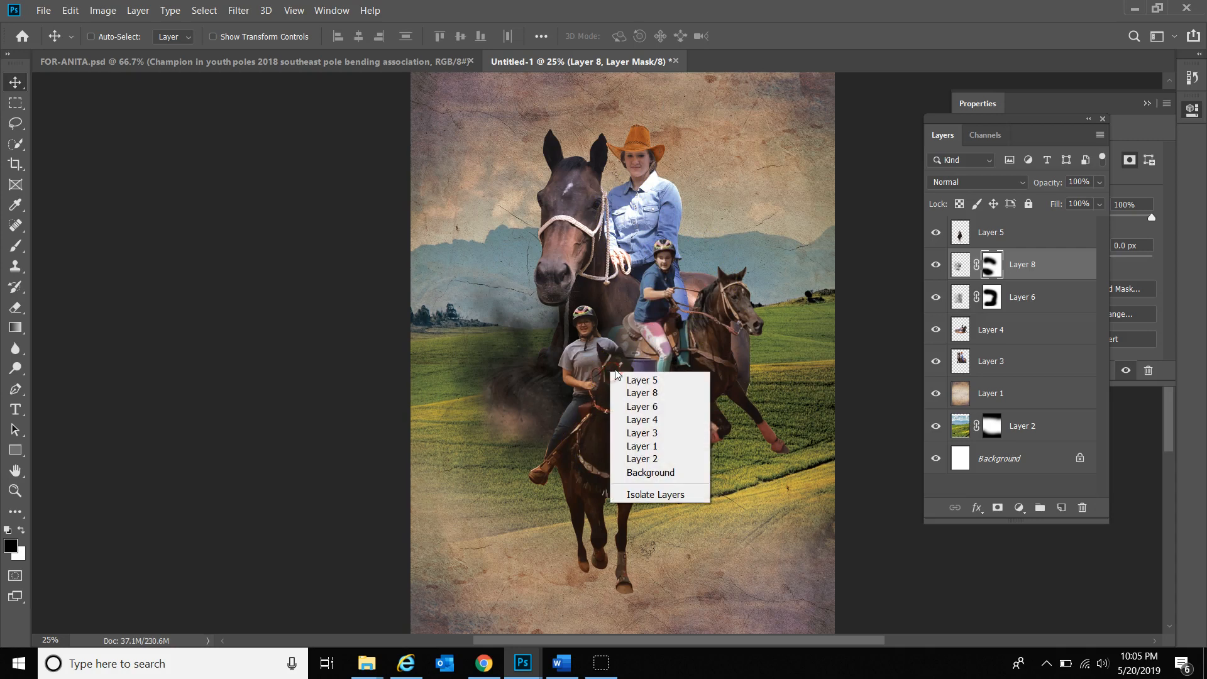
click(620, 381)
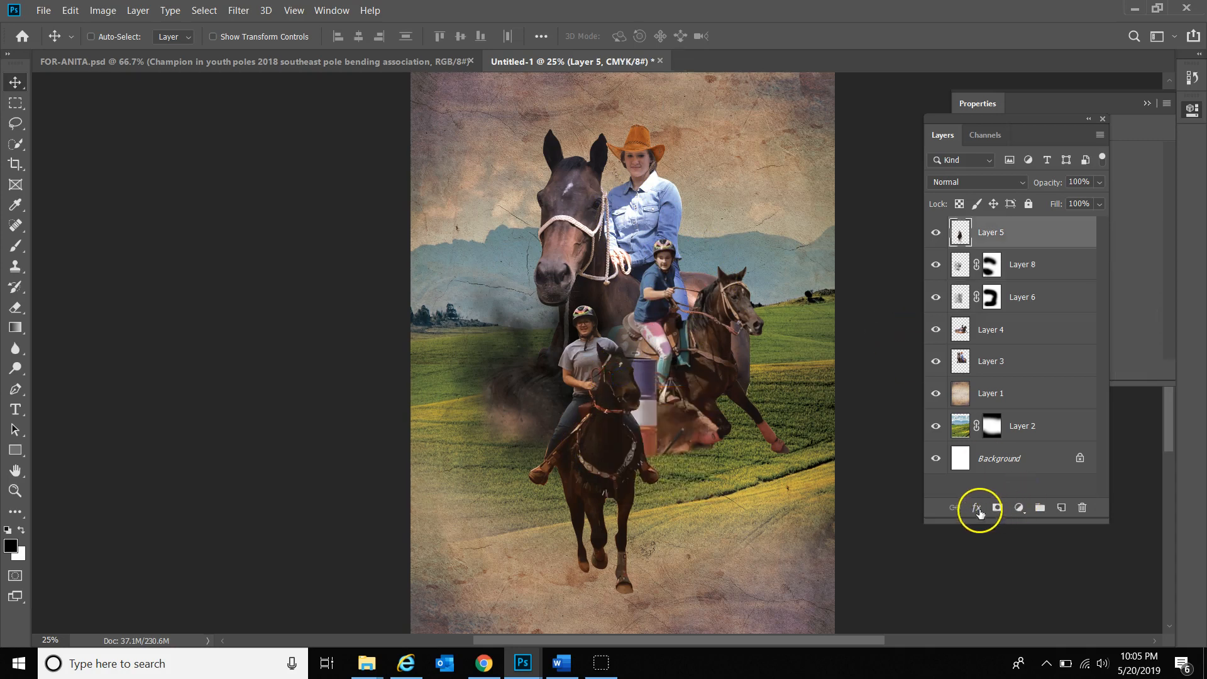
click(977, 508)
click(1012, 502)
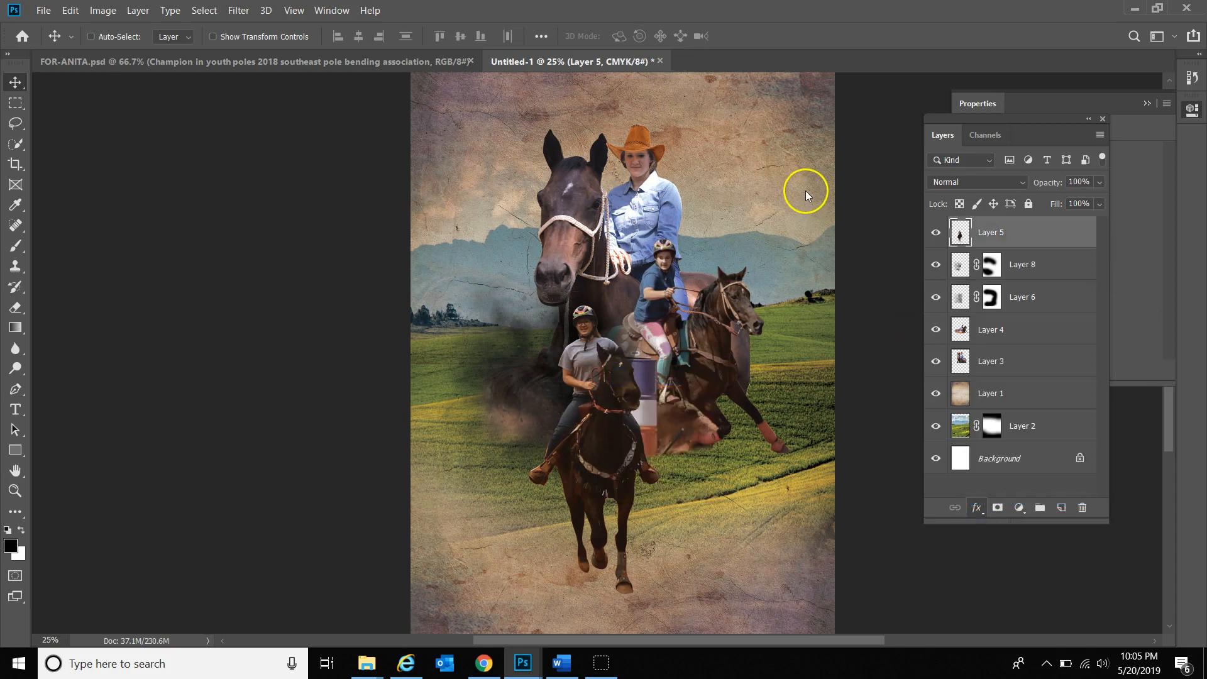
drag(531, 81, 914, 107)
click(1022, 207)
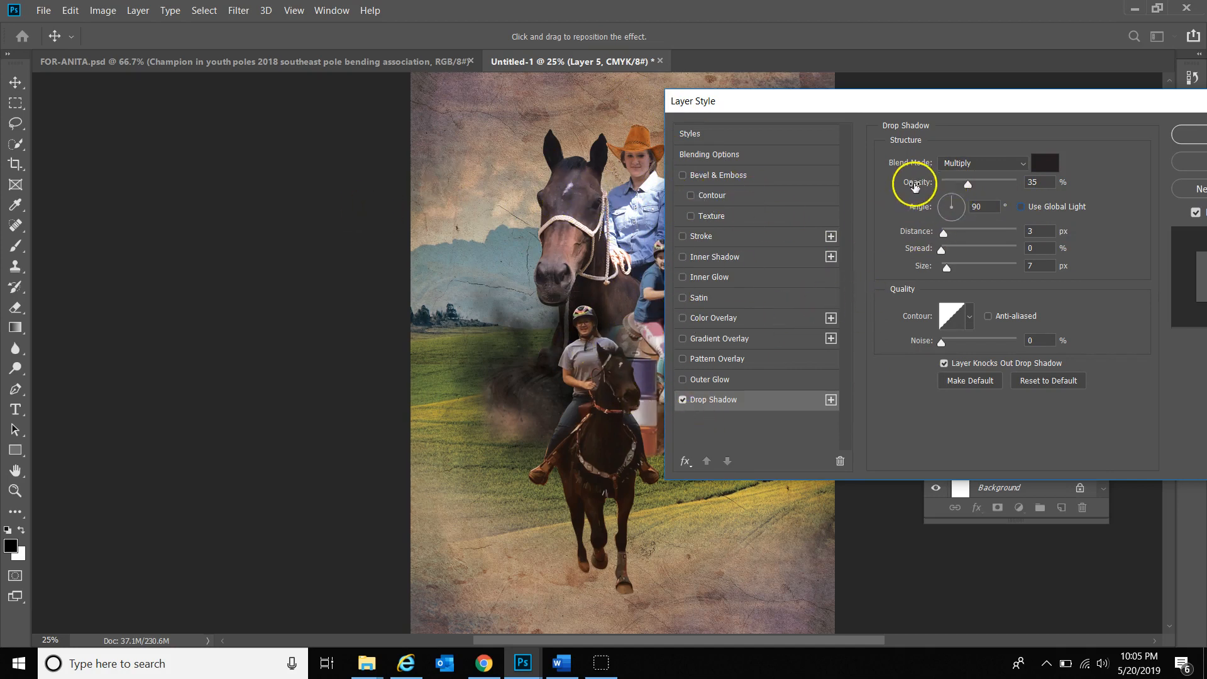
Set the front rider's drop shadow to 65% opacity, -42° angle, 79 px distance and 87 px size, and apply it
drag(945, 232, 949, 234)
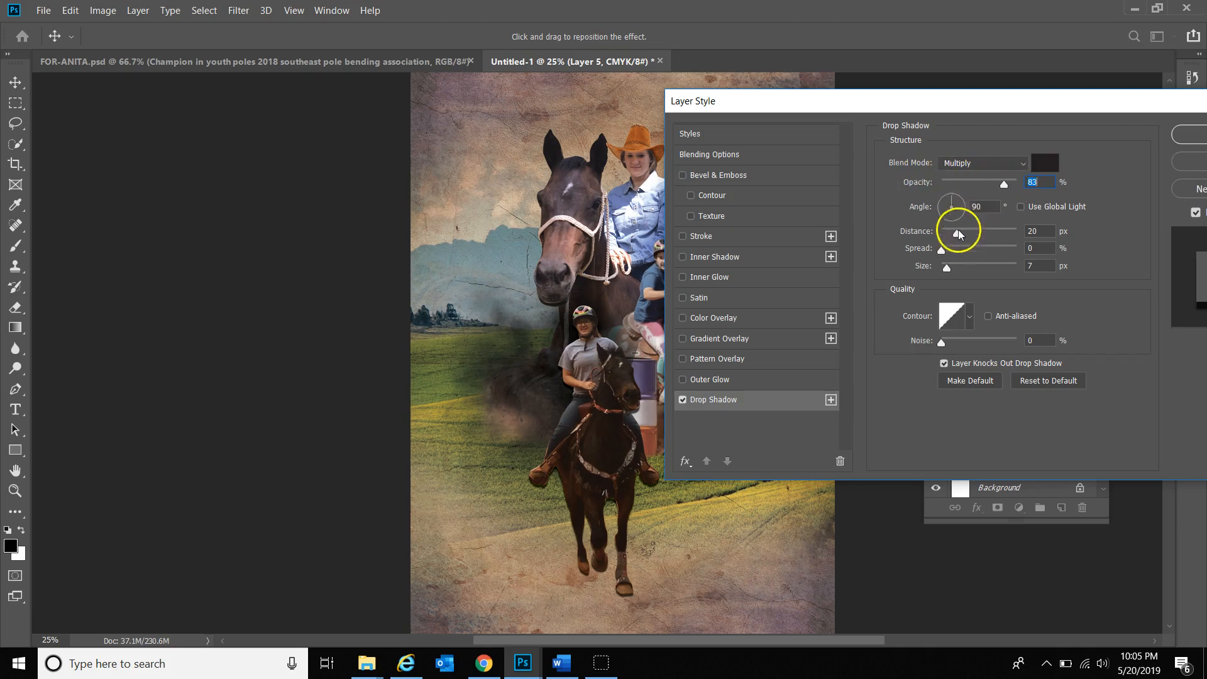
click(955, 203)
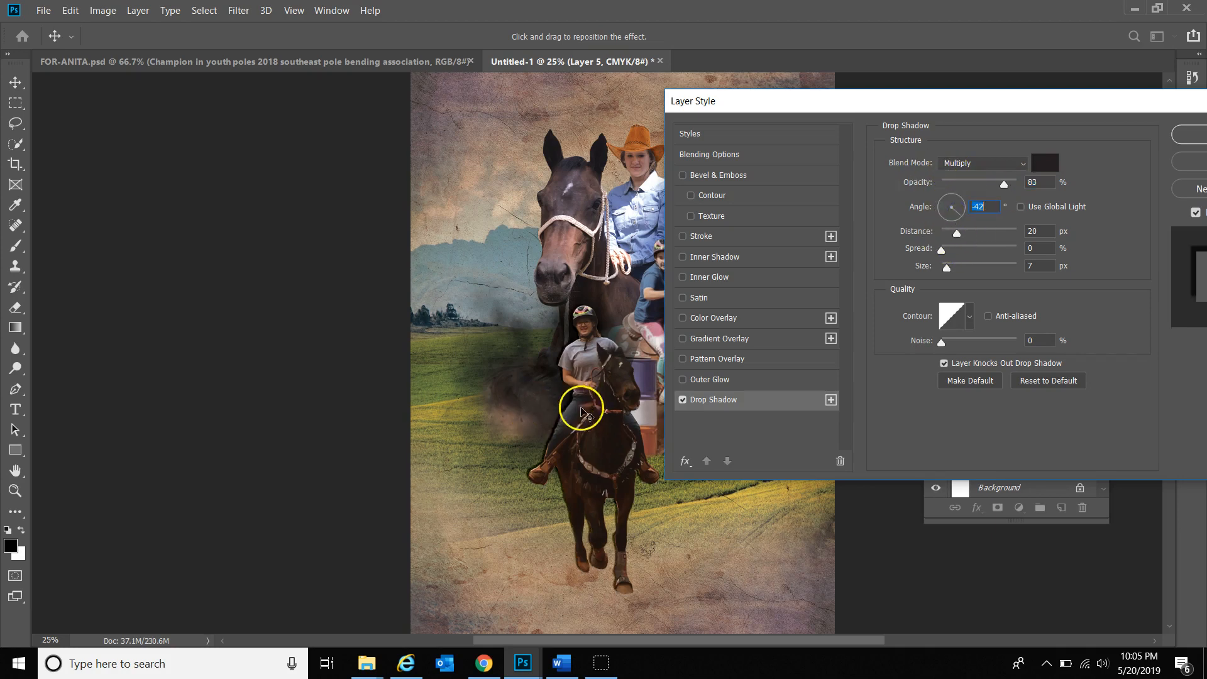
drag(944, 270, 967, 271)
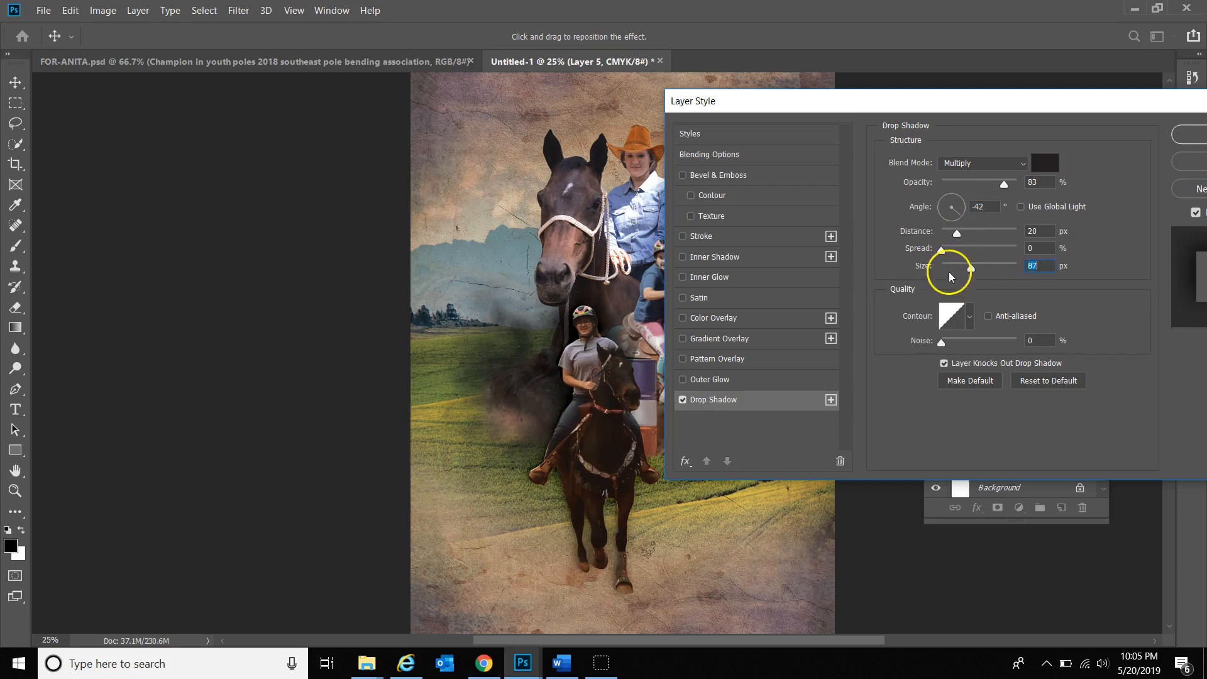
drag(957, 234, 993, 238)
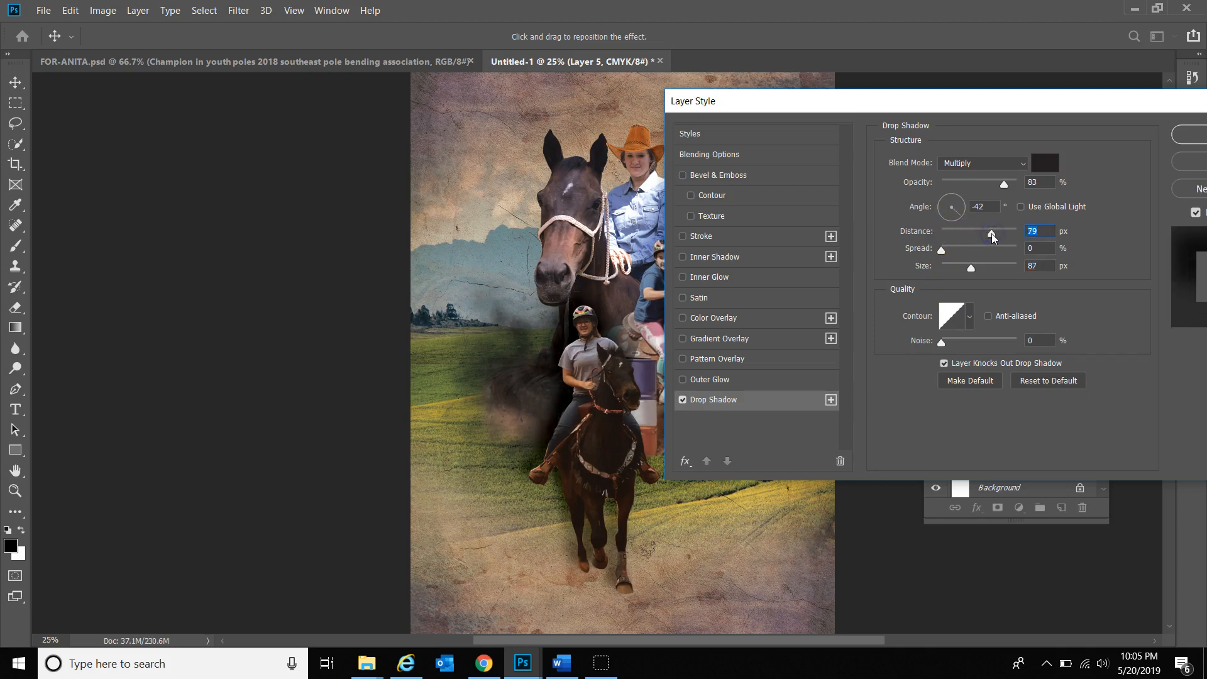
drag(1004, 184, 991, 185)
click(1189, 134)
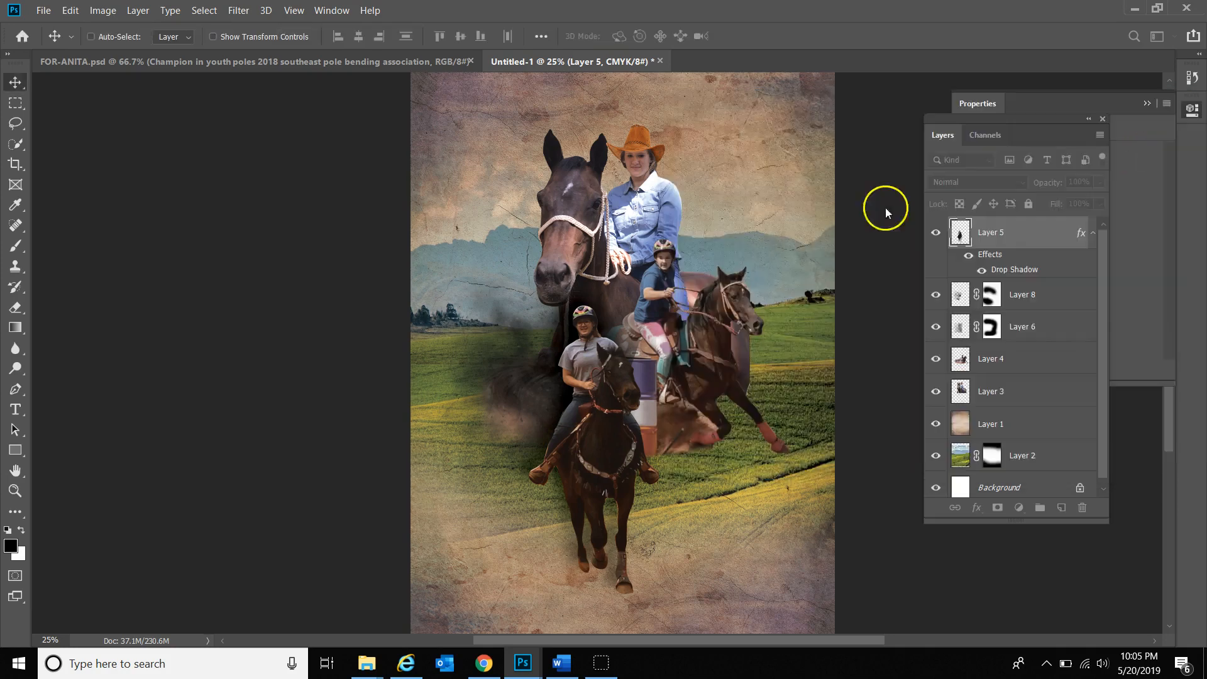
Add a Drop Shadow to the barrel racer on Layer 4 with 65% opacity, -42° angle, 79 px distance and 87 px size
right_click(661, 296)
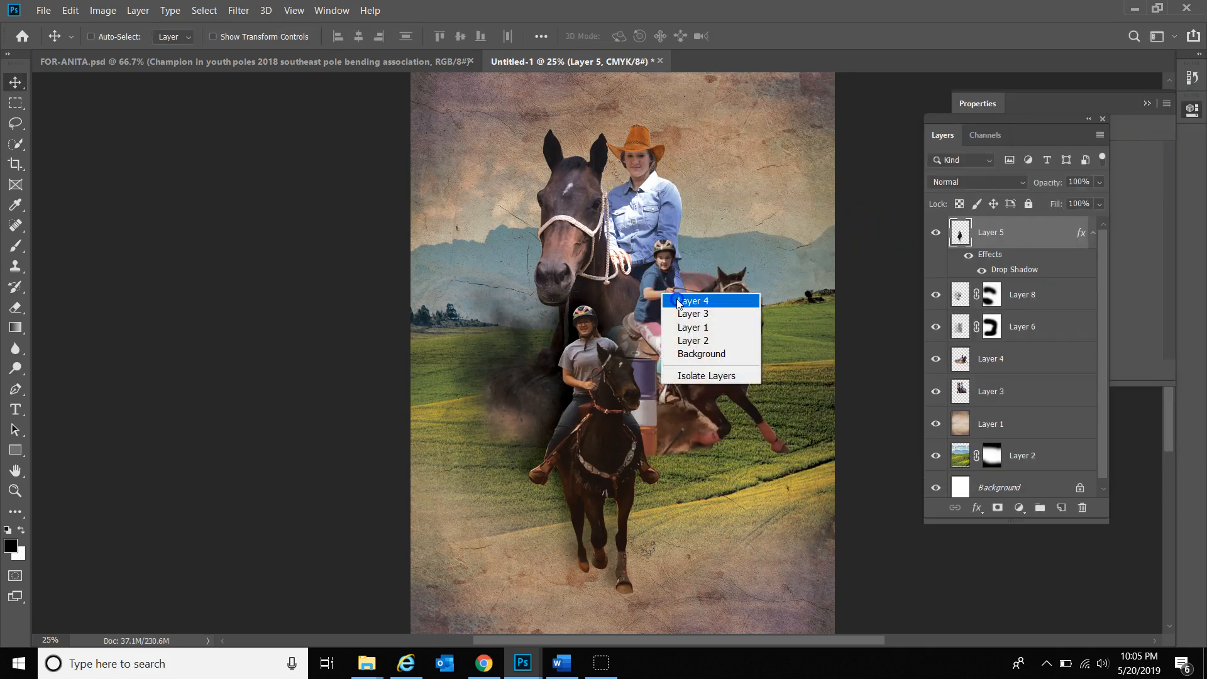
click(676, 298)
click(977, 508)
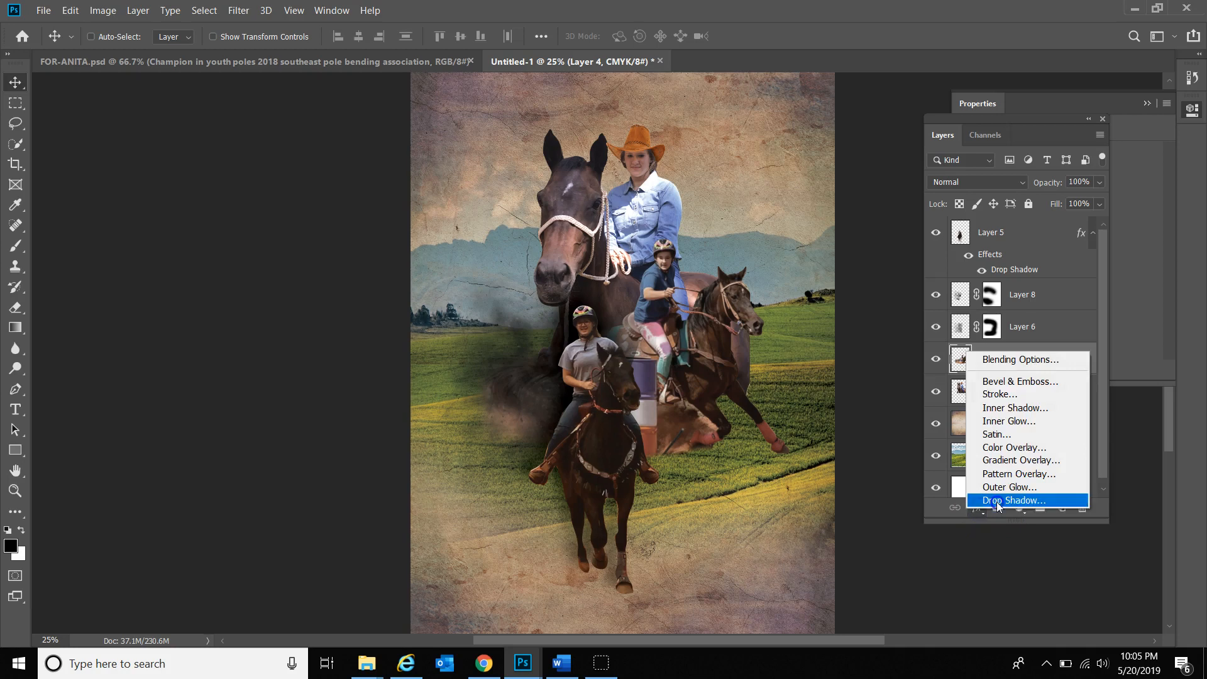
click(1027, 497)
drag(786, 101, 803, 121)
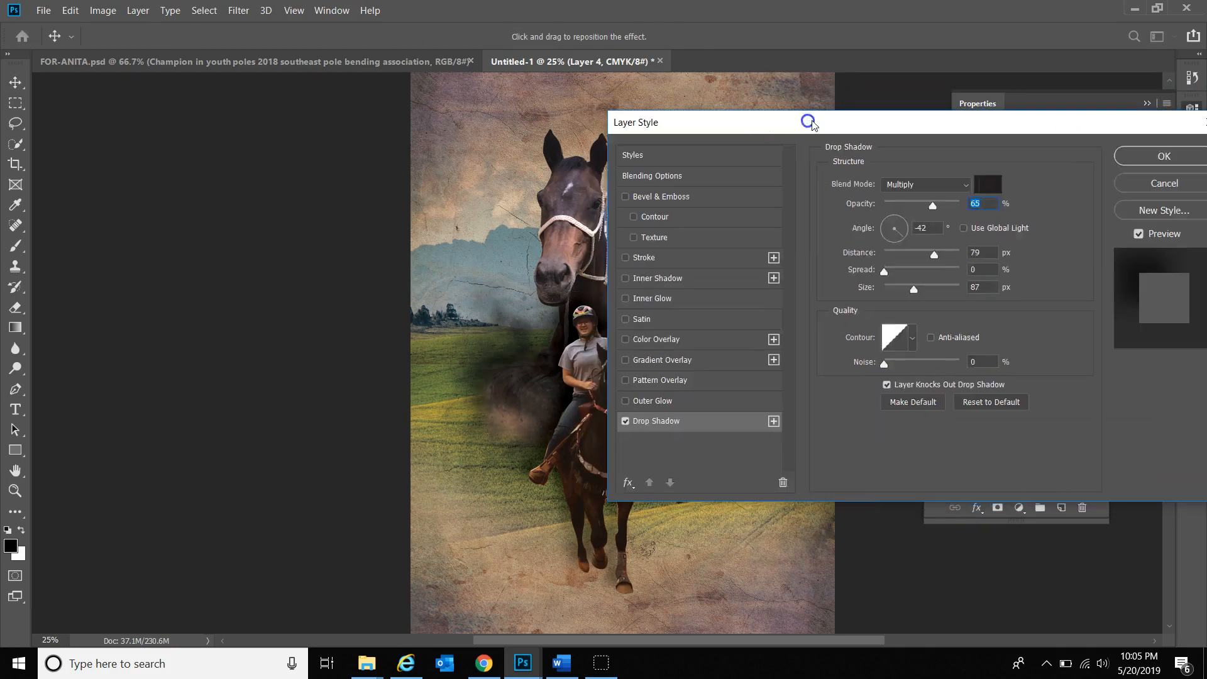
click(1178, 153)
Add a Drop Shadow with the same settings to Layer 3, the large horse and the rider in the orange hat
right_click(658, 189)
click(687, 196)
click(979, 511)
click(1015, 511)
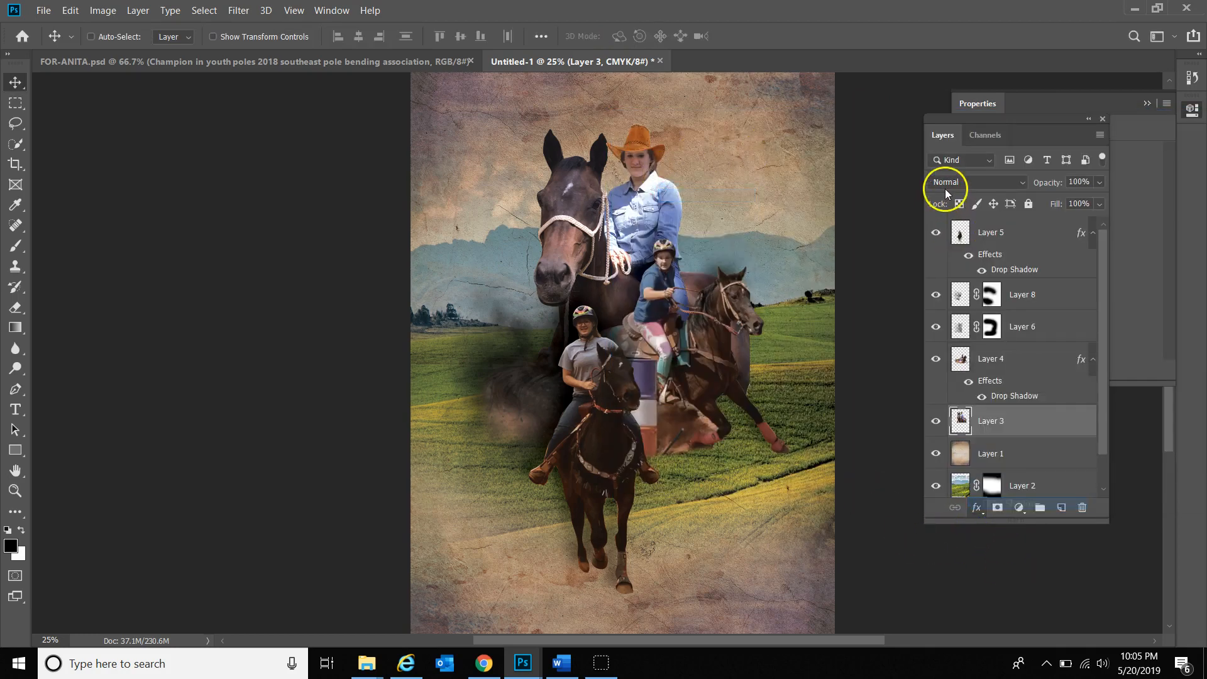
drag(781, 126, 600, 189)
click(948, 228)
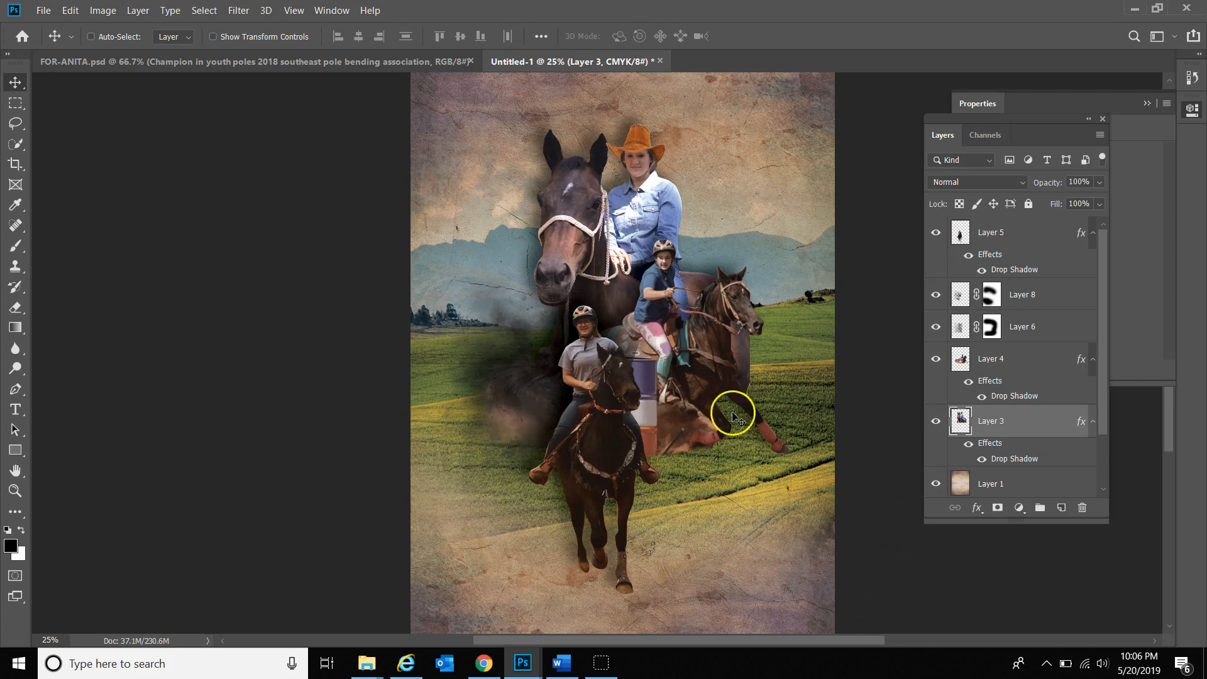
Add a Gradient Map adjustment layer directly above the Layer 1 texture, below the rider cutouts
scroll(1041, 390, down, 2)
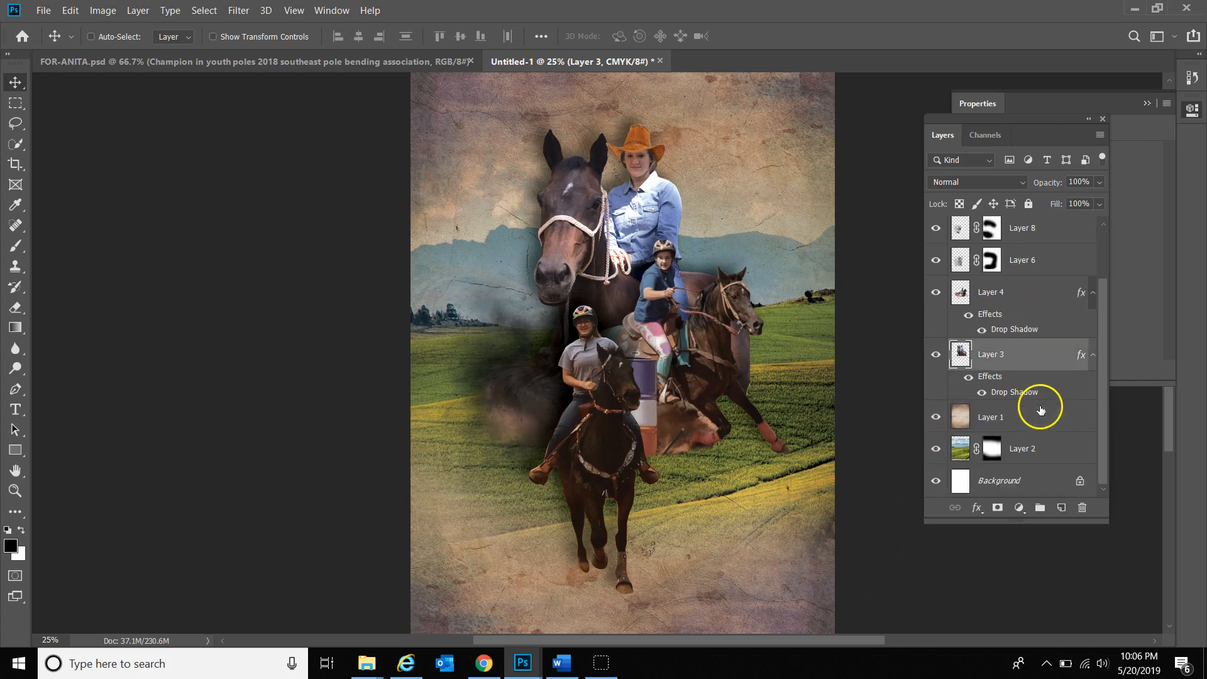
click(1034, 415)
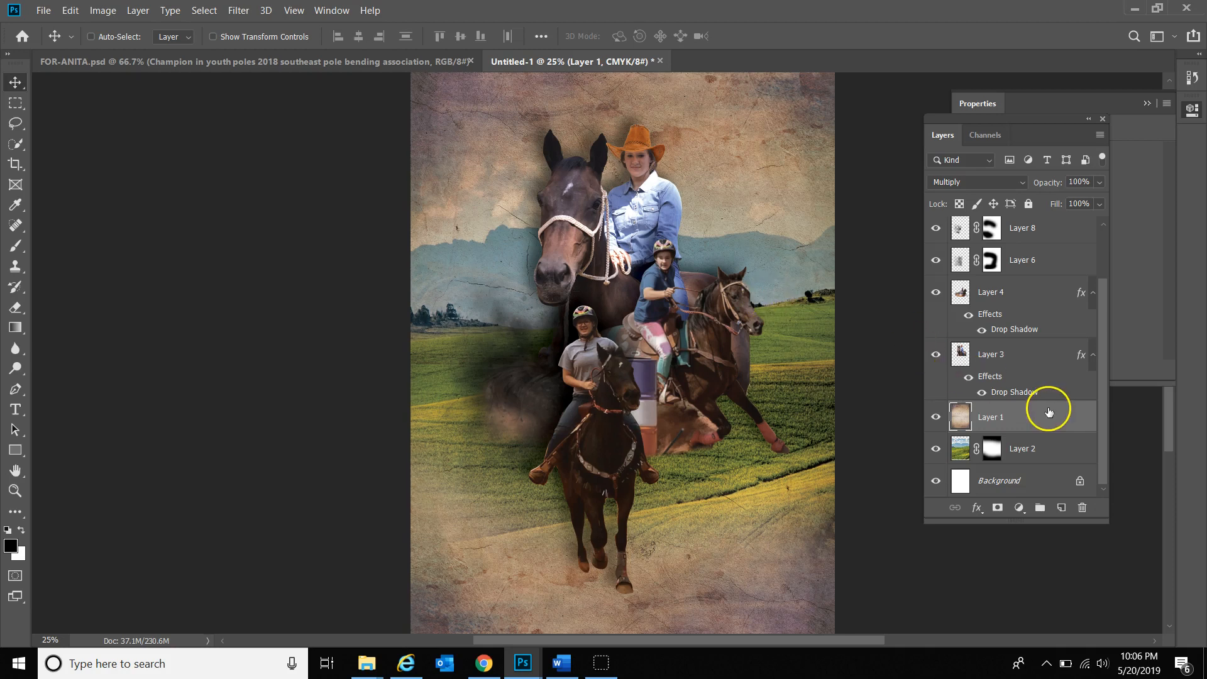
click(1020, 508)
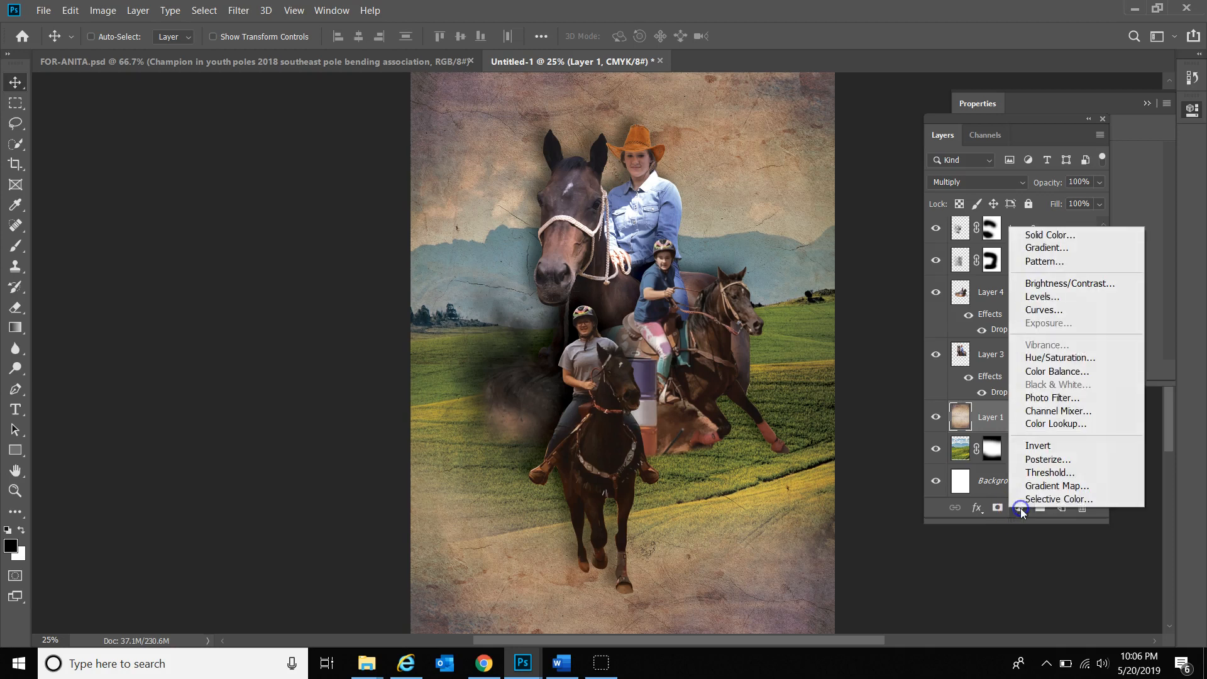
click(1056, 487)
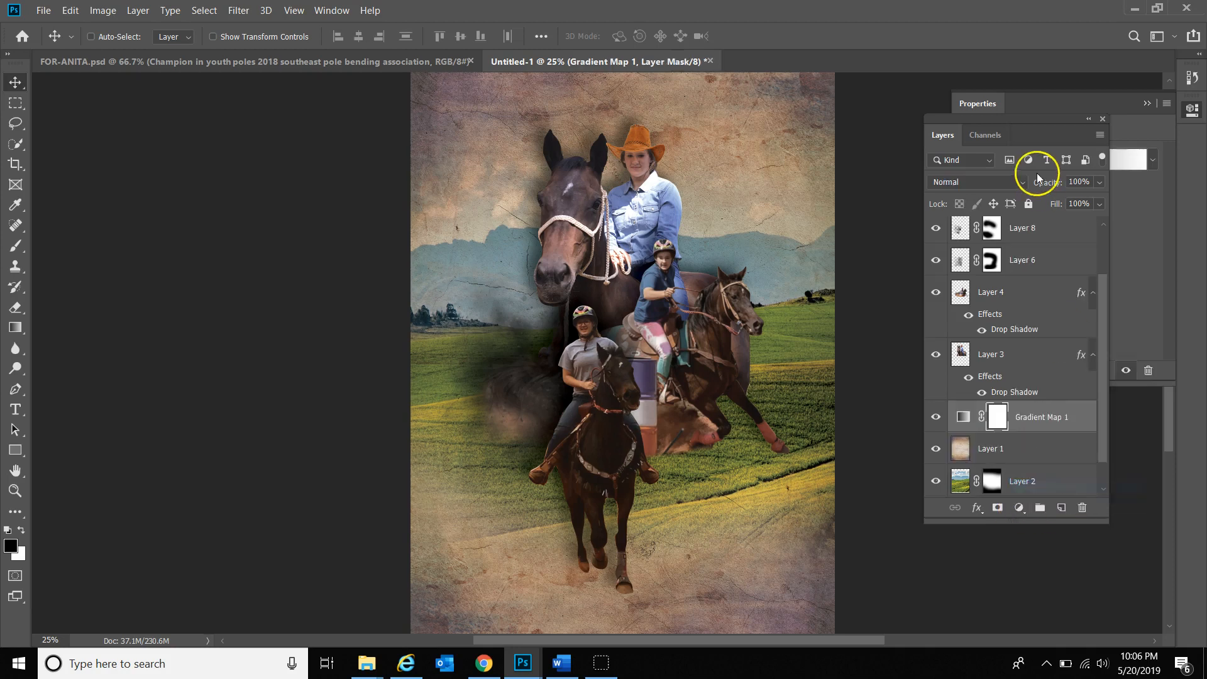
click(1117, 192)
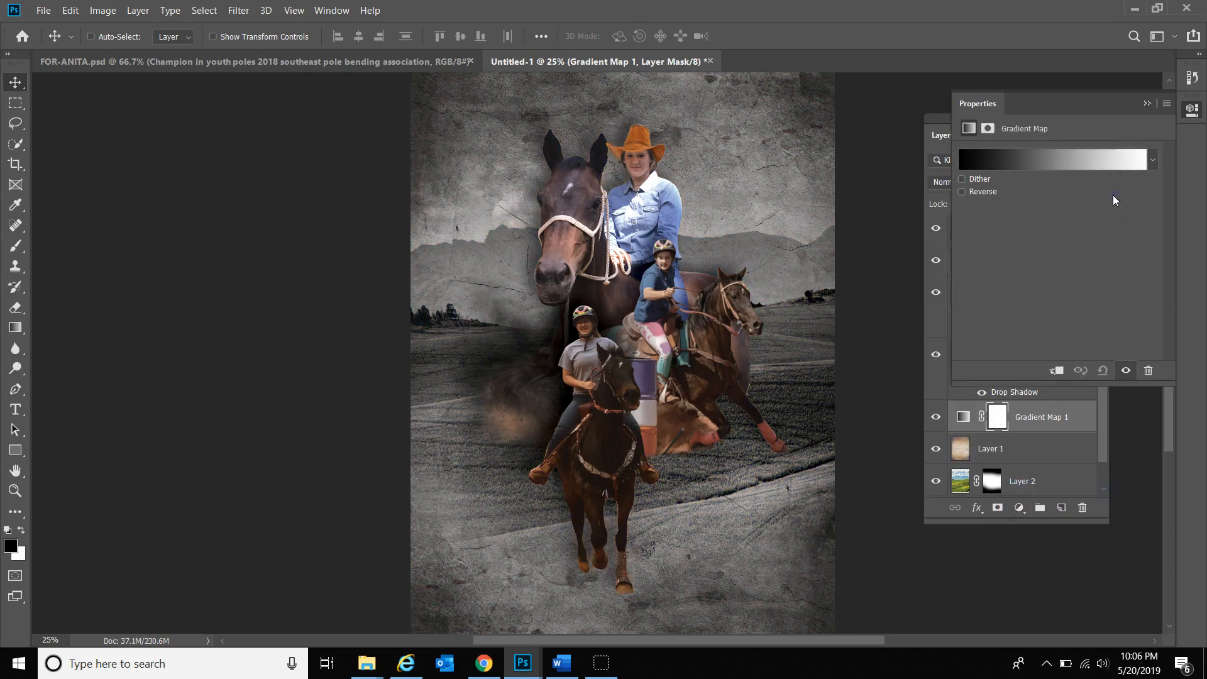
Open the gradient map's gradient and its black stop's color for editing, keeping the poster in view
click(975, 159)
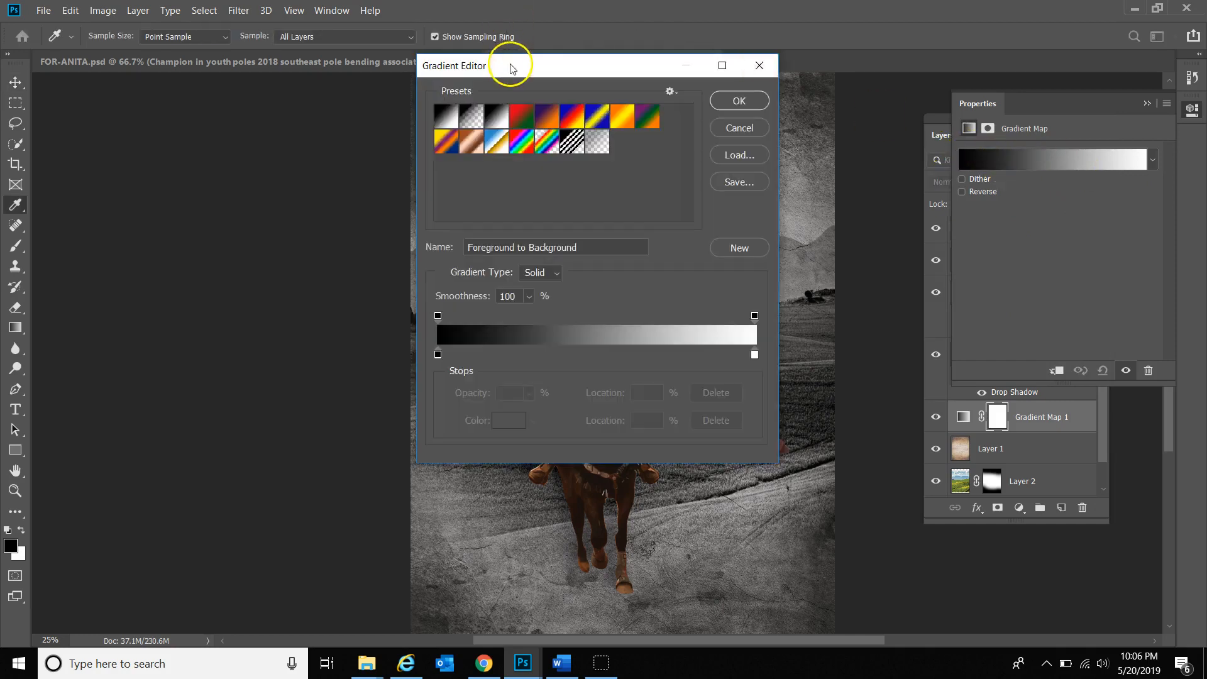
drag(510, 68, 911, 153)
double_click(837, 440)
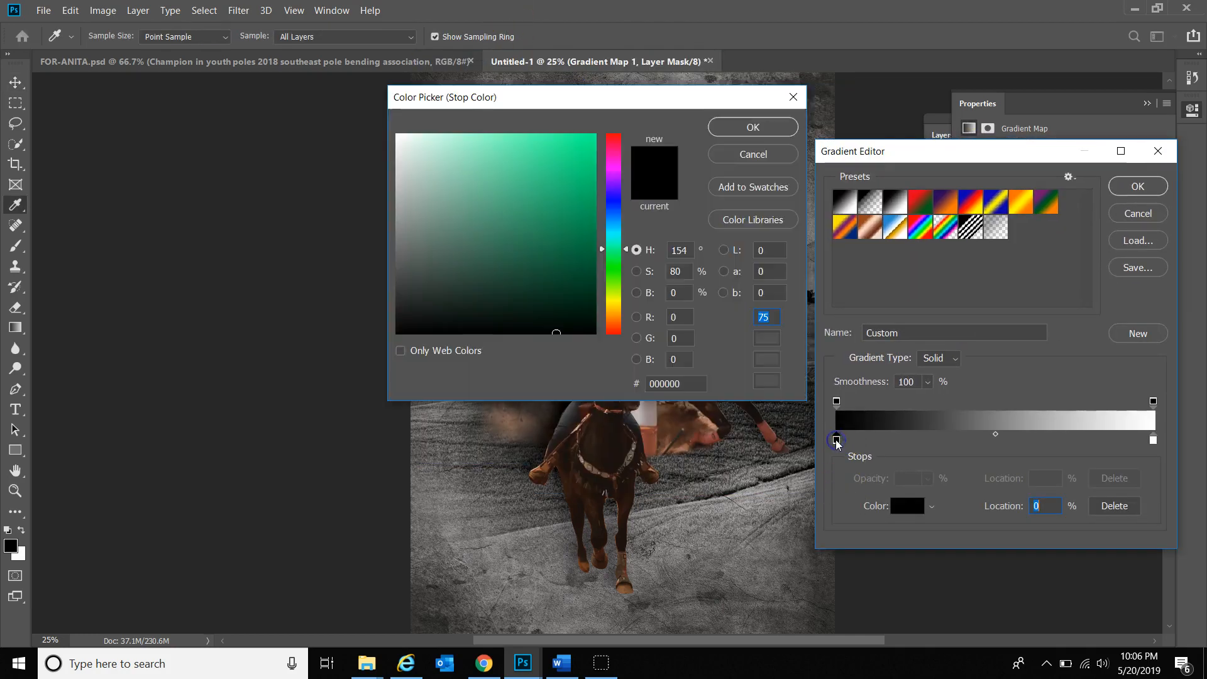
drag(647, 100, 971, 187)
Try pale blue, purple and violet-blue shades for the gradient's dark stop
click(635, 359)
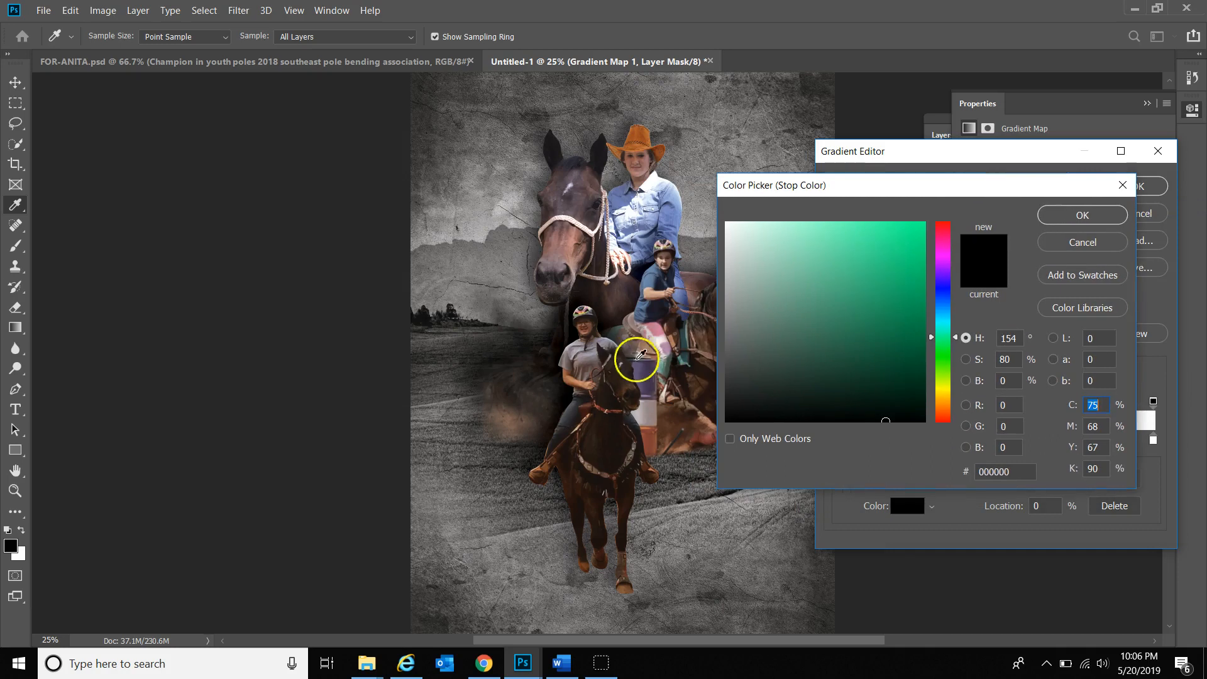
click(828, 287)
click(945, 305)
click(747, 253)
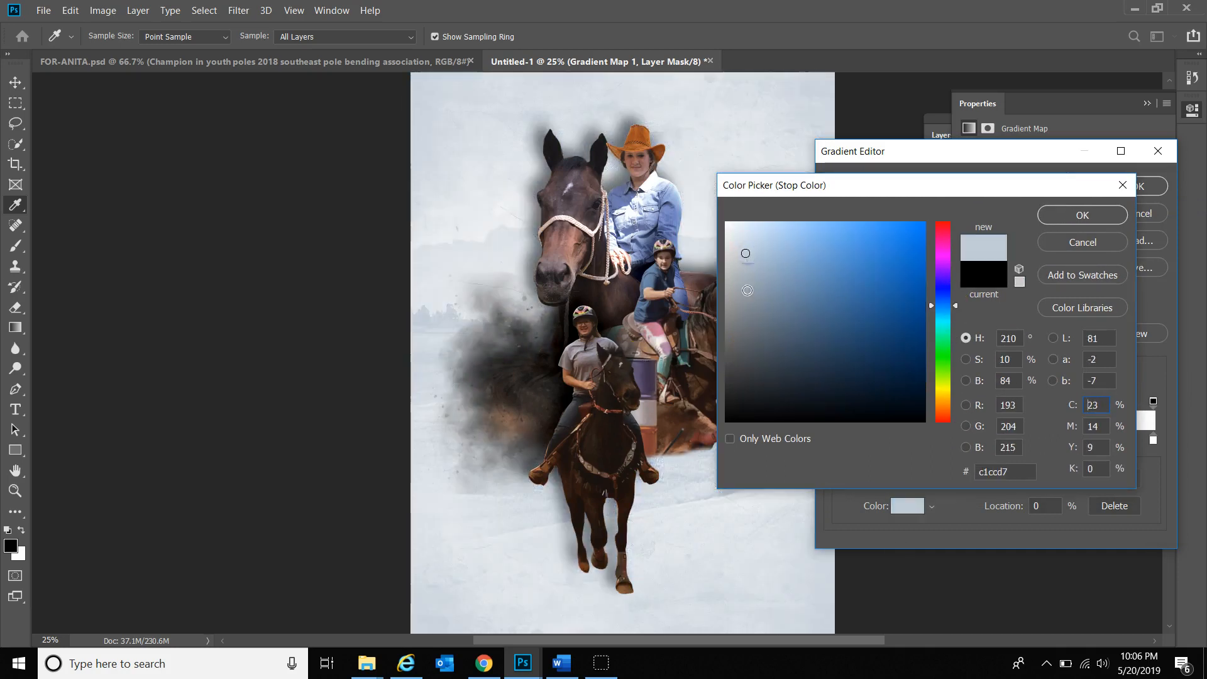
click(943, 271)
click(859, 270)
click(834, 339)
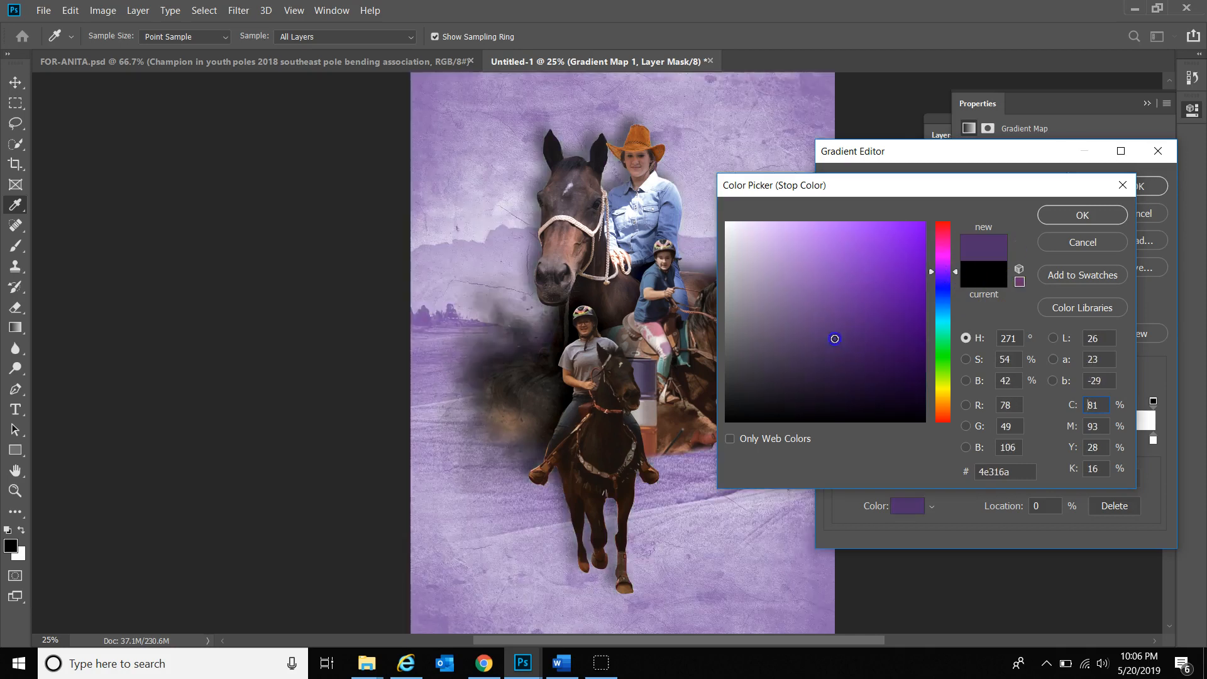
click(943, 279)
click(867, 357)
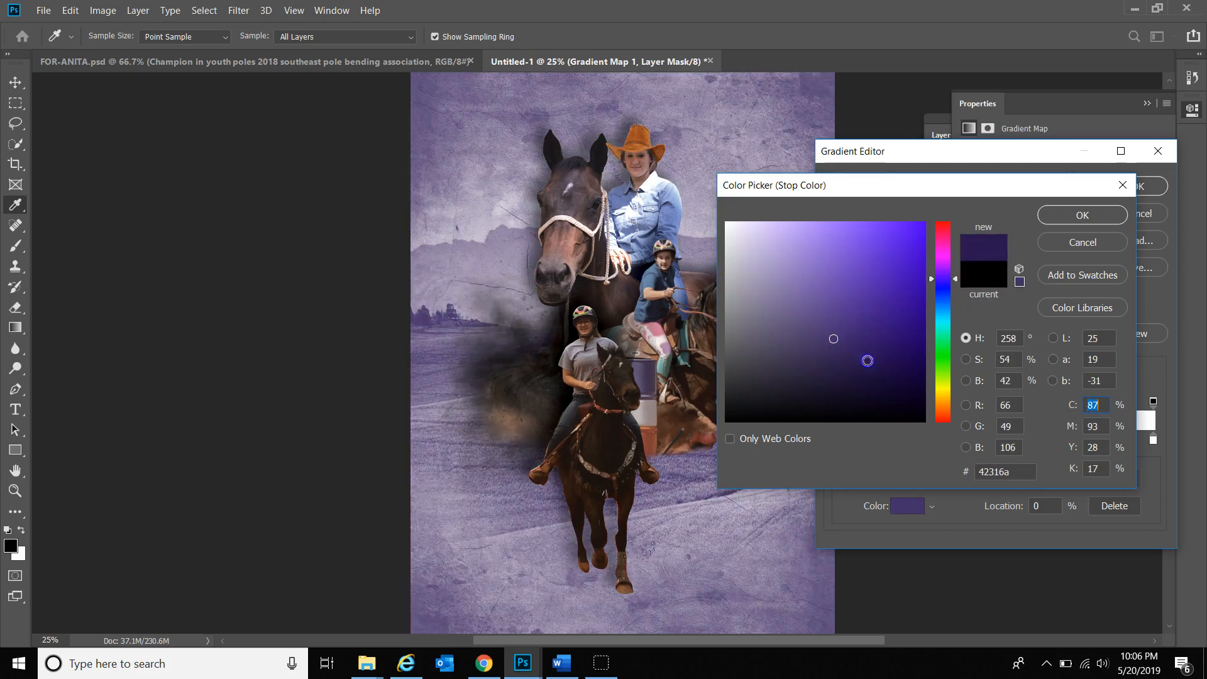
click(919, 354)
click(883, 370)
Set the gradient's dark stop to navy blue 202648 and apply the edited navy-to-white gradient
click(944, 294)
click(876, 316)
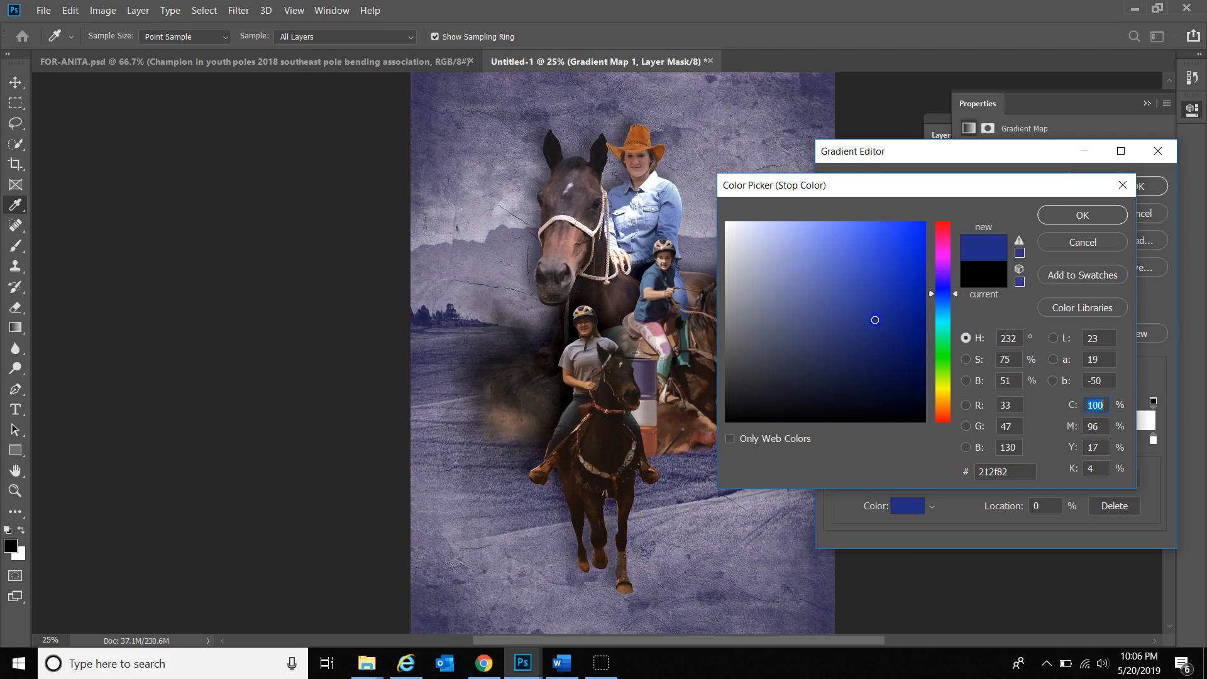
click(873, 358)
click(844, 351)
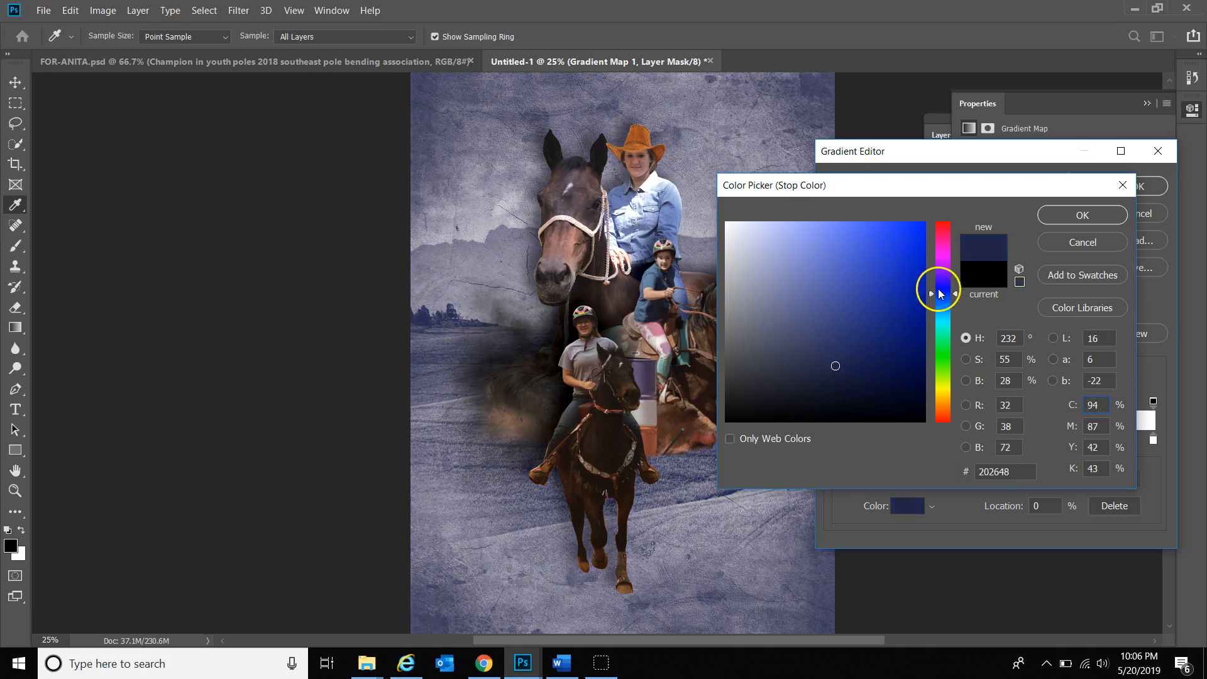
click(1072, 214)
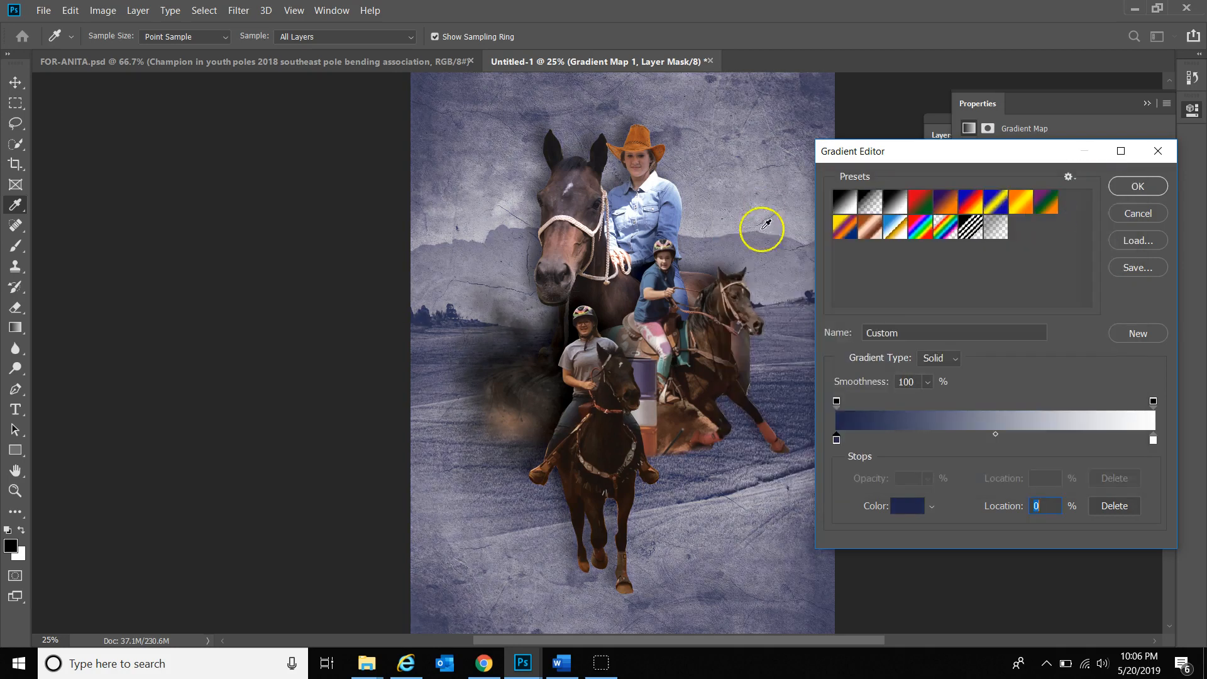
click(1139, 189)
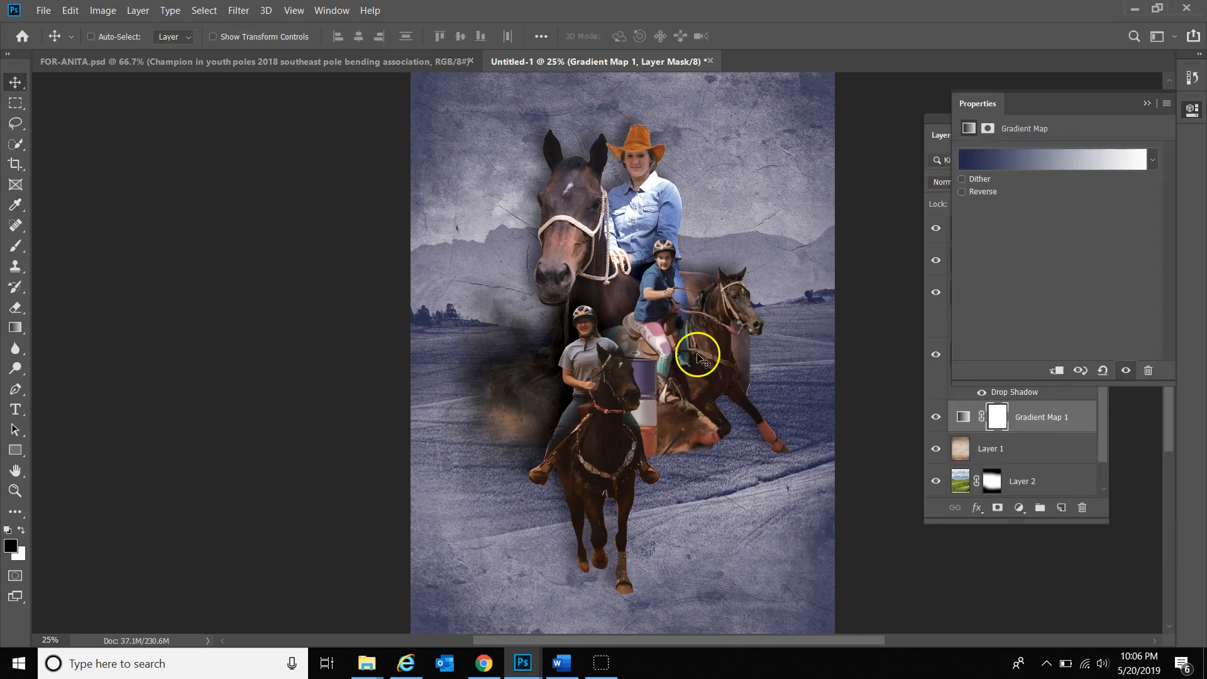
Put the rider and dust layers from Layer 5 down to Layer 3 into one new layer group
click(1148, 103)
scroll(1025, 355, up, 1)
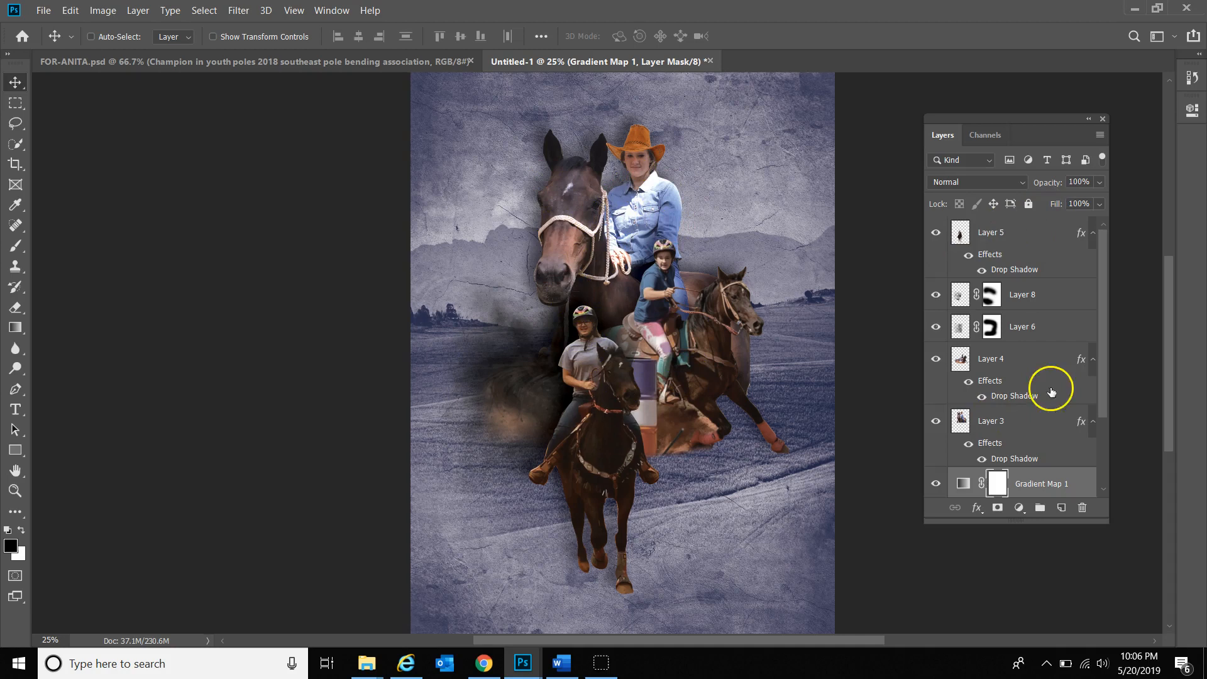
click(999, 238)
scroll(1024, 316, down, 1)
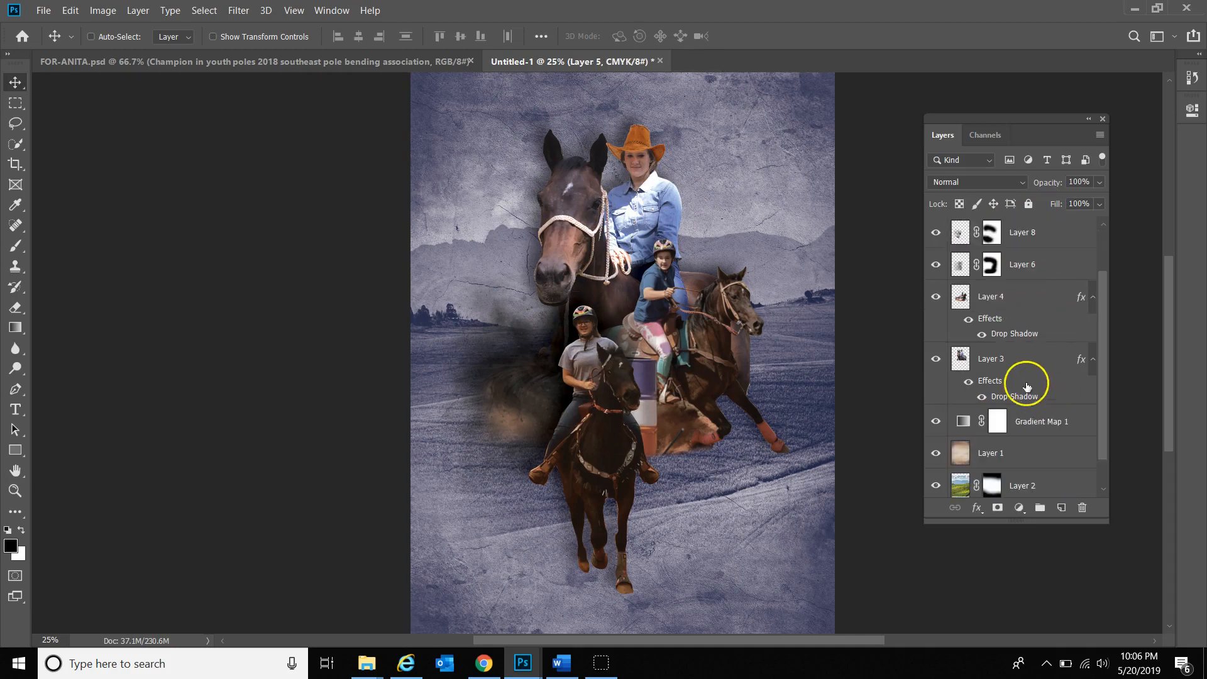
shift+click(1010, 364)
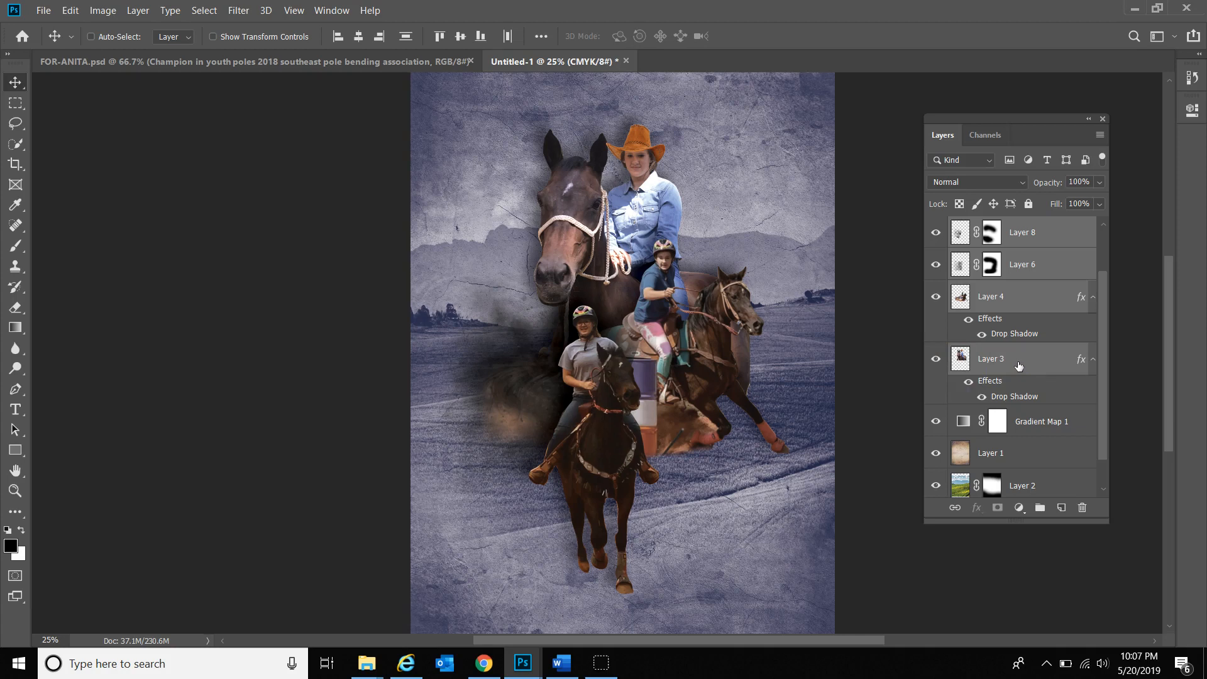
click(1019, 365)
scroll(1018, 366, up, 1)
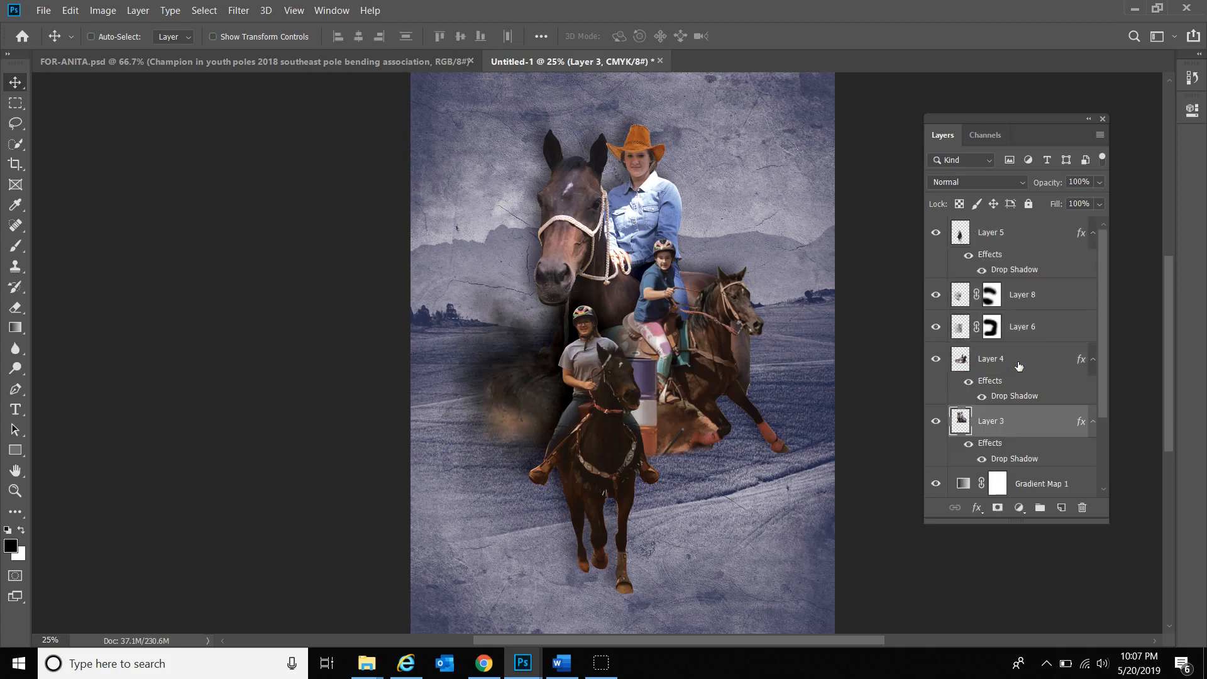
shift+click(1023, 233)
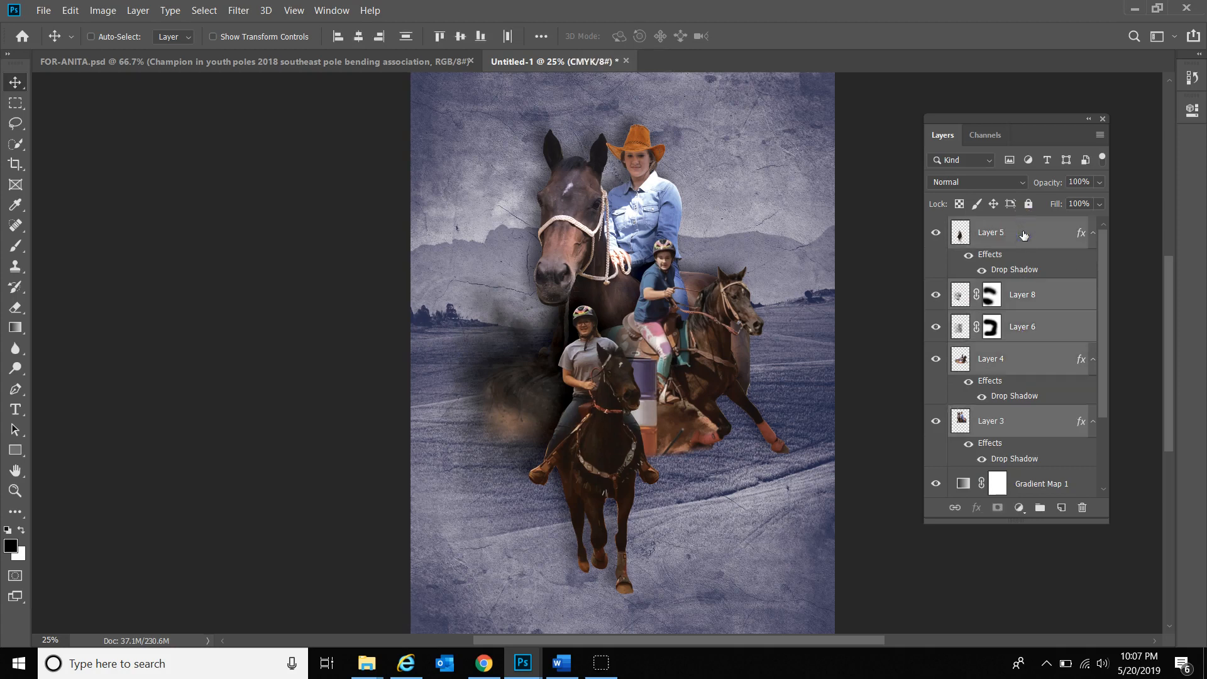
drag(1063, 456, 1041, 510)
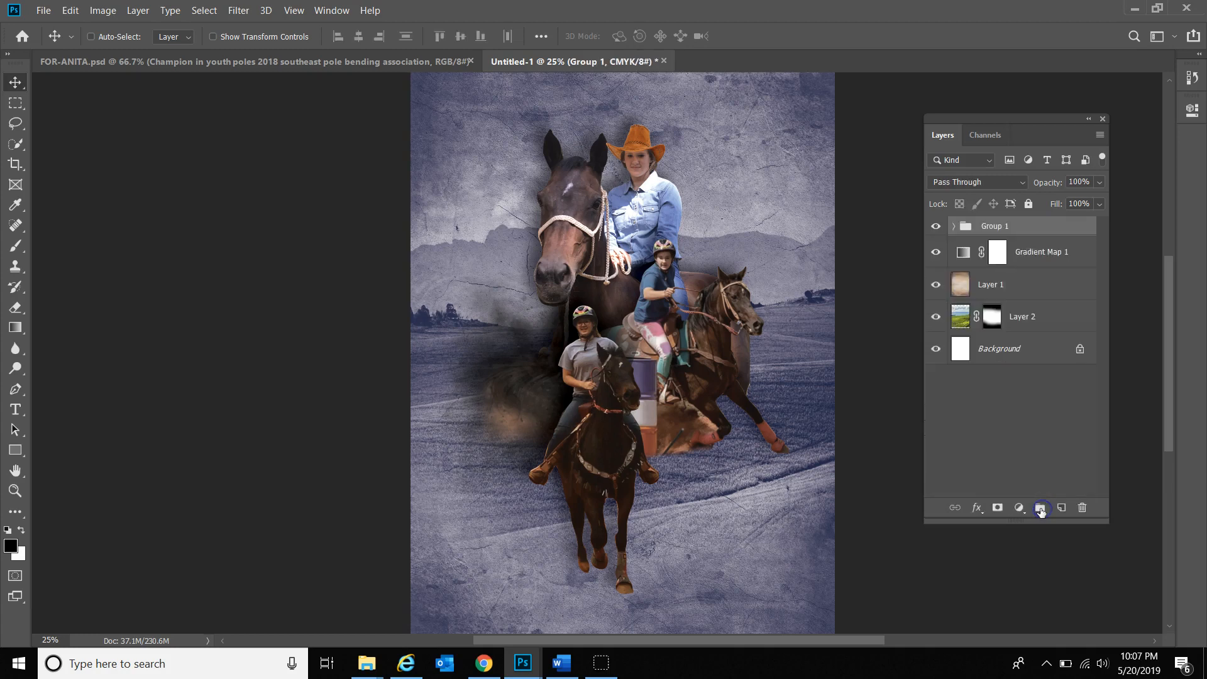
Rename the new layer group with the rider's first name in possessive form followed by "photos"
double_click(993, 227)
text(ana's photos)
key(Return)
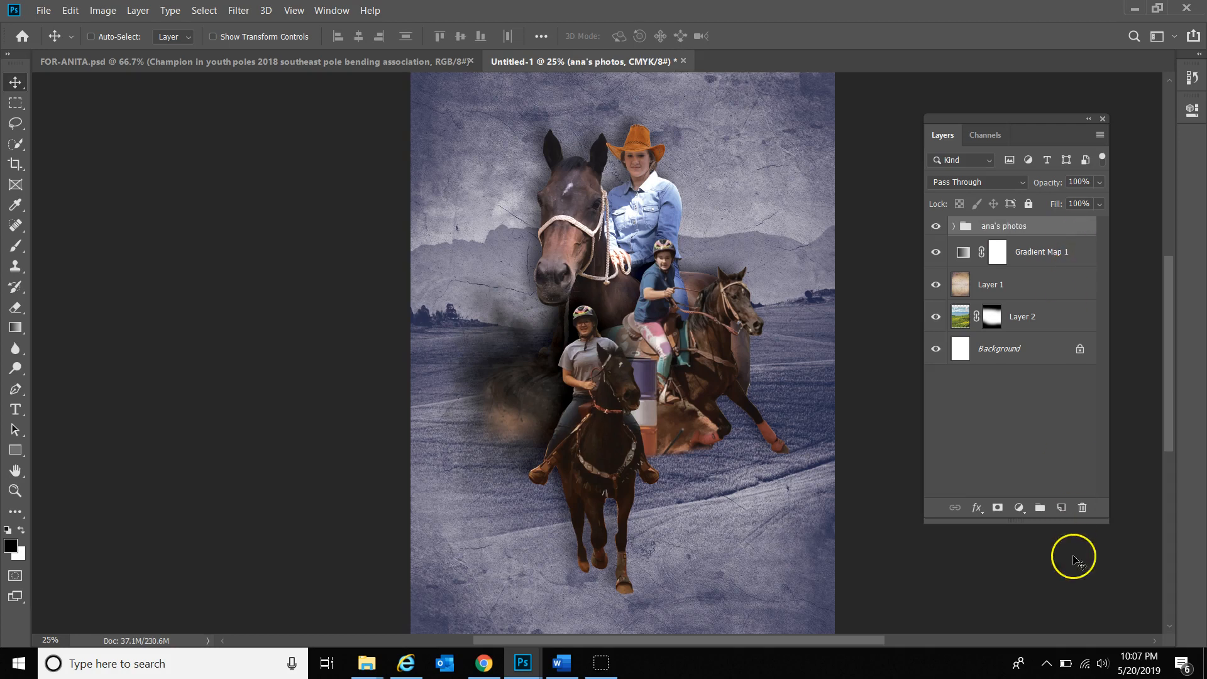
Add a second Gradient Map adjustment layer above the photos group and clip it to that group
click(1022, 508)
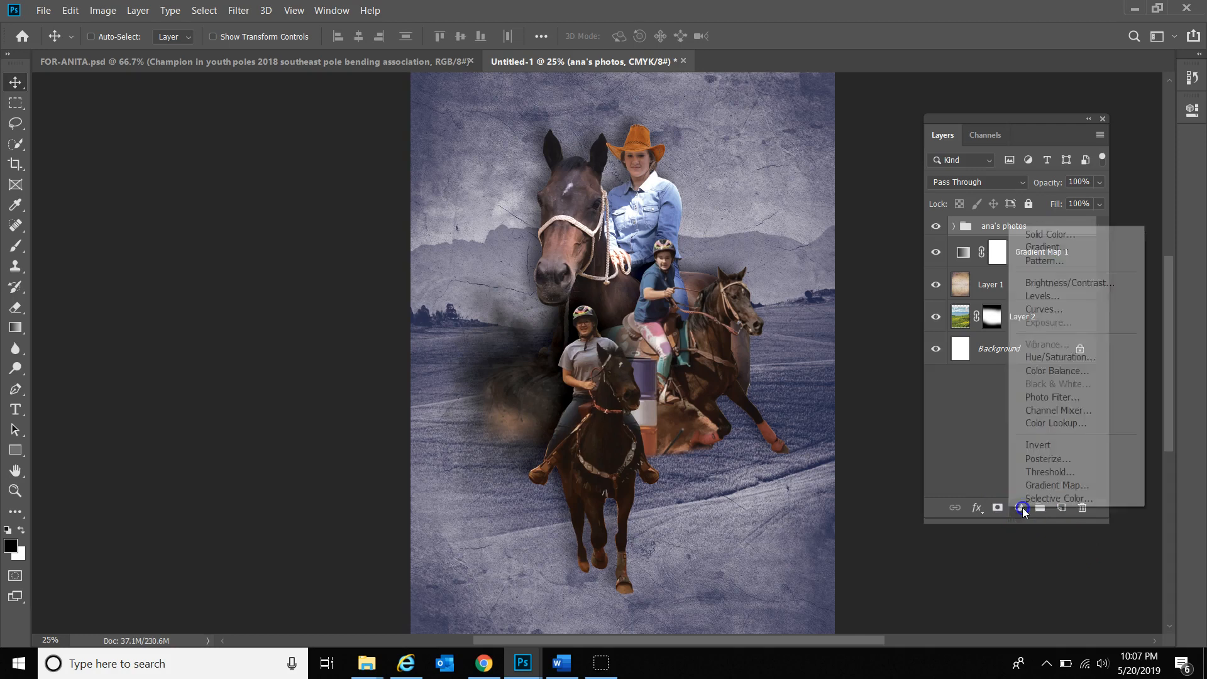
click(1105, 488)
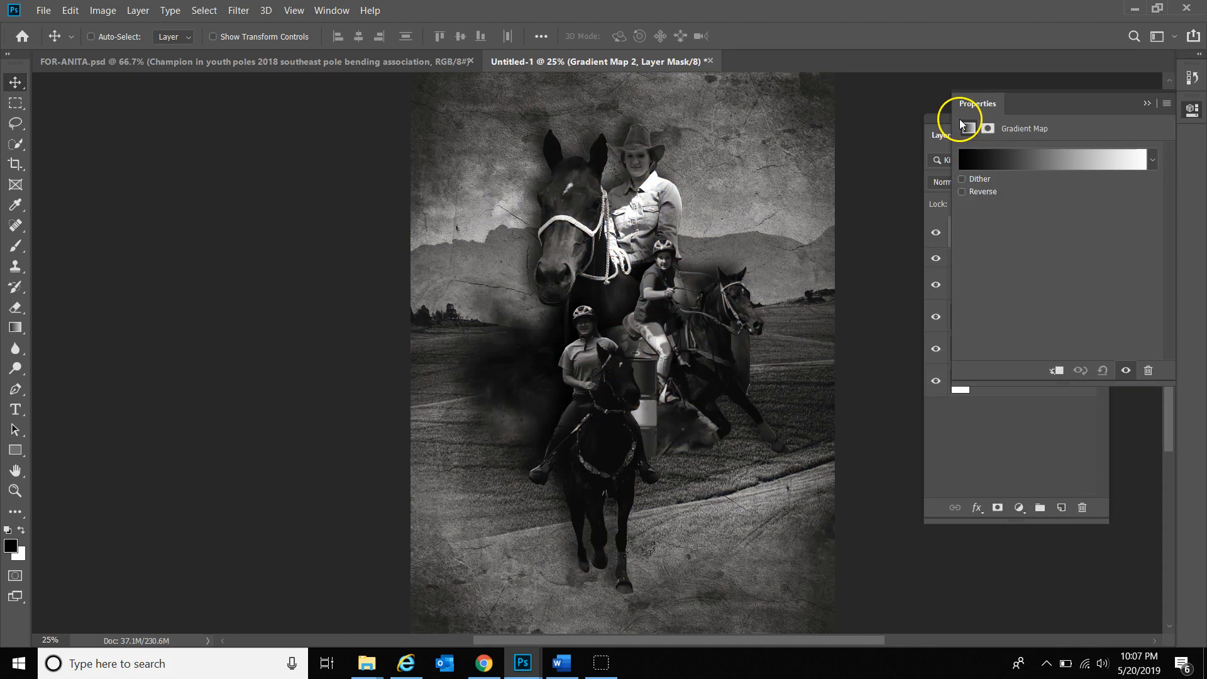
click(1147, 103)
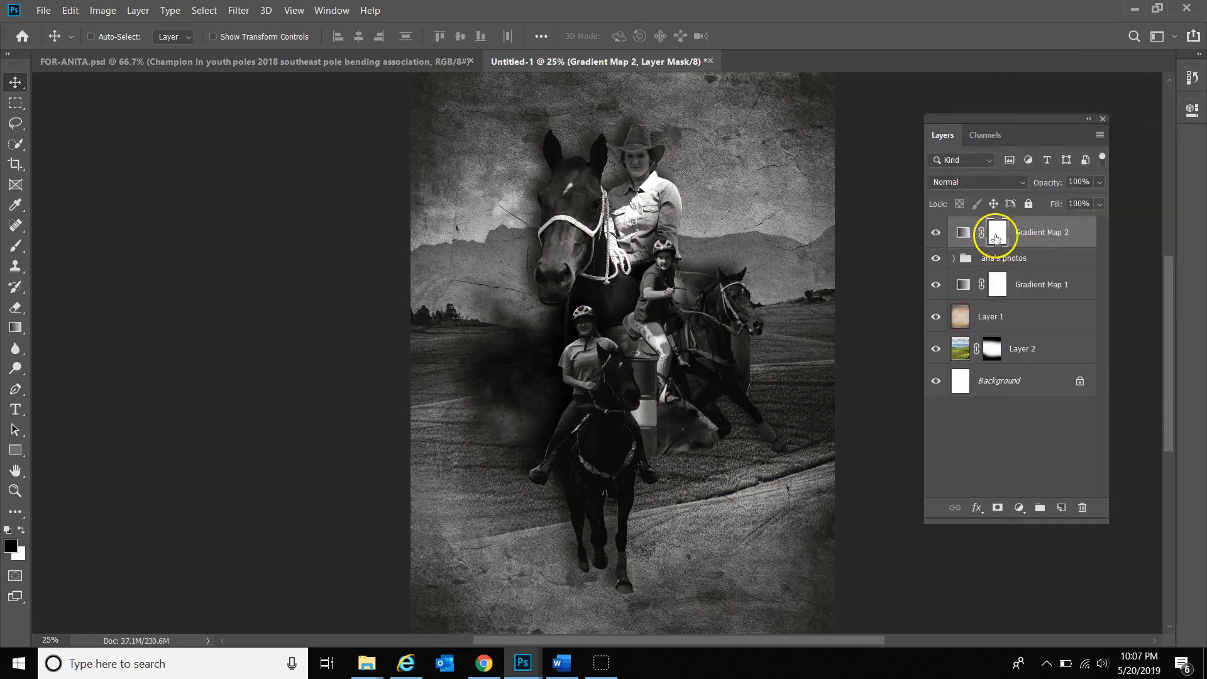
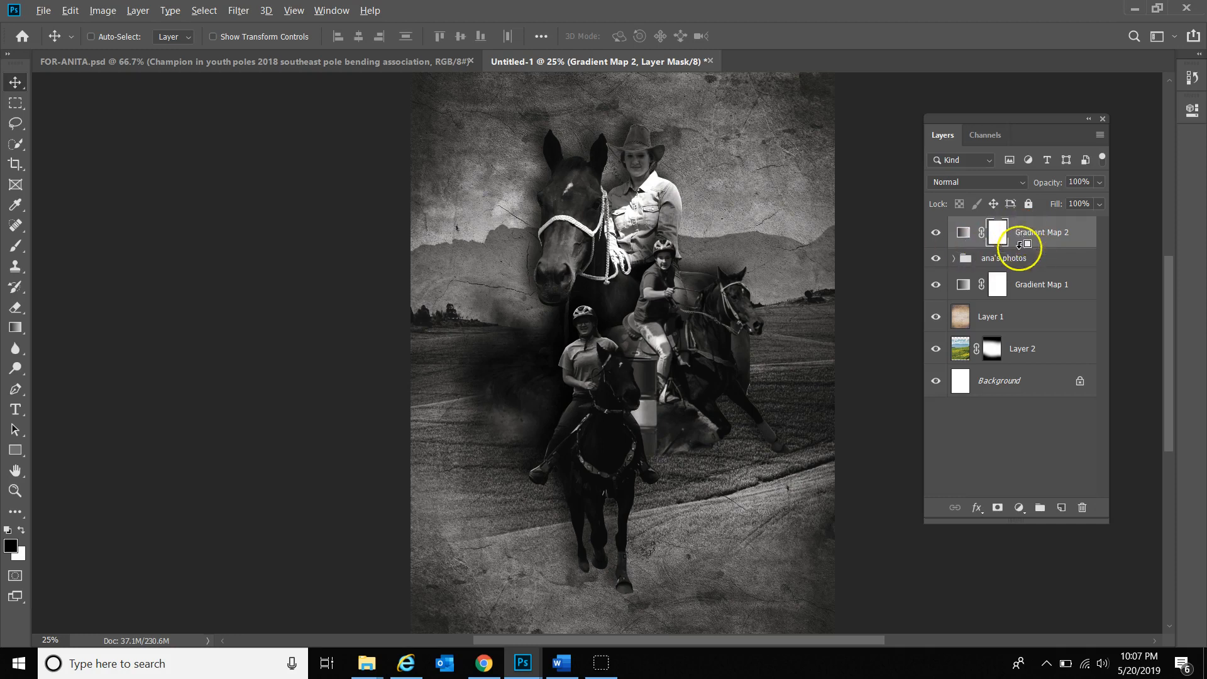
alt+click(1022, 247)
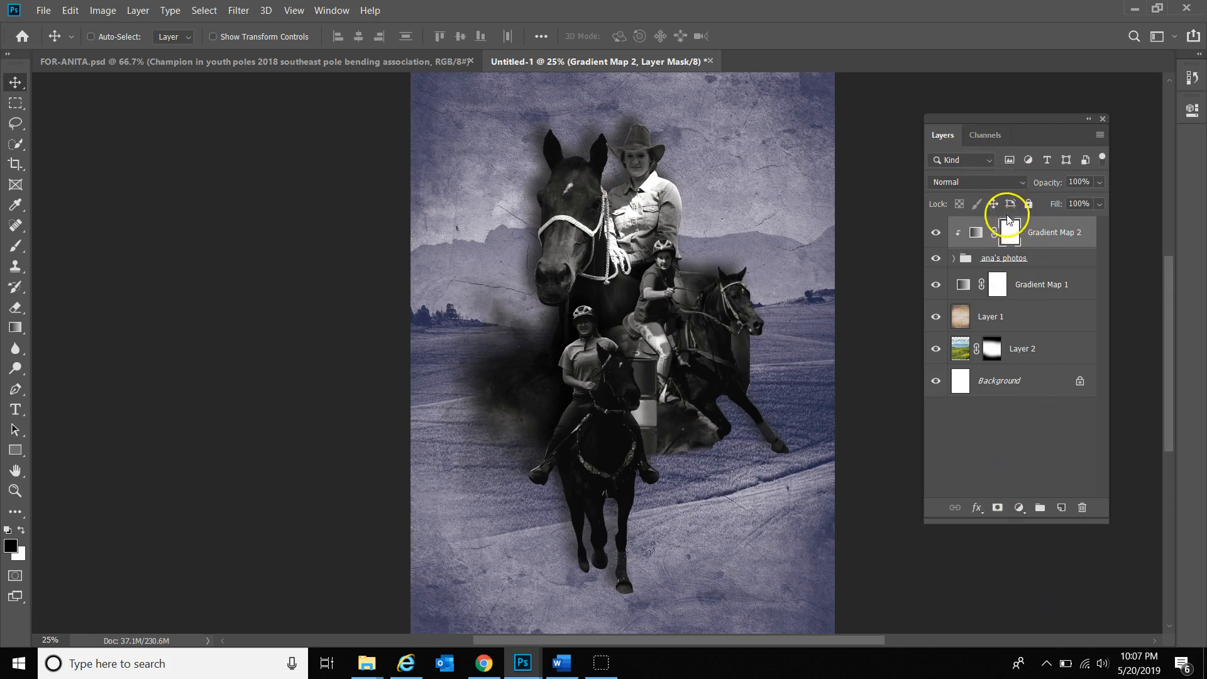
Set the dark stop of the clipped gradient map to navy 061d48 and apply the navy-to-white gradient
click(977, 234)
double_click(978, 239)
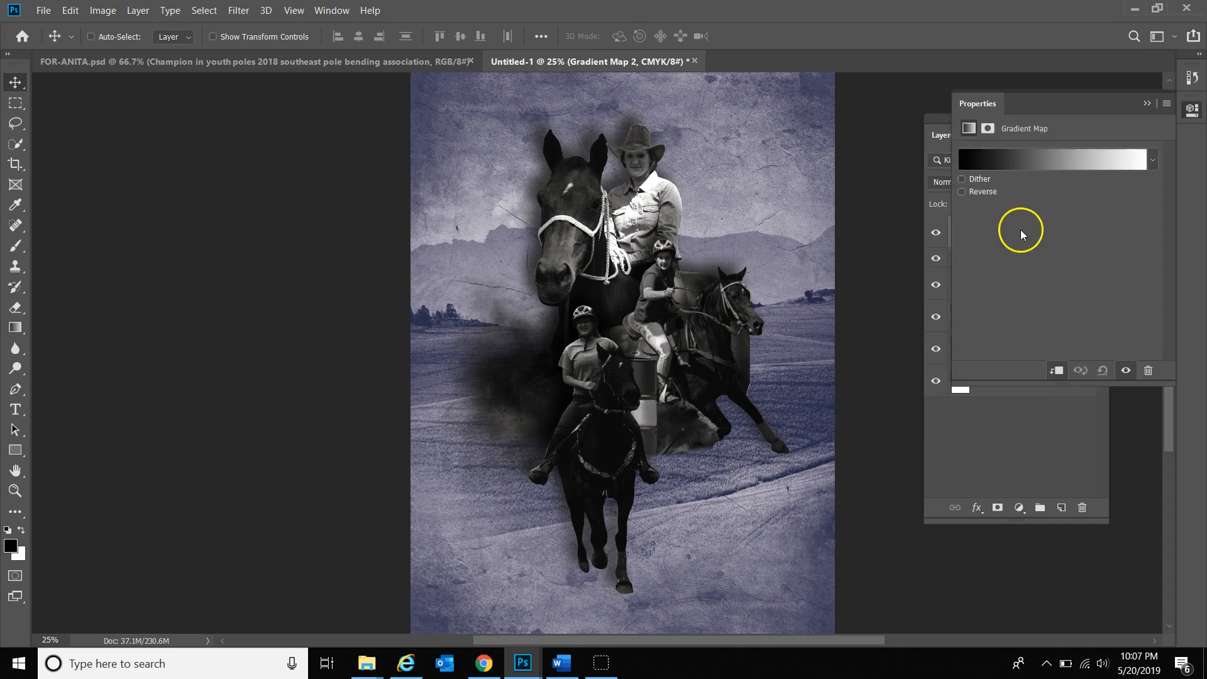
click(1015, 167)
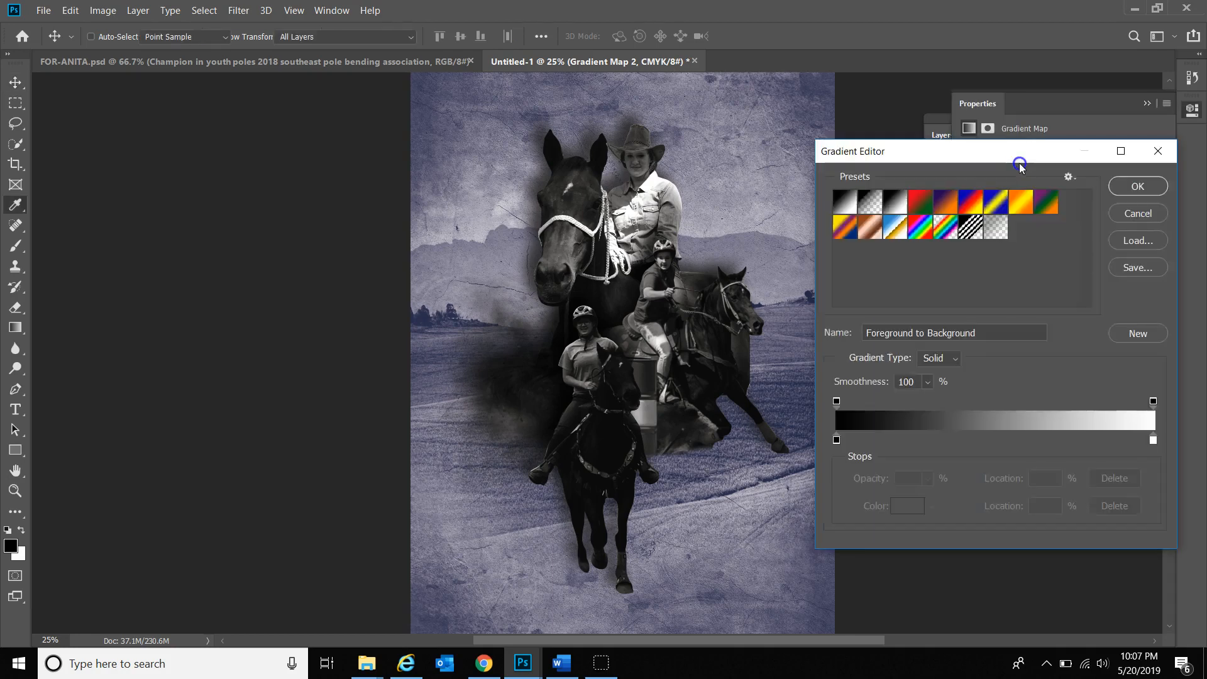
double_click(837, 439)
click(943, 303)
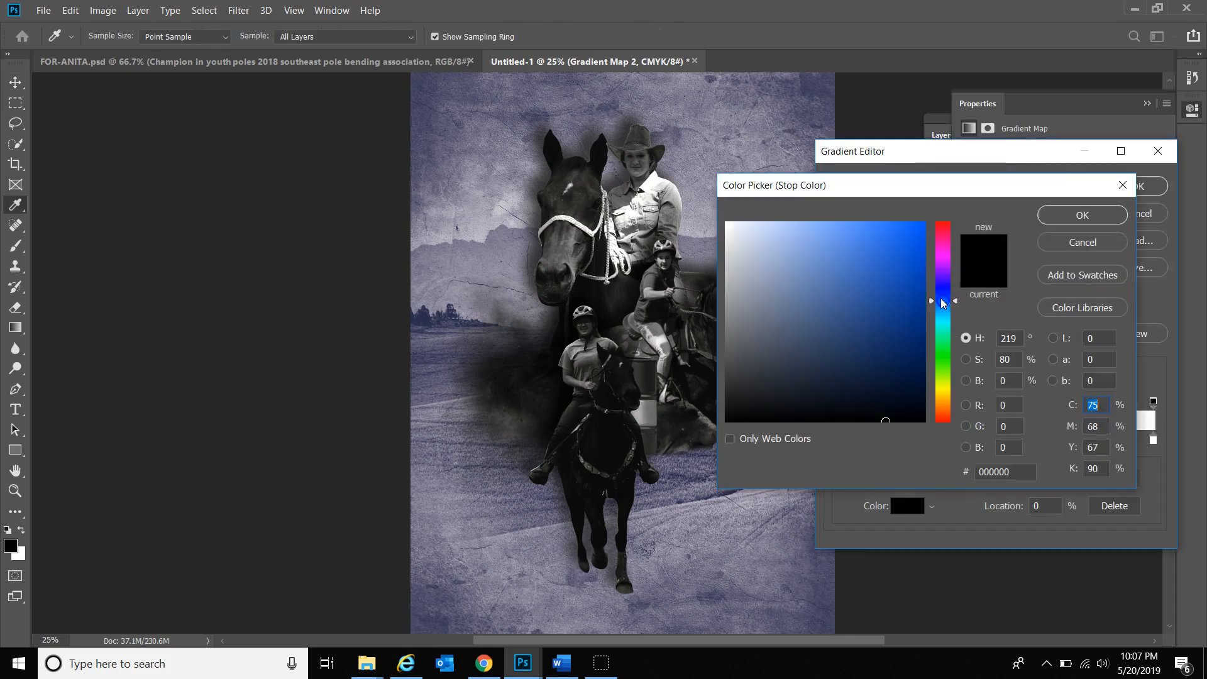
click(893, 307)
click(883, 346)
click(910, 365)
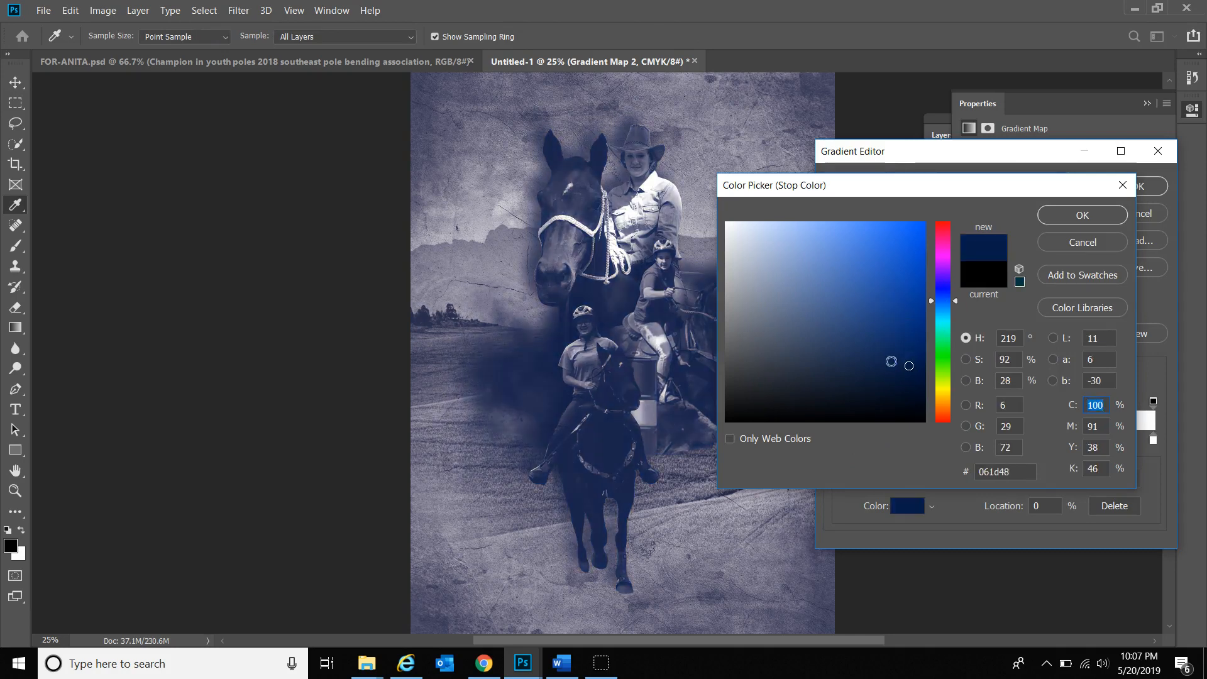
click(1084, 217)
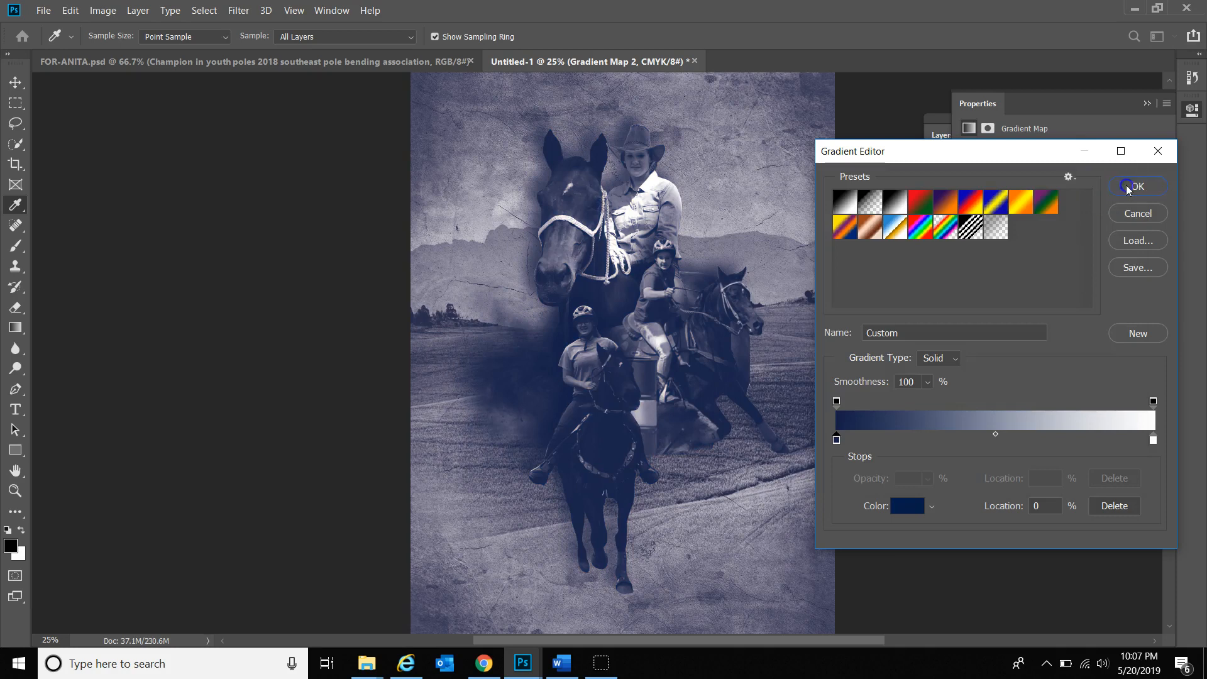
click(1129, 188)
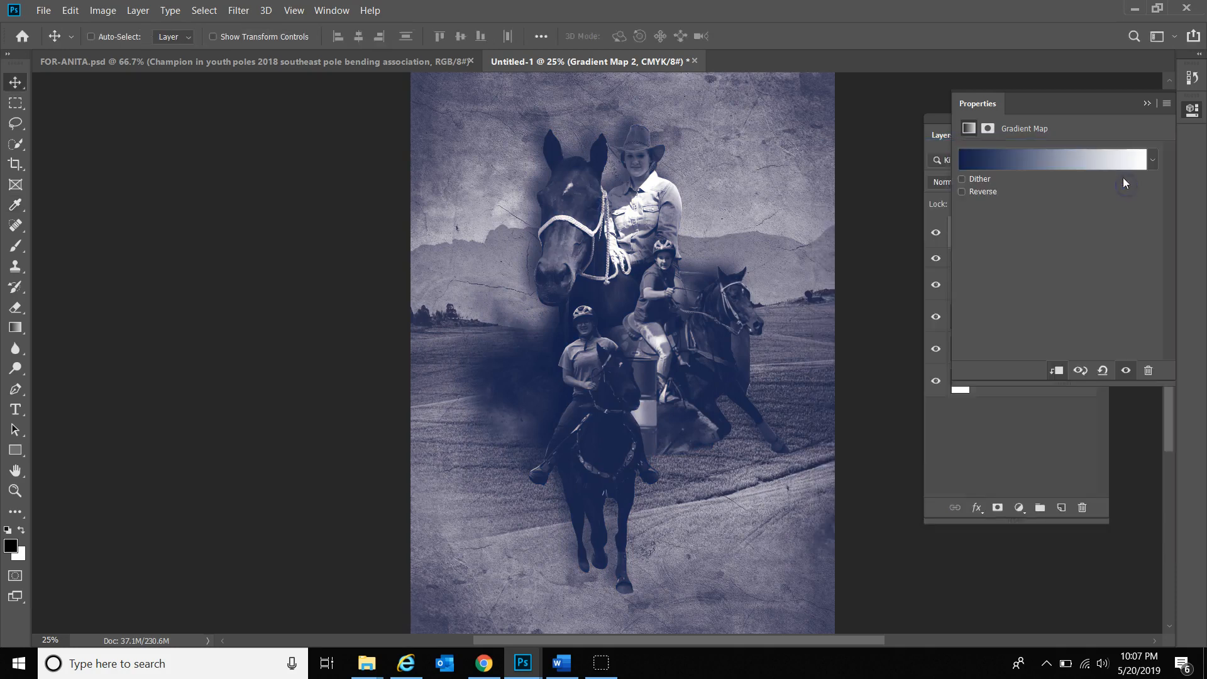
click(1154, 104)
Set the clipped gradient map layer's blending mode to Overlay
click(976, 182)
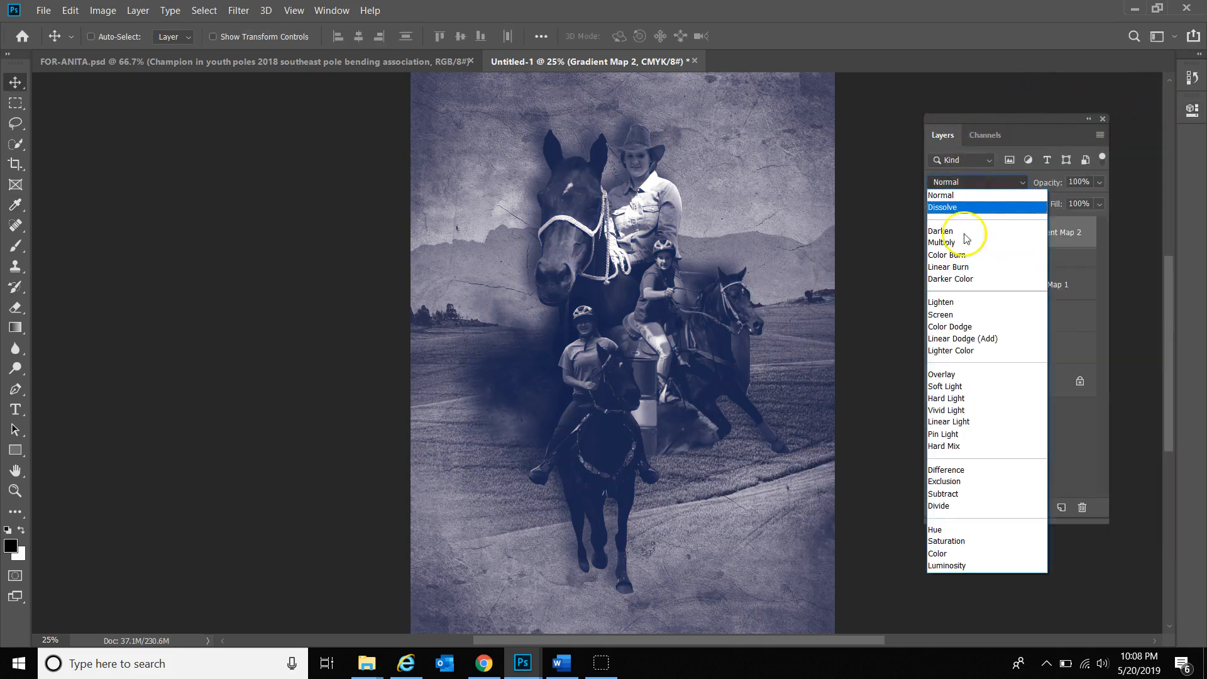
click(950, 318)
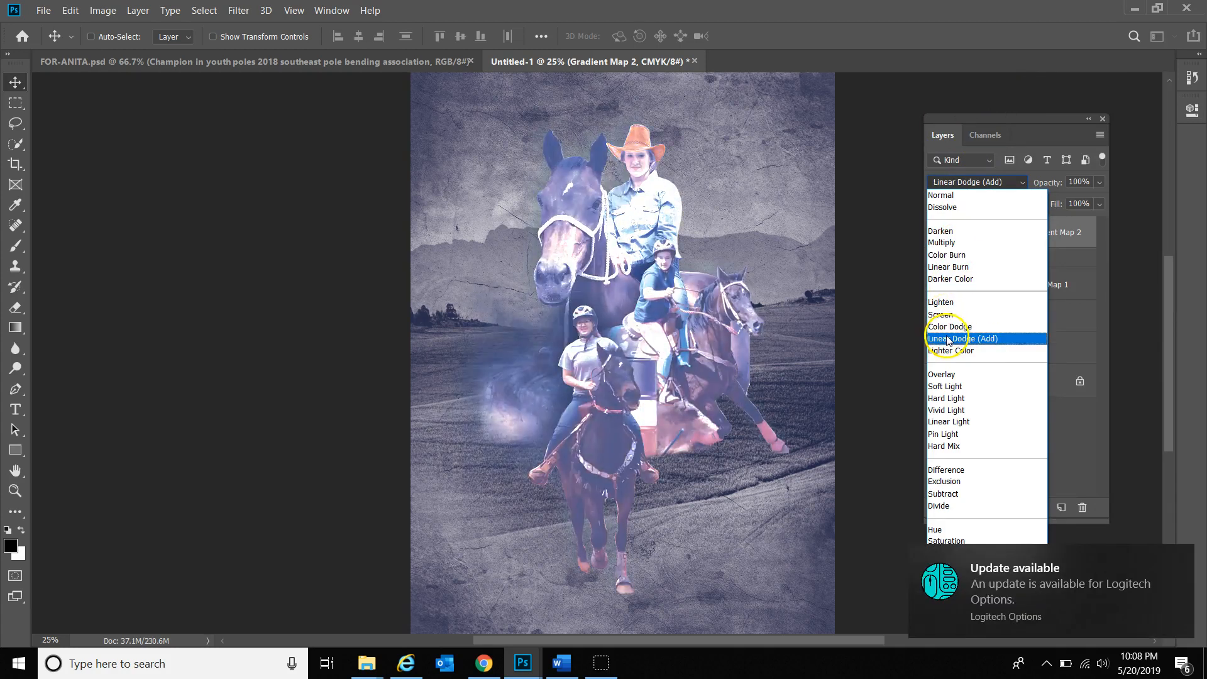
click(942, 376)
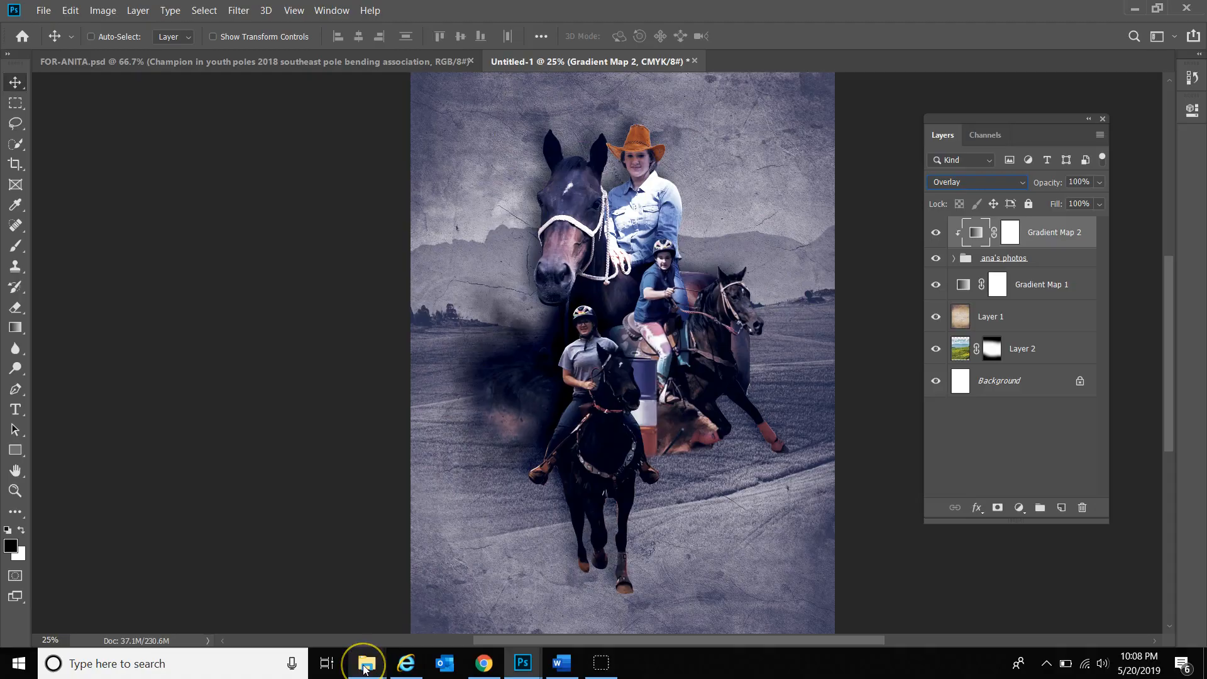
Switch to File Explorer and open the side-view photo E979C9C9-C1A7-45CA-8895-AE9D1281B025 in Adobe Photoshop CC 2019
mouse_move(365, 661)
click(181, 600)
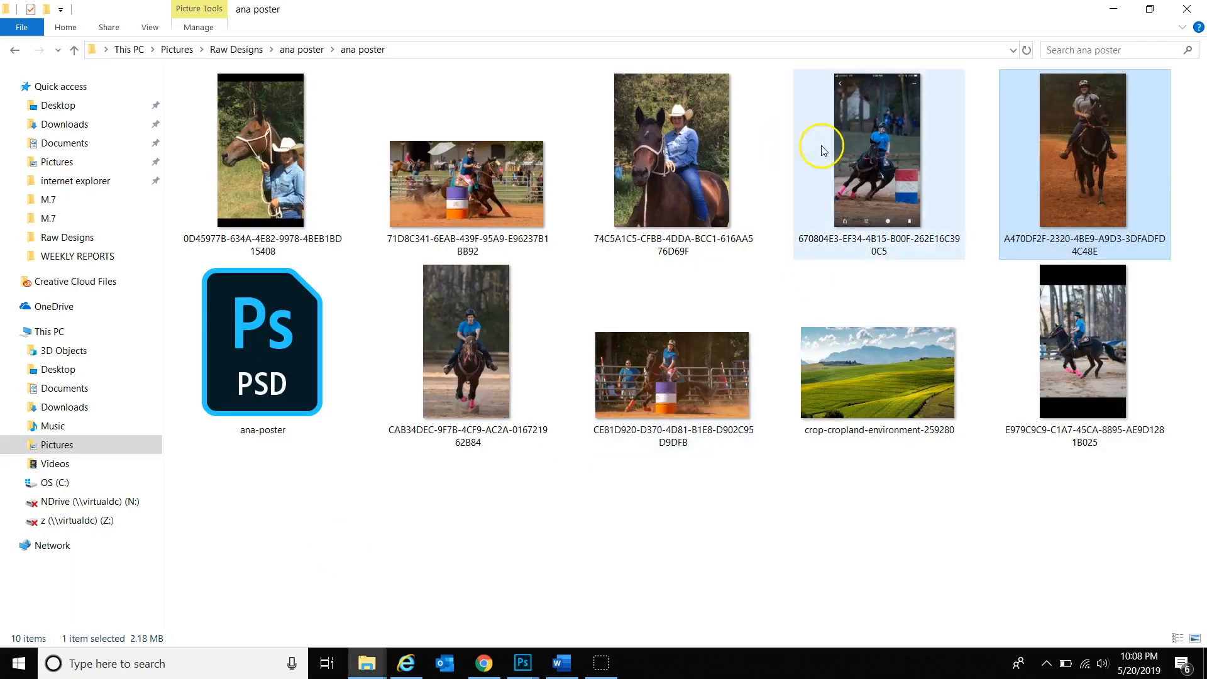
click(1083, 362)
right_click(1104, 336)
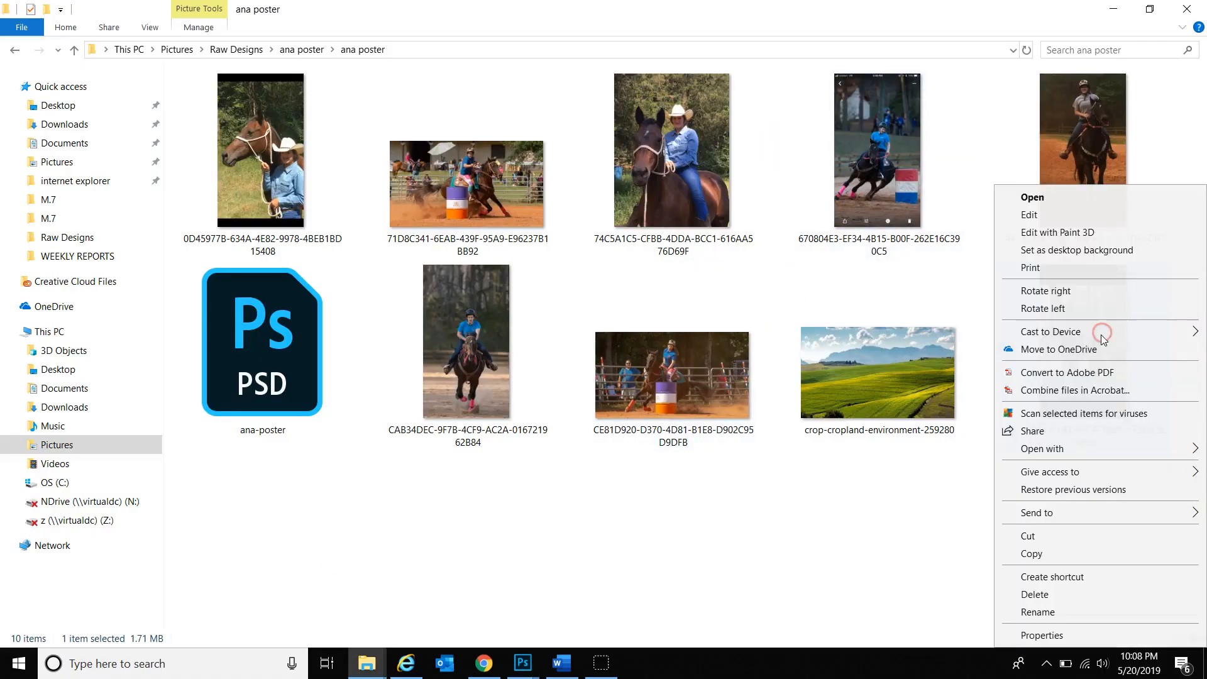
mouse_move(1031, 449)
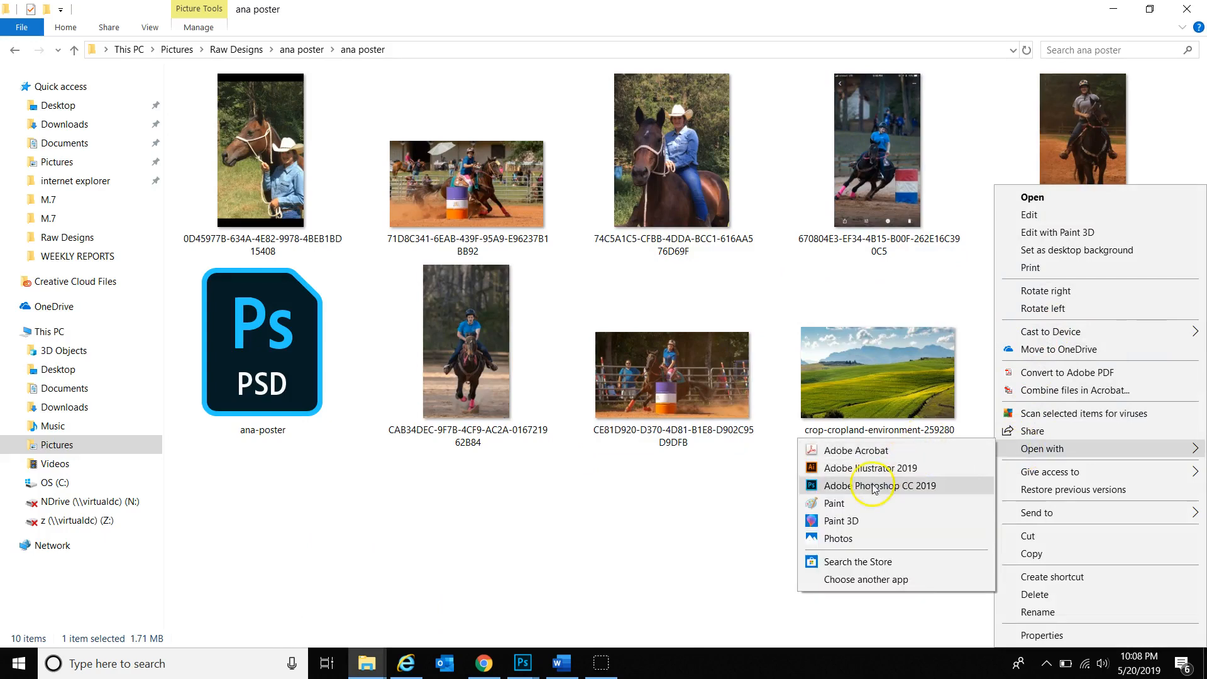
click(925, 485)
Copy the side-view rider photo into the poster, close its source document, and position the photo in the poster's upper-right area
drag(828, 54, 126, 101)
drag(123, 301, 434, 116)
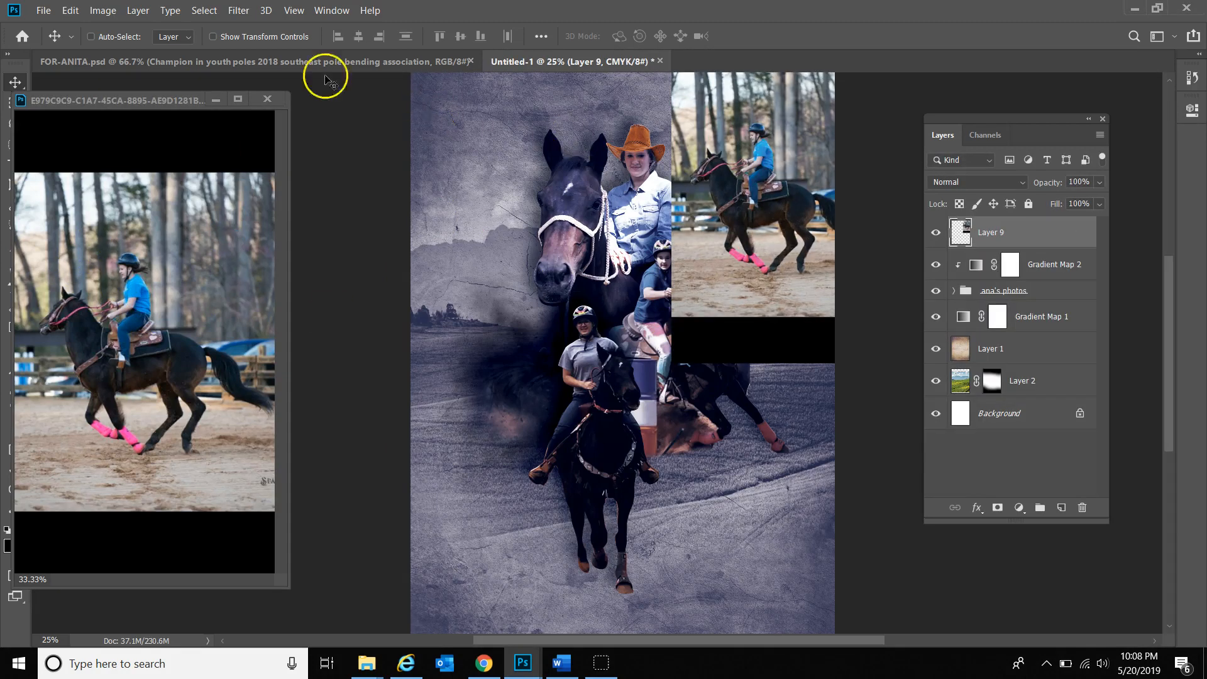
click(267, 99)
drag(776, 207, 737, 232)
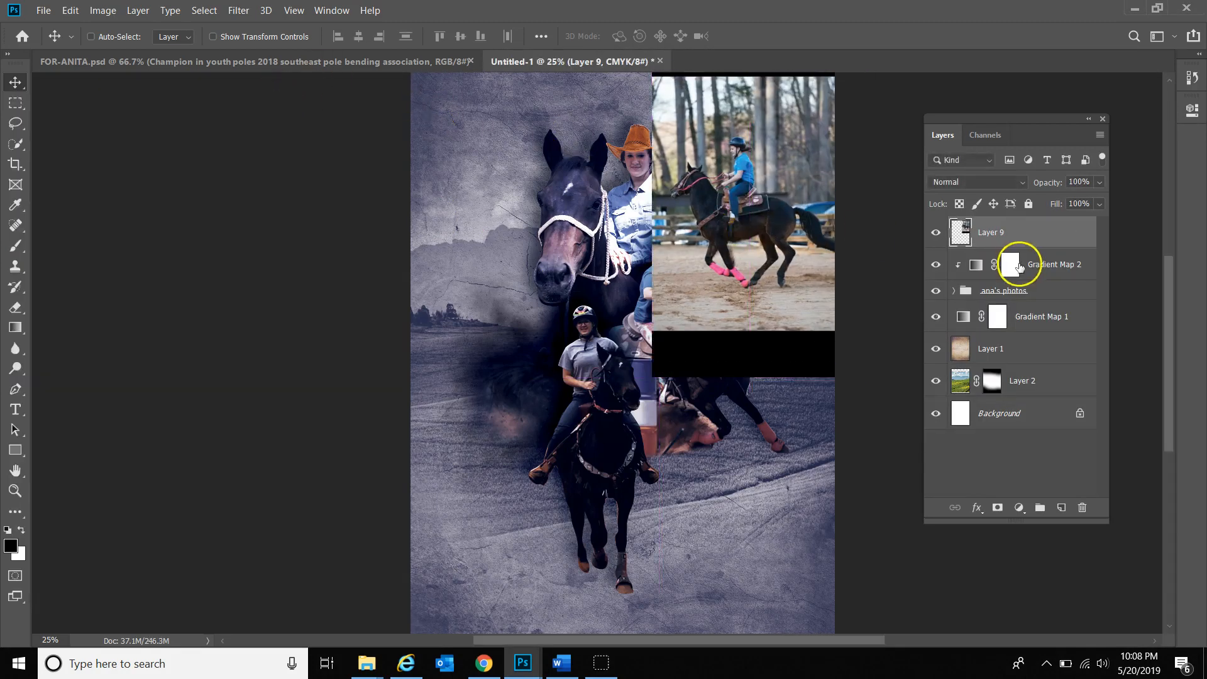
Add a layer mask to the side-view photo and fade its left and lower edges with a soft 1000 px black brush
click(997, 508)
key(b)
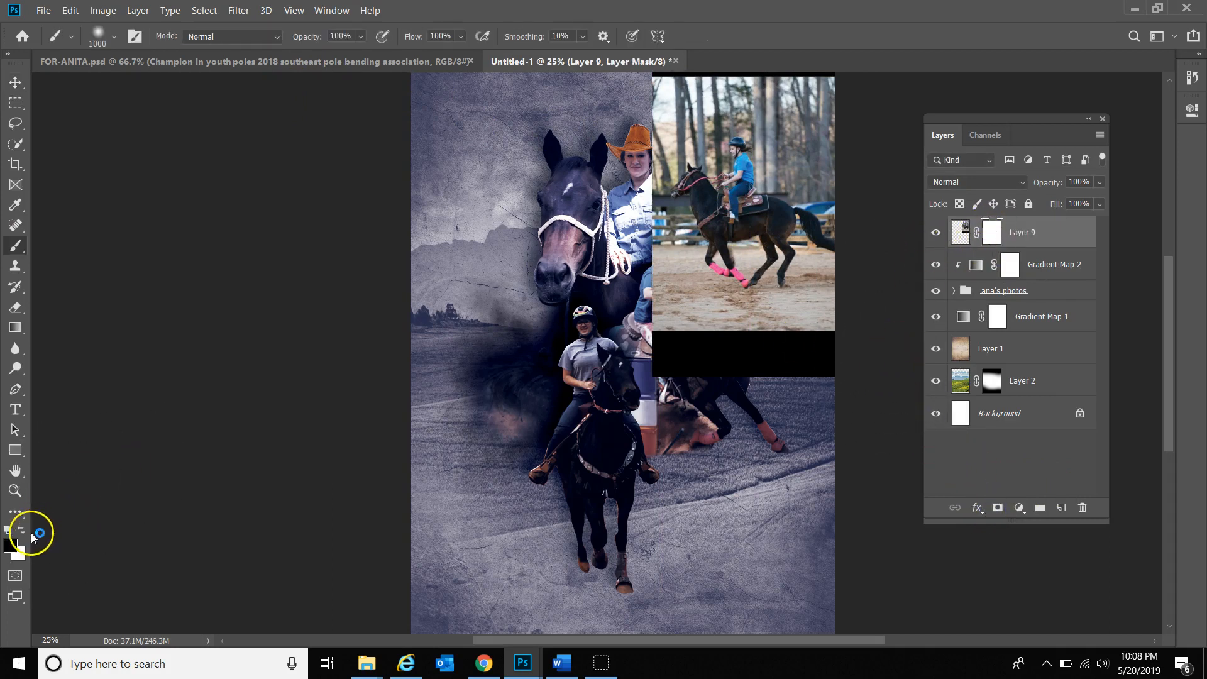
mouse_move(839, 337)
mouse_down()
mouse_move(680, 367)
mouse_move(823, 391)
mouse_up()
mouse_move(634, 346)
mouse_down()
mouse_move(601, 222)
mouse_move(593, 247)
mouse_move(580, 125)
mouse_move(578, 163)
mouse_move(598, 110)
mouse_move(586, 228)
mouse_move(583, 108)
mouse_up()
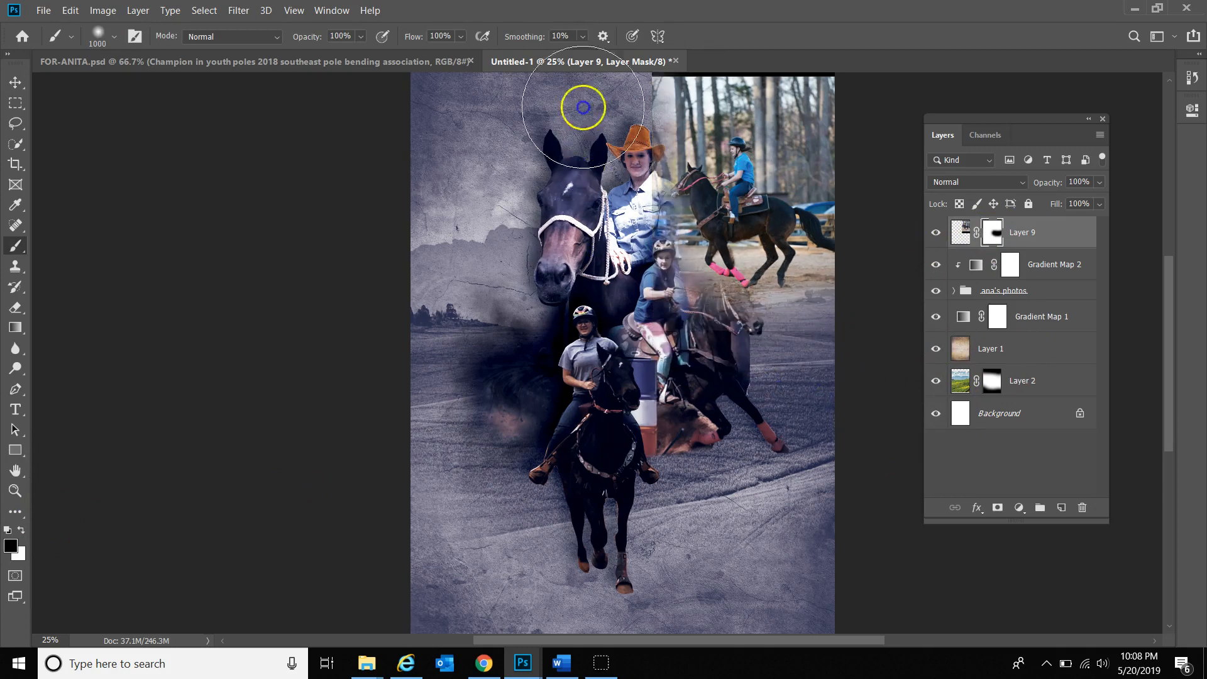
drag(640, 65, 634, 97)
drag(730, 102, 698, 62)
key(z)
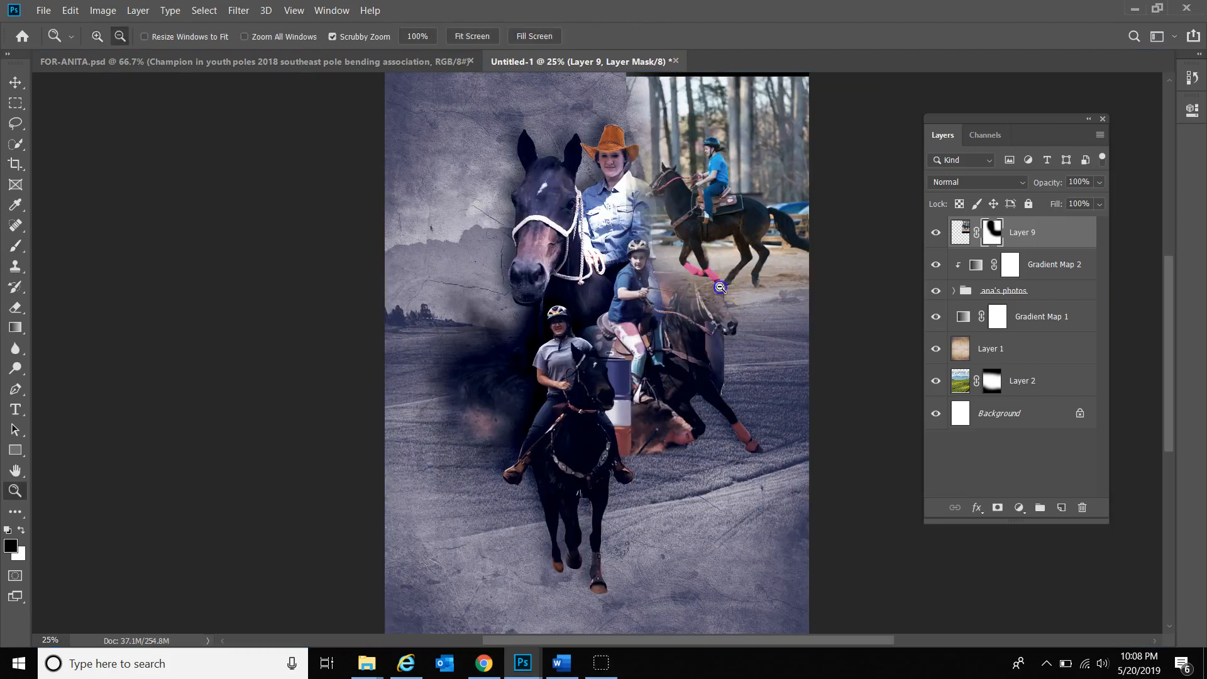
alt+click(722, 287)
key(b)
drag(573, 186, 539, 175)
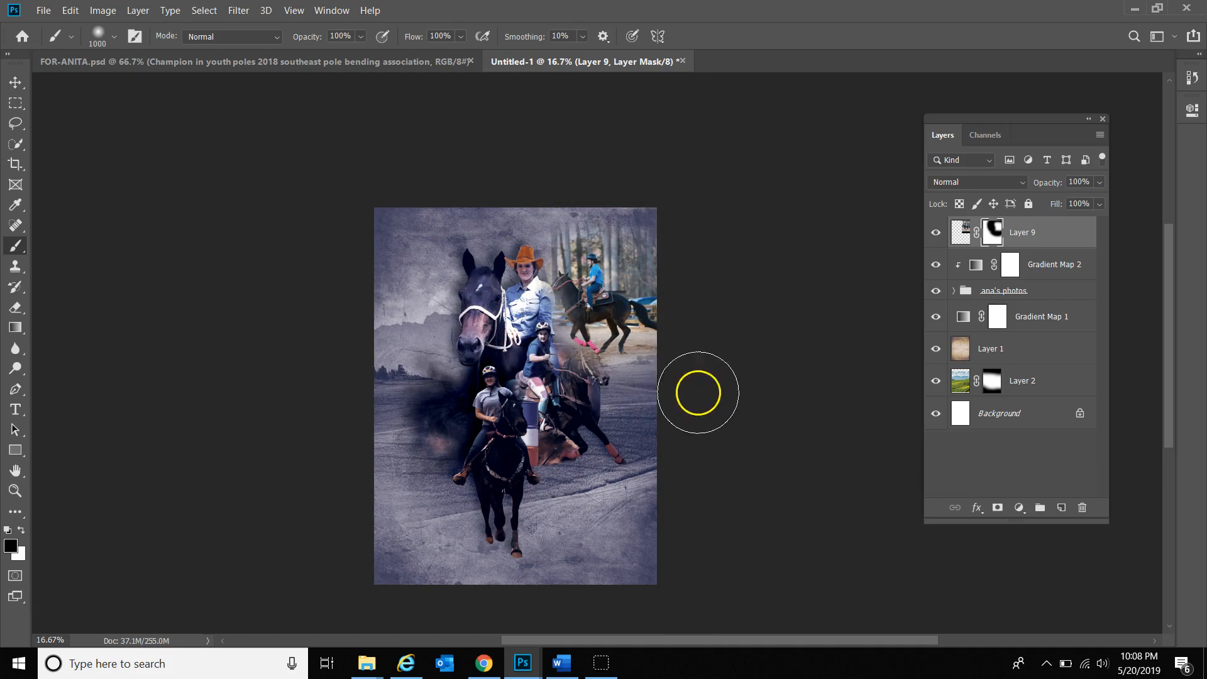
Move the masked photo layer directly below Gradient Map 1 and shift the photo slightly up and right at 53% opacity
key(v)
drag(1046, 238, 1040, 333)
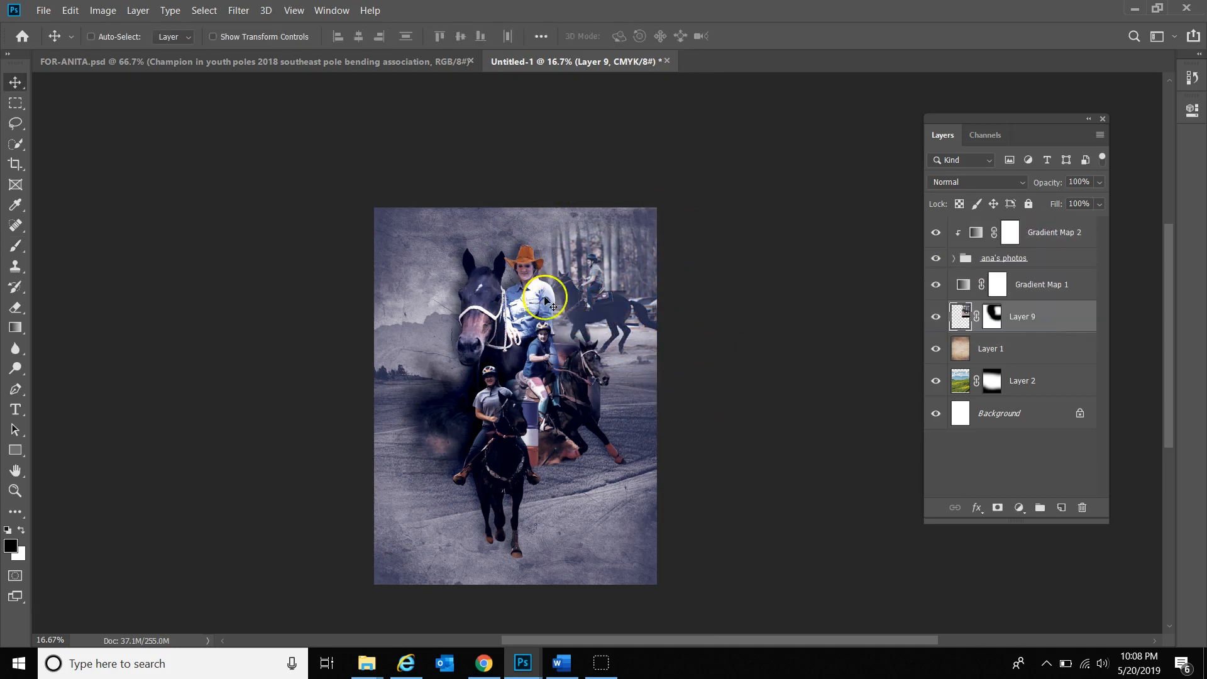
drag(601, 274, 614, 260)
click(1100, 182)
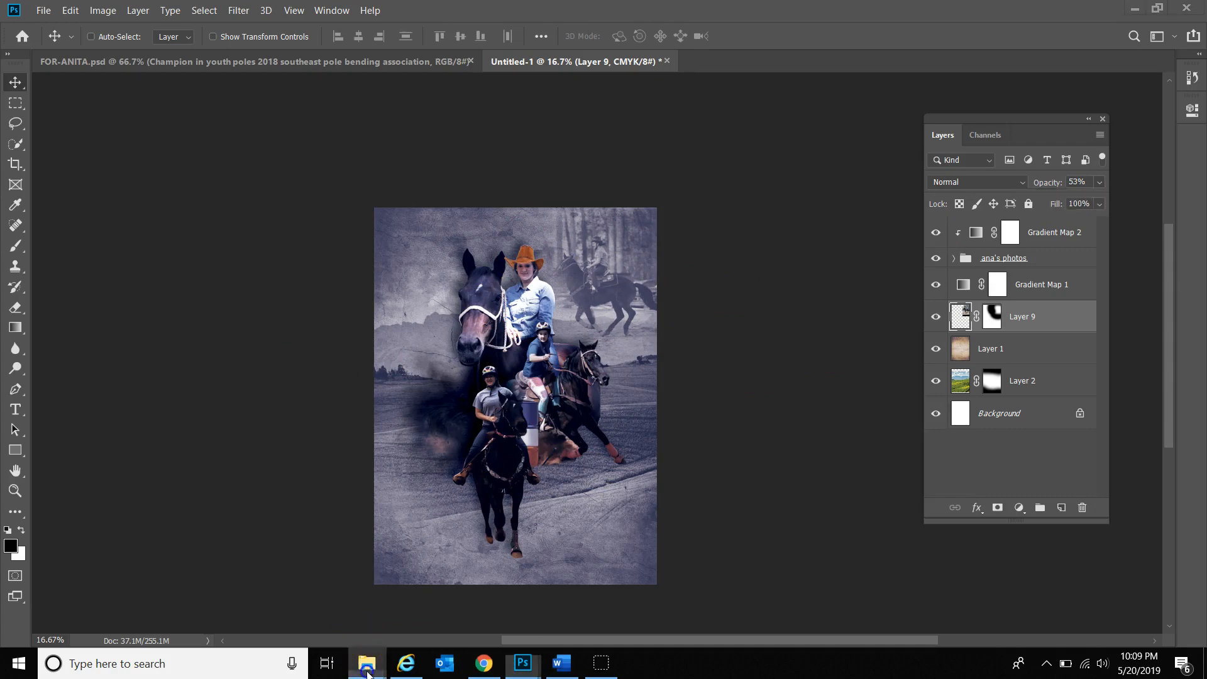
Switch to File Explorer and open the barrel-racing photo 670804E3-EF34-4B15-B00F-262E16C390C5 in Adobe Photoshop CC 2019
mouse_move(365, 660)
click(242, 627)
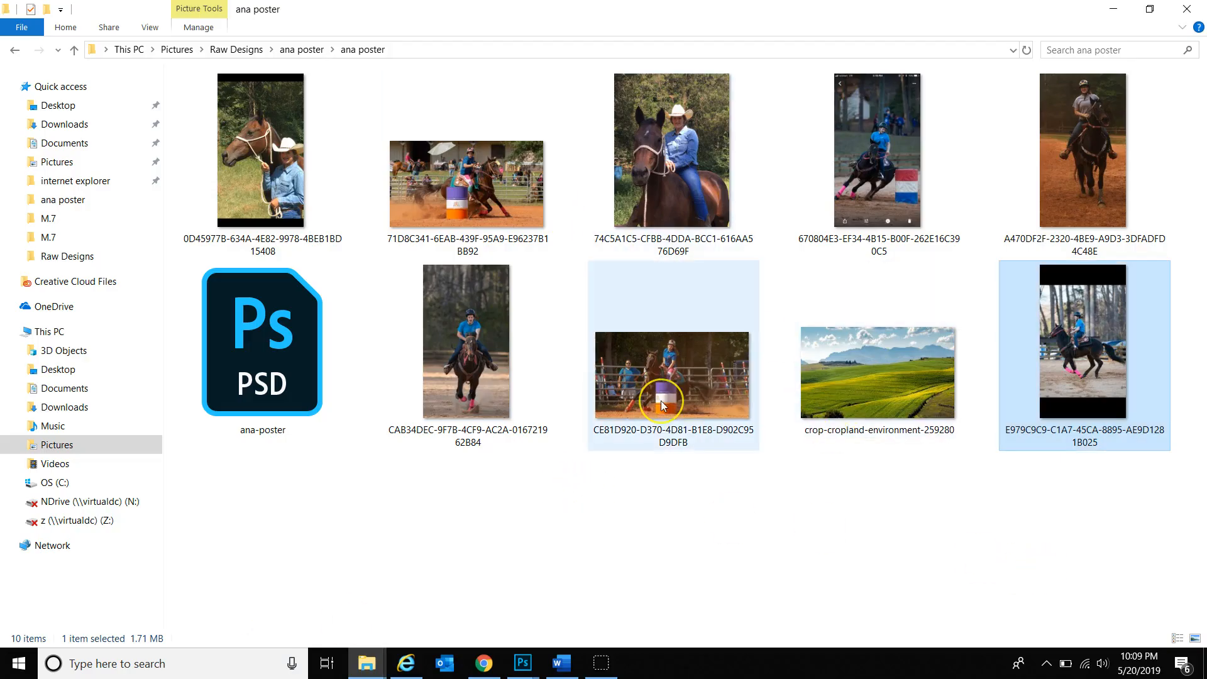
drag(475, 9, 547, 3)
click(882, 179)
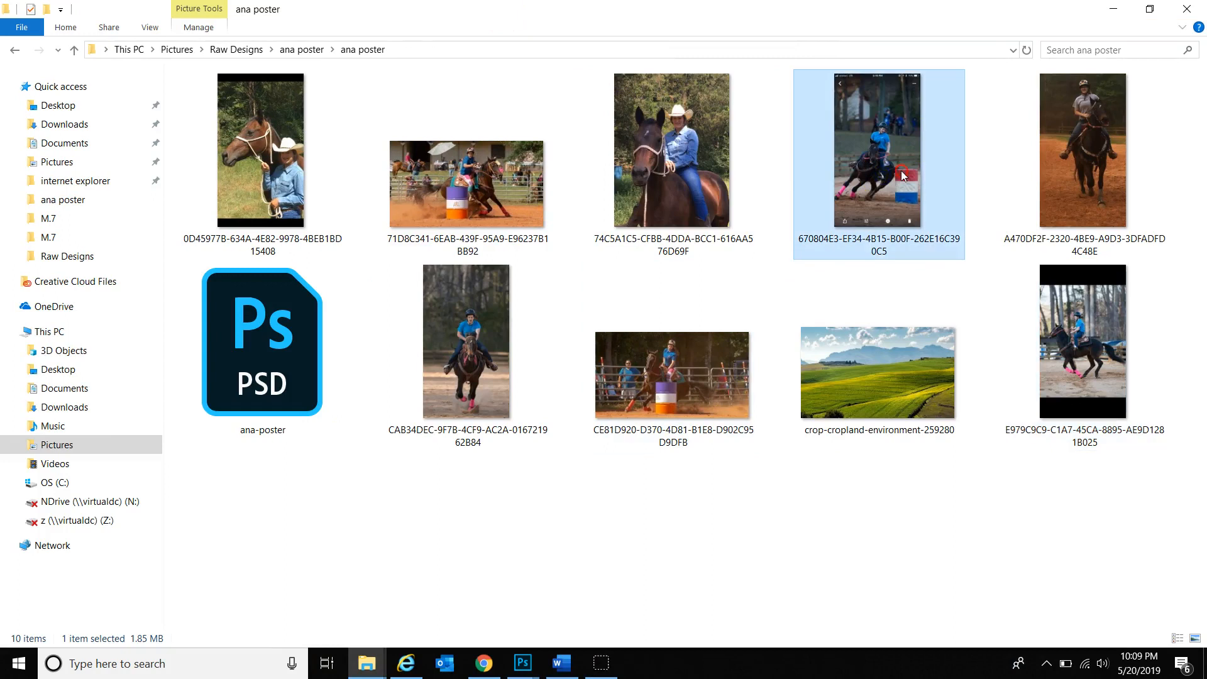
right_click(902, 176)
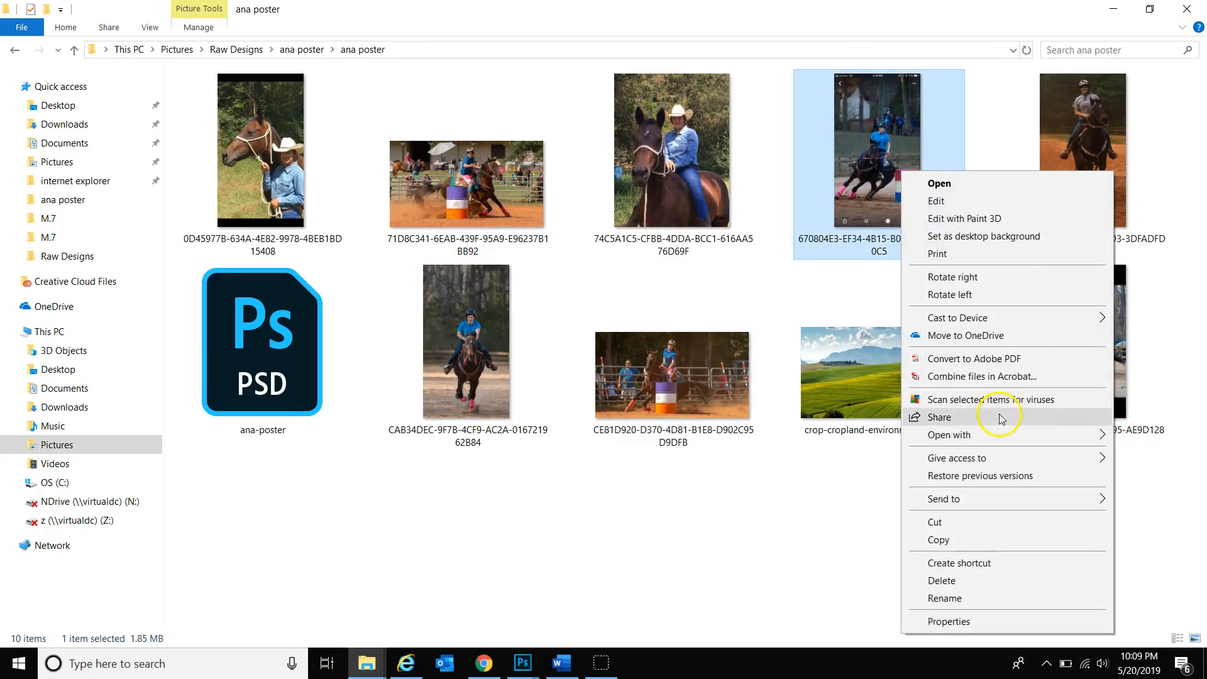
mouse_move(997, 436)
click(736, 472)
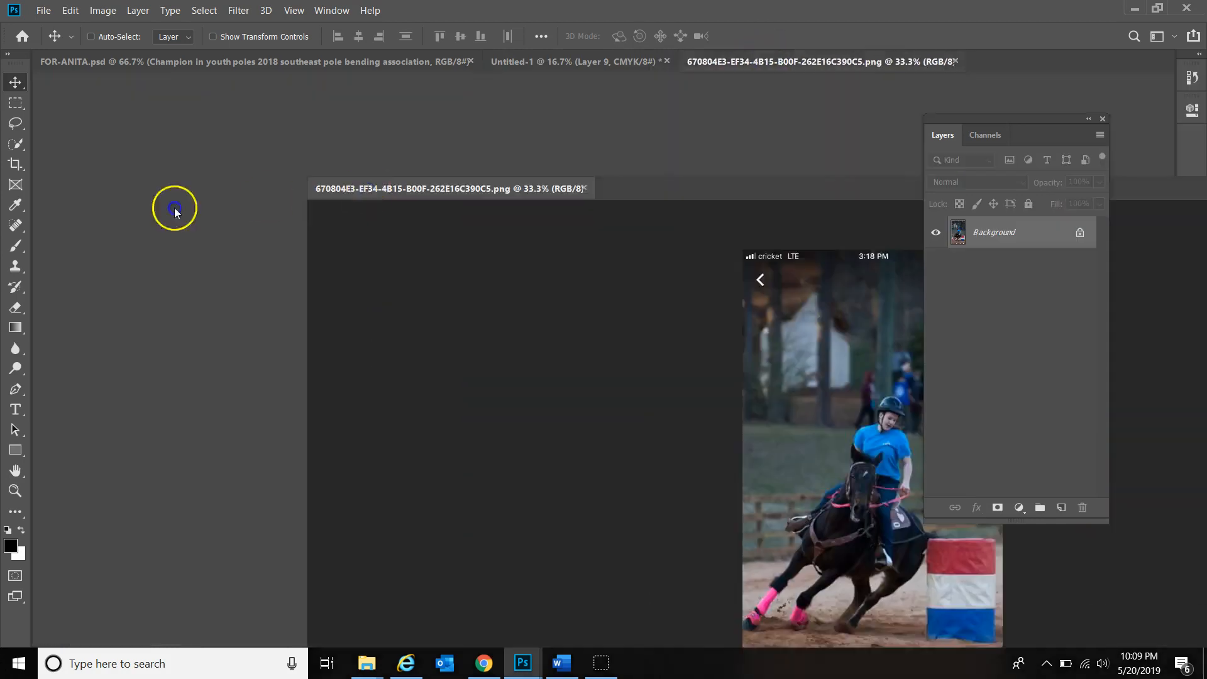
Copy the barrel-racing photo into the poster above Layer 9, close its source document, and position it in the poster's upper-left area
drag(175, 211, 176, 211)
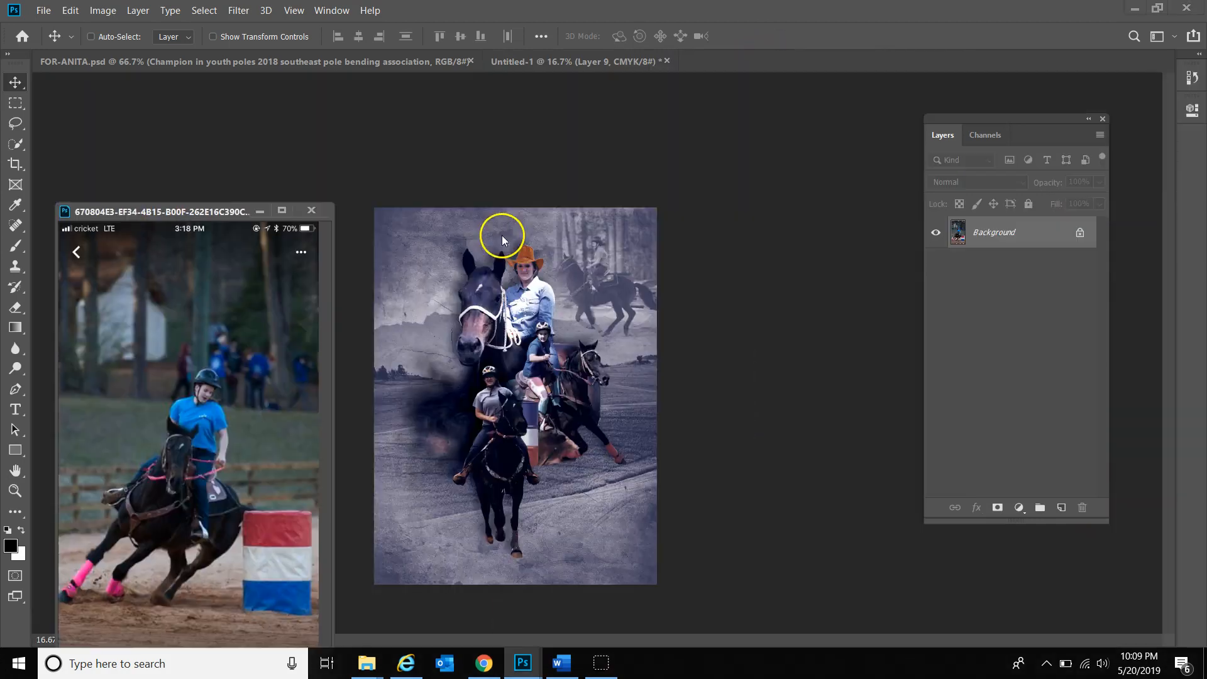
click(312, 210)
drag(406, 314, 470, 280)
Add a layer mask to the barrel-racing photo and fade its hard edges into the background with the soft black brush
click(999, 509)
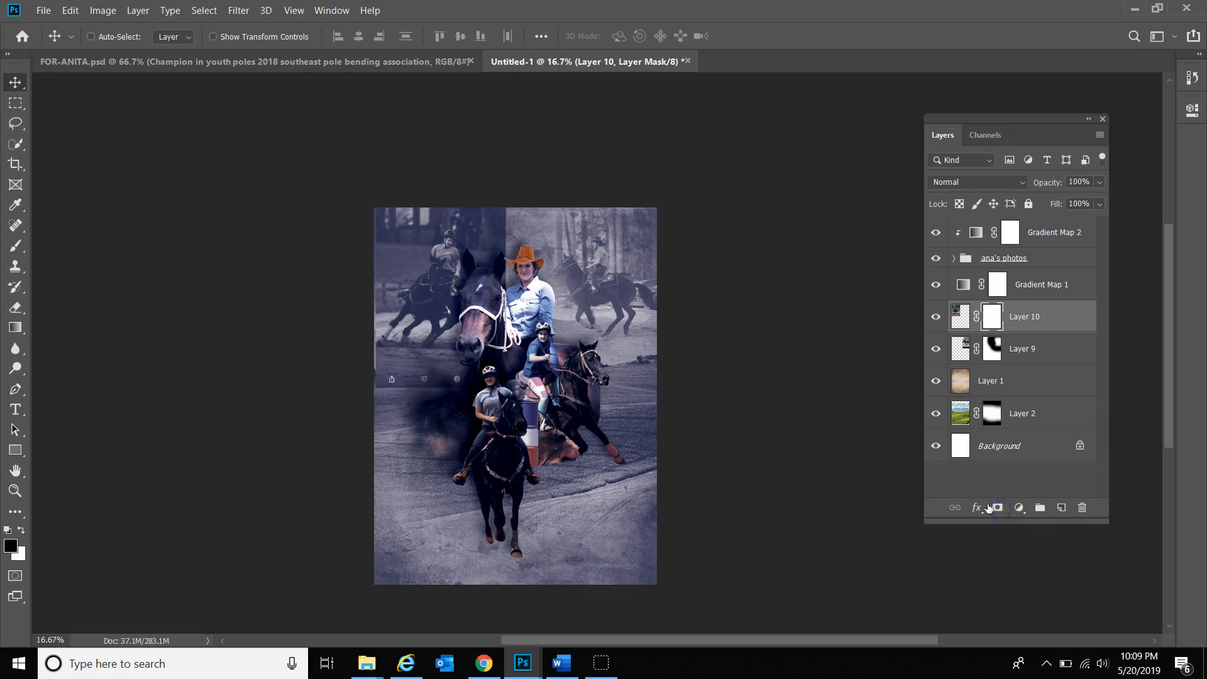
key(b)
mouse_move(439, 380)
mouse_down()
mouse_move(418, 395)
mouse_move(358, 382)
mouse_move(468, 403)
mouse_move(420, 407)
mouse_move(527, 351)
mouse_move(538, 236)
mouse_move(537, 261)
mouse_move(526, 214)
mouse_move(466, 174)
mouse_move(527, 175)
mouse_move(396, 169)
mouse_move(345, 205)
mouse_move(325, 312)
mouse_move(366, 326)
mouse_up()
Lower the barrel-racing photo's opacity to 49% and shift the photo slightly left behind the large horse
key(v)
click(1100, 182)
drag(1054, 203, 1062, 202)
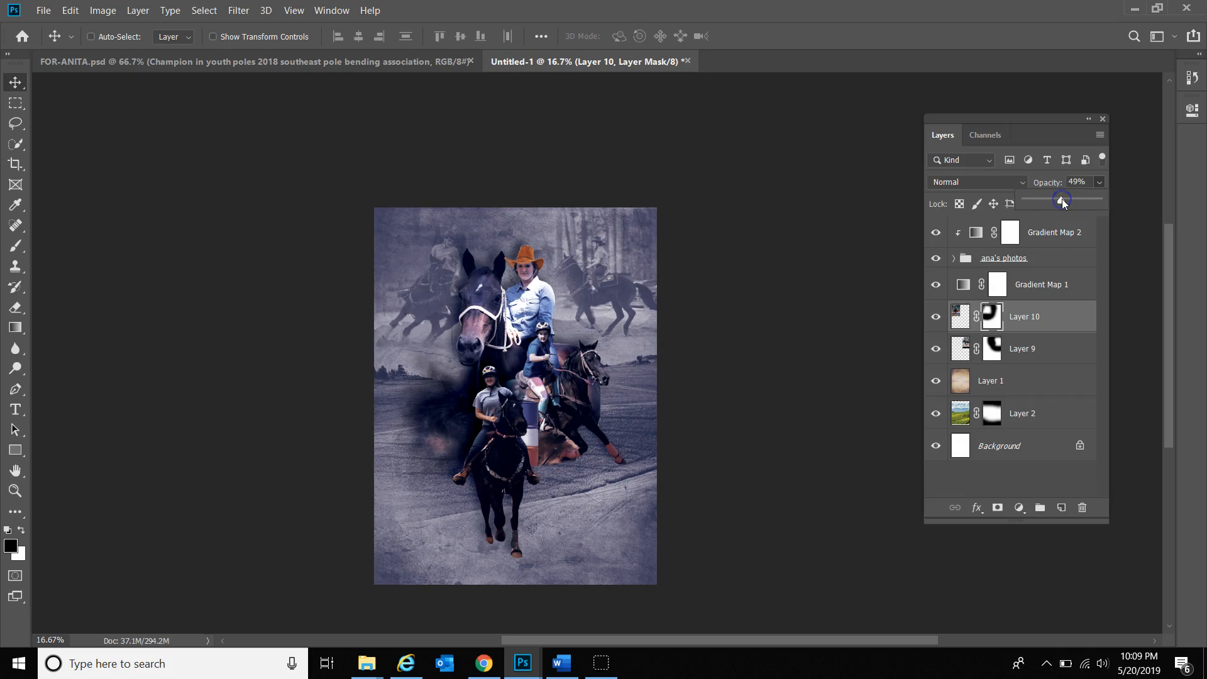
drag(463, 271, 448, 273)
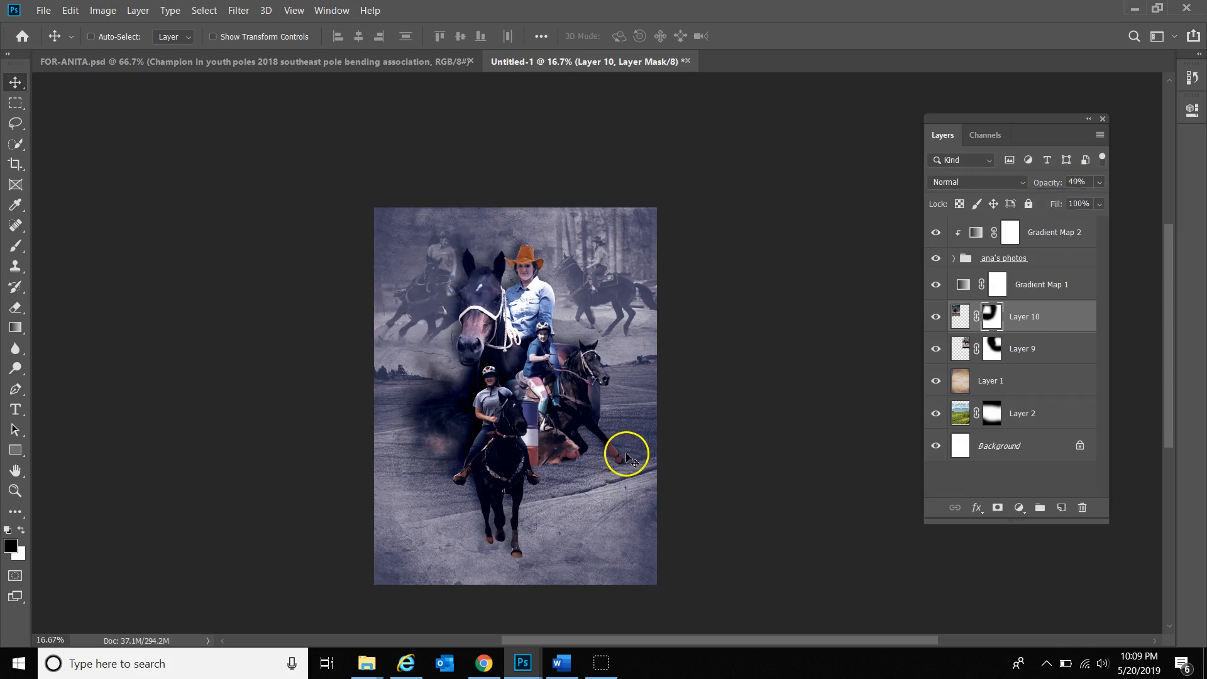
Add the text "dream" above Layer 1 on the lower-left part of the poster, behind the riders
key(z)
click(561, 501)
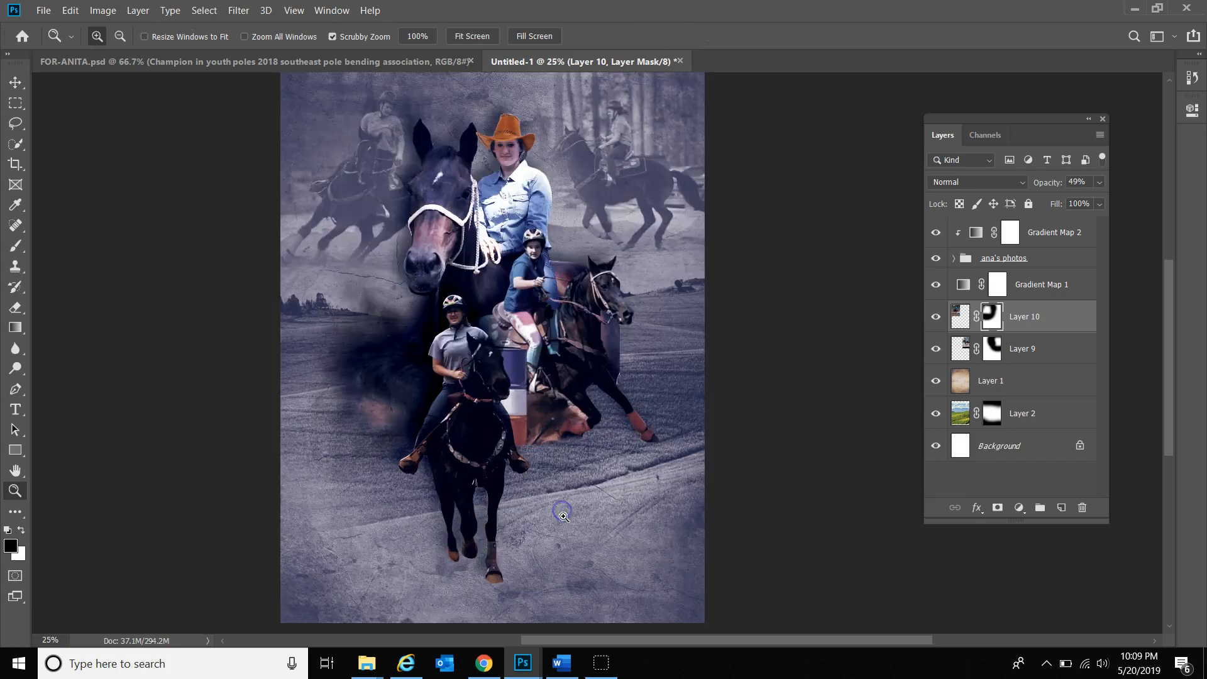
click(16, 82)
scroll(696, 509, up, 1)
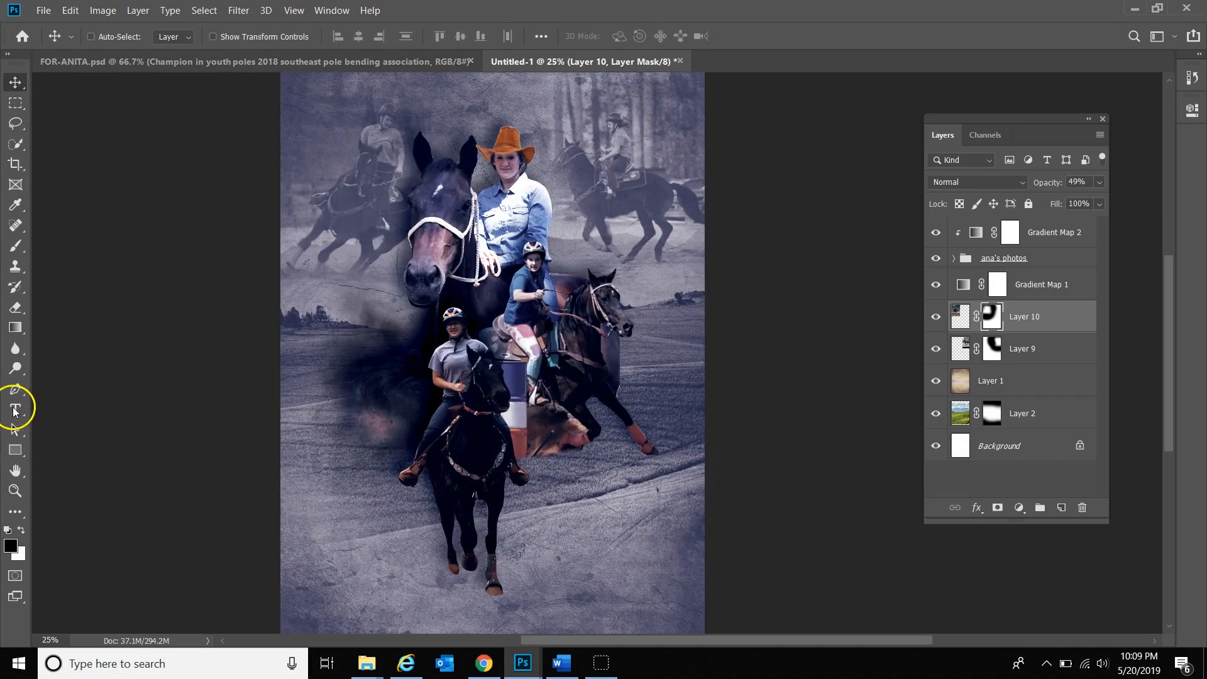
click(15, 410)
click(1024, 383)
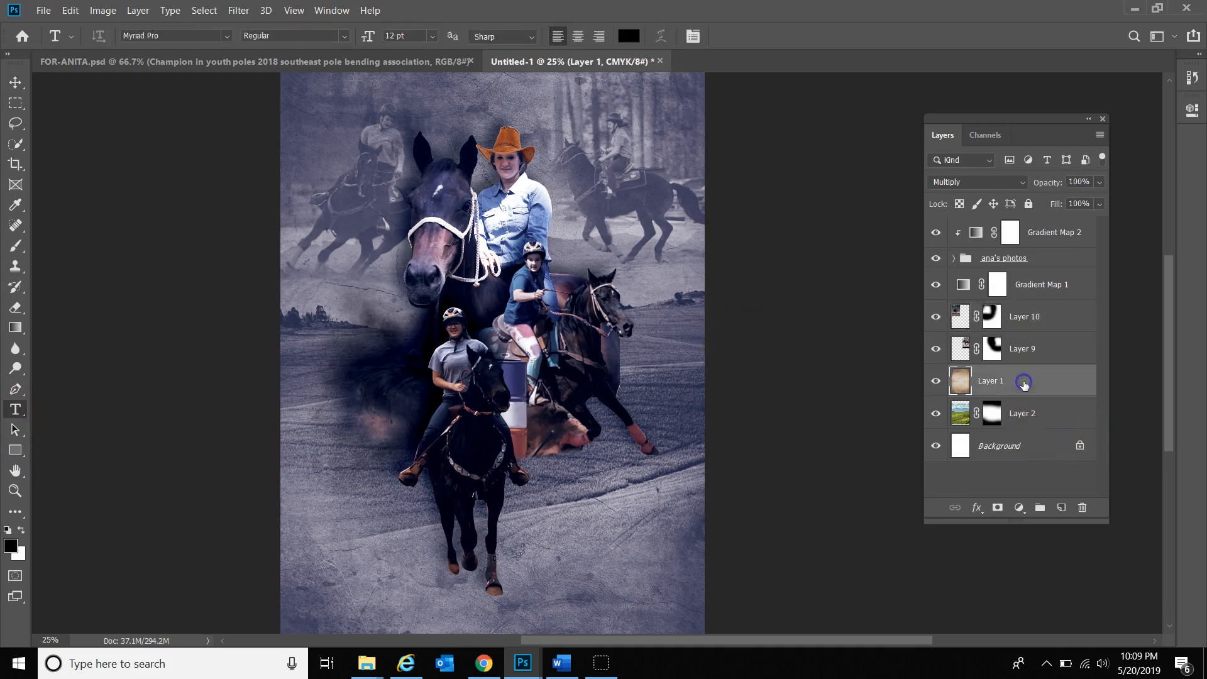
click(515, 487)
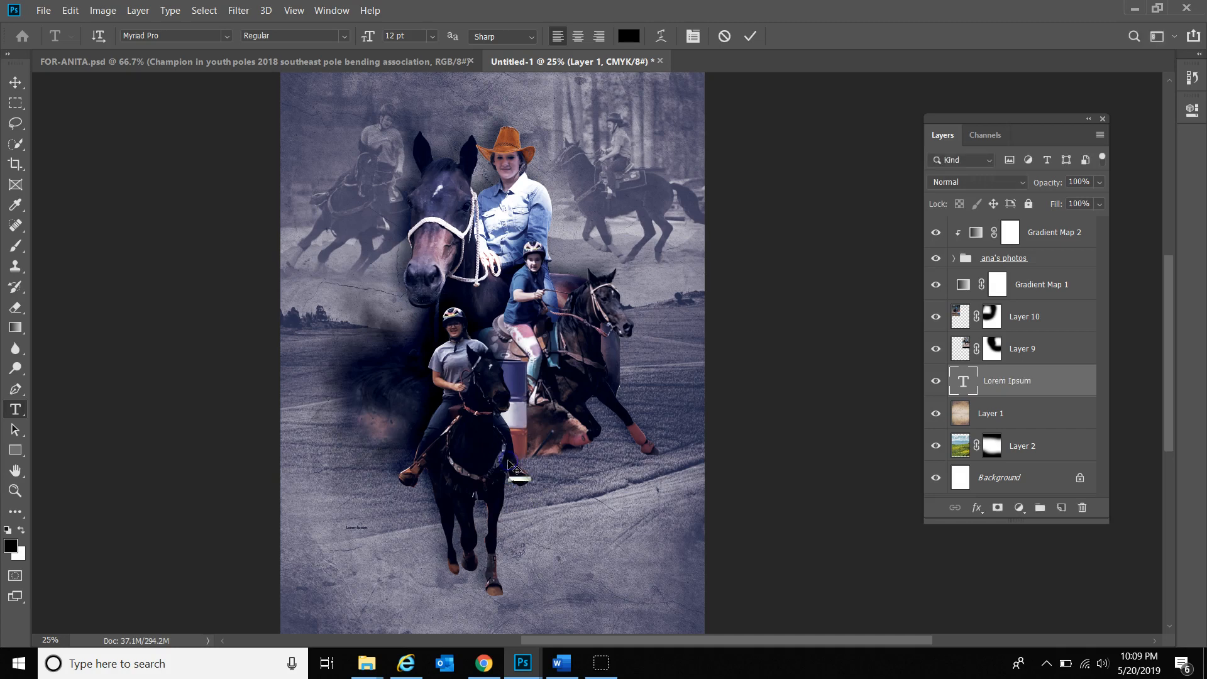
click(512, 468)
click(365, 527)
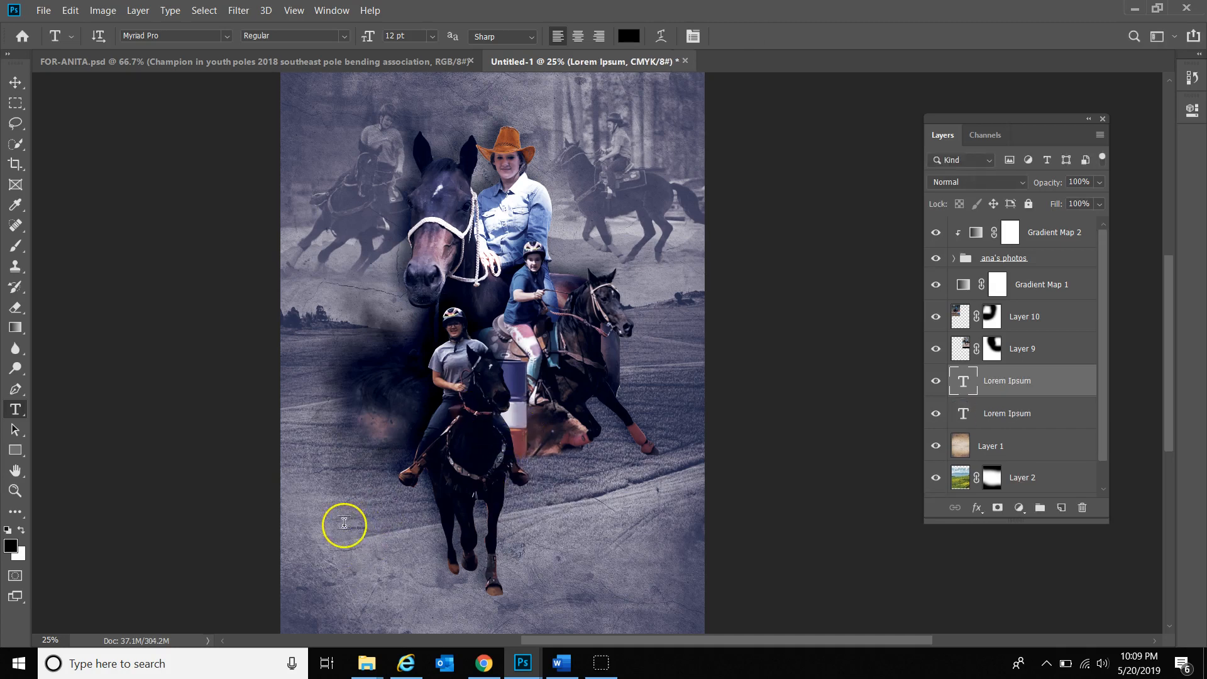
click(364, 527)
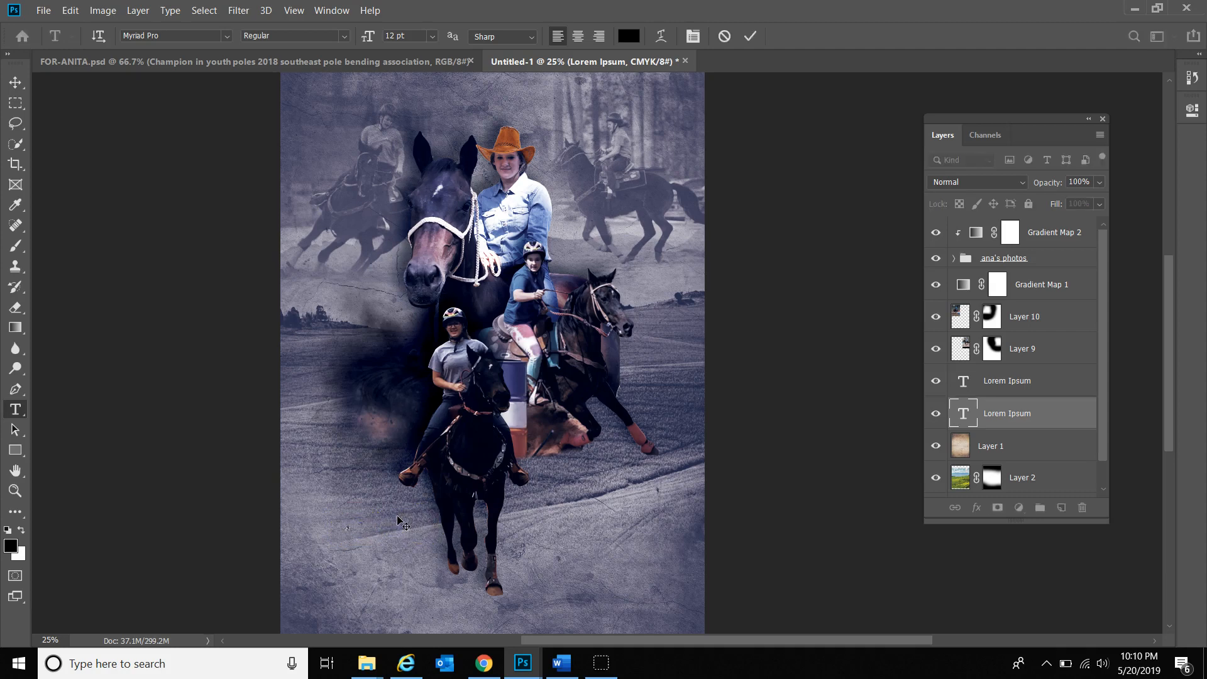
Enlarge the "dream" text to about 347 pt across the lower part of the poster
click(16, 82)
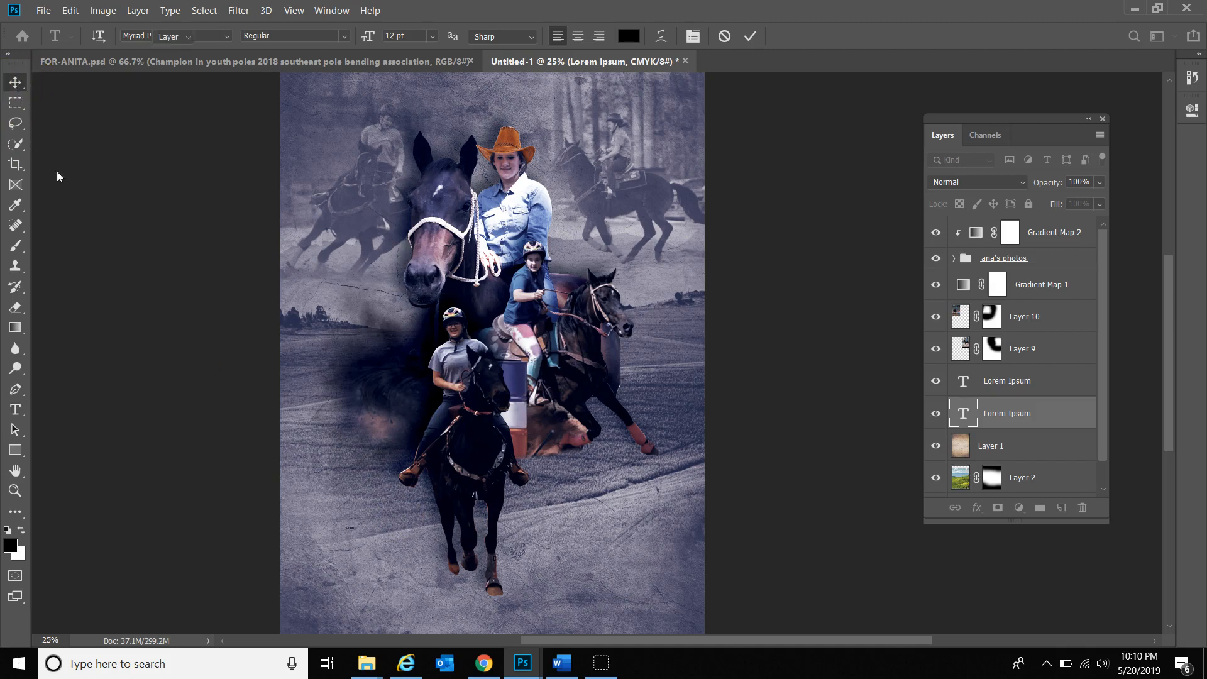
key(ctrl+t)
drag(356, 521, 651, 406)
key(Return)
Change the font of the "dream" text to Bebas Neue Bold
key(t)
click(603, 467)
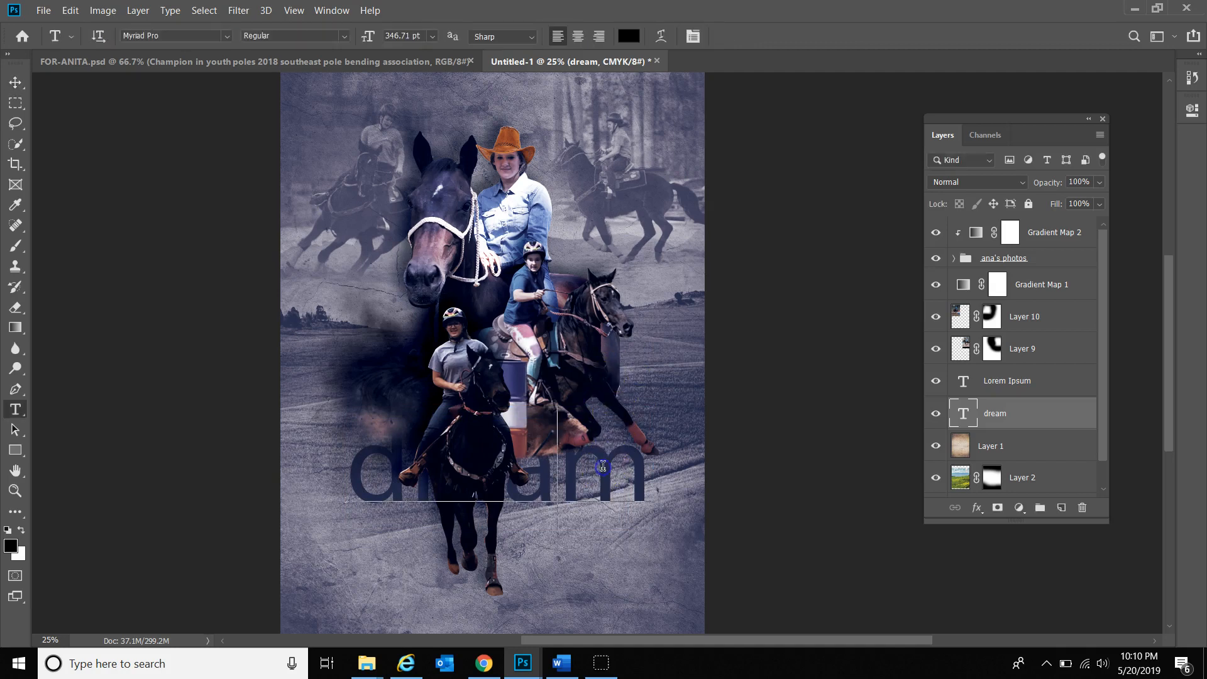
double_click(603, 466)
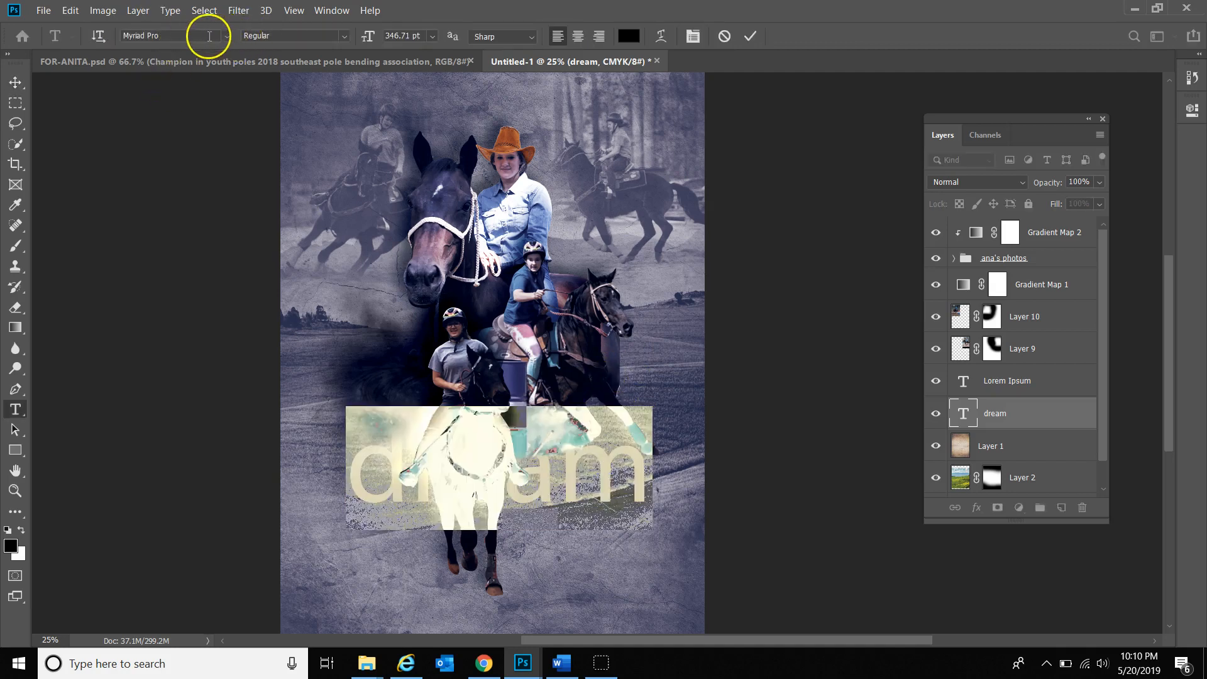
click(145, 34)
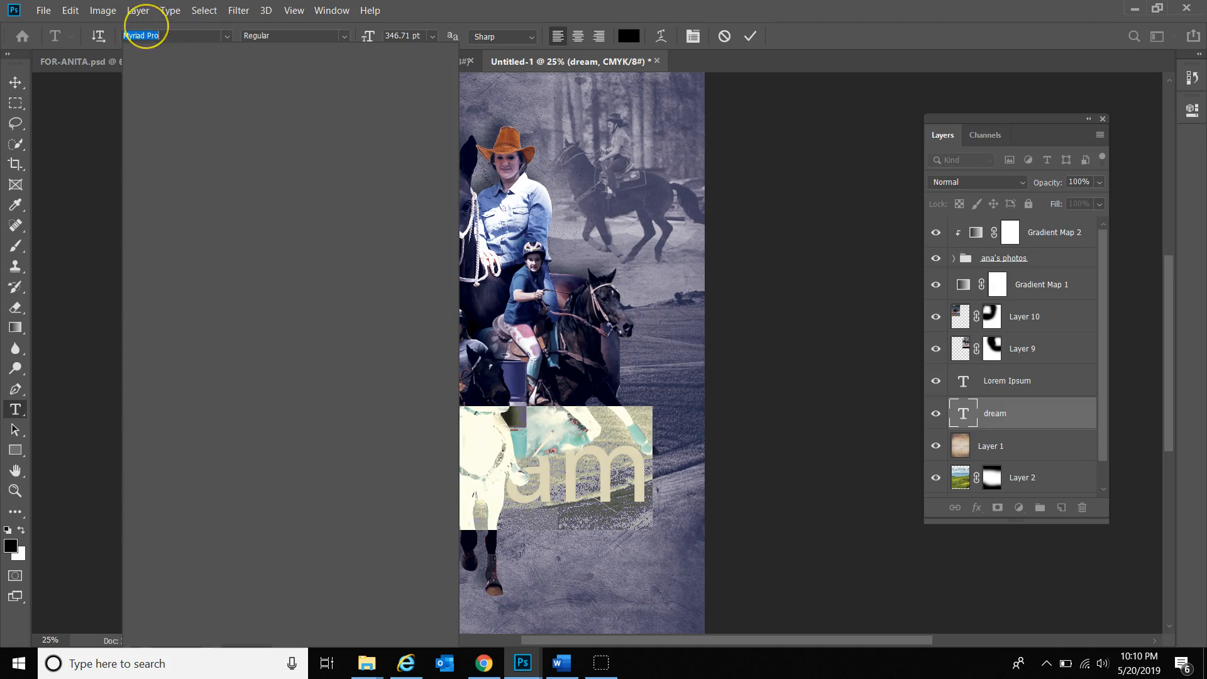
text(beb)
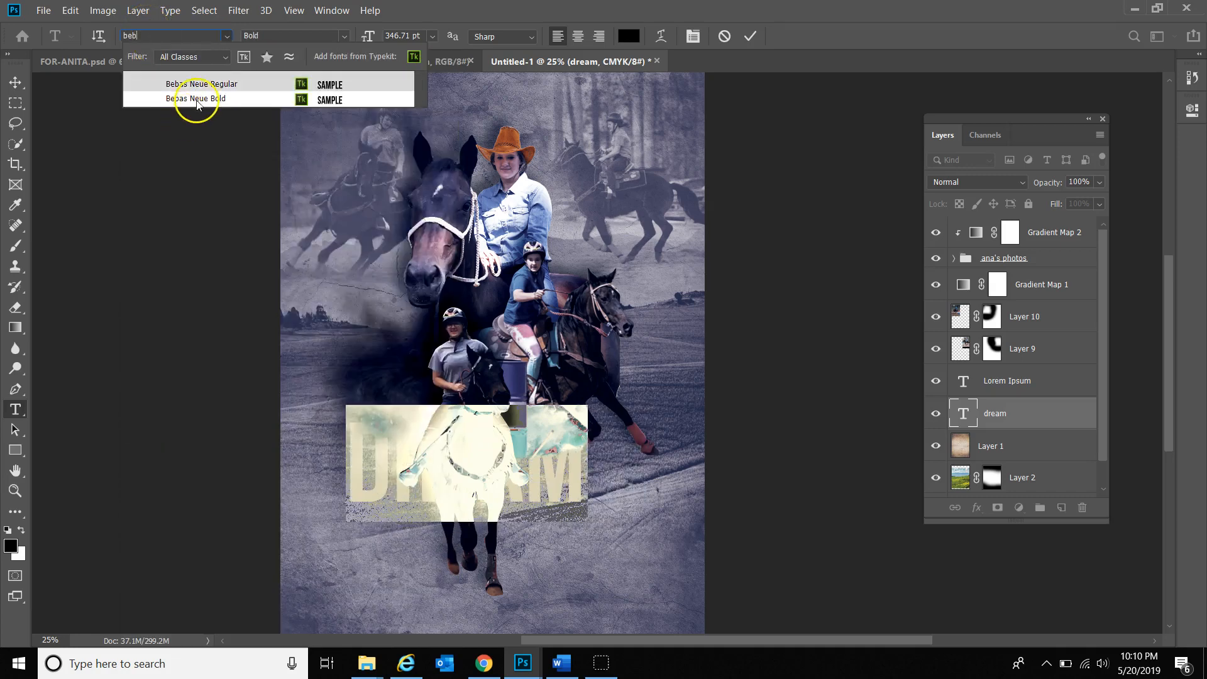
click(197, 99)
Enlarge the "DREAM" text to 615.5 pt so it spans the poster's width, and move it behind the front horse's legs
click(15, 82)
drag(553, 504, 693, 579)
key(ctrl+t)
key(Return)
drag(641, 497, 651, 552)
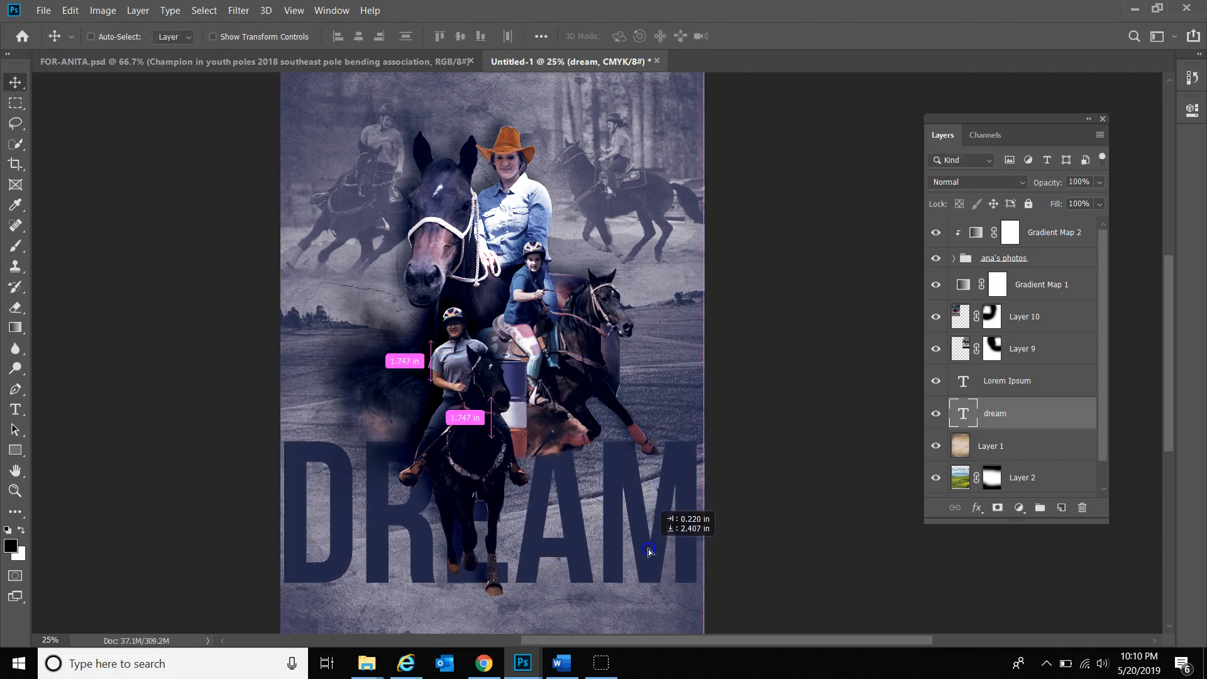
Set the "DREAM" text color to near-white fbfffd
key(t)
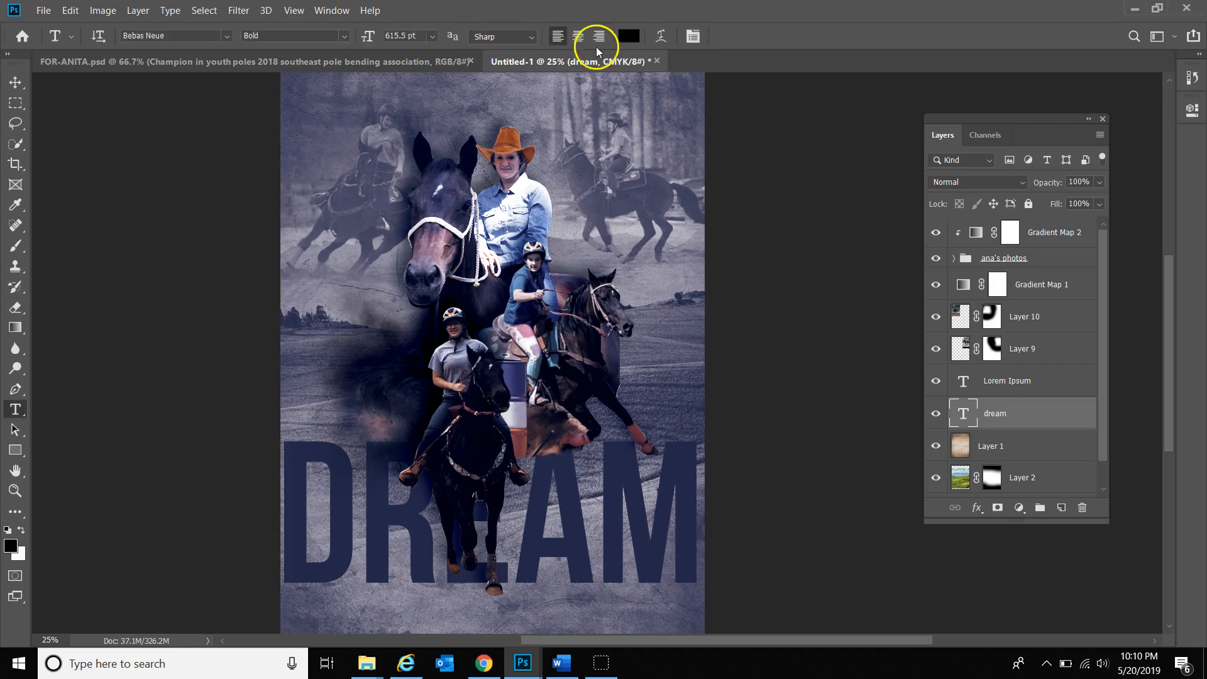
click(627, 37)
mouse_move(849, 277)
mouse_down()
mouse_move(798, 275)
mouse_move(728, 223)
mouse_up()
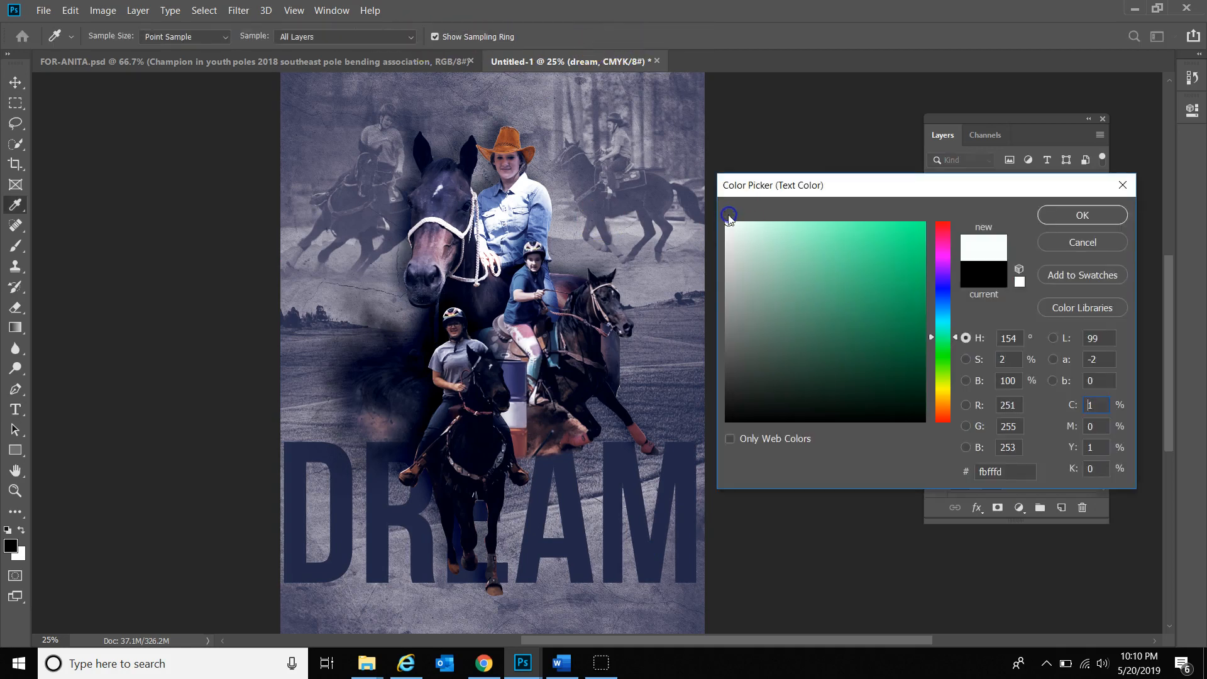
click(1039, 220)
click(15, 83)
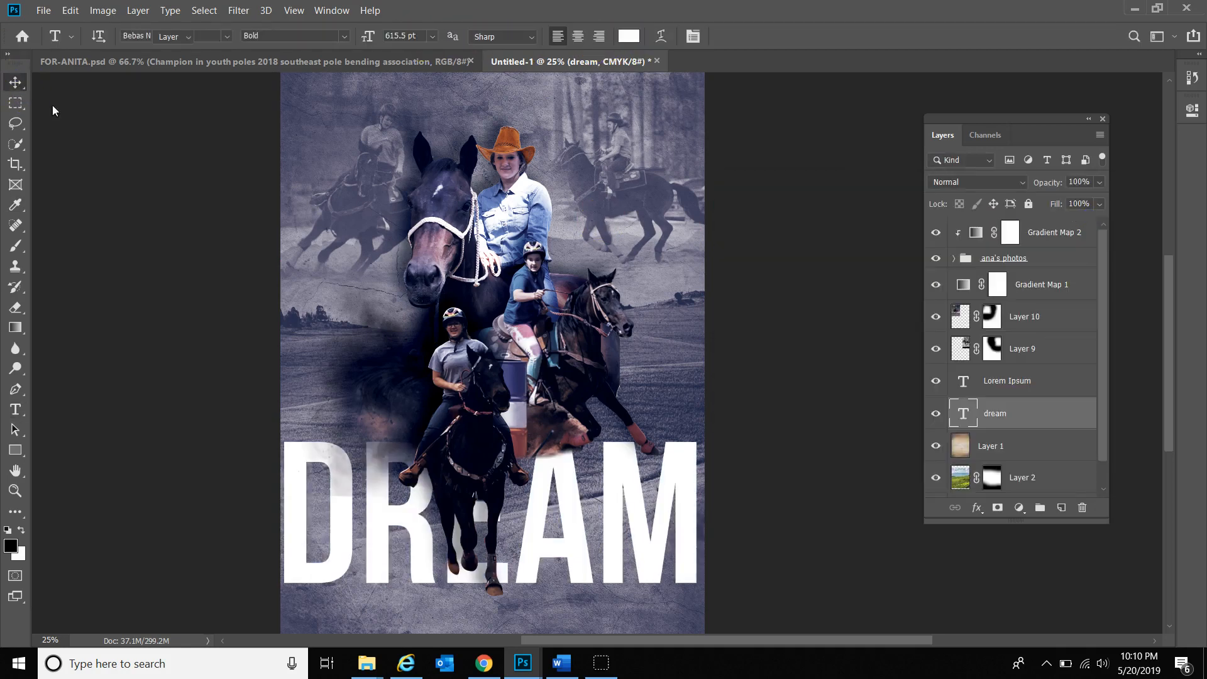
Set the "DREAM" layer's blend mode to Overlay and shift the text slightly up and right
scroll(755, 448, down, 1)
scroll(754, 448, down, 1)
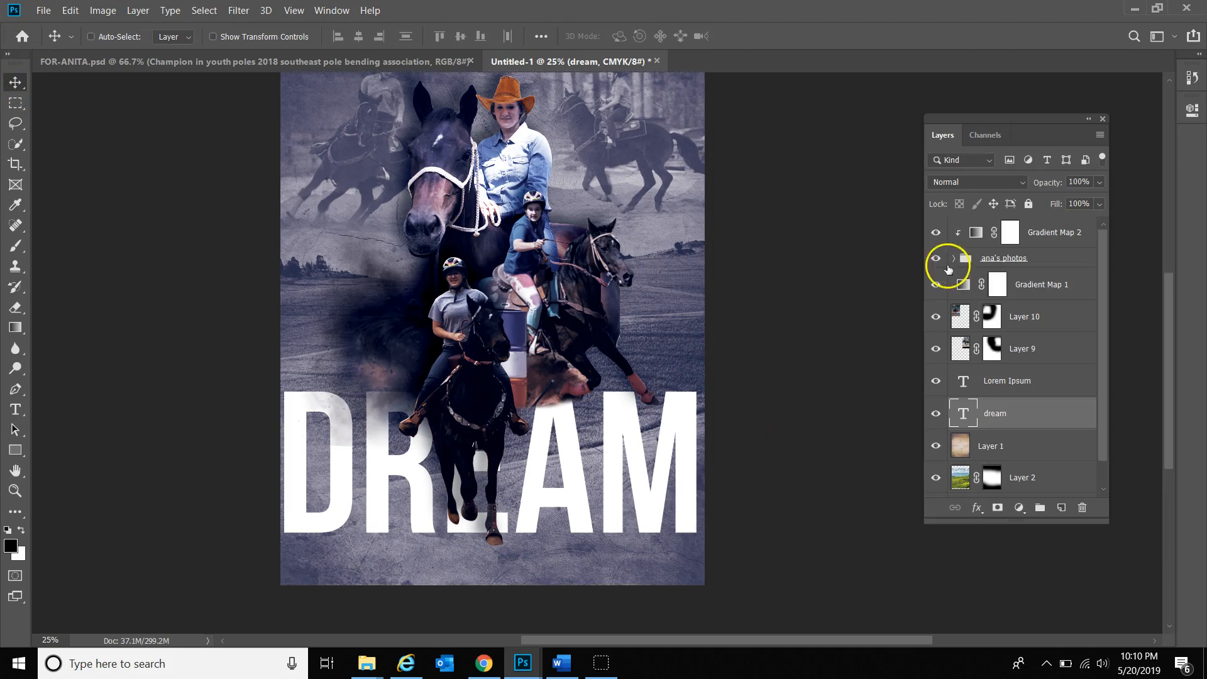
click(961, 183)
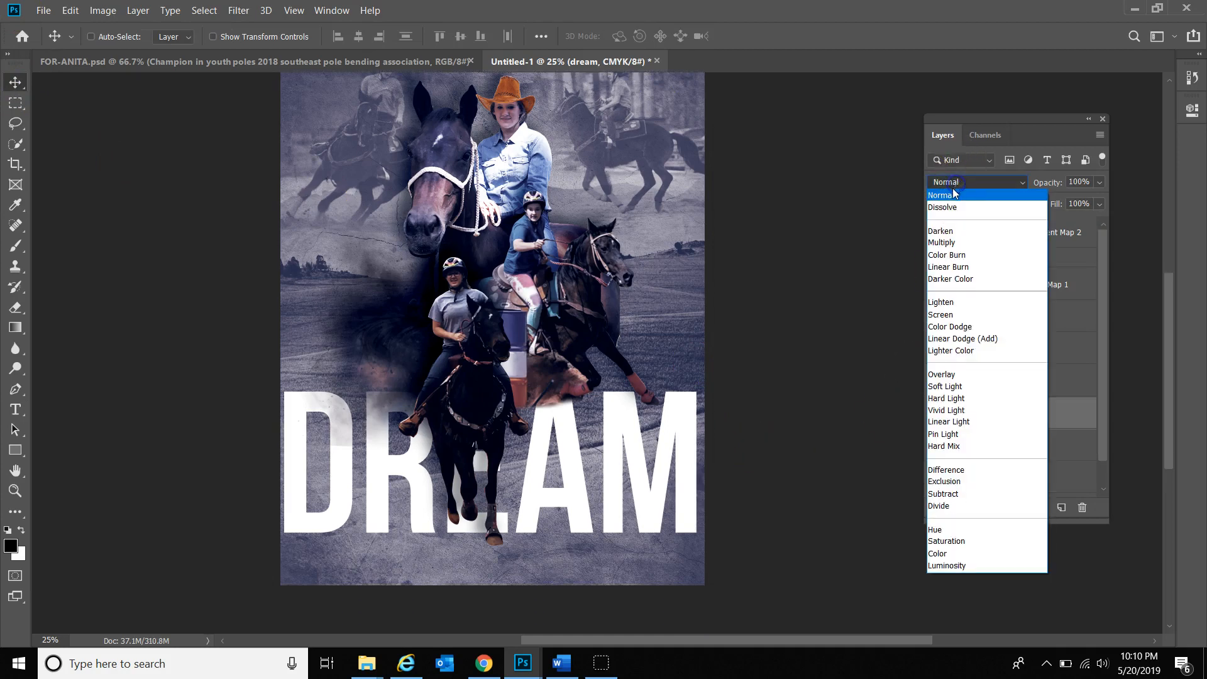
click(947, 375)
mouse_move(619, 465)
mouse_down()
mouse_move(670, 456)
mouse_move(634, 442)
mouse_move(632, 453)
mouse_up()
scroll(527, 391, up, 1)
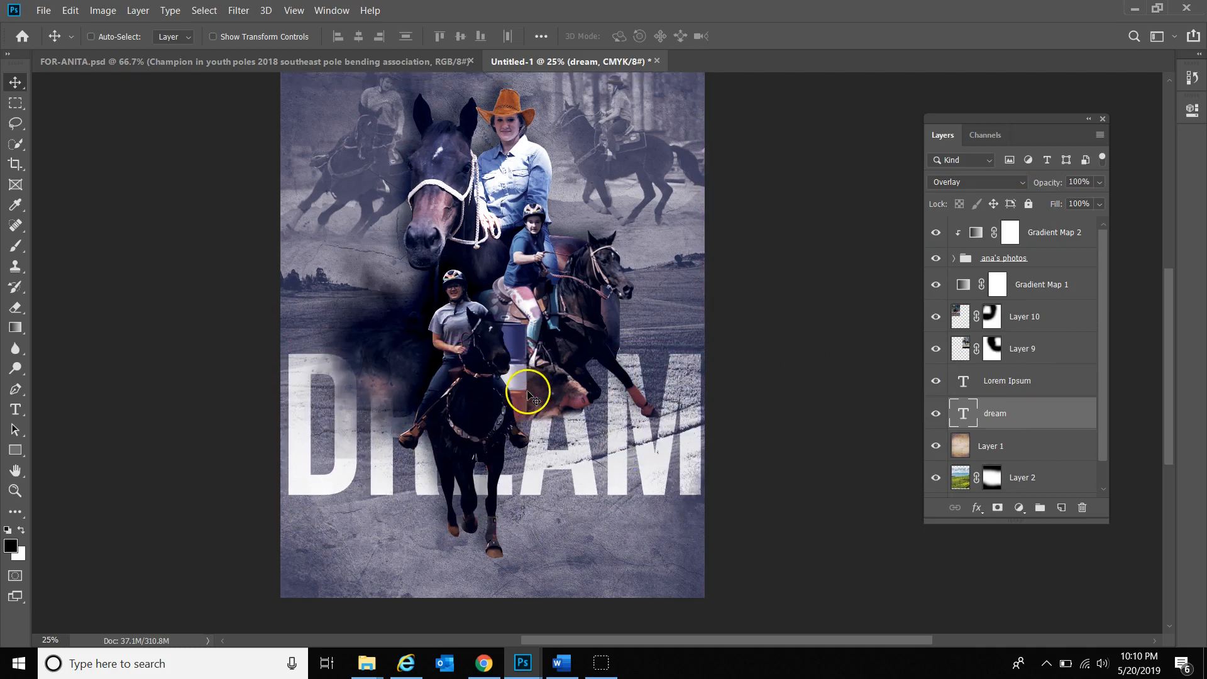
Add a new white text layer with the rider's first name below "DREAM", beside the front horse's legs
key(t)
click(553, 535)
key(BackSpace)
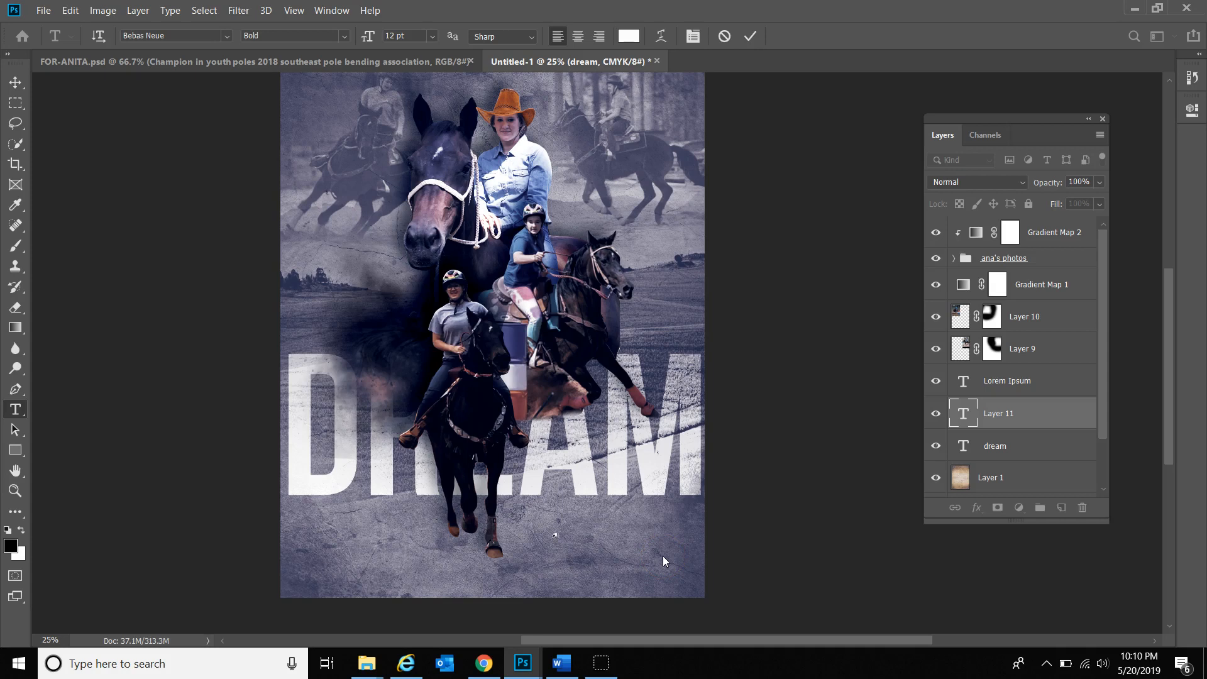
click(15, 88)
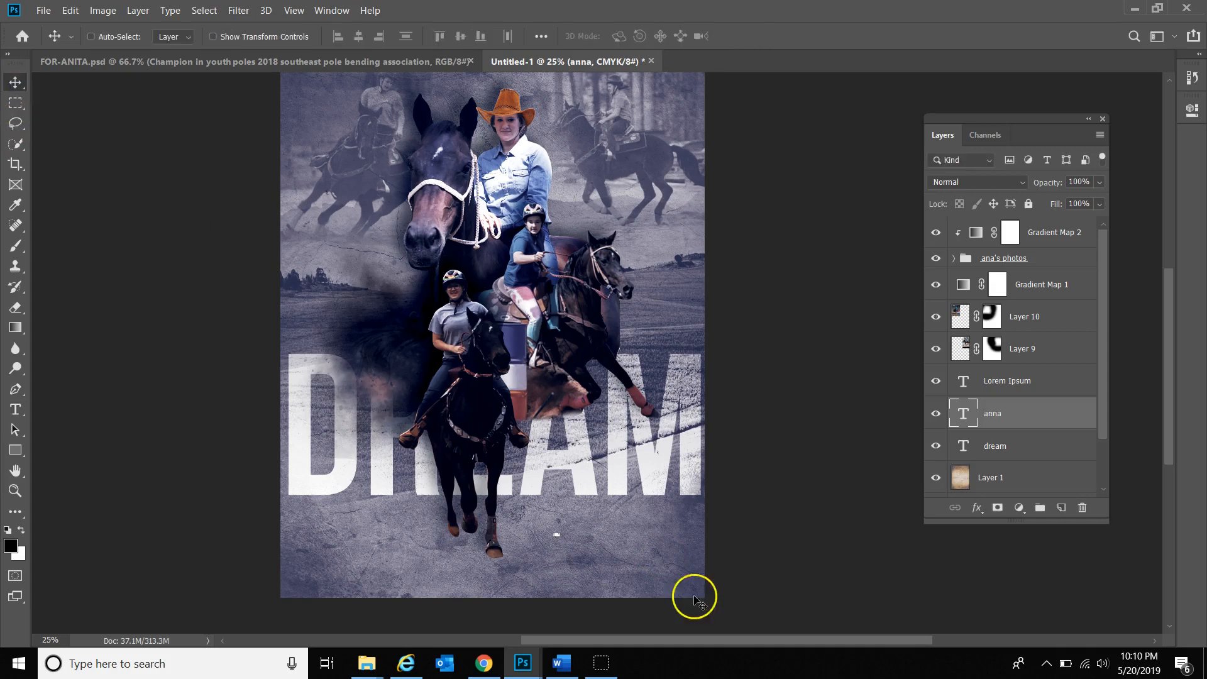
Enlarge the rider's name to 243.74 pt and place it directly beneath the right half of "DREAM"
key(ctrl+t)
drag(584, 499, 614, 547)
key(Return)
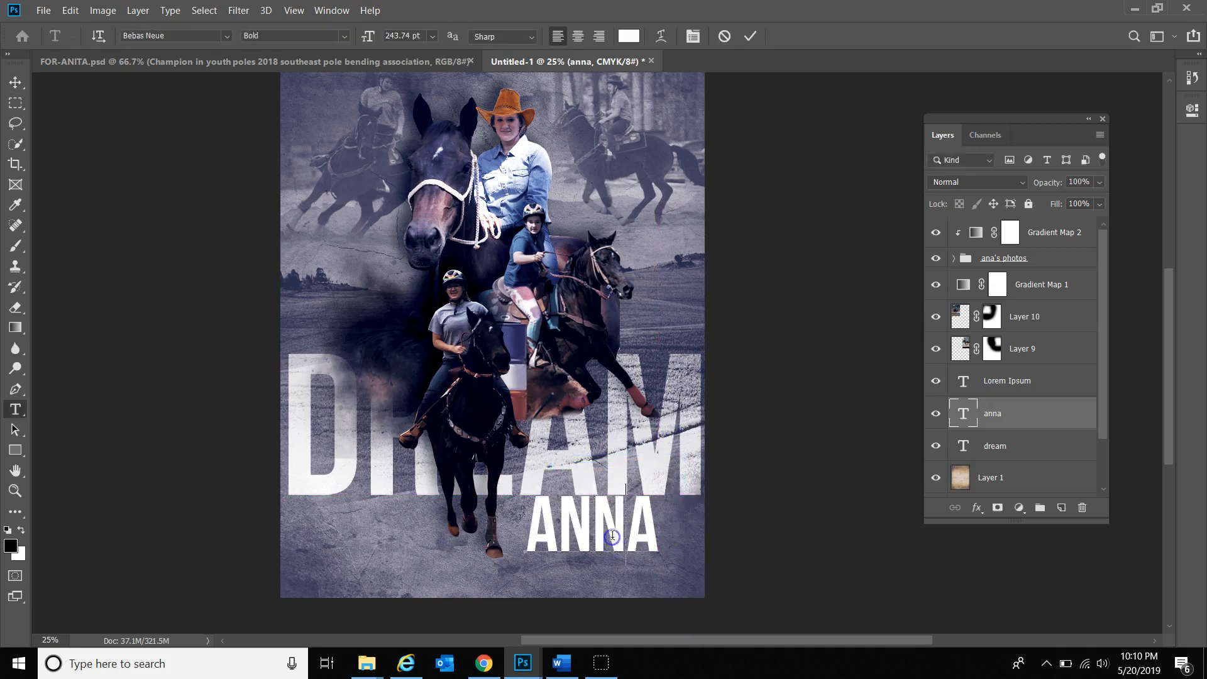
Retype the rider's name with only the initial capitalized and change its font to AnnabelleJF
double_click(623, 535)
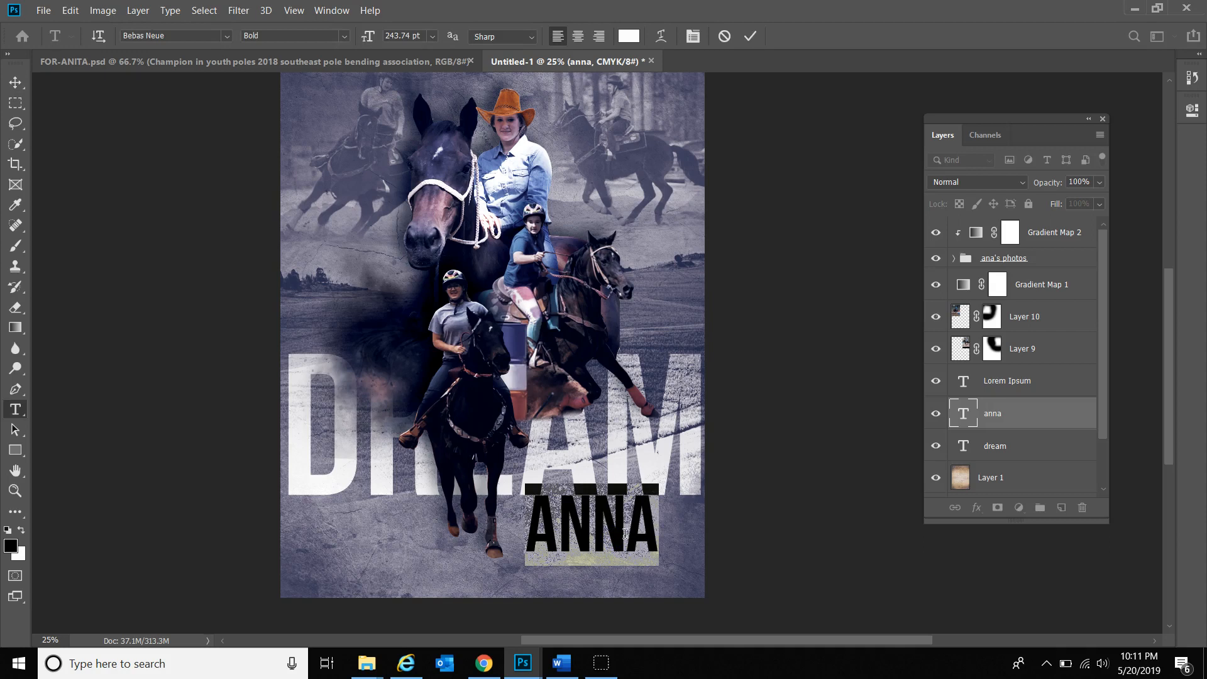
text(ANNA)
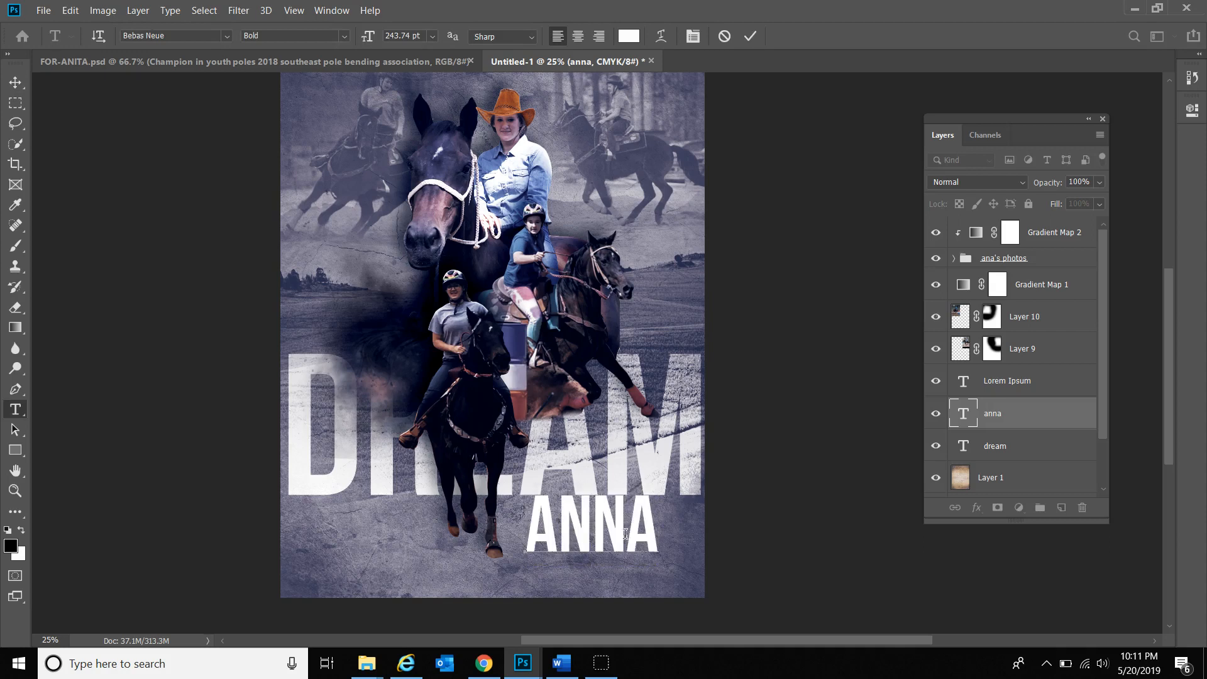
double_click(654, 536)
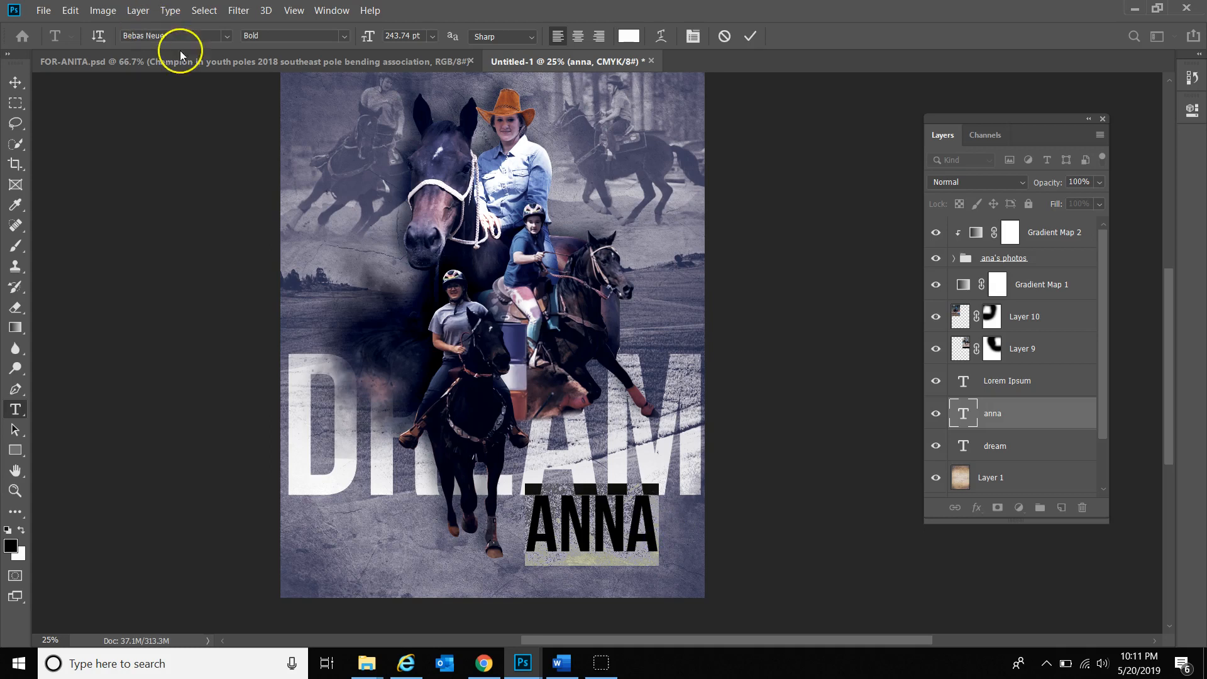
click(225, 36)
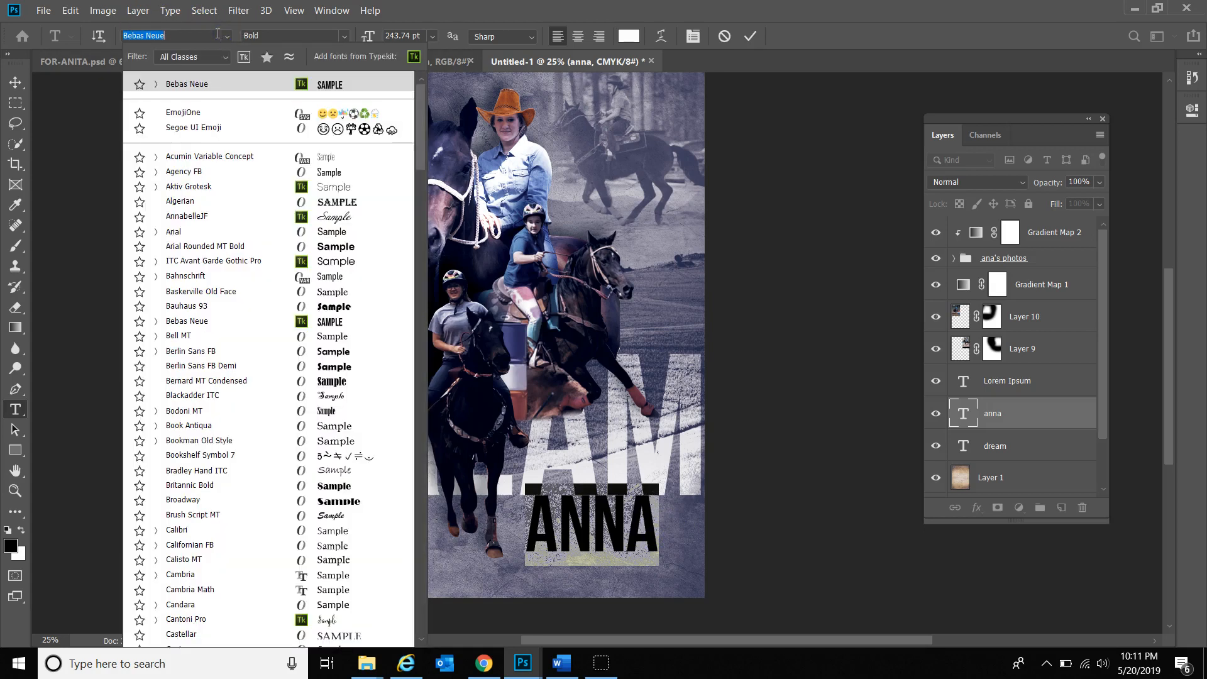
click(338, 217)
Move the rider's name up to overlap the lower right part of "DREAM" and scale it to about 129%
click(14, 82)
drag(579, 494, 541, 460)
key(ctrl+t)
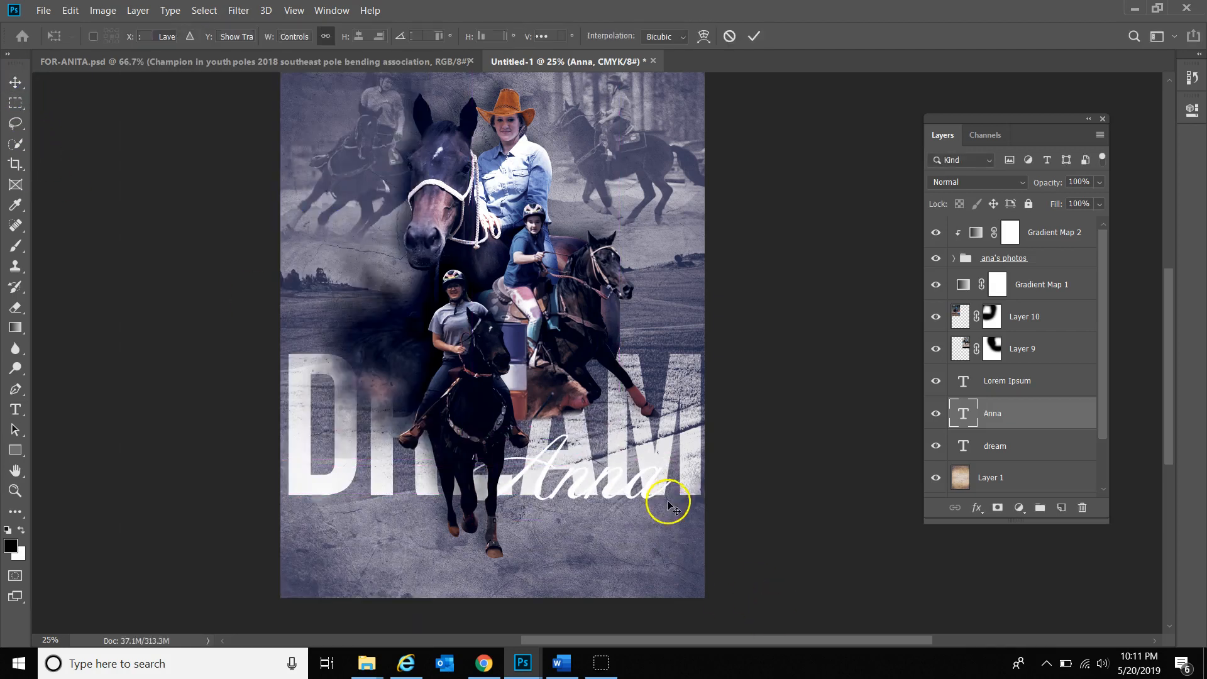
drag(668, 526, 696, 558)
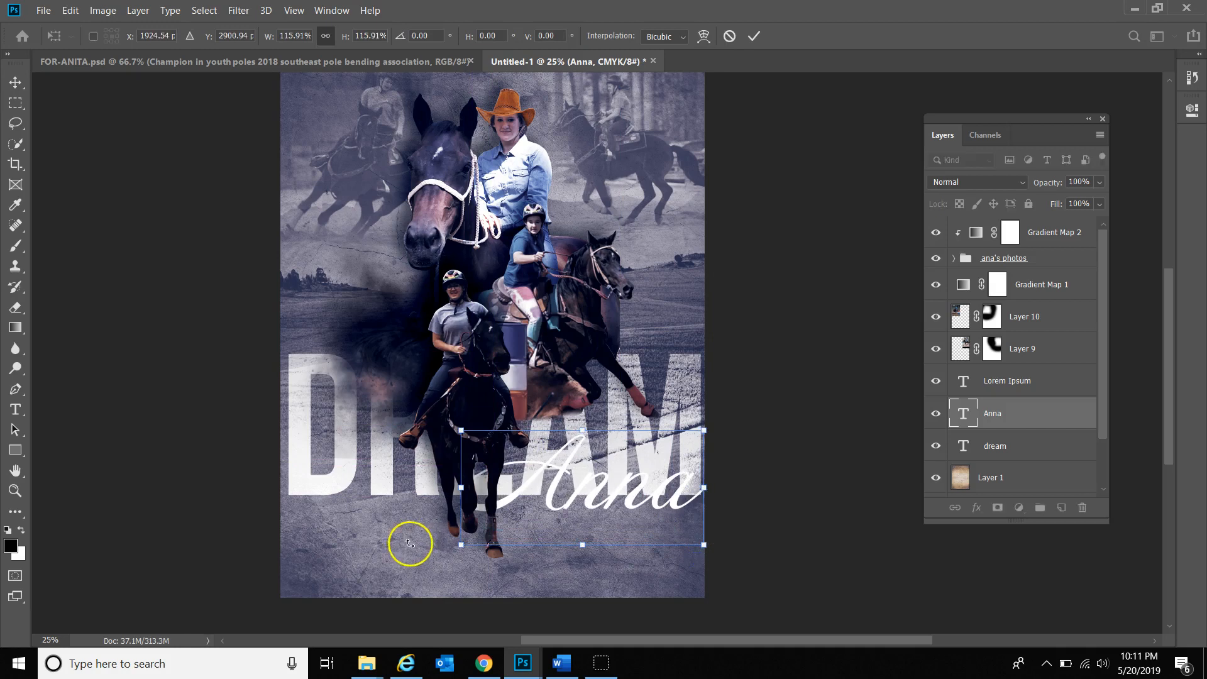
drag(461, 547, 434, 558)
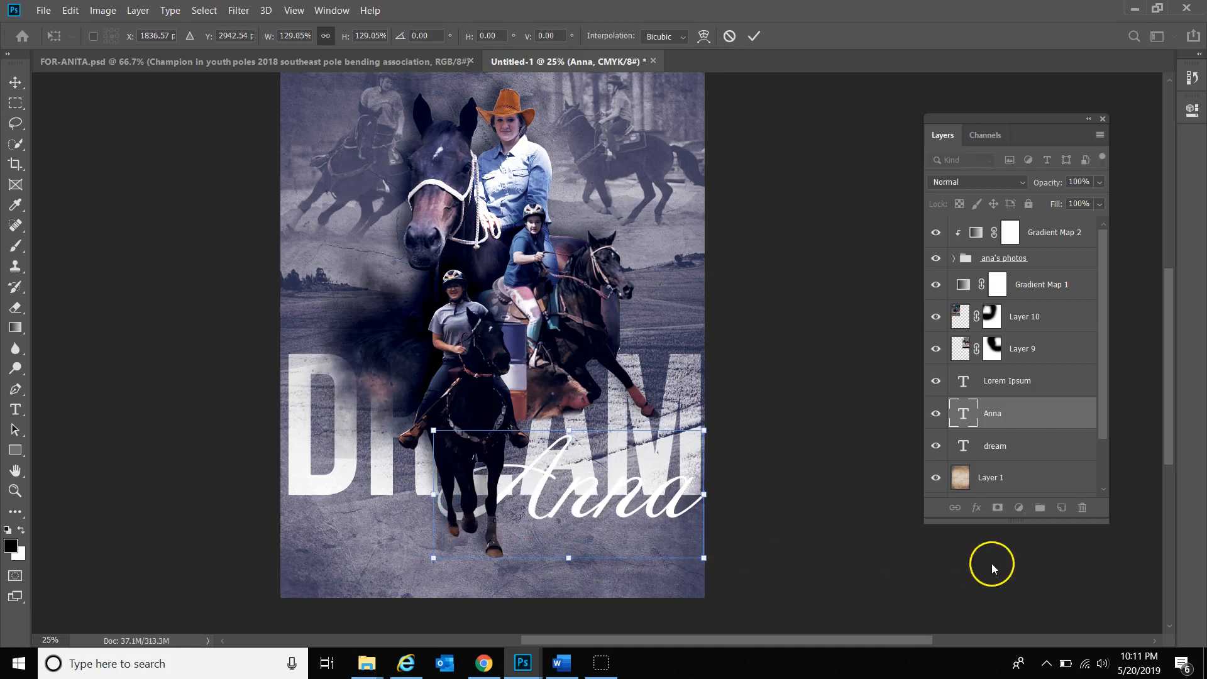
key(Return)
mouse_move(660, 494)
mouse_down()
mouse_move(652, 514)
mouse_move(673, 433)
mouse_move(671, 488)
mouse_move(659, 498)
mouse_up()
Give the rider's name a Multiply drop shadow with opacity 79%, angle -111°, distance 42 px, spread 16% and size 73 px
click(977, 508)
click(979, 353)
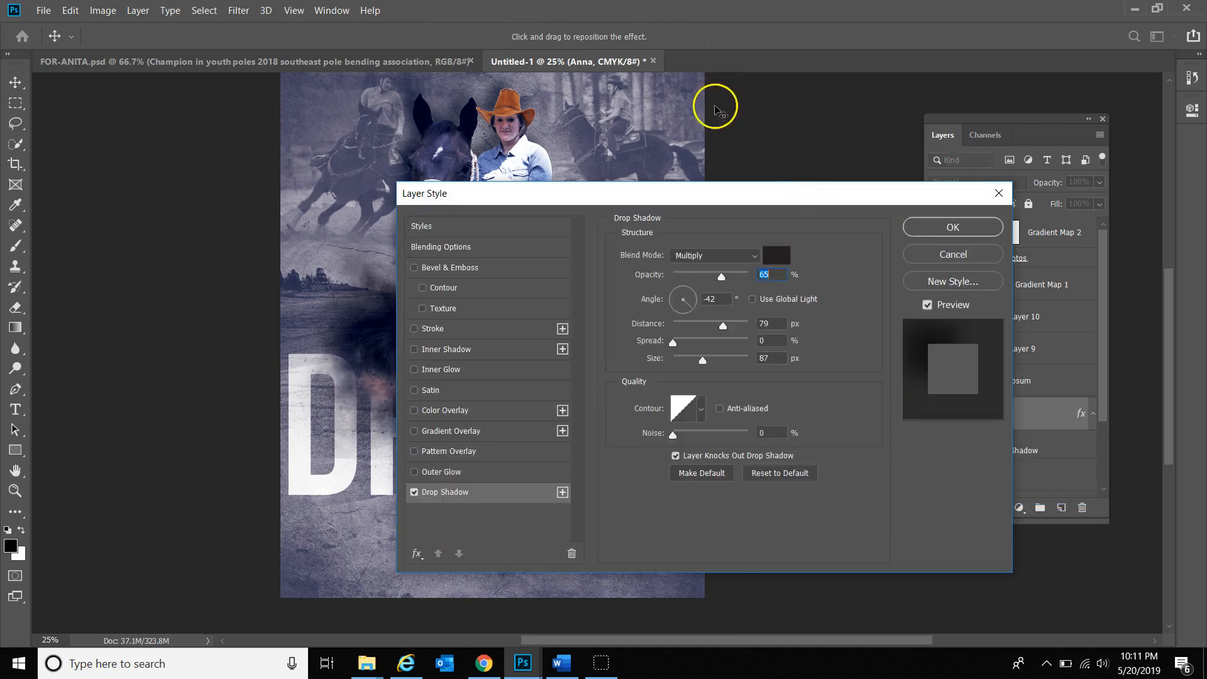
mouse_move(649, 195)
mouse_down()
mouse_move(857, 73)
mouse_move(940, 85)
mouse_up()
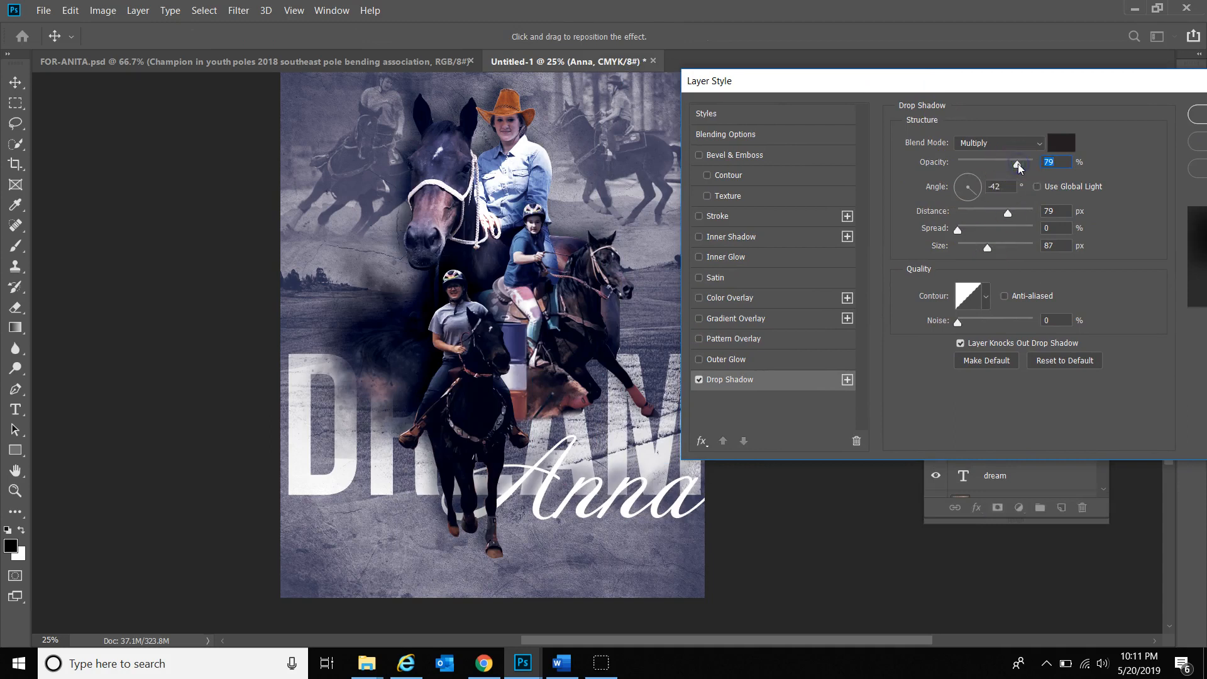
drag(967, 195, 975, 250)
drag(1008, 214, 970, 233)
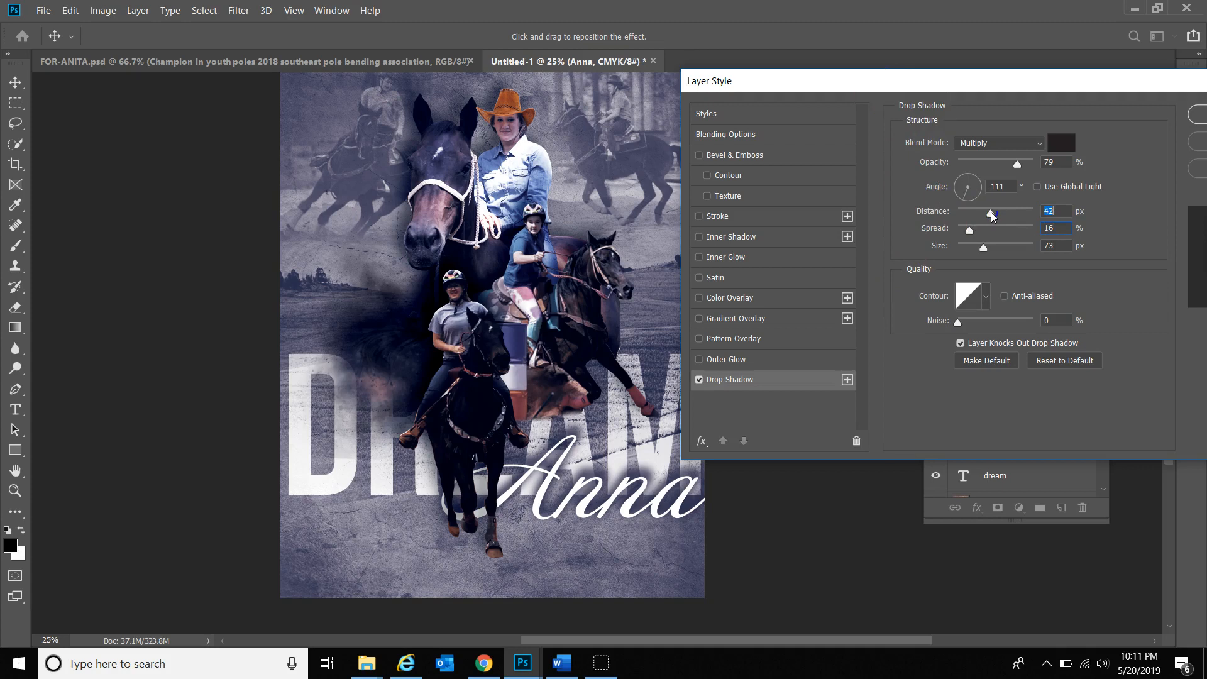
drag(930, 85, 647, 64)
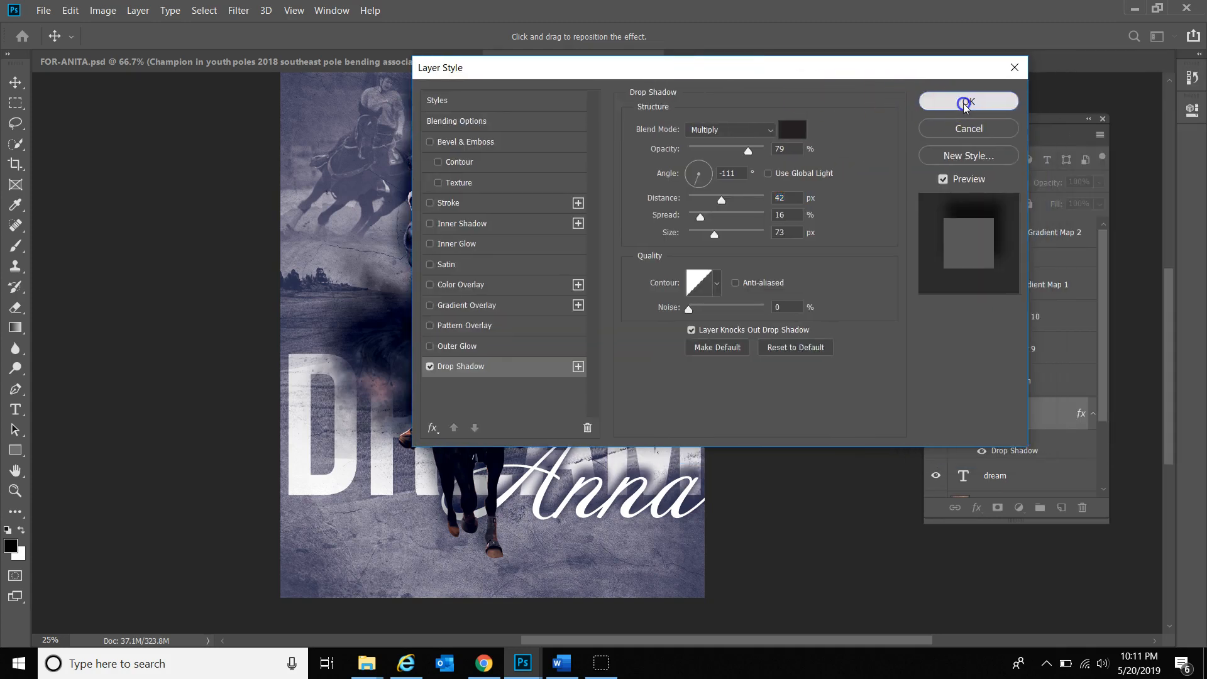
click(931, 103)
Set the rider's name layer to Overlay blend mode with 74% opacity
click(967, 183)
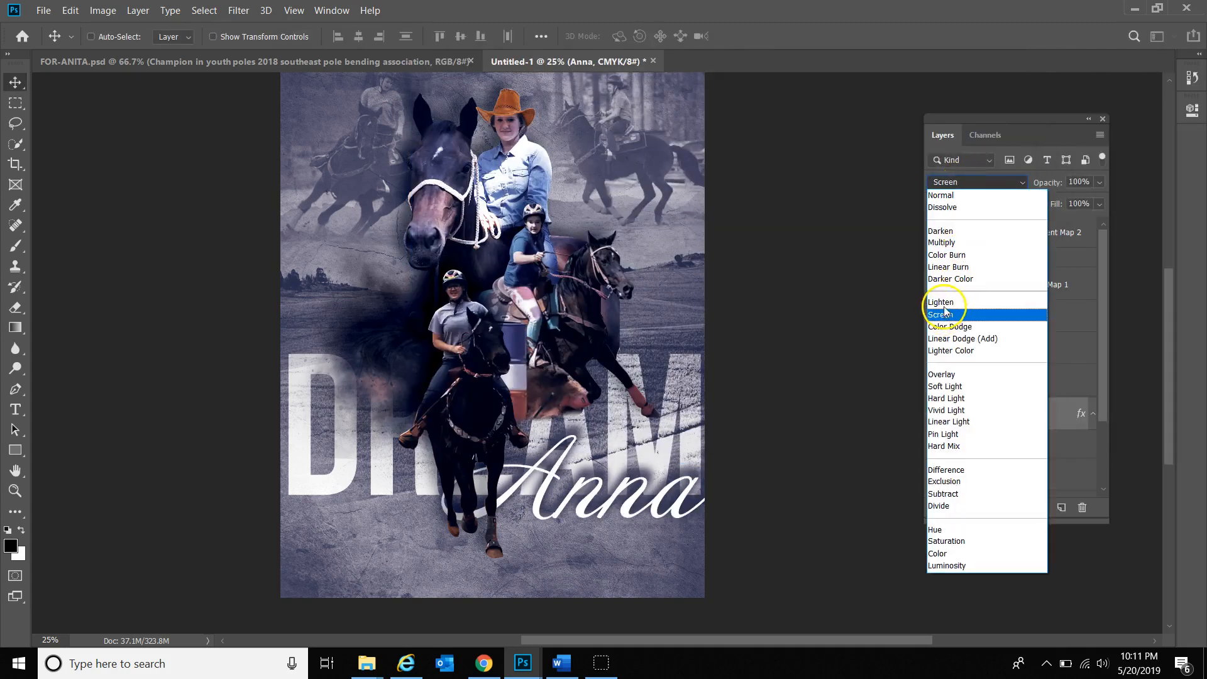
click(952, 377)
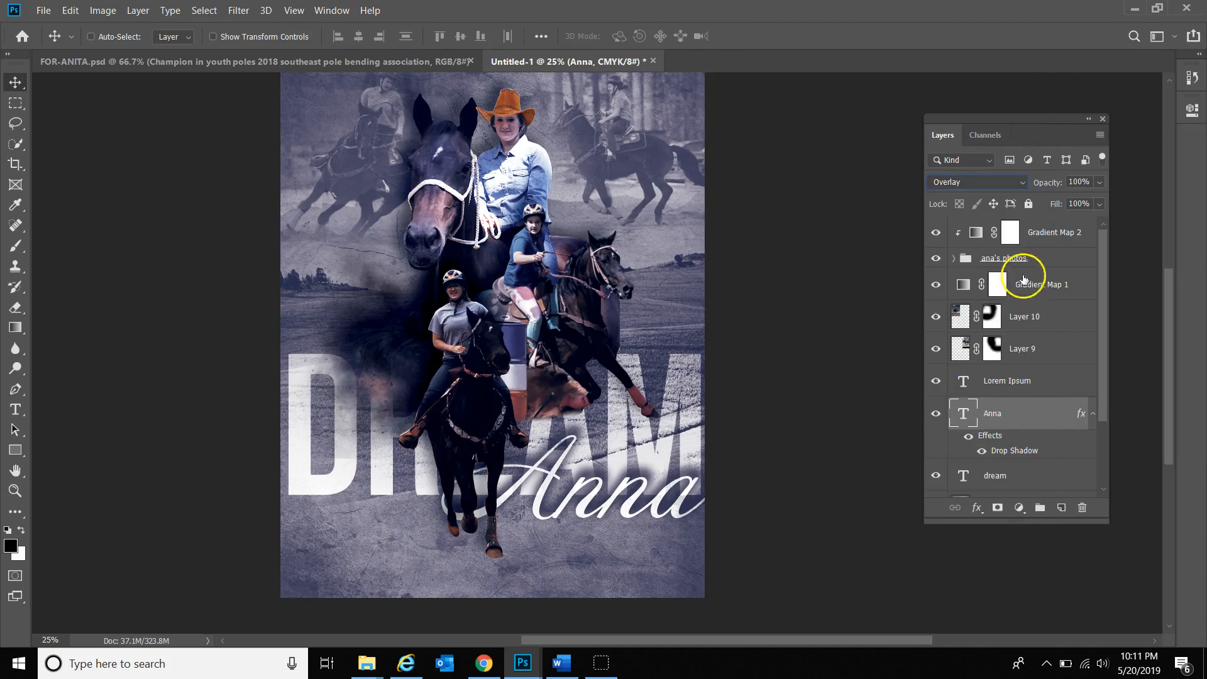
click(1099, 182)
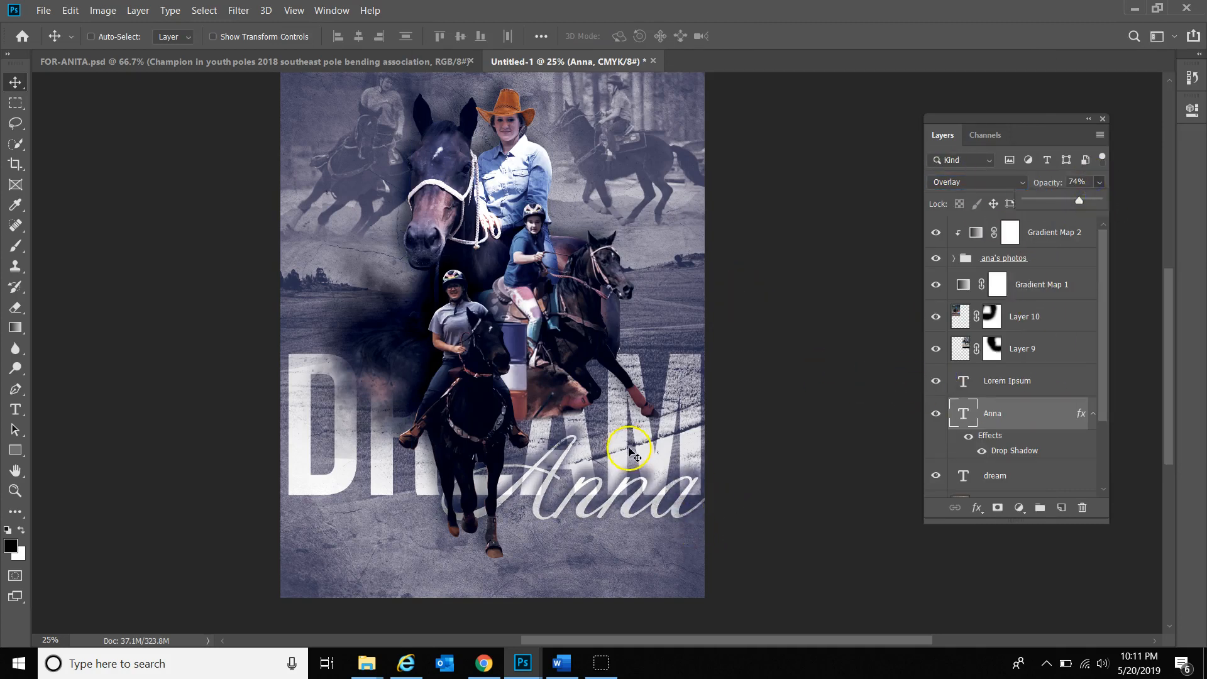
scroll(631, 452, up, 1)
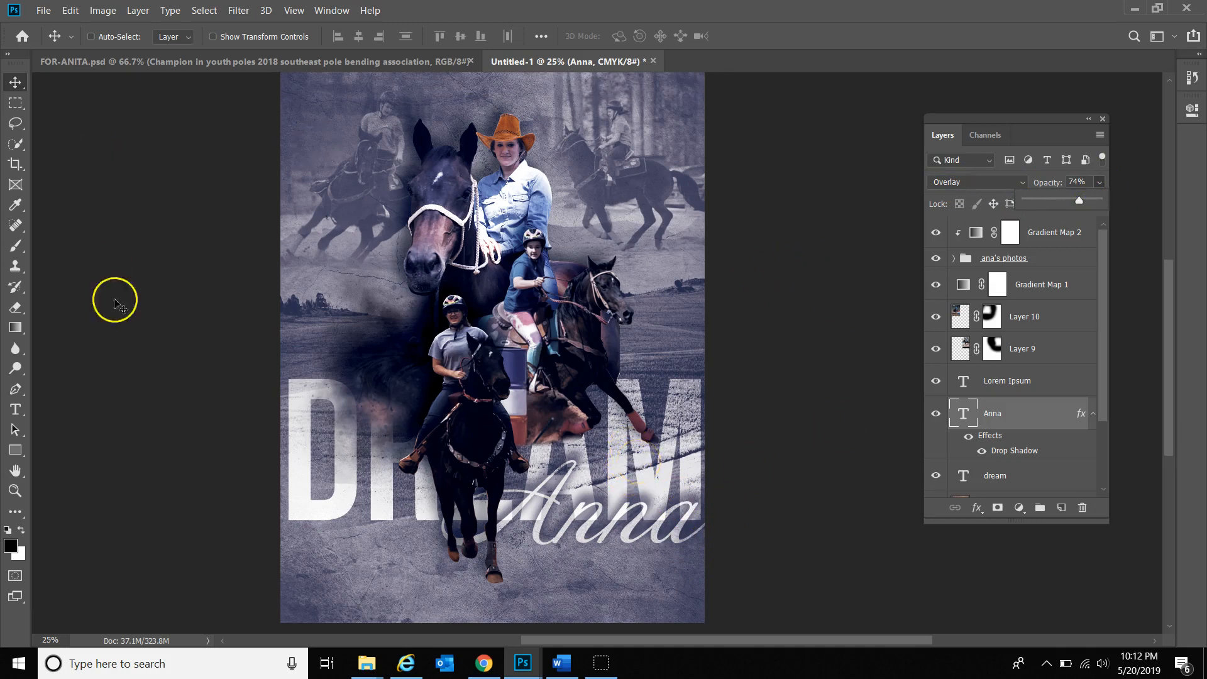
scroll(143, 462, down, 1)
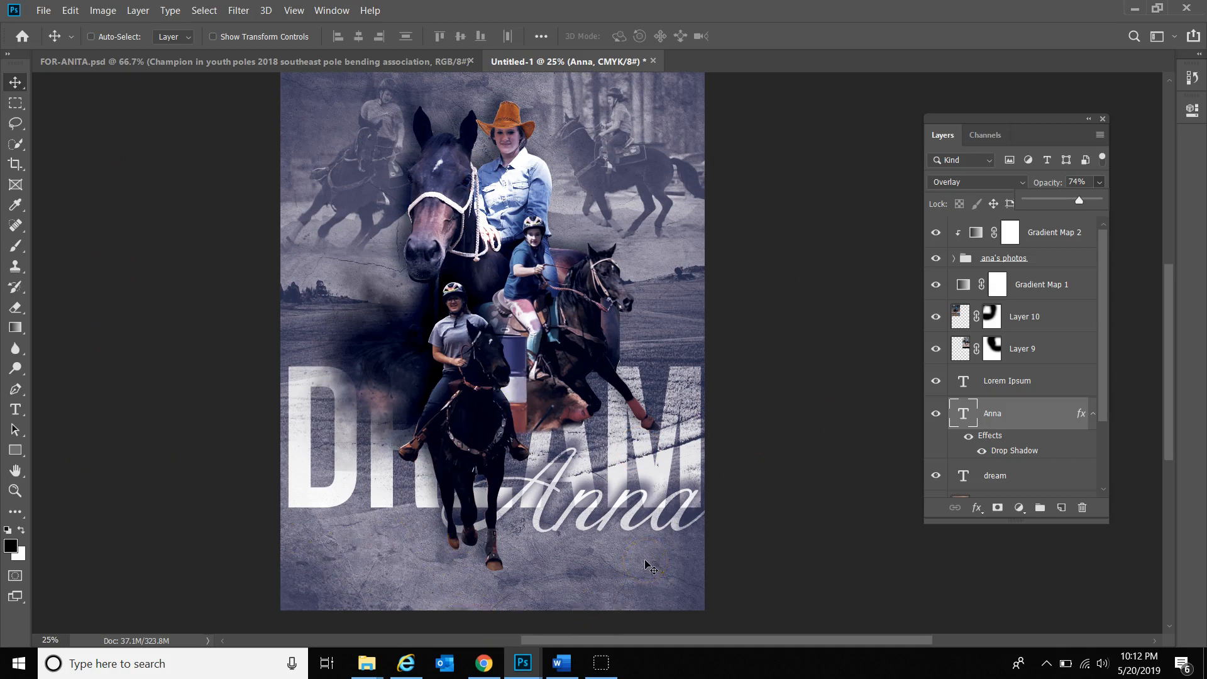
Check the achievements list in Word, then add "2017" in Photoshop as 48 pt white text below the left half of "DREAM"
click(558, 665)
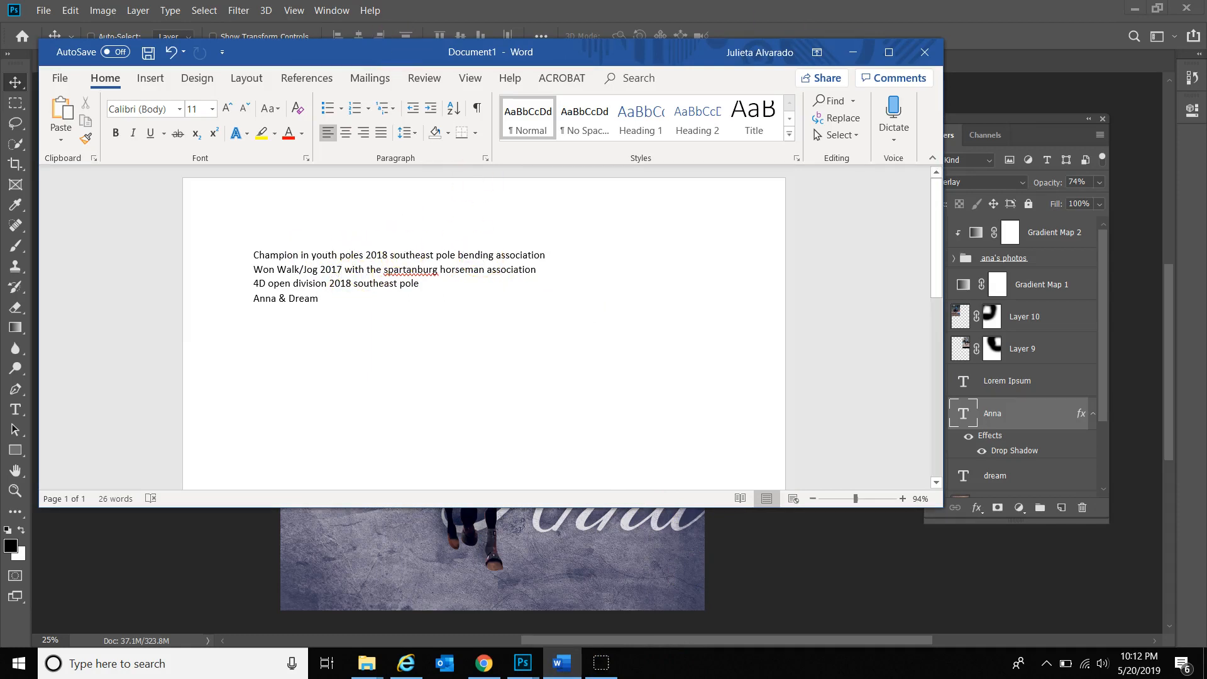
click(852, 52)
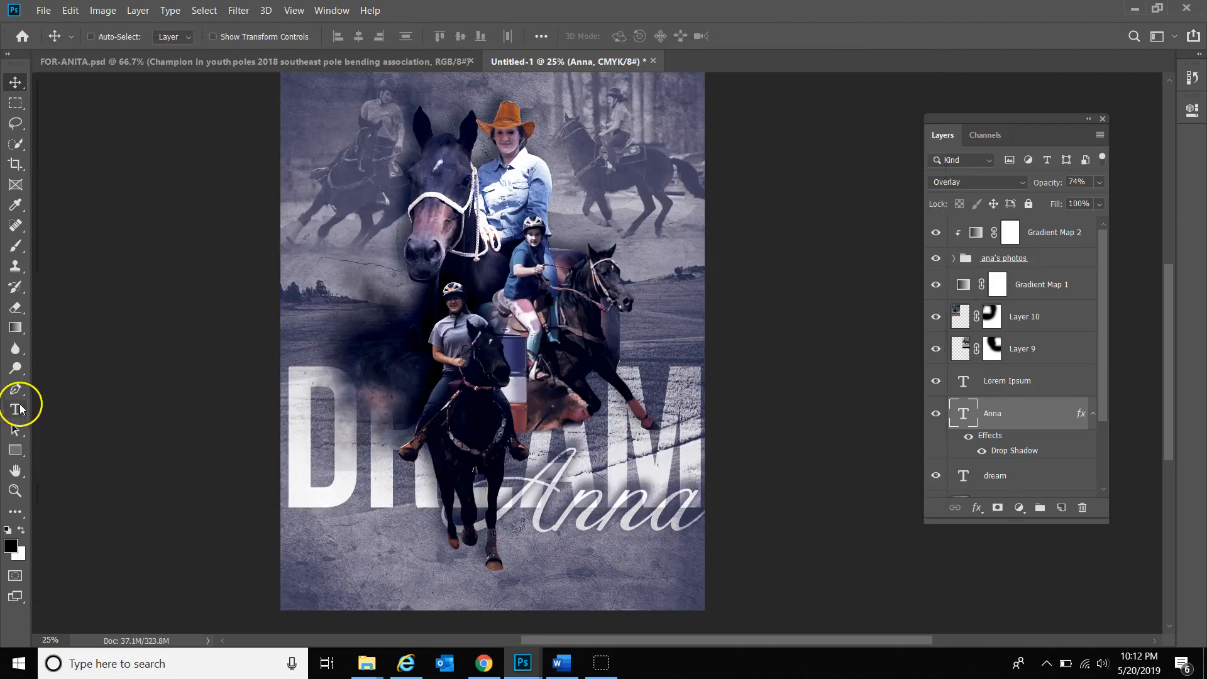
click(16, 409)
click(334, 549)
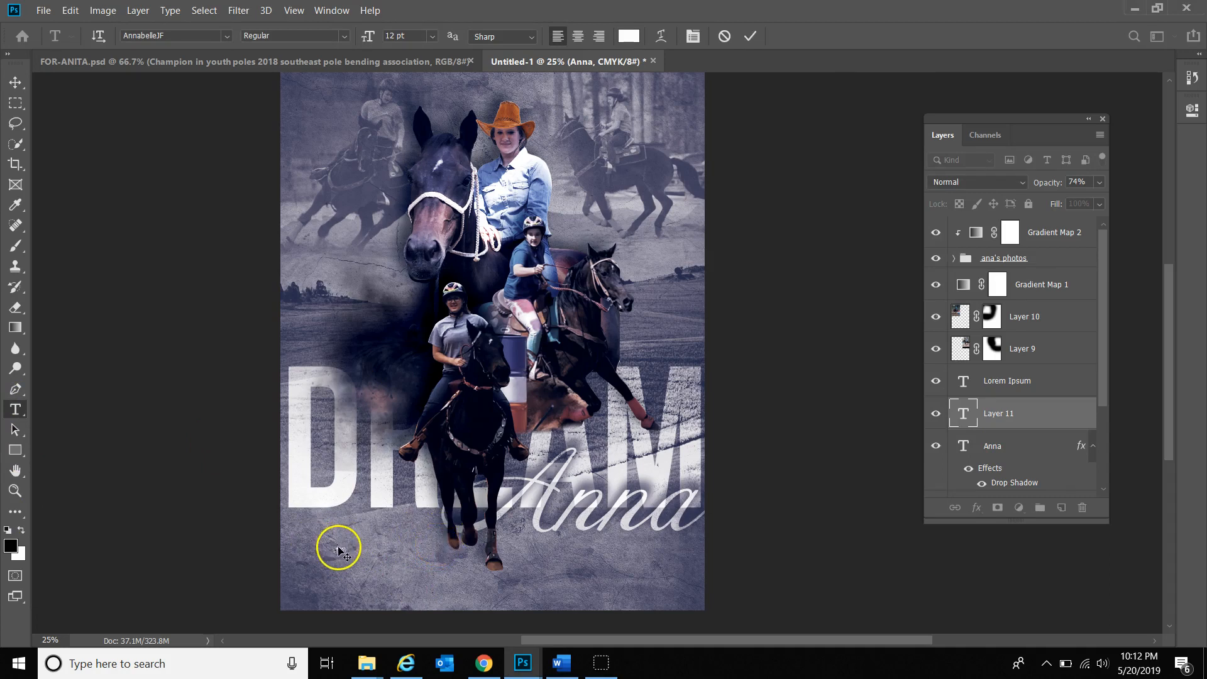
click(432, 36)
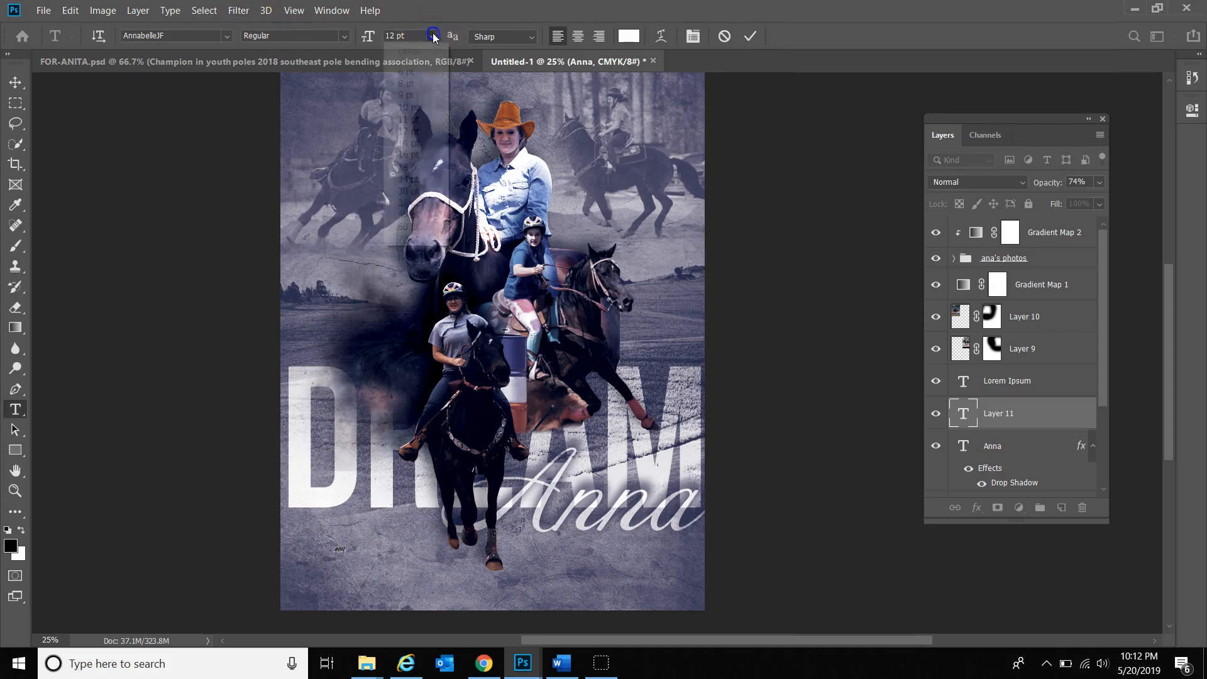
click(404, 208)
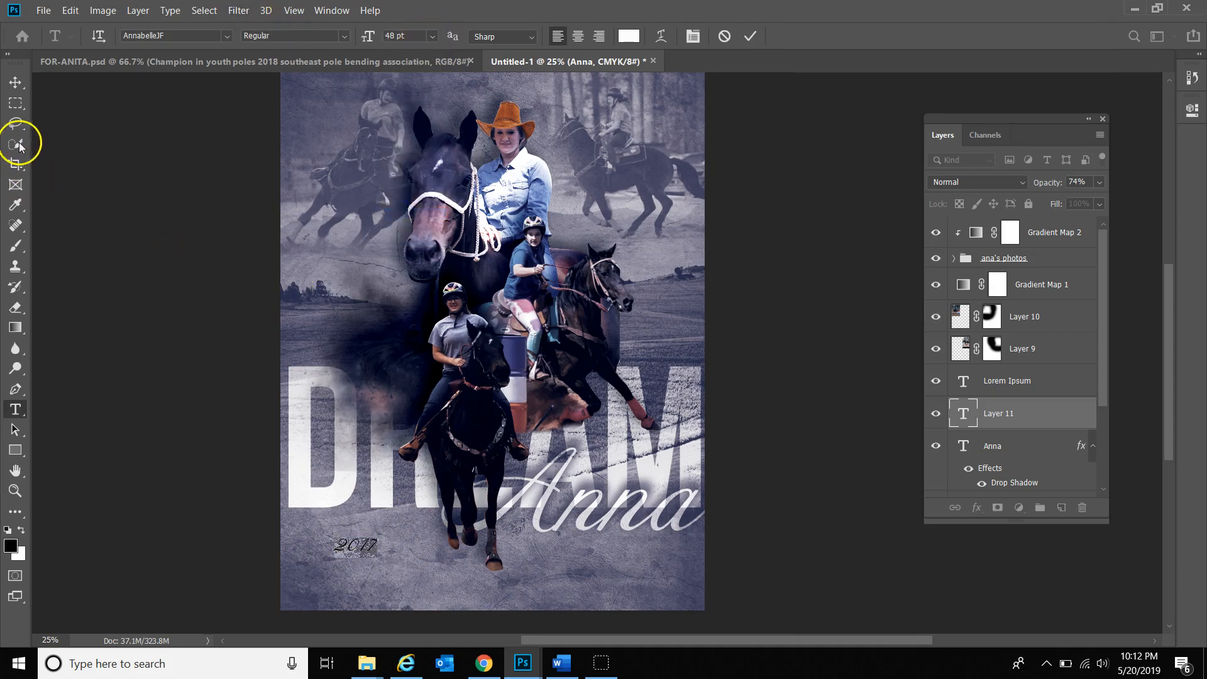
Scale the "2017" text up to 72.78 pt below the left half of "DREAM"
click(15, 82)
scroll(436, 549, down, 1)
key(ctrl+t)
drag(378, 510, 400, 500)
key(Return)
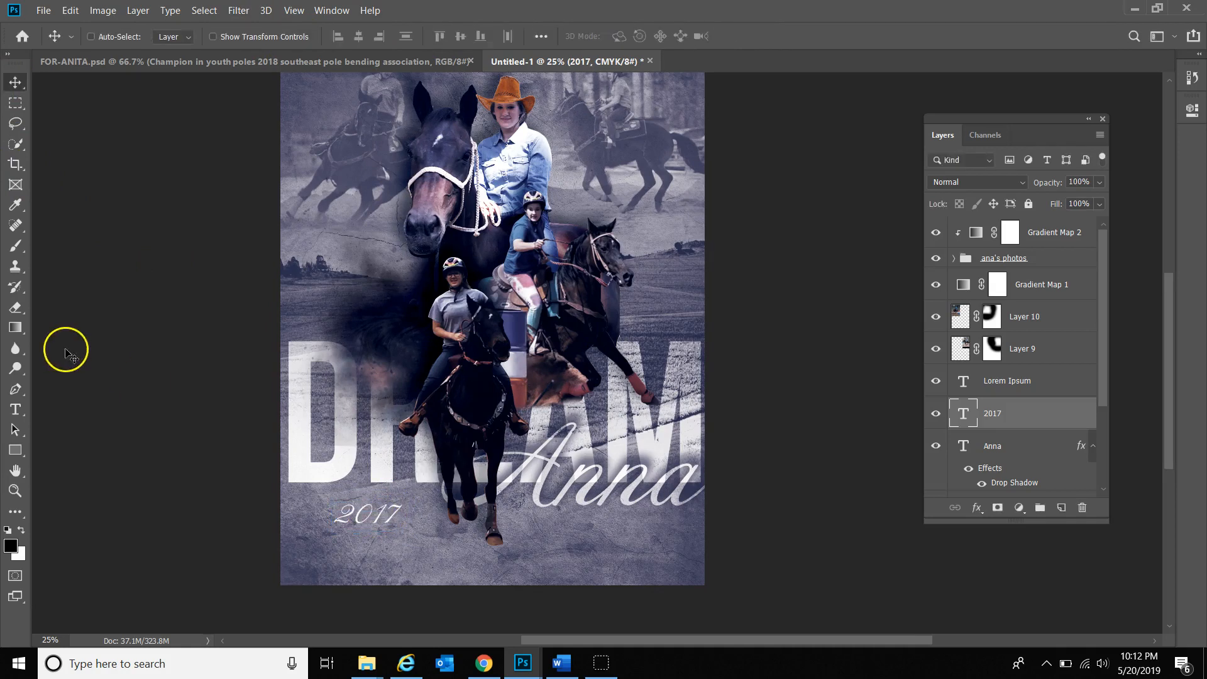
Change "2017" to Bebas Neue, move it beneath the "D" near the poster's left edge, and enlarge it to 91.97 pt
key(t)
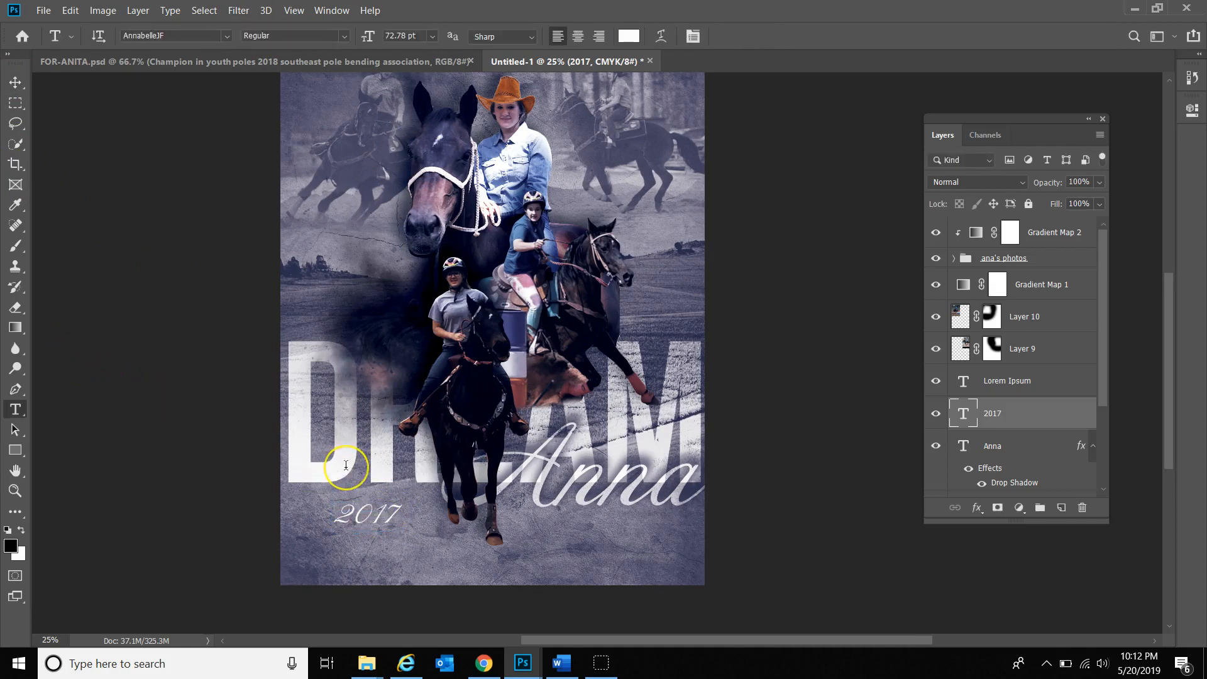
double_click(380, 518)
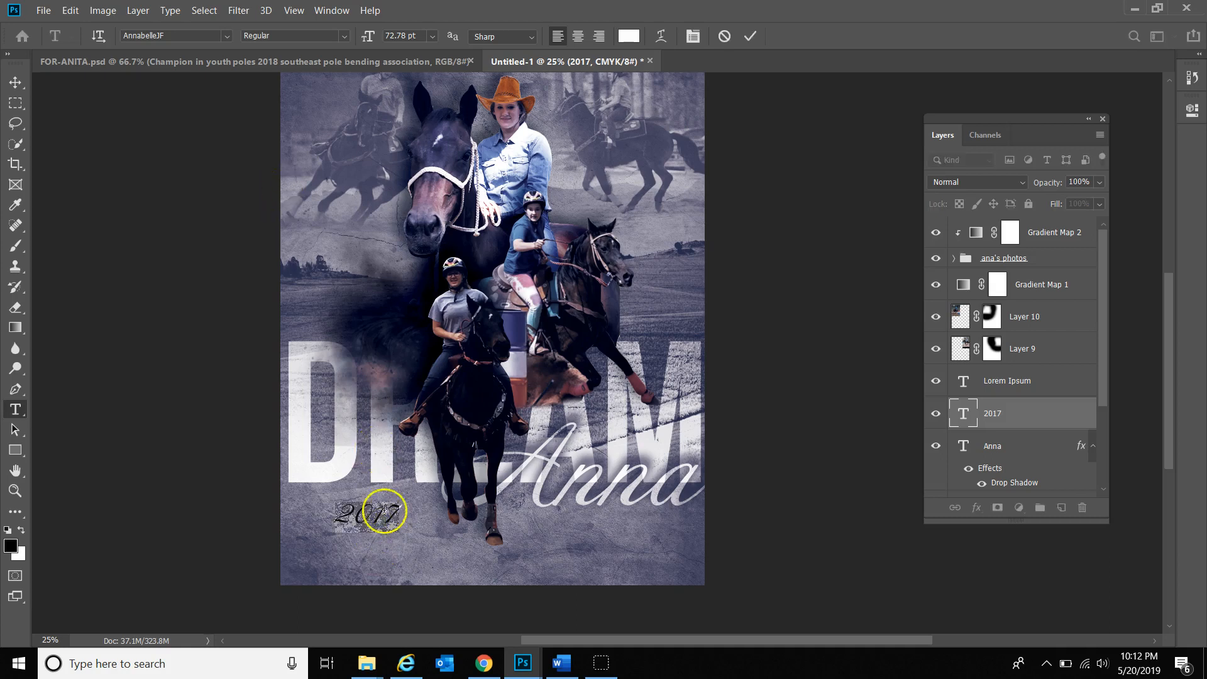
click(180, 37)
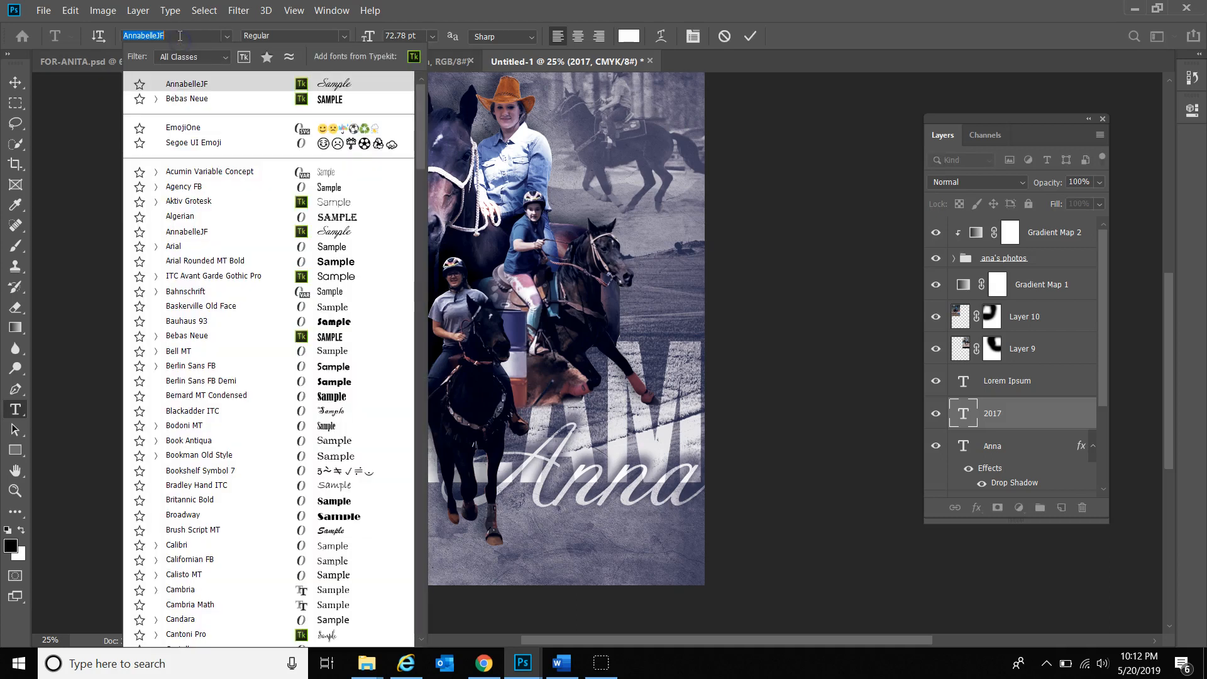
click(187, 99)
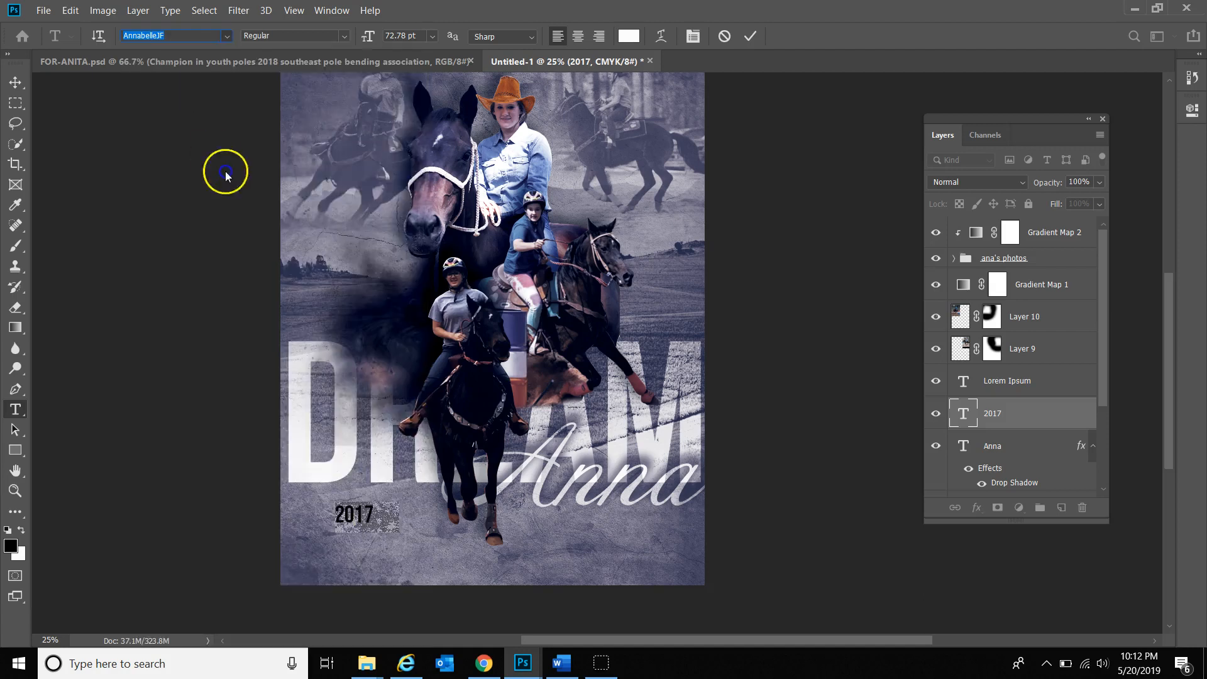
click(21, 88)
drag(384, 530, 338, 523)
key(ctrl+t)
key(Return)
Look up the 2017 award in the Word document, then duplicate "2017" just below itself in Photoshop and retype the copy as "Walk/Jog"
click(562, 663)
click(338, 272)
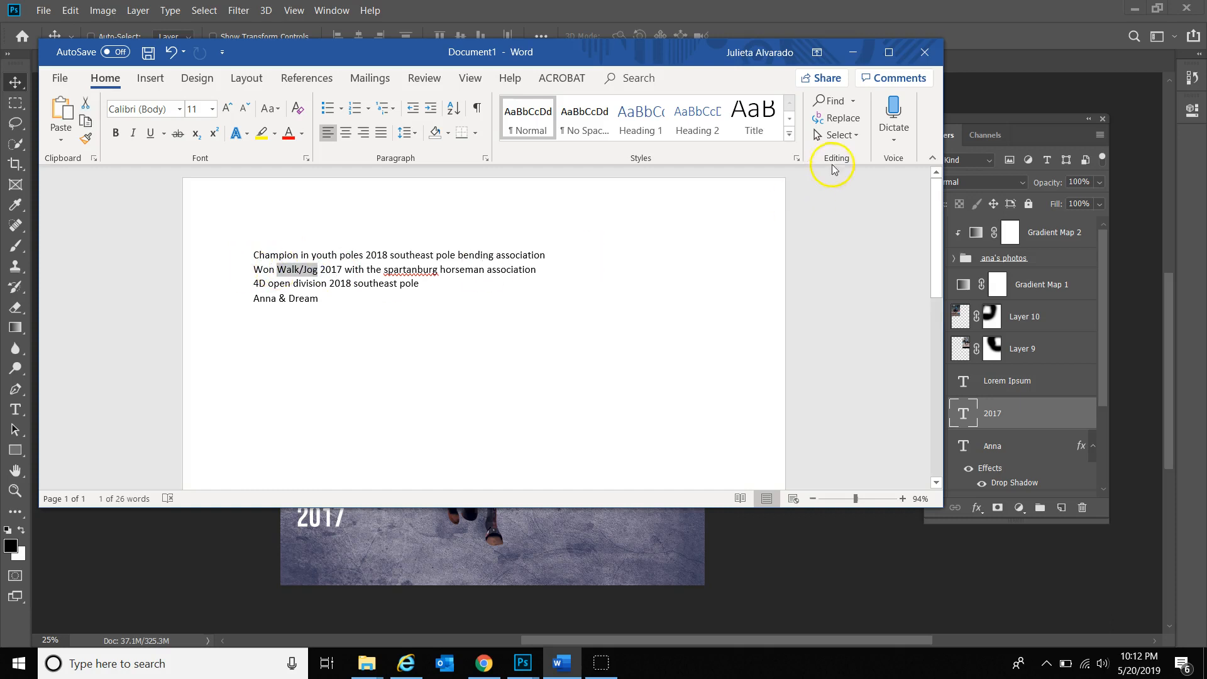
click(853, 52)
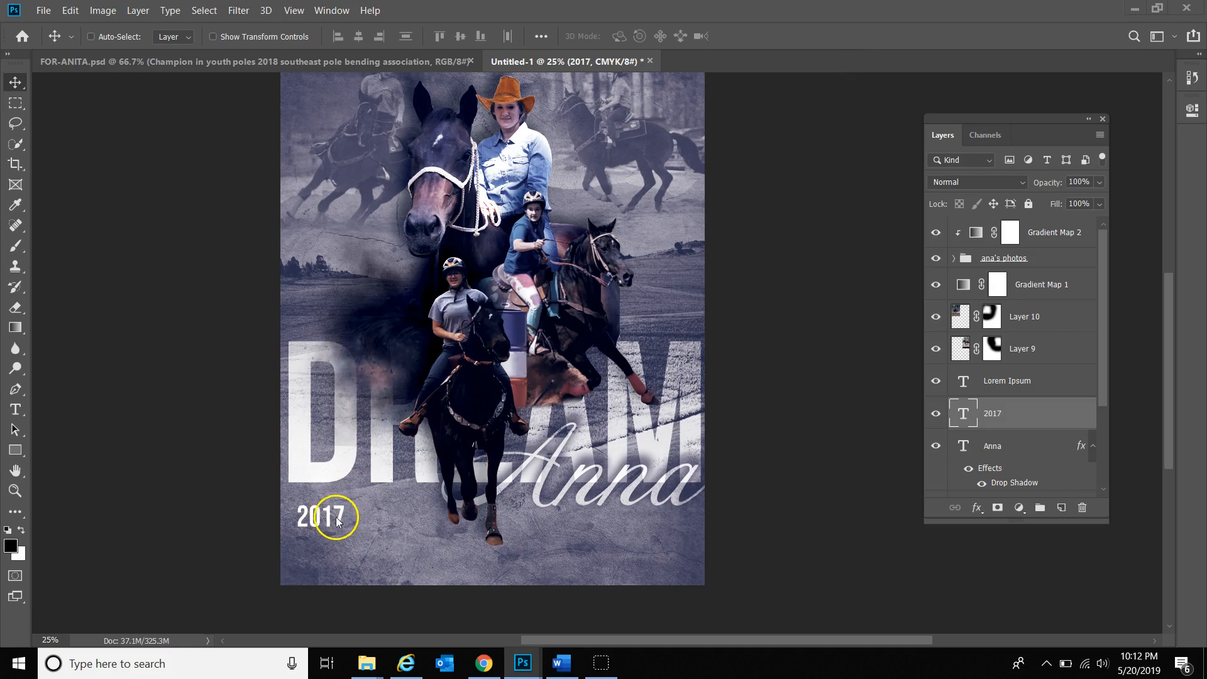
drag(338, 520, 338, 542)
key(t)
double_click(337, 539)
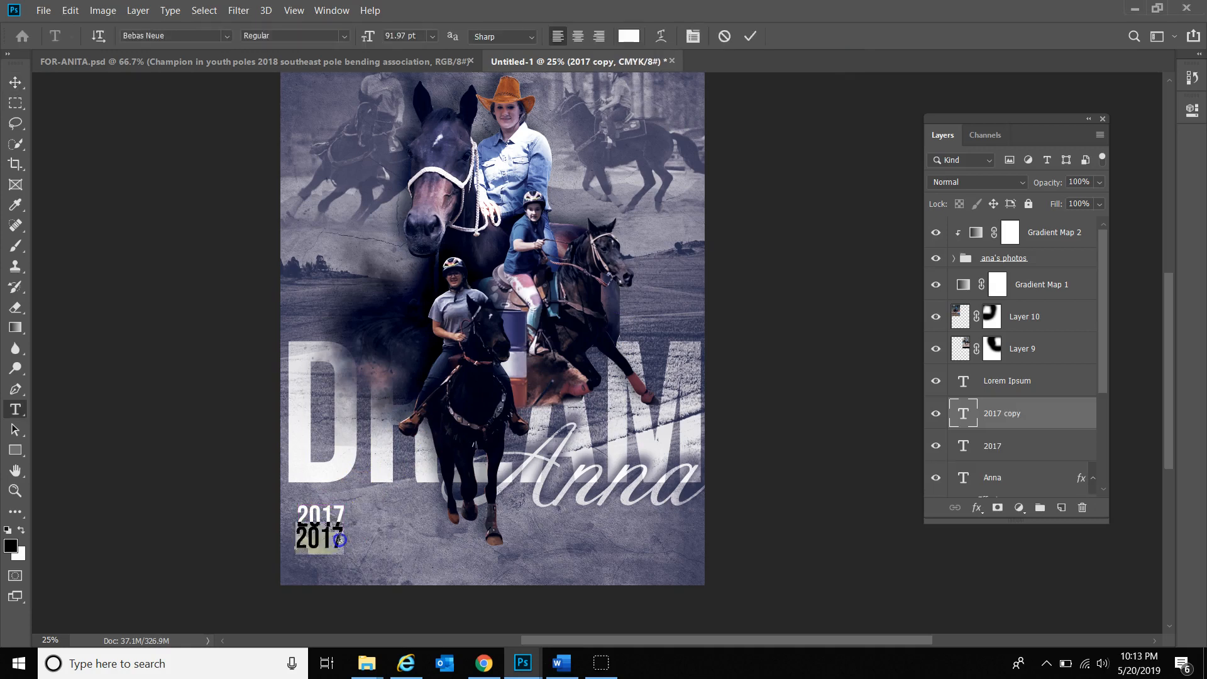
text(WALK/JOG)
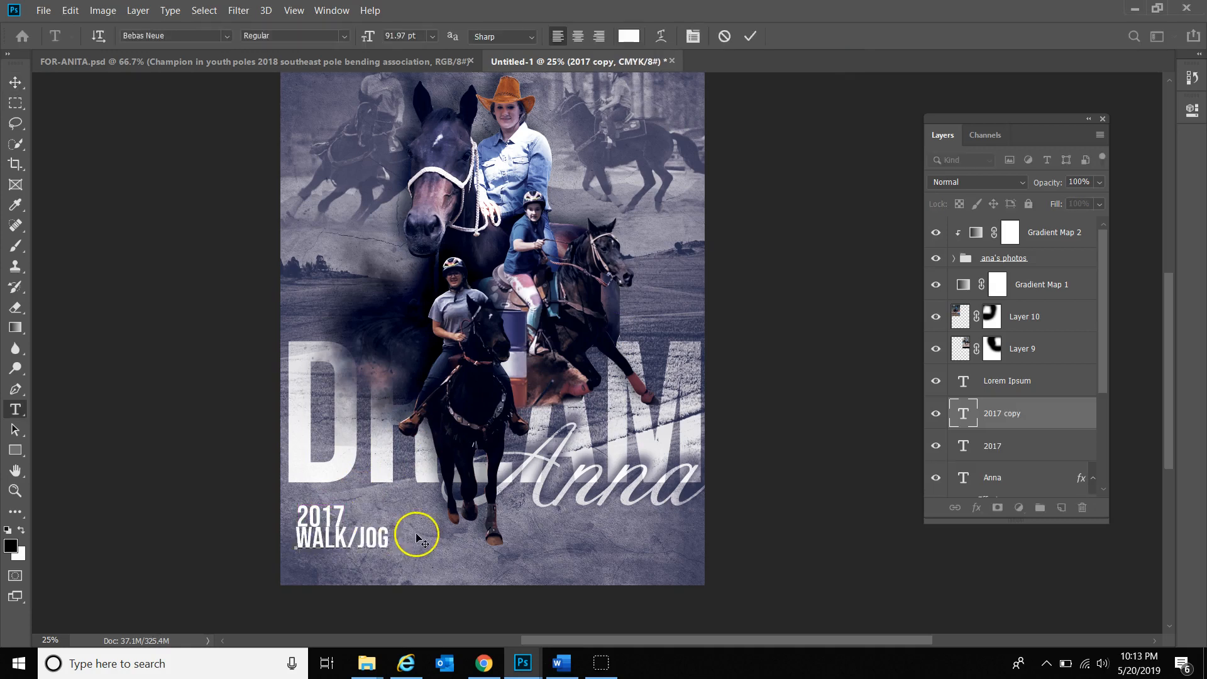
Reduce the "Walk/Jog" text to 67.97 pt and align it directly beneath "2017"
triple_click(342, 535)
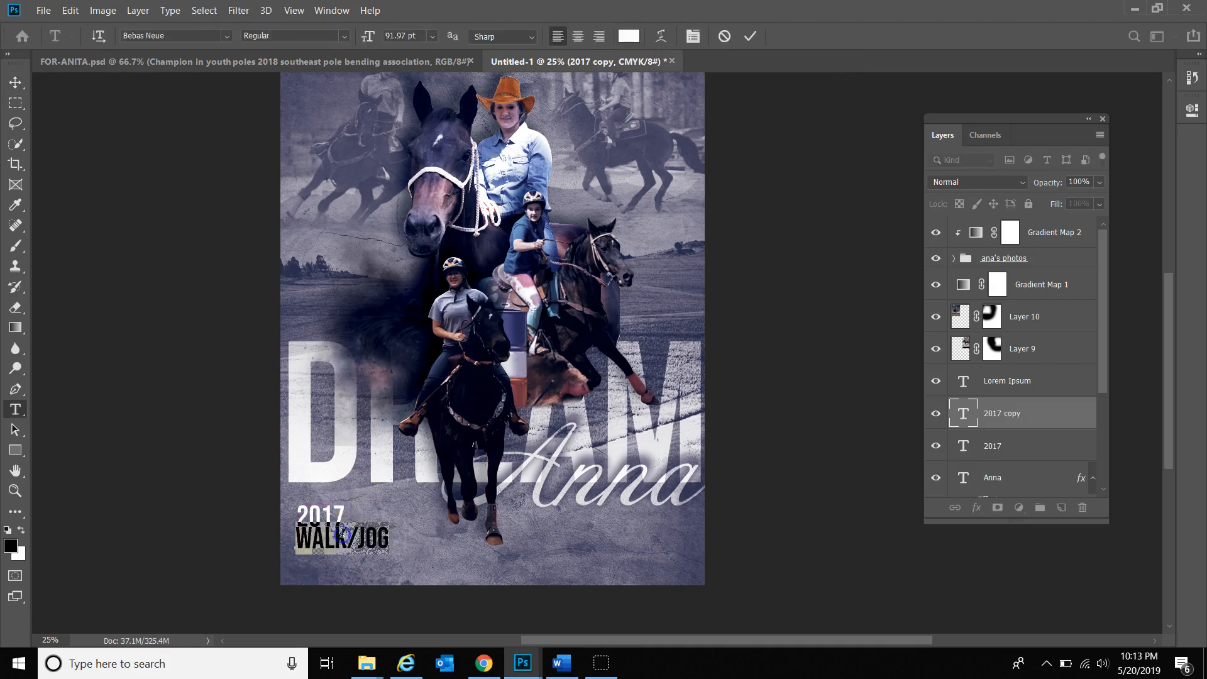
click(412, 37)
key(Down)
key(Down)
key(Down)
key(Down)
key(Down)
key(Down)
key(Down)
key(Down)
key(Down)
key(Down)
key(Down)
key(Down)
key(Down)
key(Down)
key(Down)
key(Down)
click(13, 84)
drag(348, 540, 351, 538)
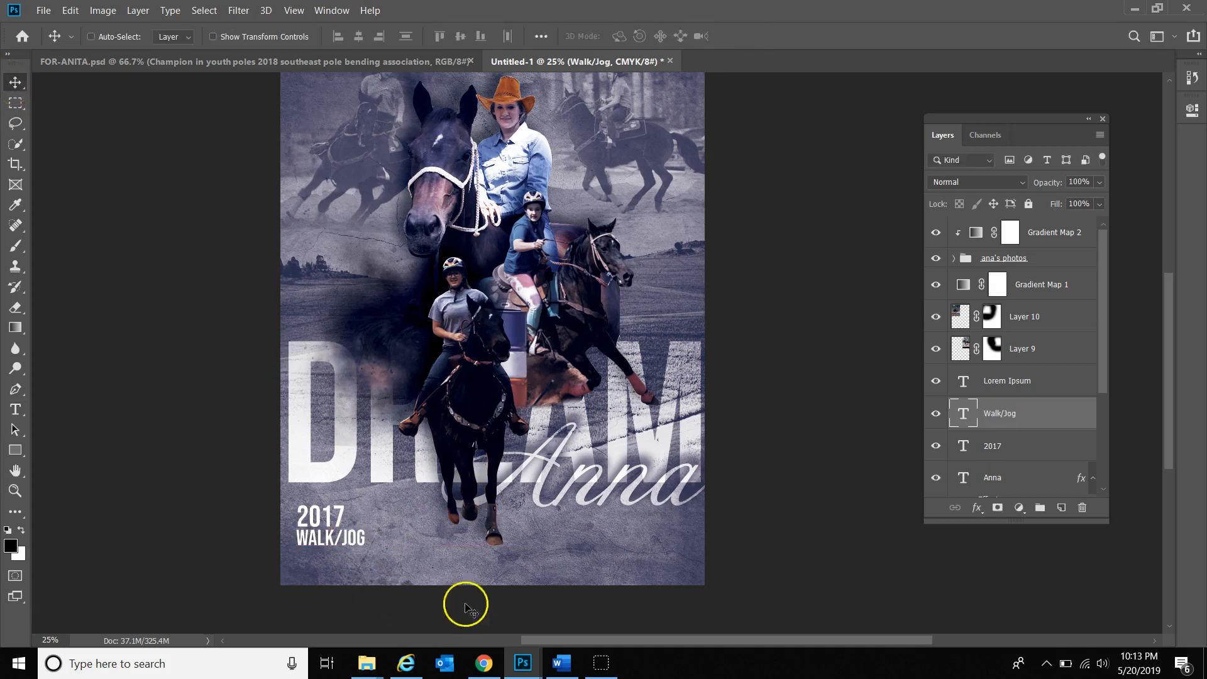
Insert the line "champion" above "Walk/Jog" in the same text layer
double_click(352, 539)
text(CHAMPION)
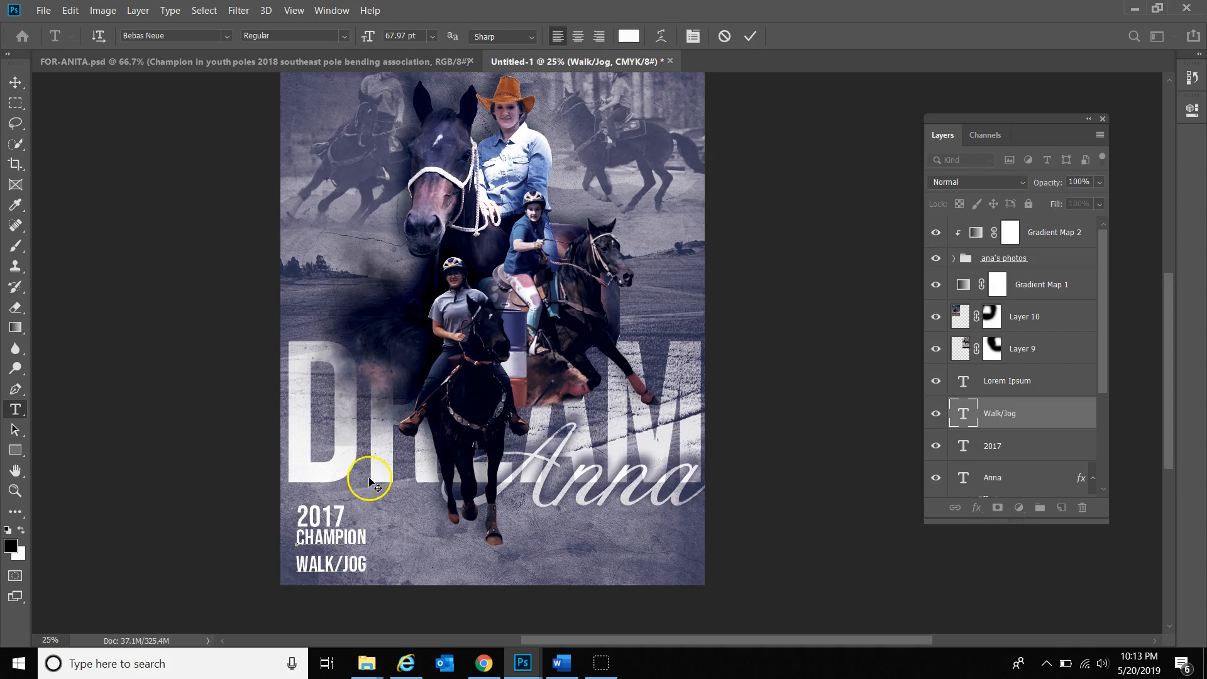
double_click(331, 564)
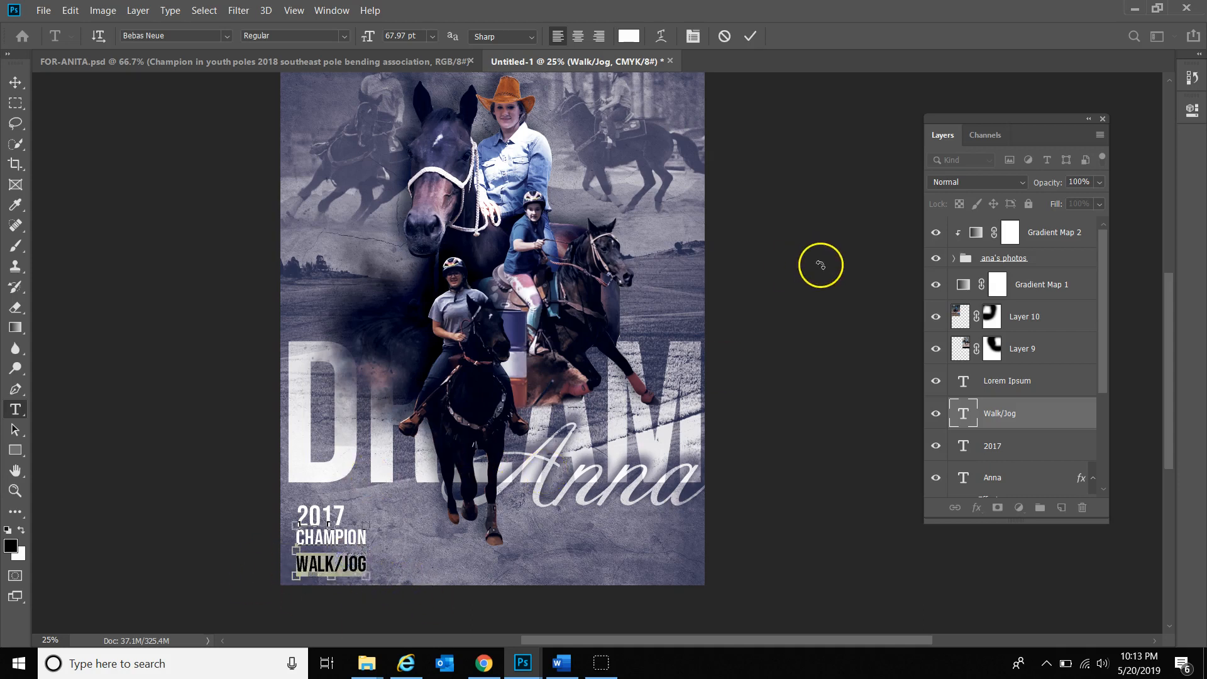
key(ctrl+t)
key(ctrl+Return)
Reduce the whole "champion walk/jog" text layer to 63.97 pt
click(423, 33)
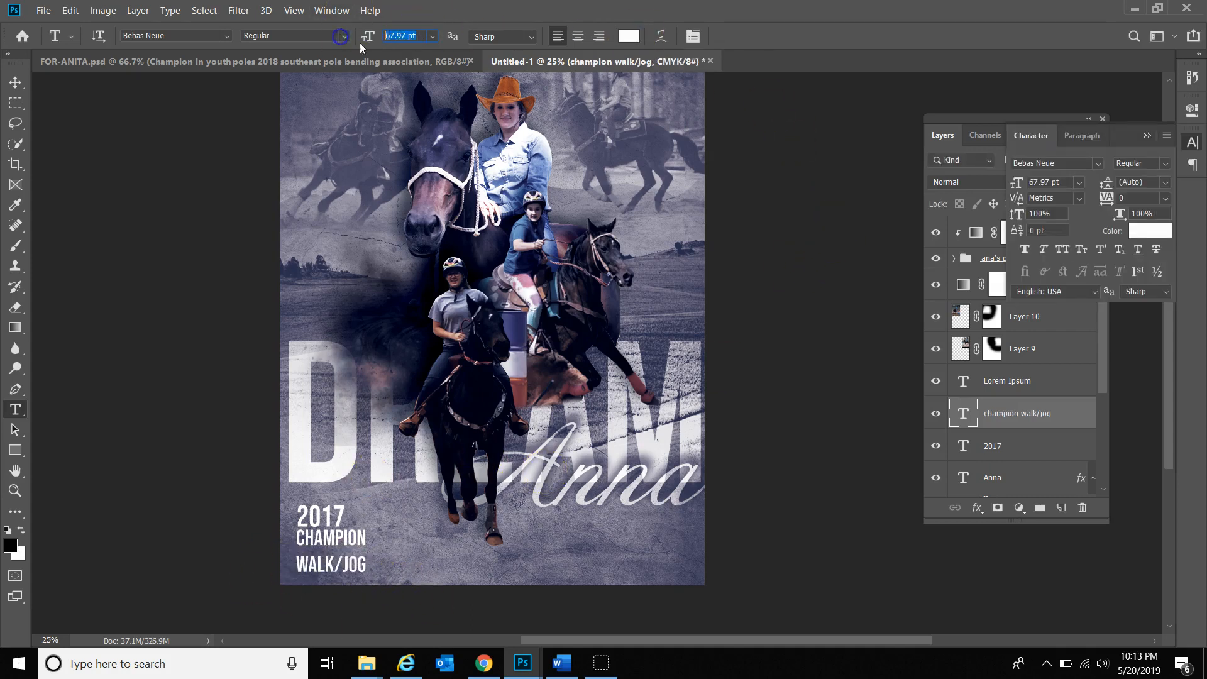
key(Down)
key(Down)
key(Down)
Set only the "Walk/Jog" line to 39 pt
double_click(333, 556)
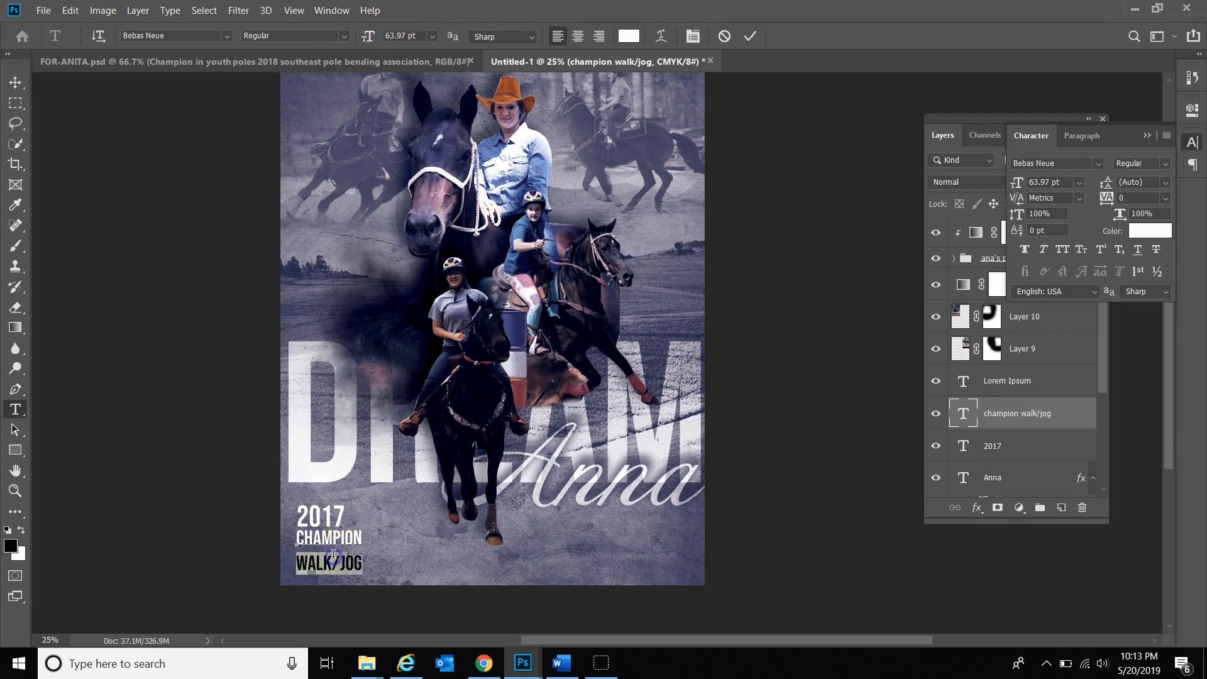
click(421, 35)
key(Down)
key(Down)
key(Down)
key(Down)
key(Down)
key(Down)
key(Down)
key(Down)
key(Down)
key(Down)
key(Down)
key(Down)
key(Down)
key(Down)
key(Down)
key(Down)
key(Down)
key(Down)
key(Down)
key(Down)
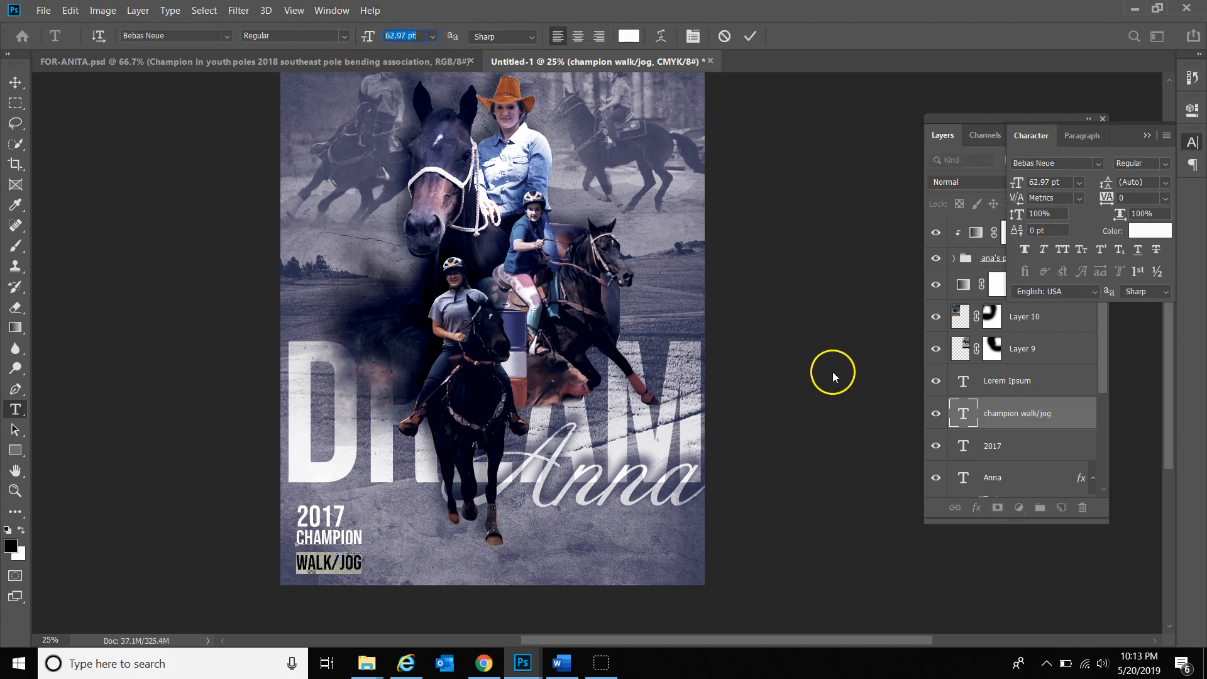
text(39)
key(Return)
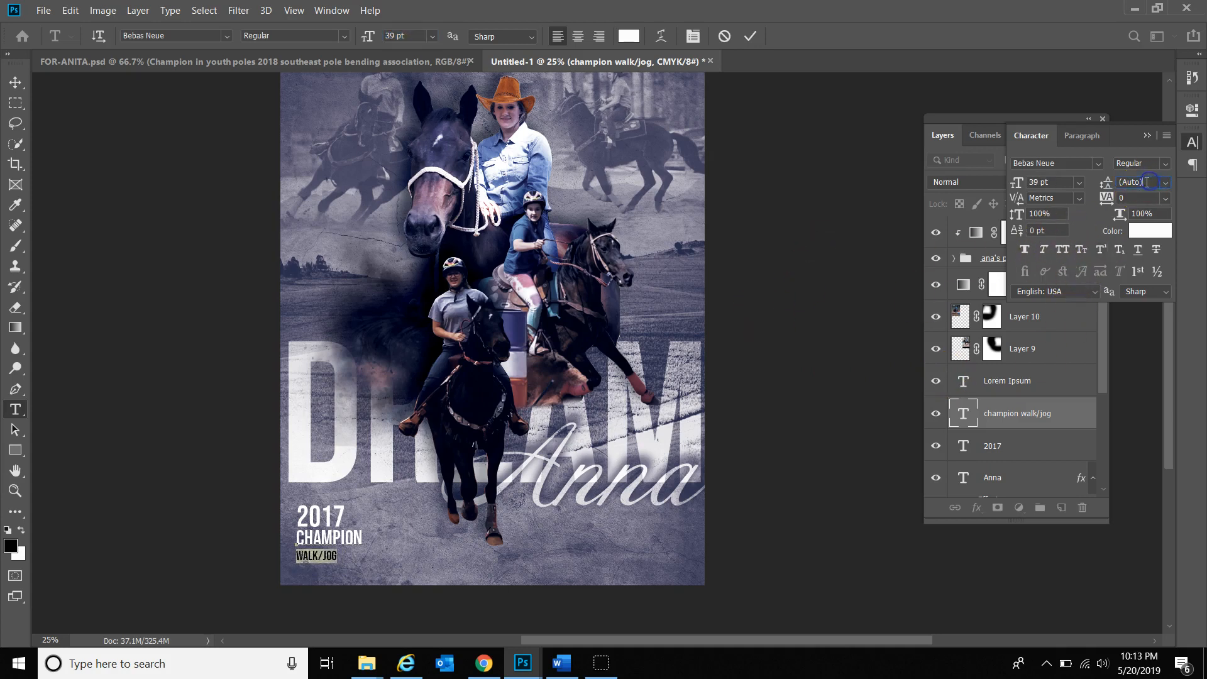
Set the leading of the "Walk/Jog" line to 39 pt so it sits closer beneath "Champion"
click(1164, 189)
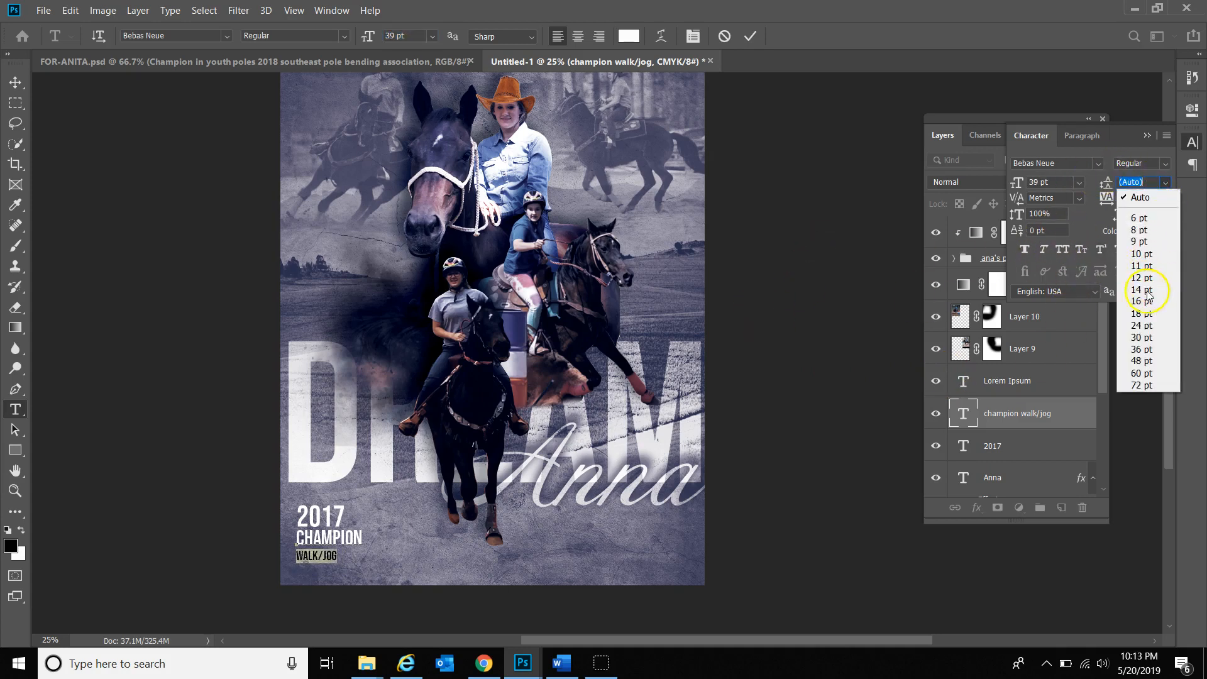
click(1128, 375)
key(Down)
key(Down)
key(Down)
key(Down)
key(Down)
key(Down)
key(Down)
key(Down)
key(Down)
key(Down)
key(Down)
key(Down)
key(Down)
key(Down)
key(Down)
key(Down)
click(451, 569)
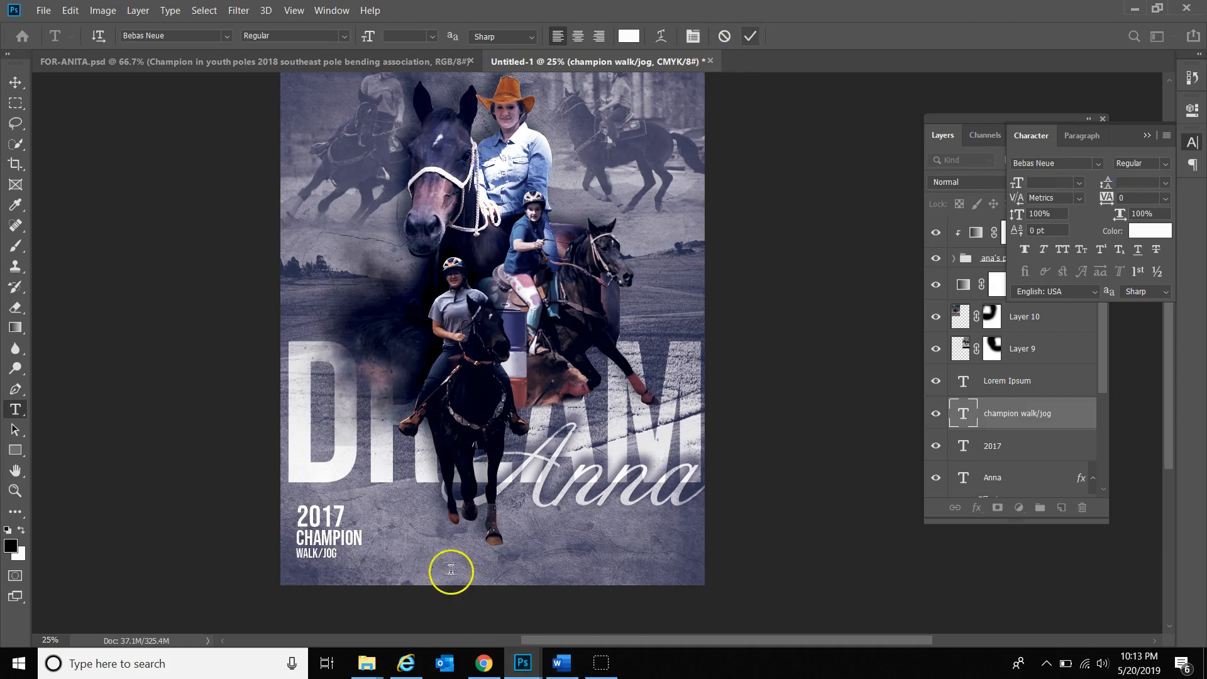
Add "| Spartanburg Horseman Association" from the Word notes after "Walk/Jog", breaking the line before "Horseman Association"
click(558, 664)
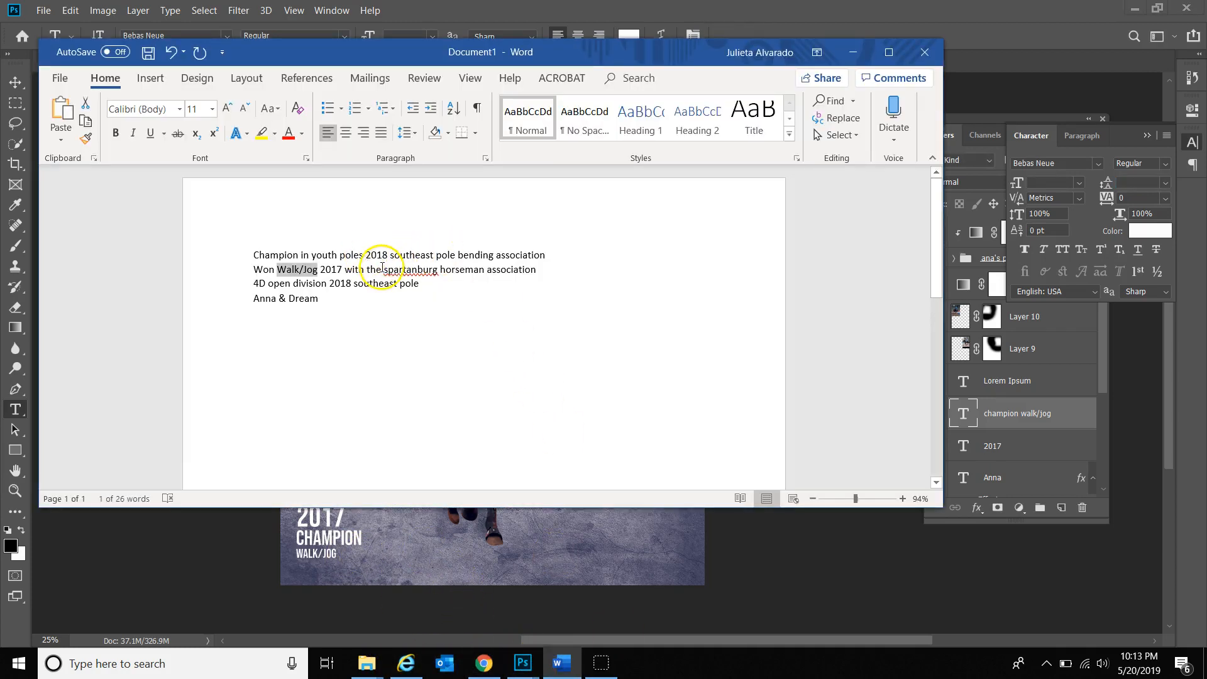
drag(384, 269, 545, 269)
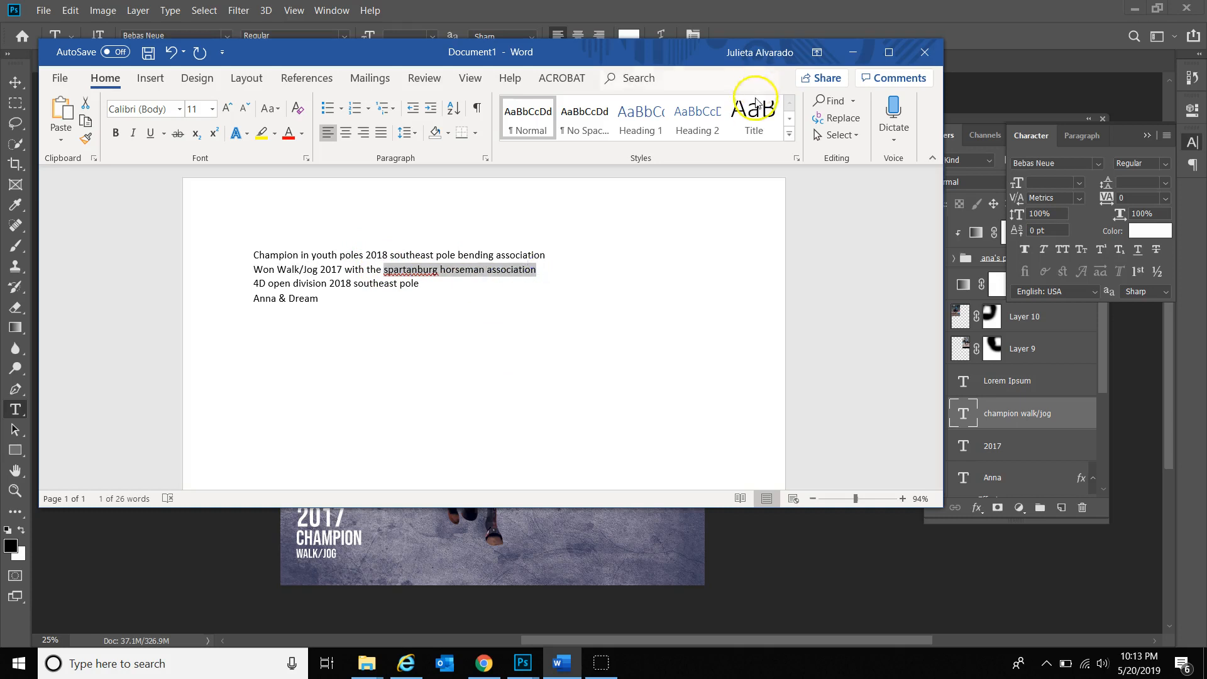
click(841, 58)
click(337, 558)
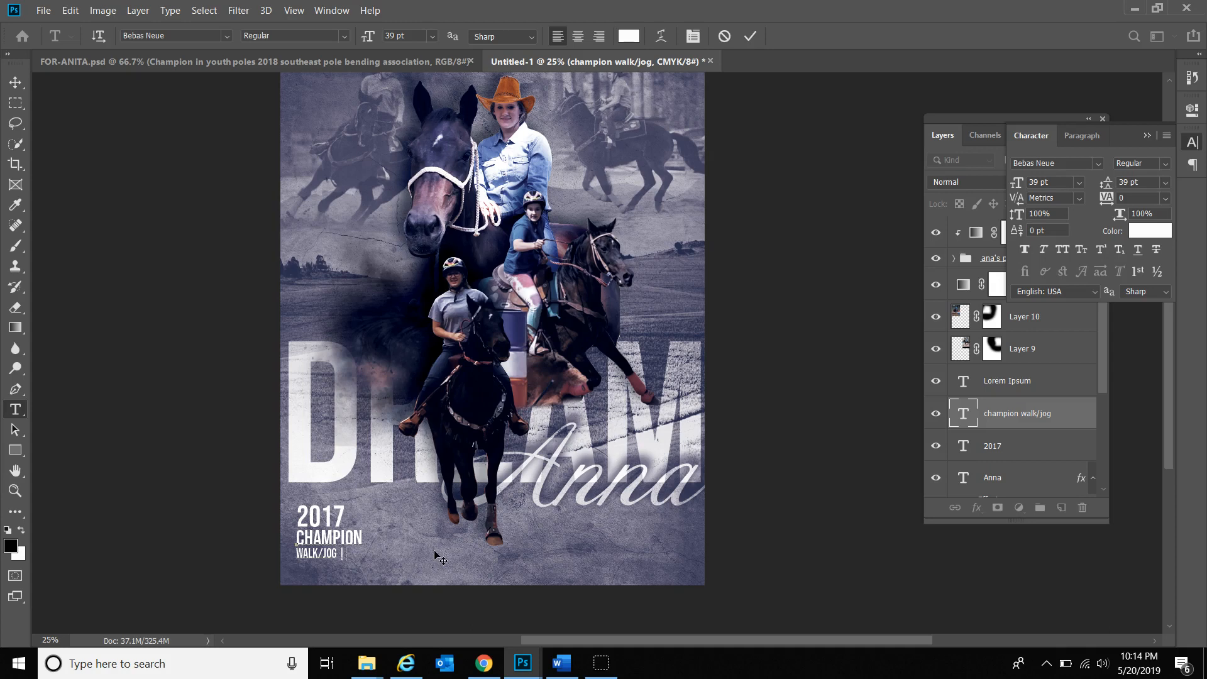
text(SPARTANBURG HORSEMAN ASSOCIATION)
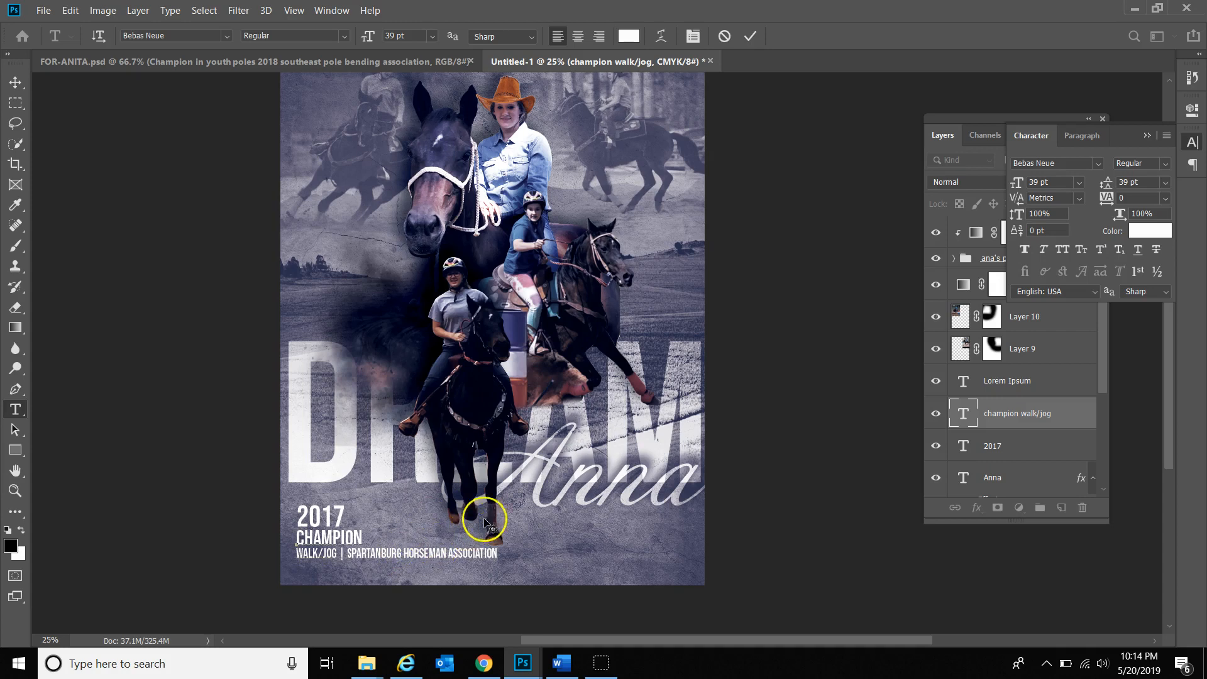
key(Return)
click(15, 82)
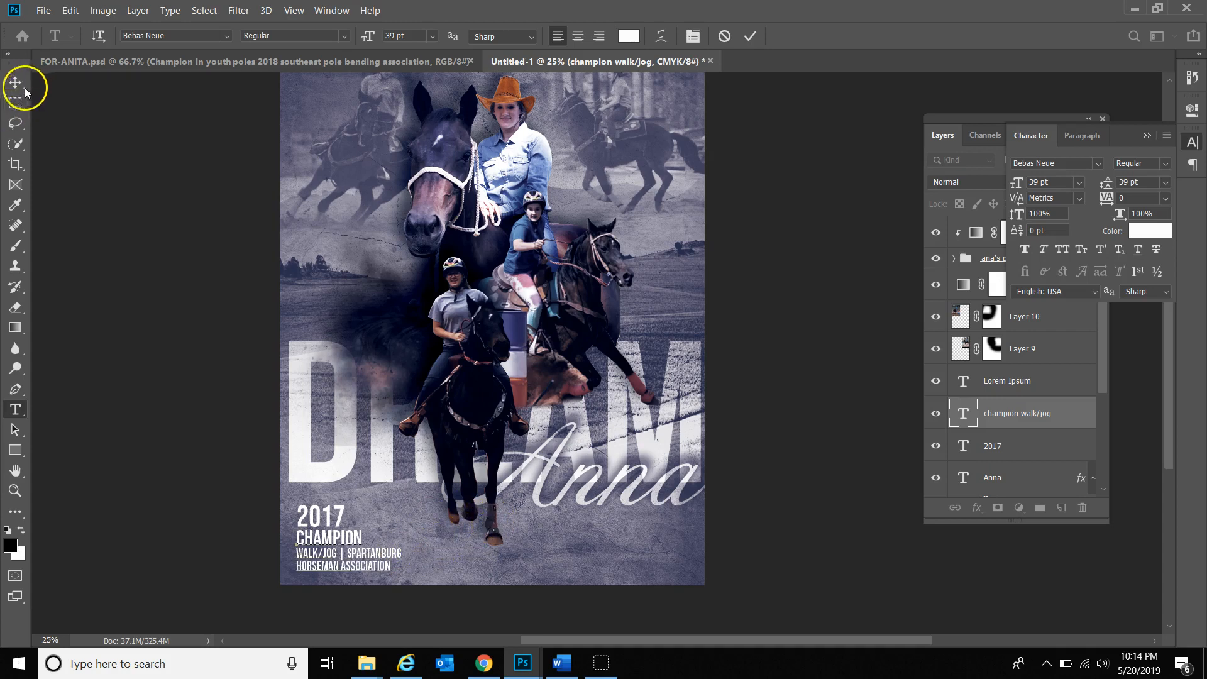
Duplicate the "2017" and "champion walk/jog" text layers together and place the copy beneath the script name
scroll(454, 542, up, 2)
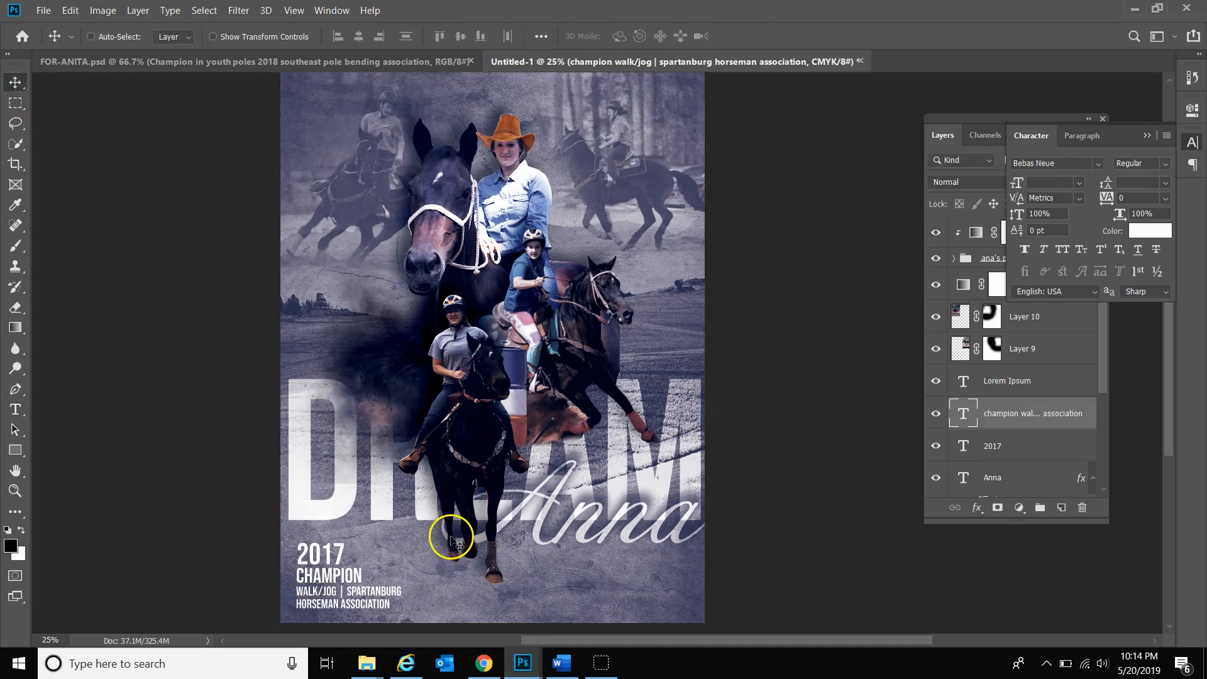
scroll(454, 542, down, 1)
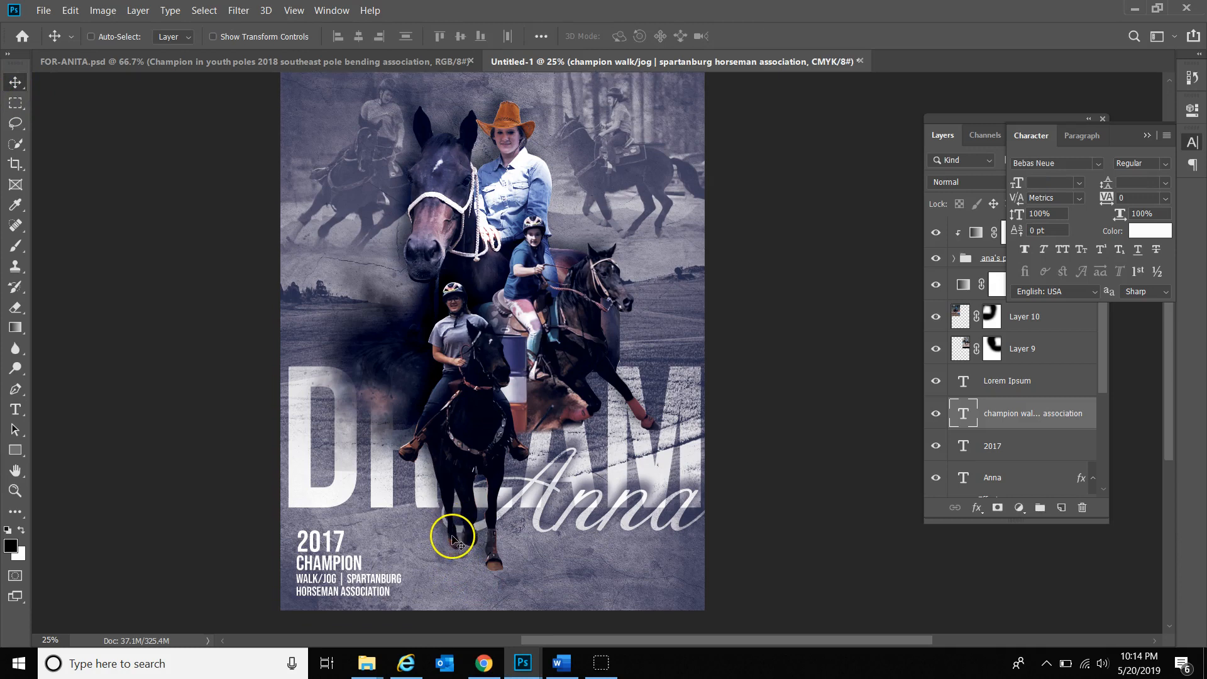
shift+click(1007, 448)
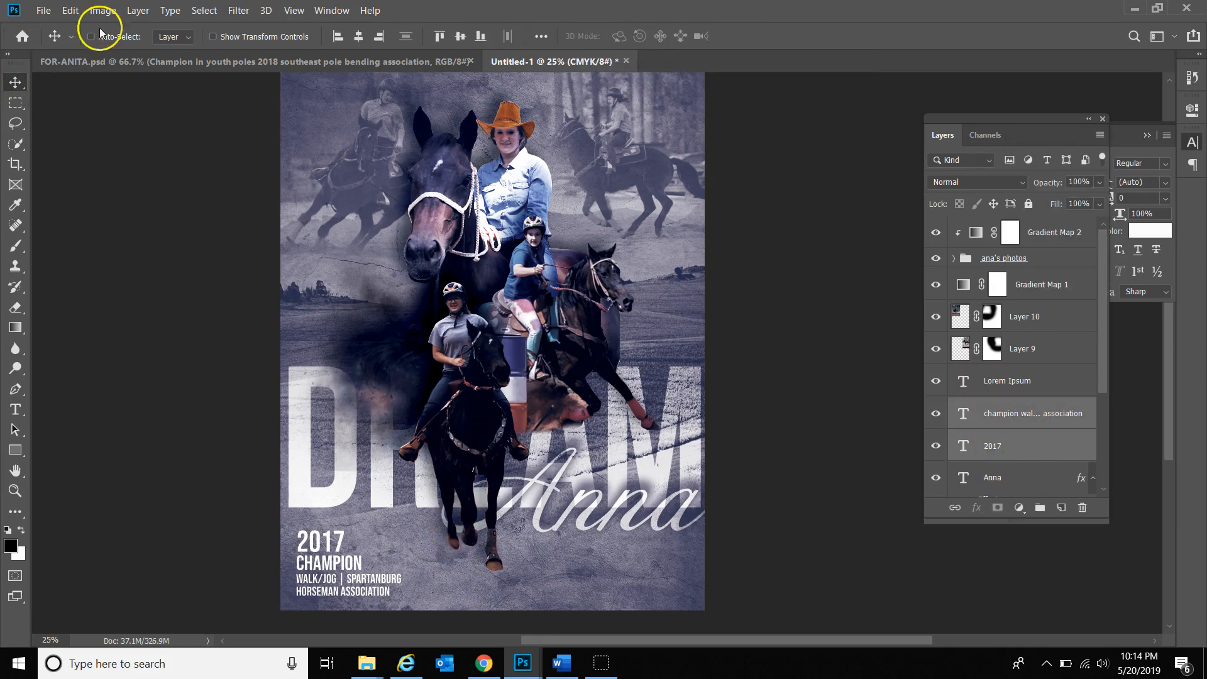
drag(348, 598, 573, 583)
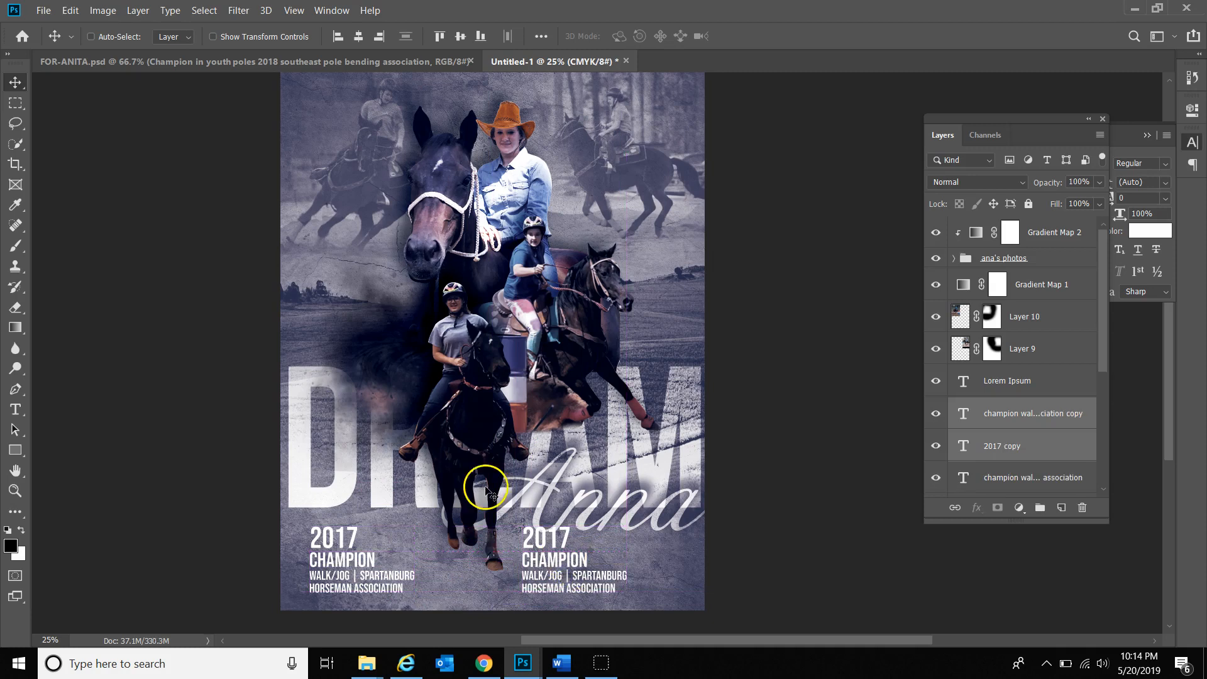
Move the front rider on the black horse (Layer 5) slightly left, uncovering more of the barrel
right_click(458, 468)
click(499, 503)
drag(455, 492, 433, 491)
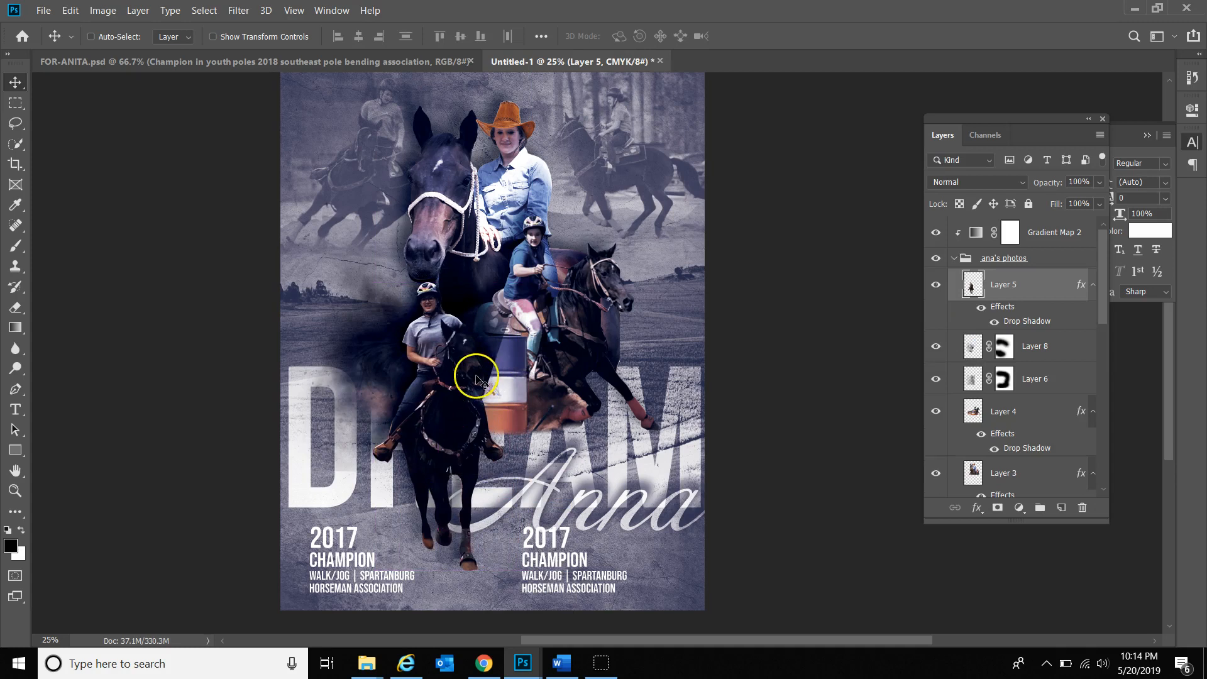
Paint black on Layer 8's mask with a 1000 px soft brush around the barrel and the barrel racer's horse
right_click(483, 348)
click(503, 371)
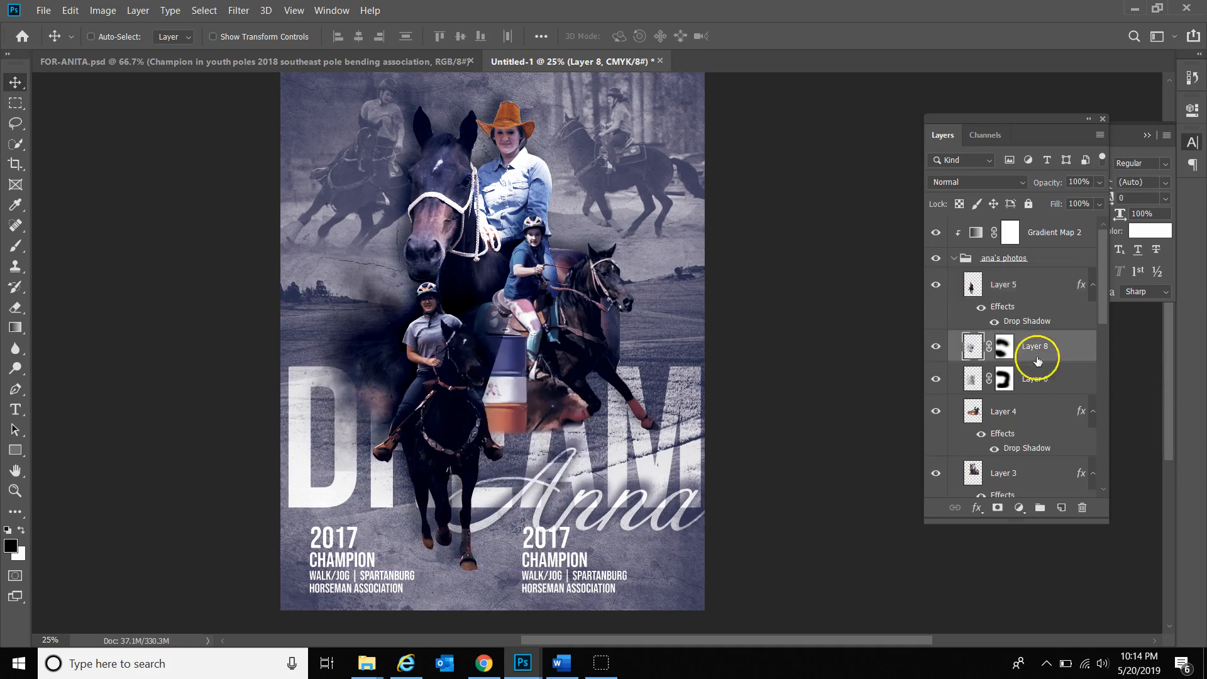
click(1004, 348)
key(b)
mouse_move(541, 342)
mouse_down()
mouse_move(539, 413)
mouse_move(566, 330)
mouse_up()
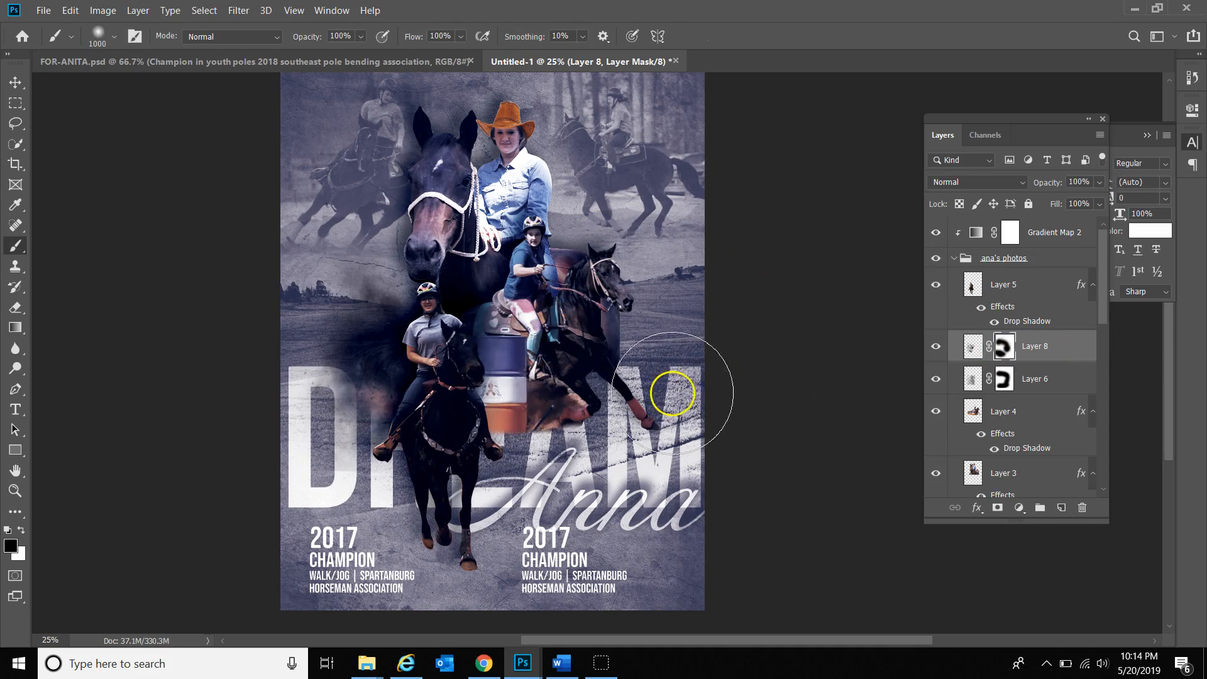
key(v)
Duplicate the second 2017 champion text block to make a third one at the poster's lower right
right_click(573, 588)
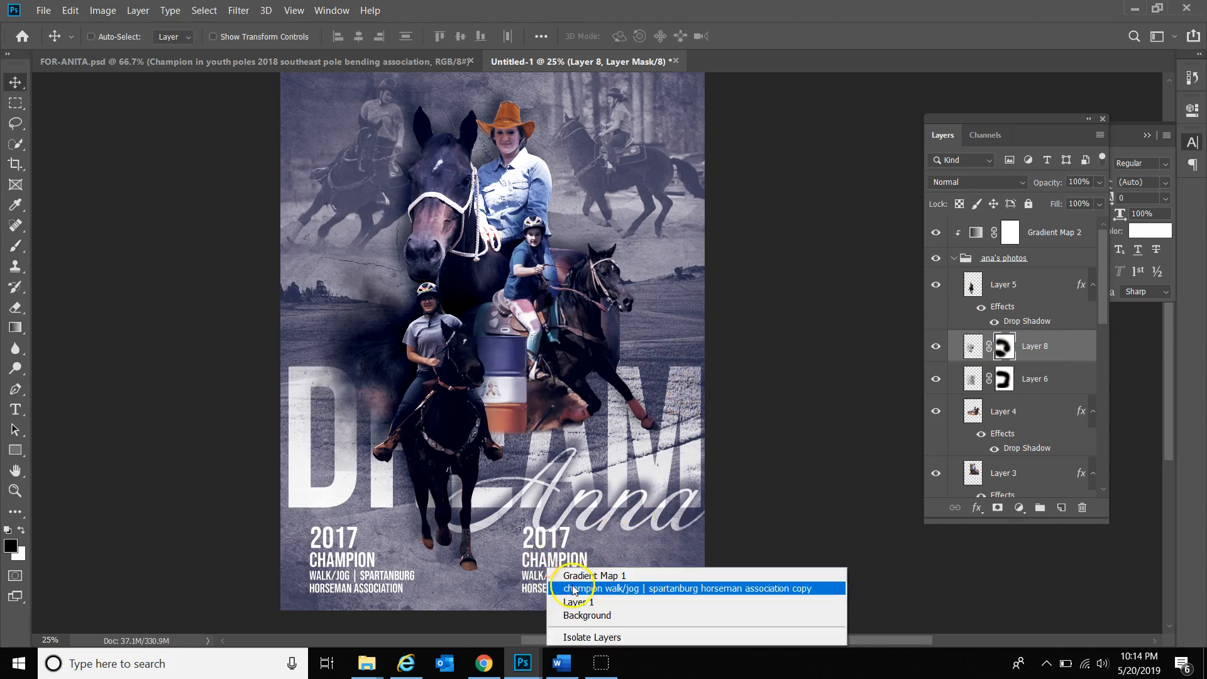
click(573, 588)
drag(548, 548, 637, 576)
right_click(548, 548)
click(562, 552)
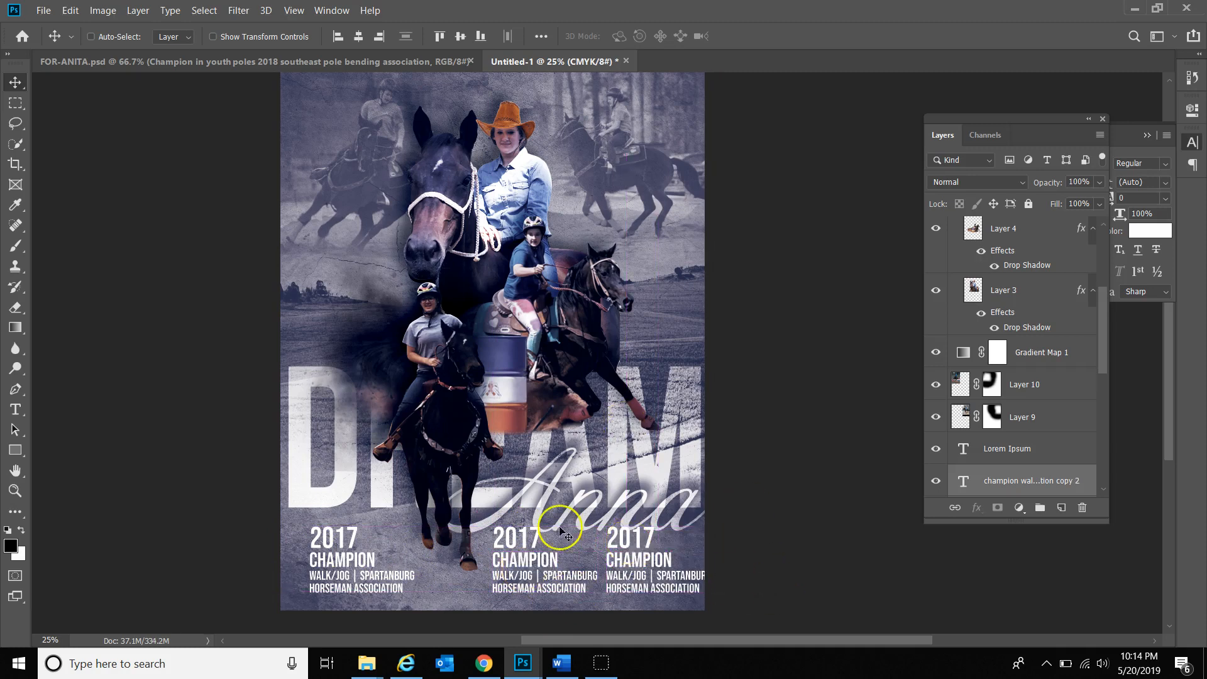
Move the DREAM title and the rider's script name up together to the middle of the poster, behind the horses
right_click(672, 447)
click(676, 466)
right_click(639, 505)
shift+click(655, 526)
drag(649, 488, 648, 364)
right_click(661, 386)
drag(640, 390, 649, 235)
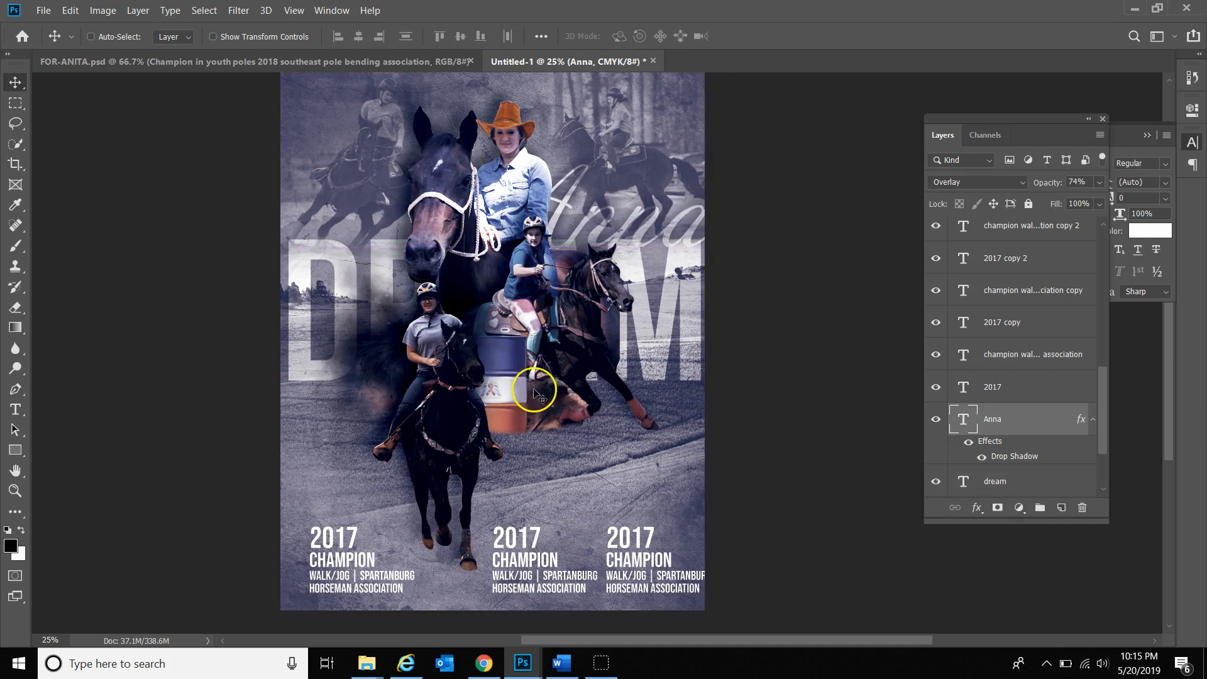
Select the six layers of the three champion text blocks and move them up together, slightly left
right_click(346, 542)
click(364, 559)
right_click(364, 559)
shift+click(484, 579)
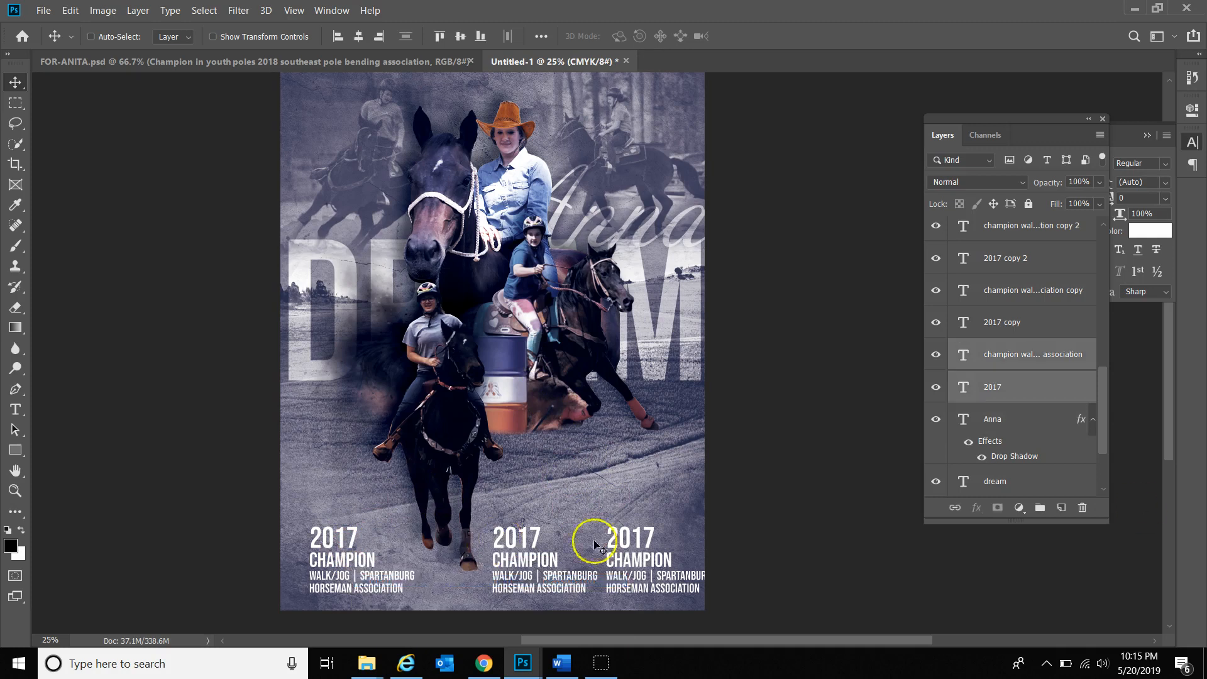
scroll(1022, 349, up, 2)
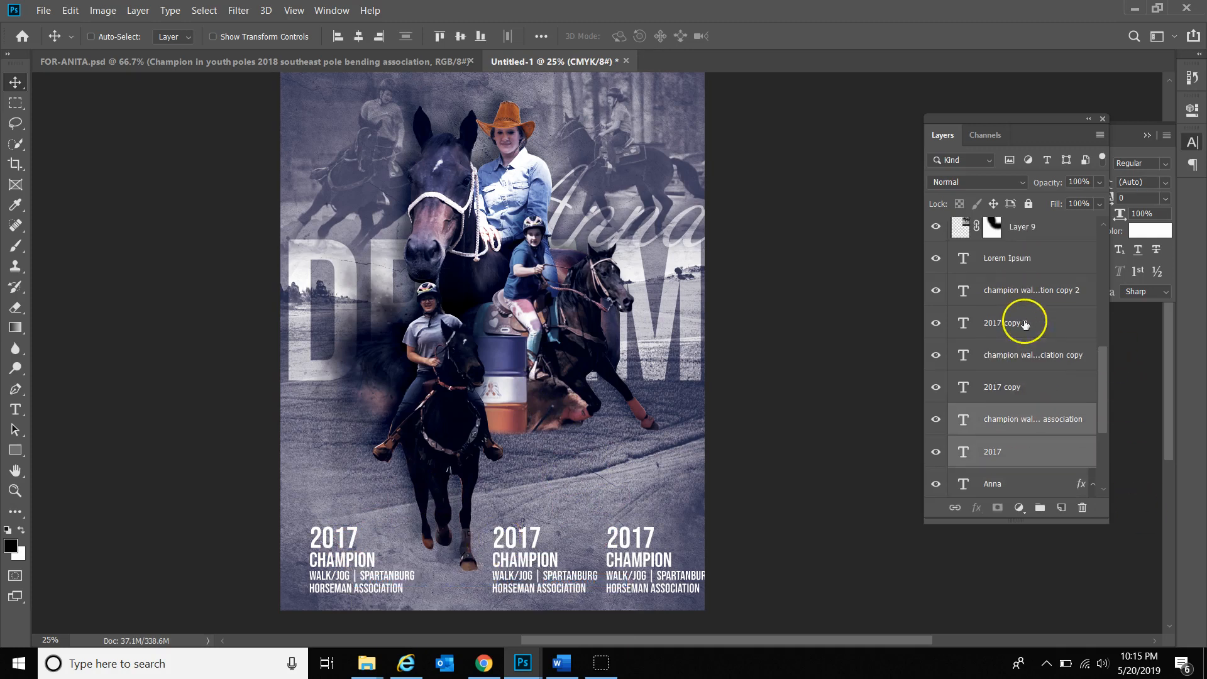
click(1020, 296)
shift+click(1018, 453)
drag(631, 541, 619, 489)
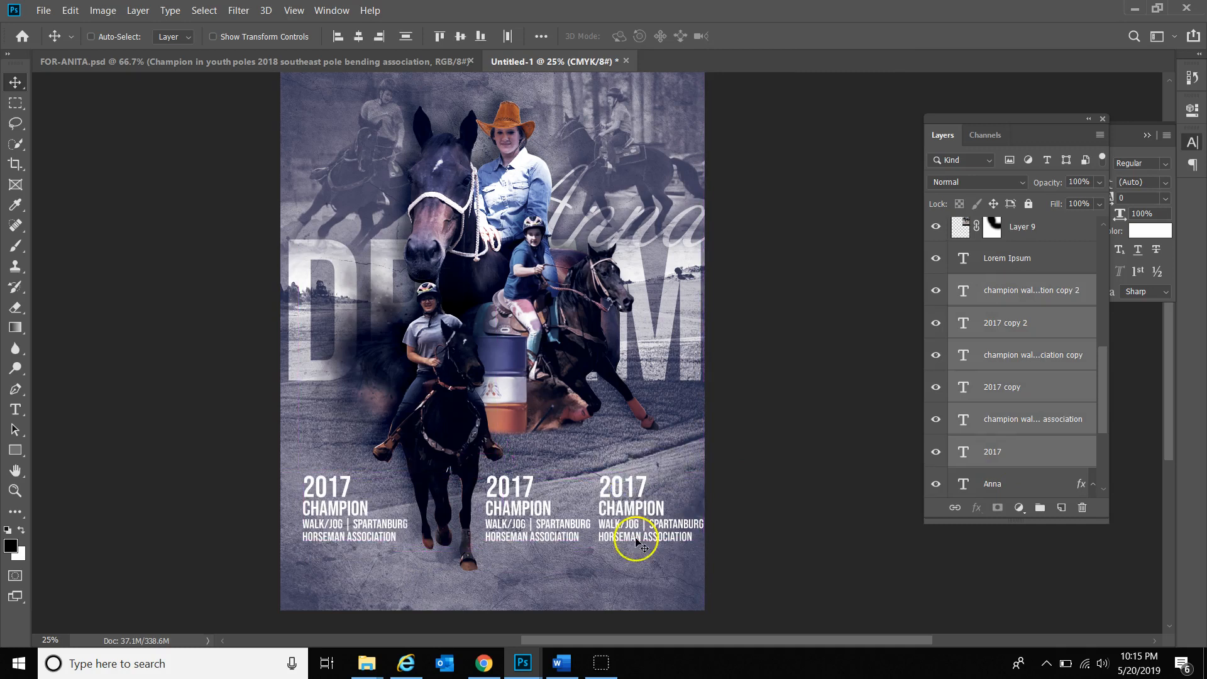
Check the award notes in Word and change the middle block's year to 2018
click(562, 663)
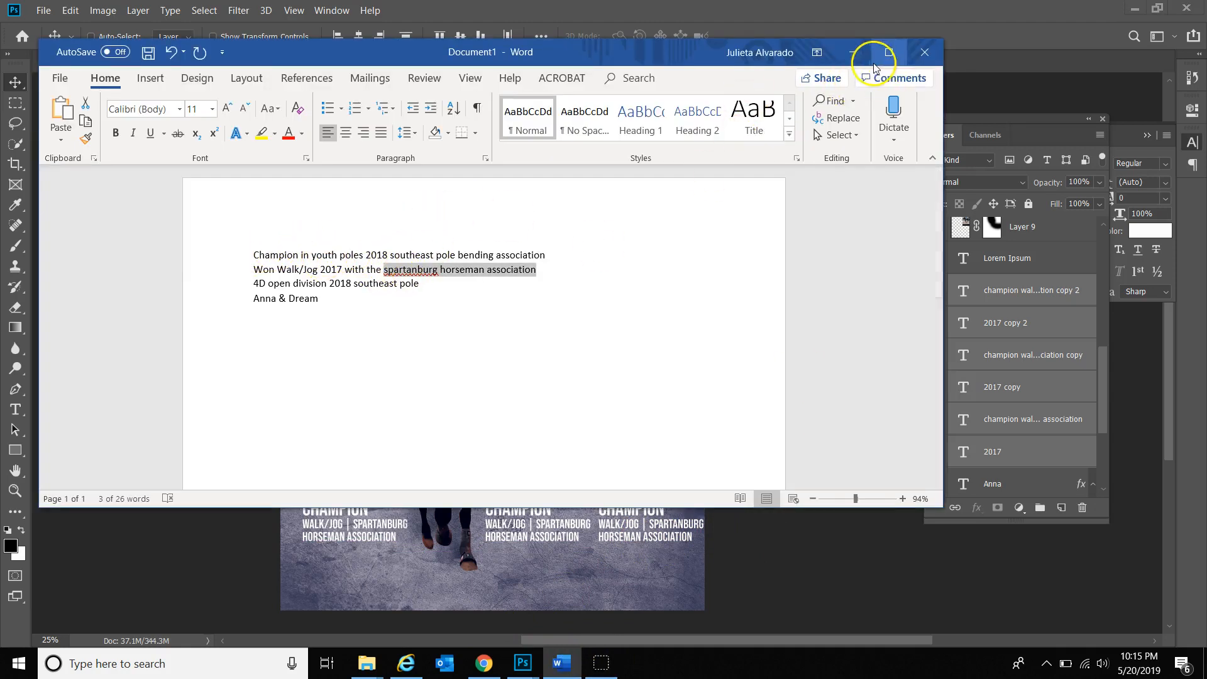
click(854, 53)
key(t)
drag(524, 490, 538, 487)
text(78)
drag(521, 488, 552, 486)
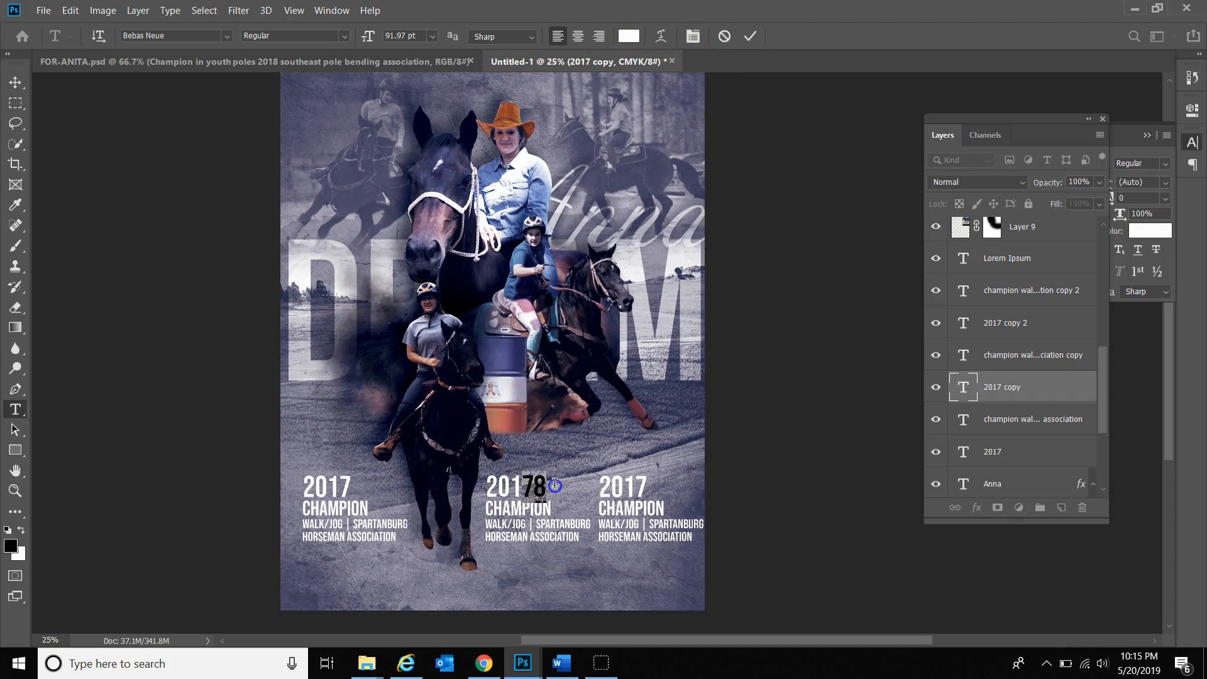
text(8)
click(751, 36)
Replace the walk/jog and association lines of the middle block with "Youth Poles"
click(567, 536)
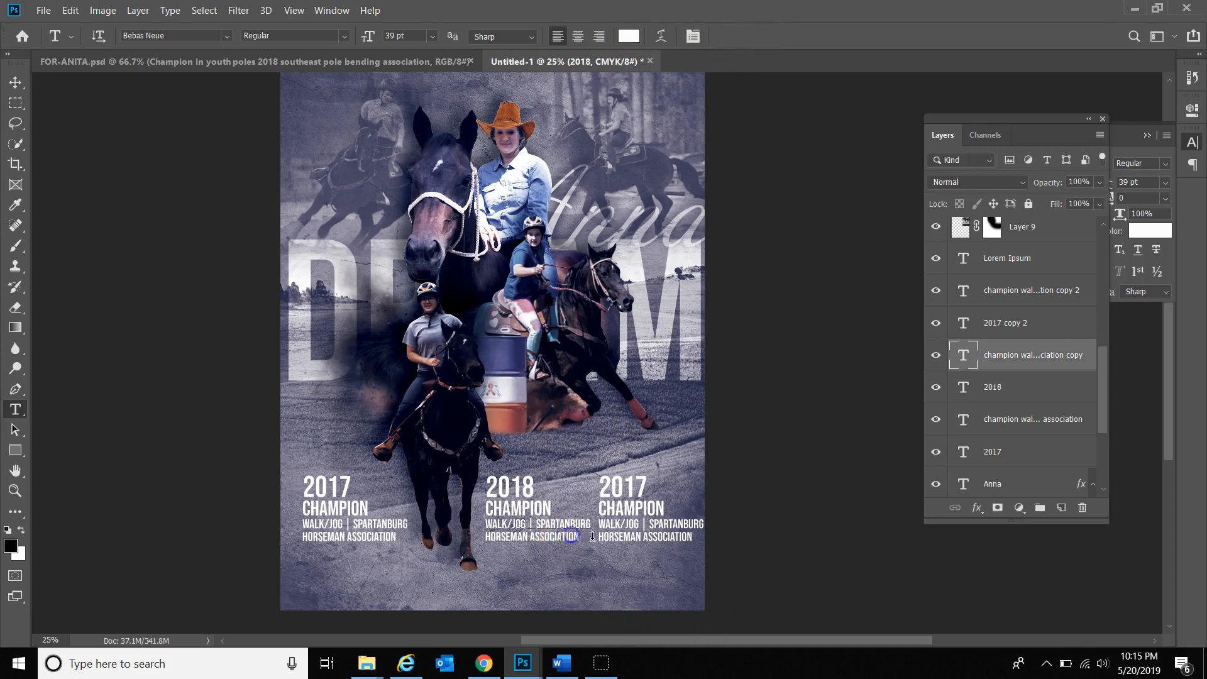
drag(579, 539, 479, 524)
text(outh)
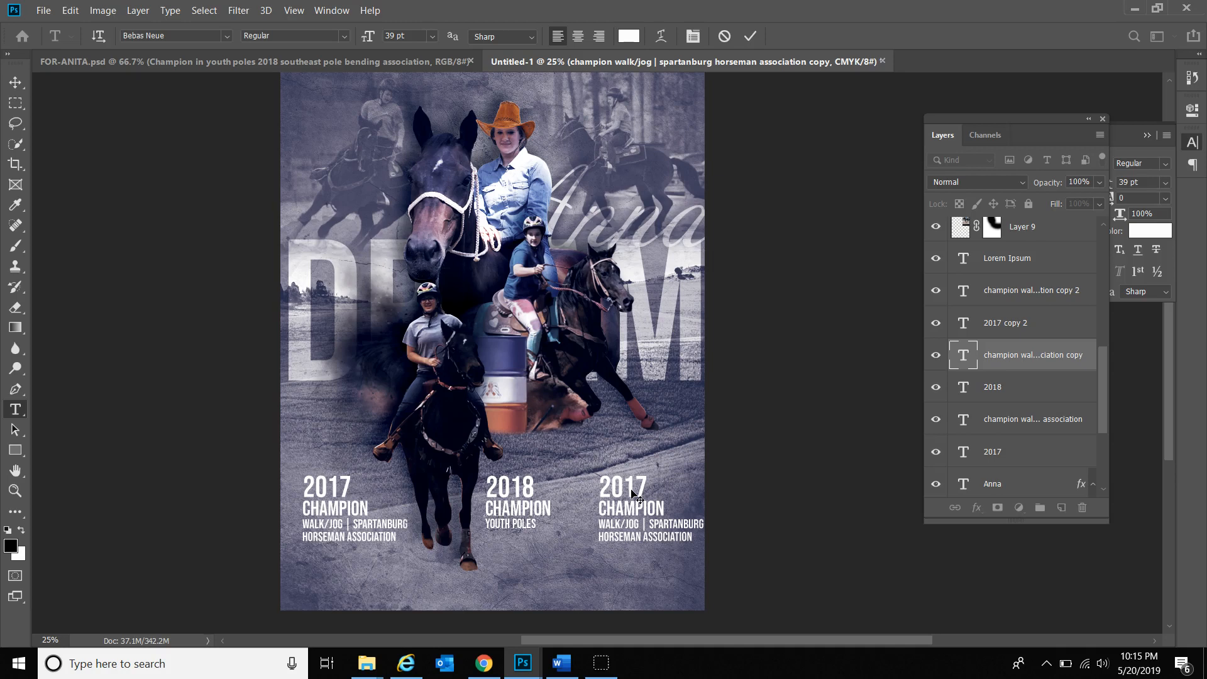
Add "Spartanburg Horseman Association" on a new line beneath "Youth Poles" in the middle block
click(561, 663)
drag(525, 270, 408, 269)
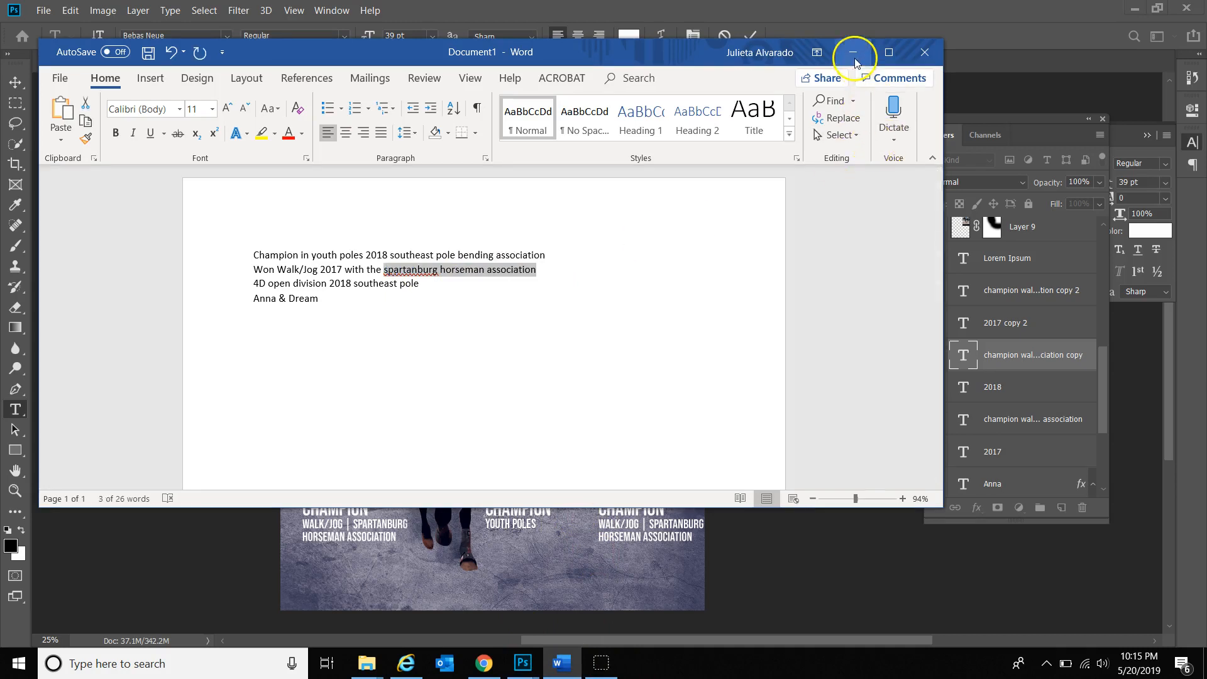
click(853, 52)
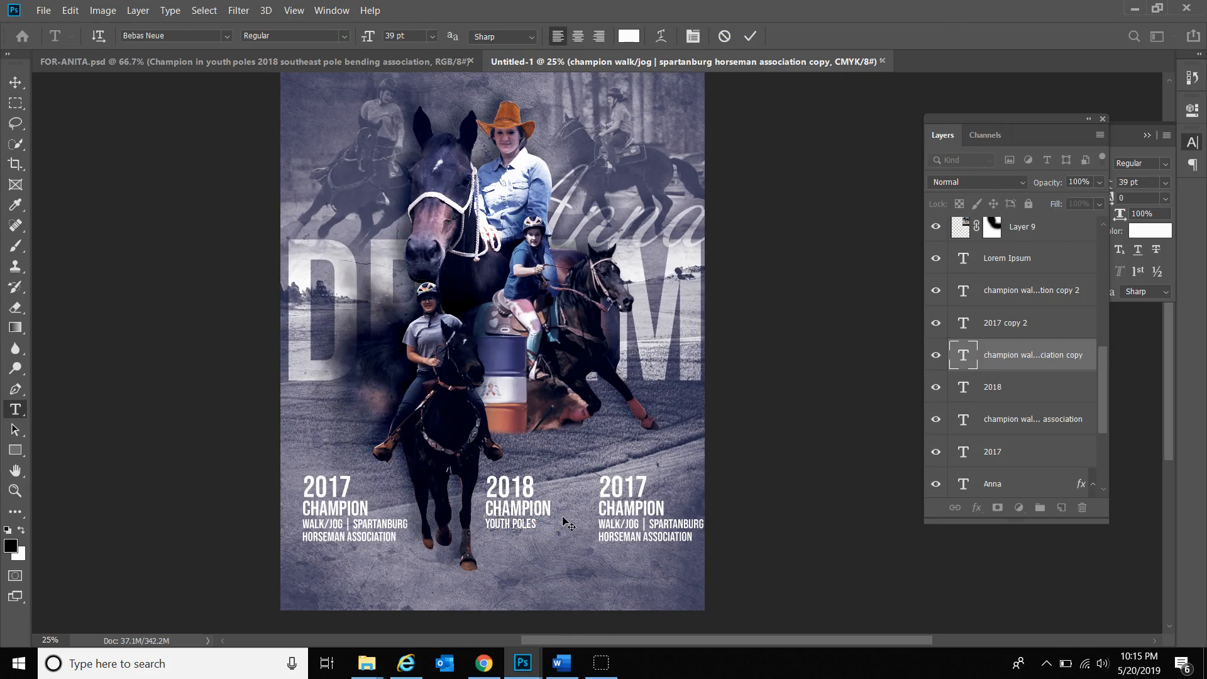
click(585, 536)
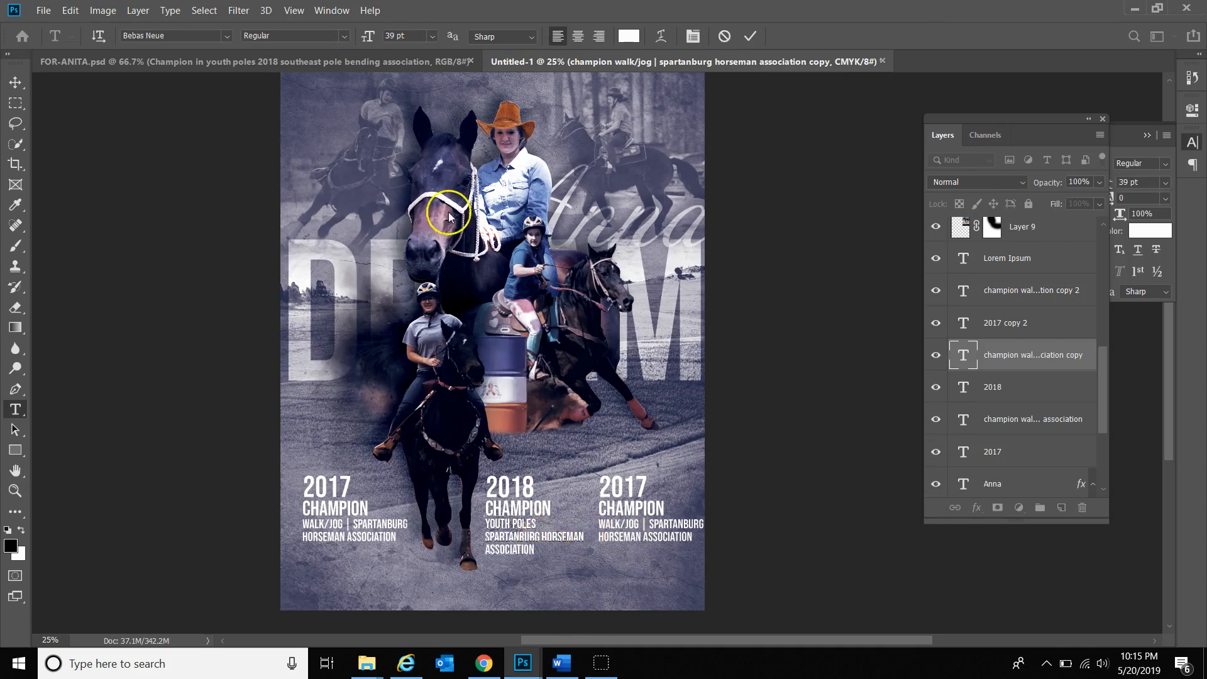
click(15, 83)
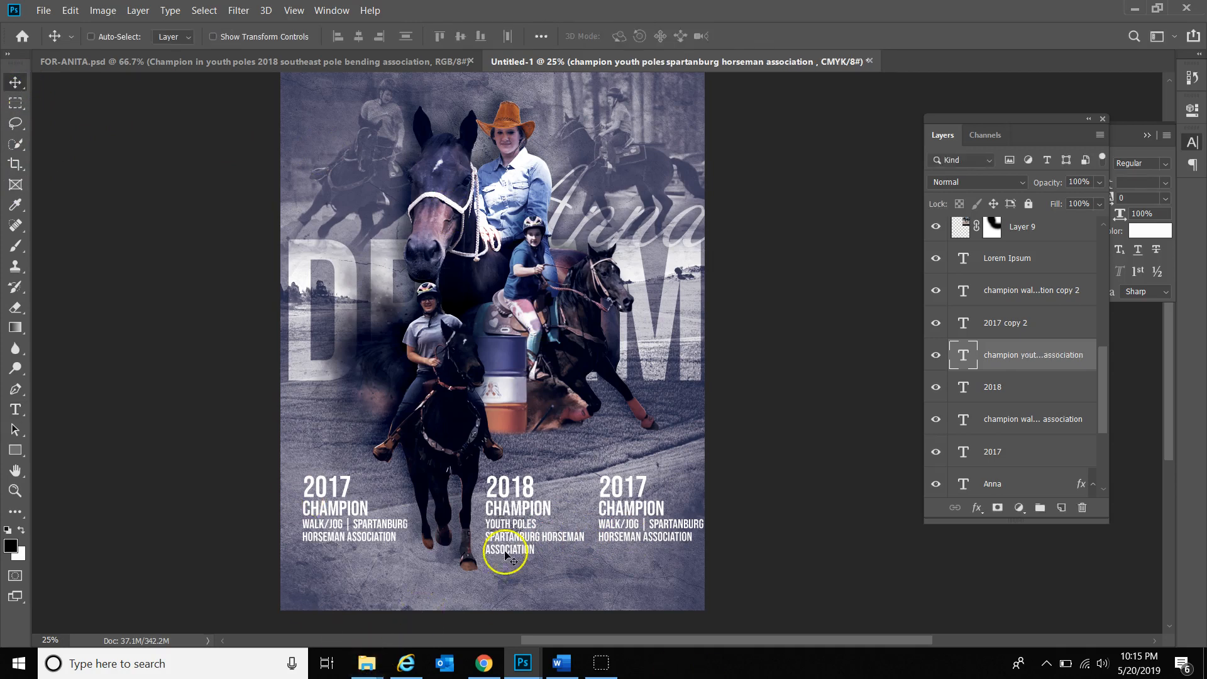
Change the year of the third champion block to 2018
key(t)
click(649, 488)
key(shift+Left)
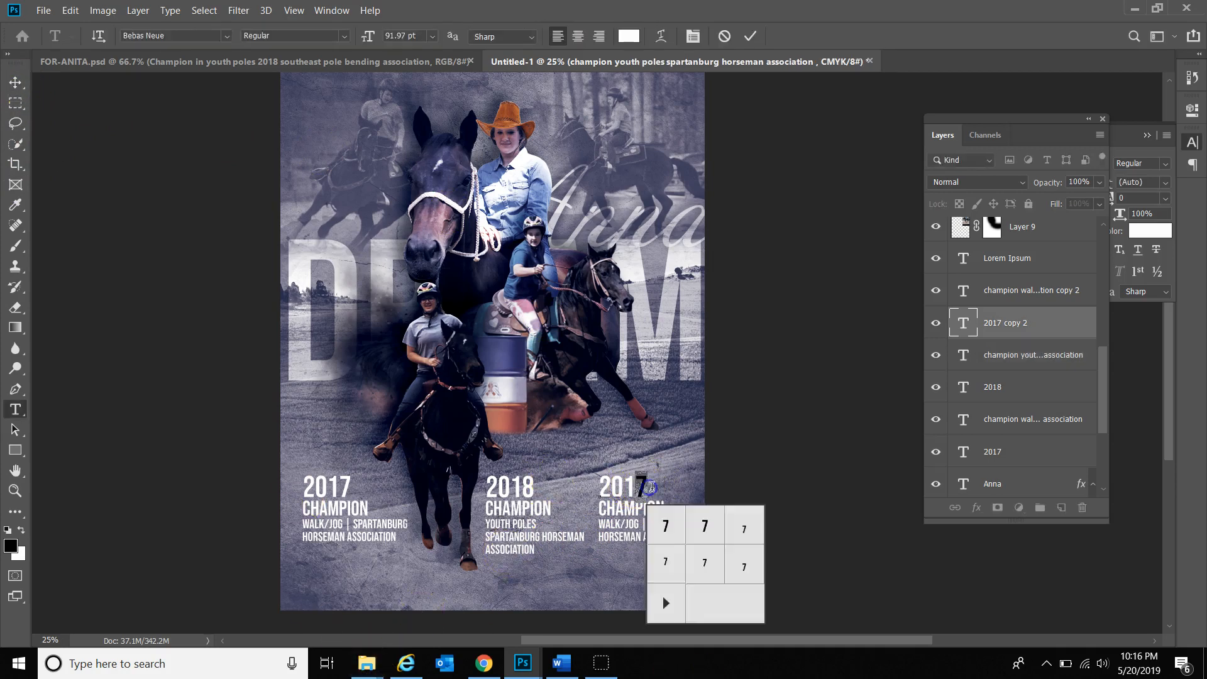
text(8)
click(747, 32)
Replace "Walk/Jog" in the third block with "4D Open Division" from the Word notes
click(533, 676)
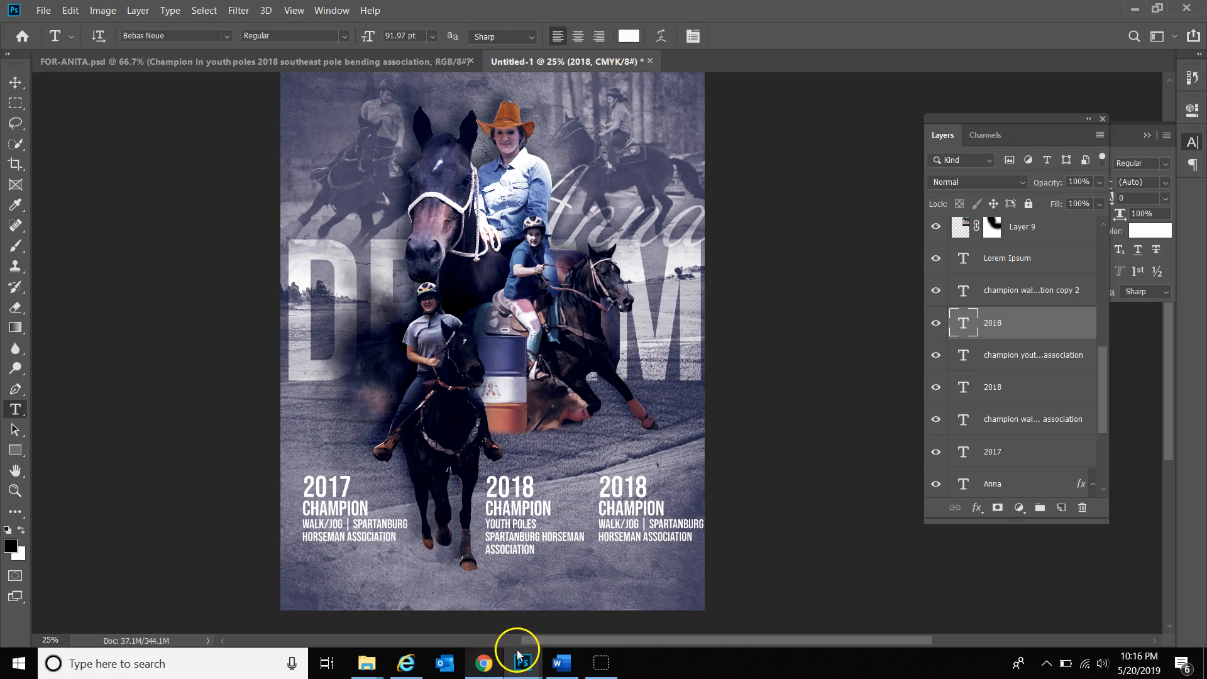
click(561, 663)
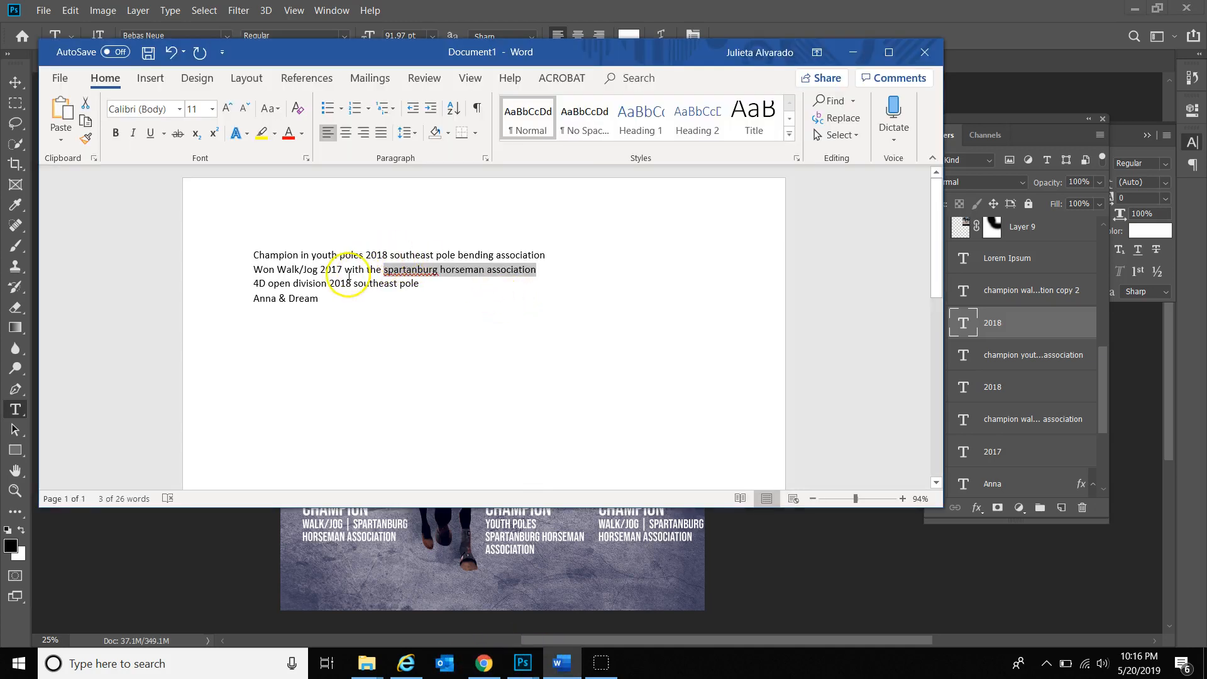
drag(251, 283, 312, 278)
click(862, 50)
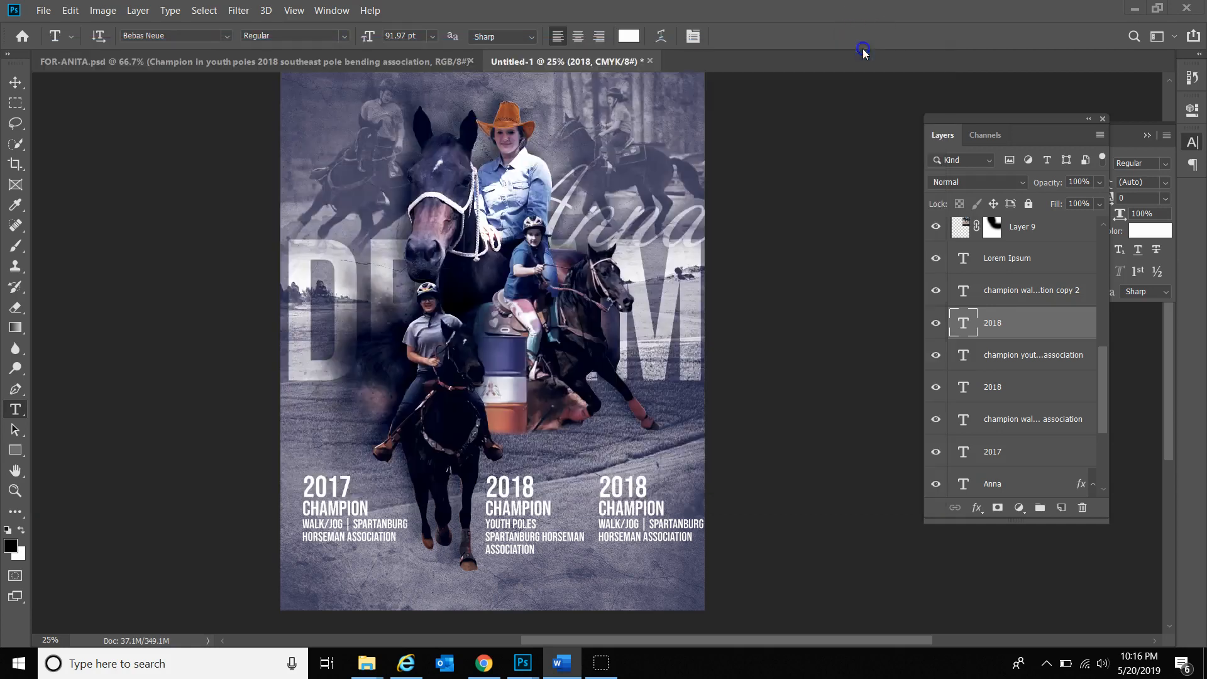
drag(640, 524, 589, 526)
text(4D OPEN DIVISION)
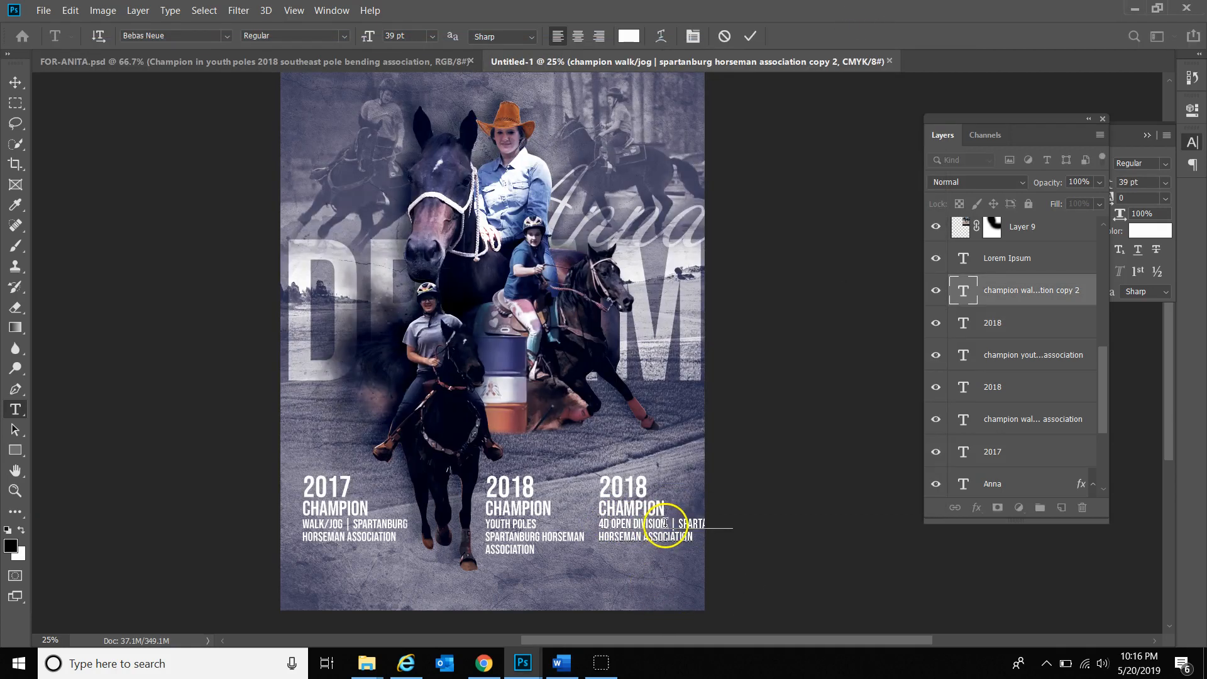
Replace the leftover association text under "4D Open Division" in the third block with "Southeast Pole"
drag(720, 530, 751, 535)
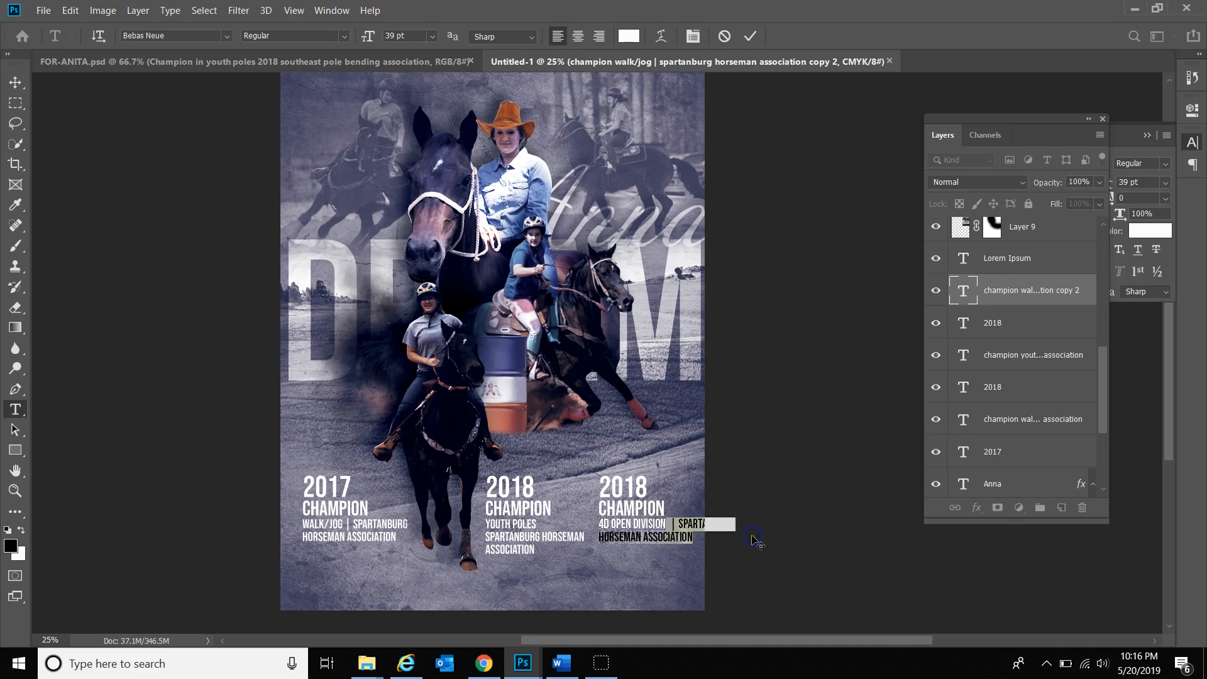
key(BackSpace)
text(SOUTHEAST)
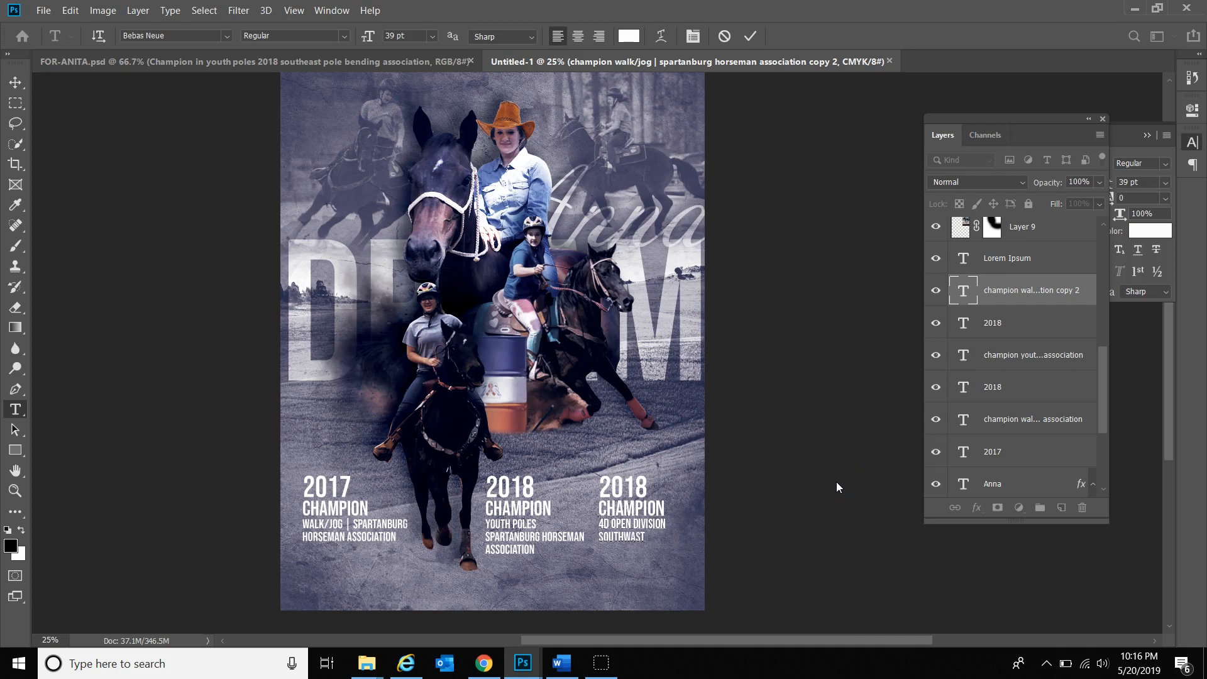
text( POLE)
click(13, 84)
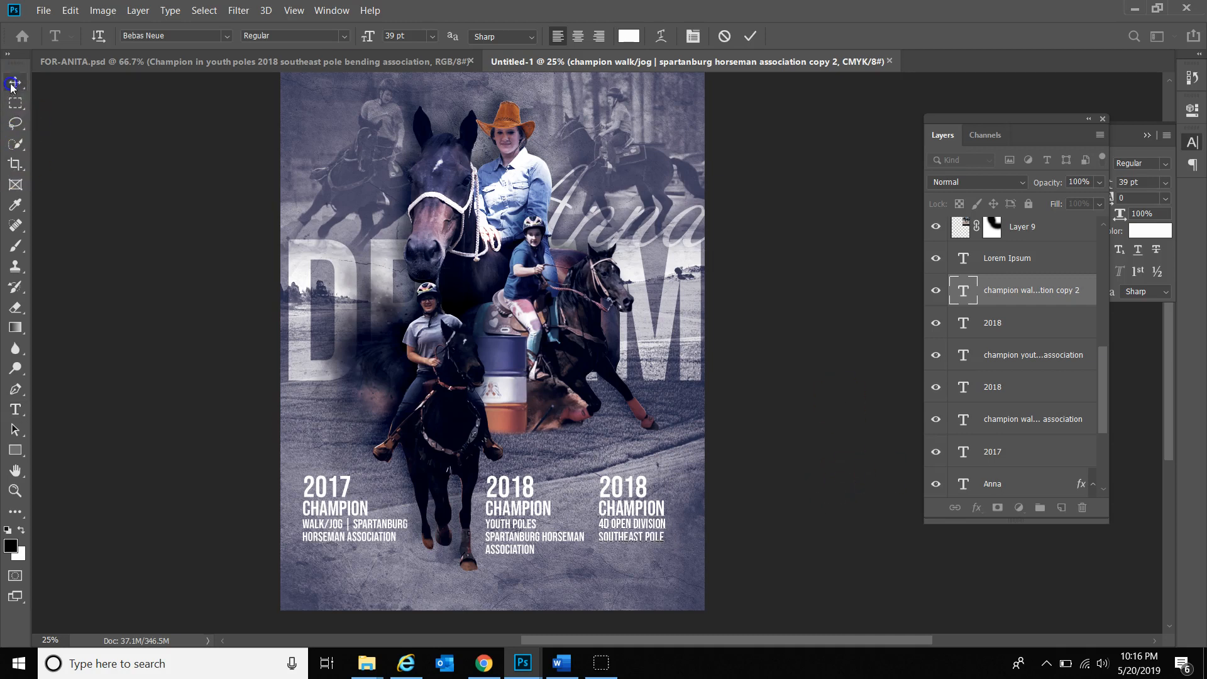
Nudge the third champion block and its 2018 heading together toward the poster's right edge
shift+click(1041, 321)
key(shift+Right)
key(shift+Right)
key(shift+Right)
key(shift+Right)
key(shift+Right)
key(shift+Right)
key(shift+Right)
key(shift+Right)
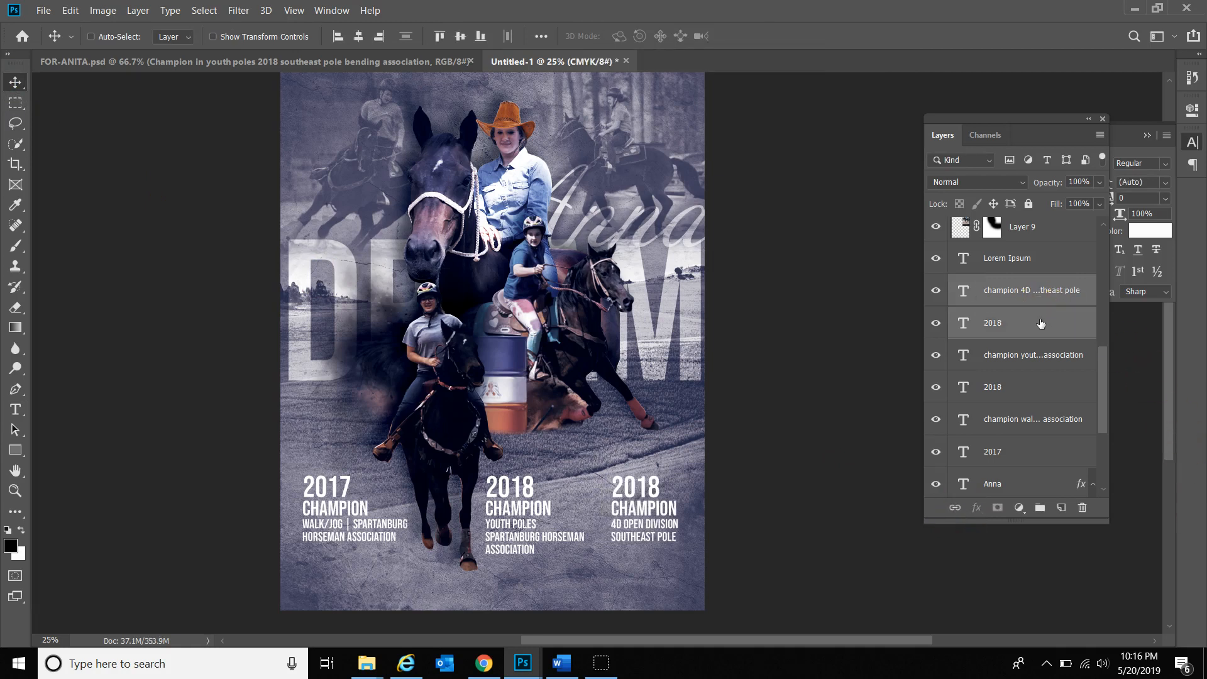
Draw a black triangular Pen tool shape above Layer 1, covering the poster diagonally from the lower-left corner to the right edge
scroll(687, 450, up, 2)
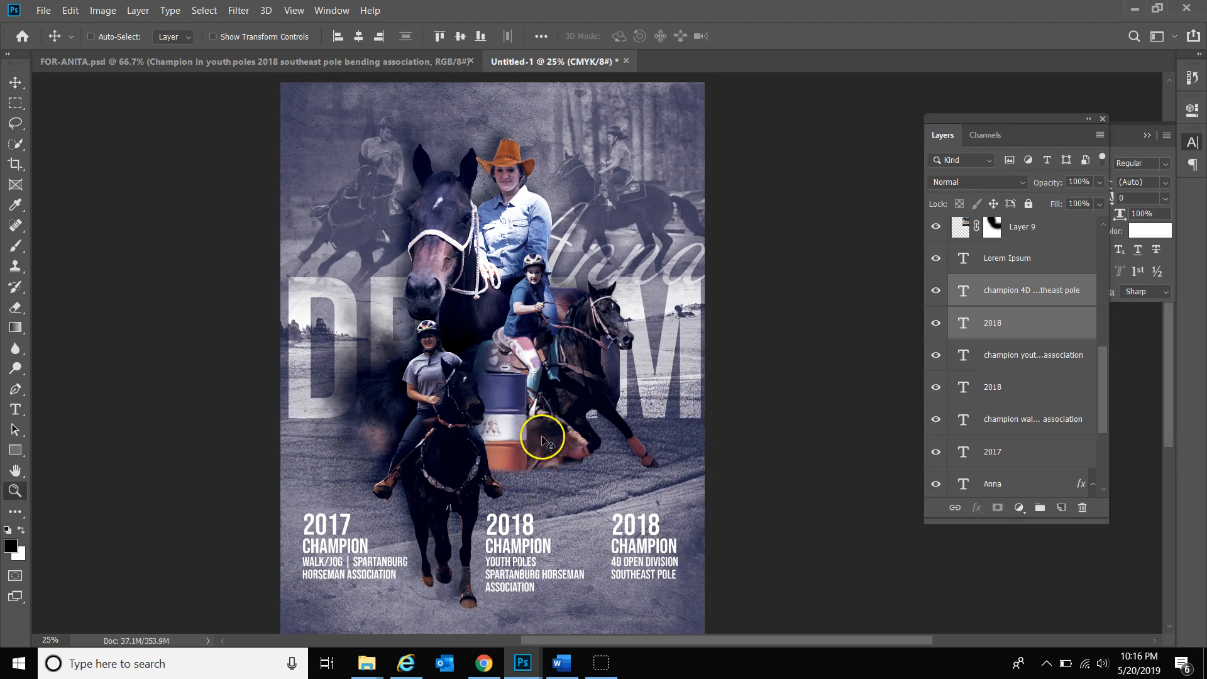
key(z)
alt+click(536, 427)
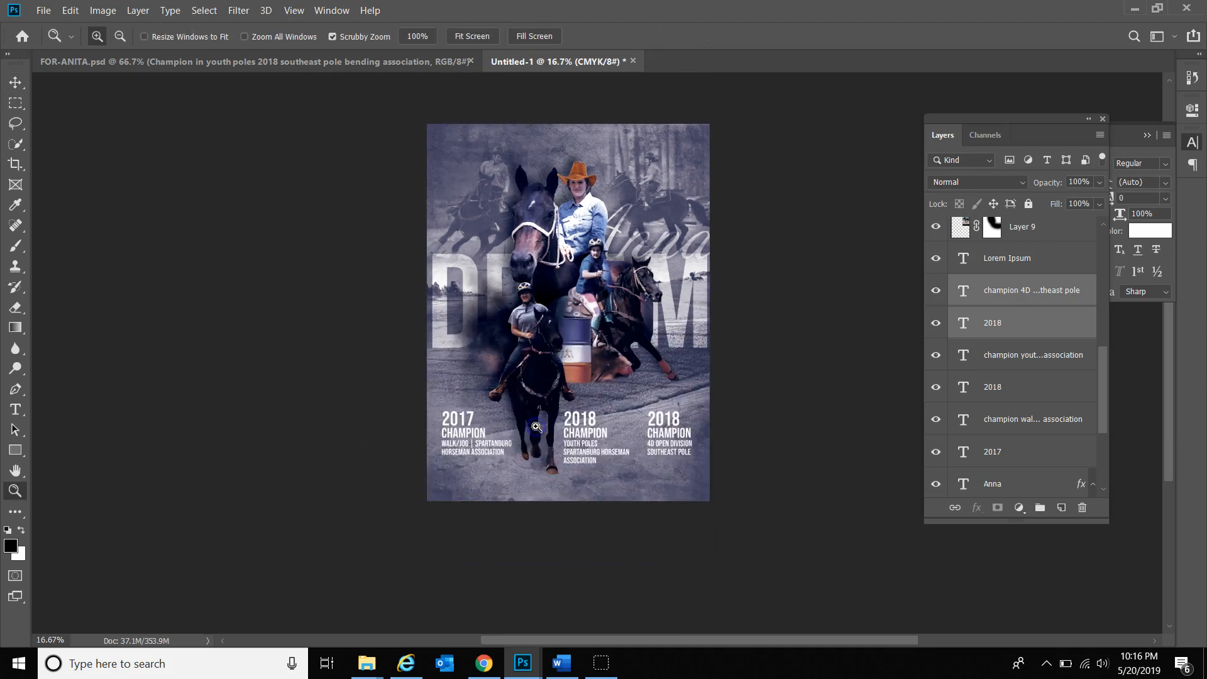
click(15, 83)
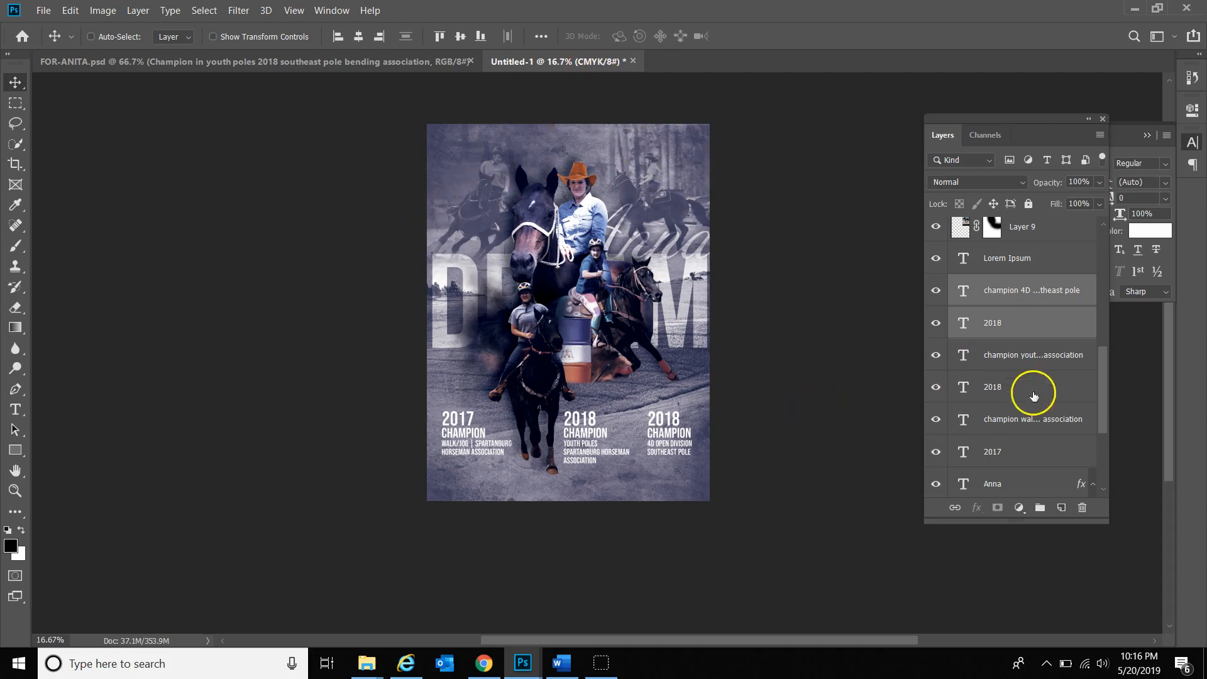
scroll(1029, 394, down, 3)
click(1009, 416)
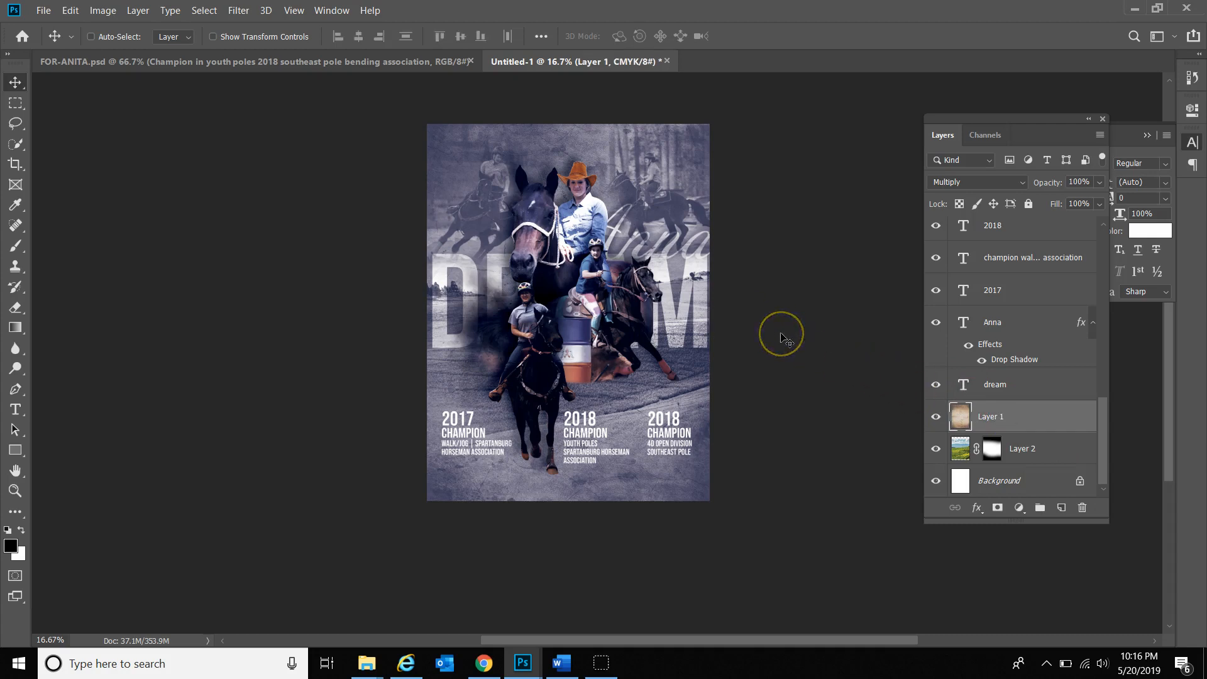
key(p)
click(114, 36)
click(103, 48)
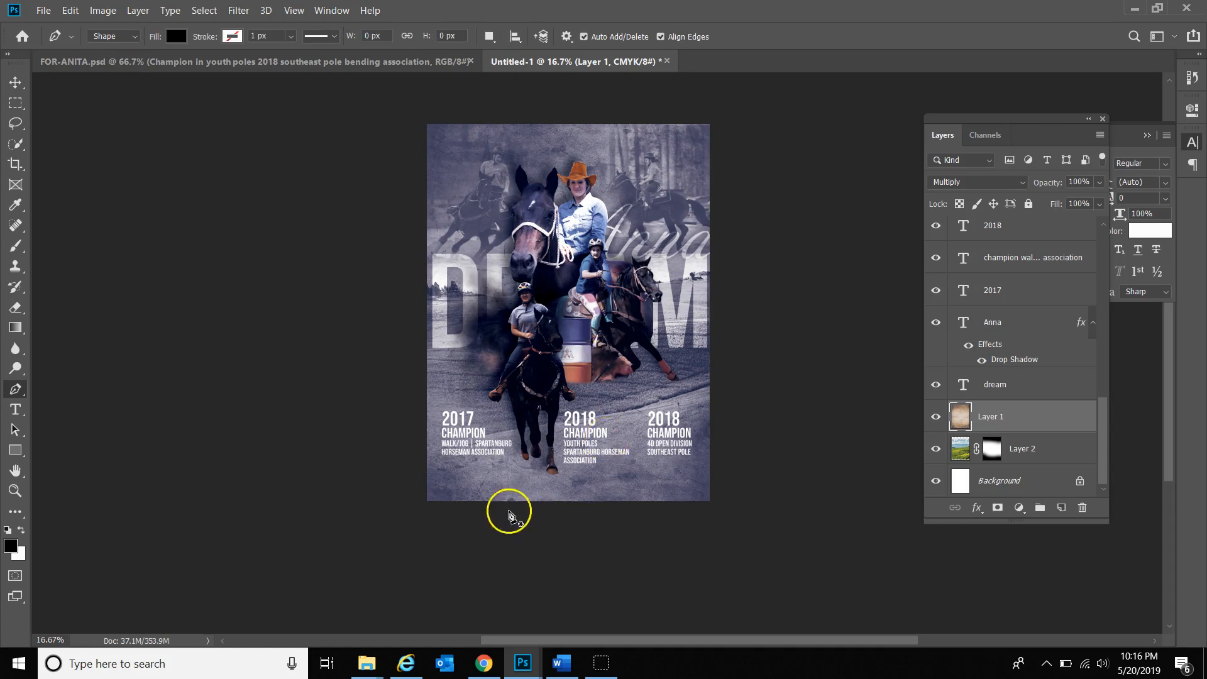
click(413, 512)
click(765, 230)
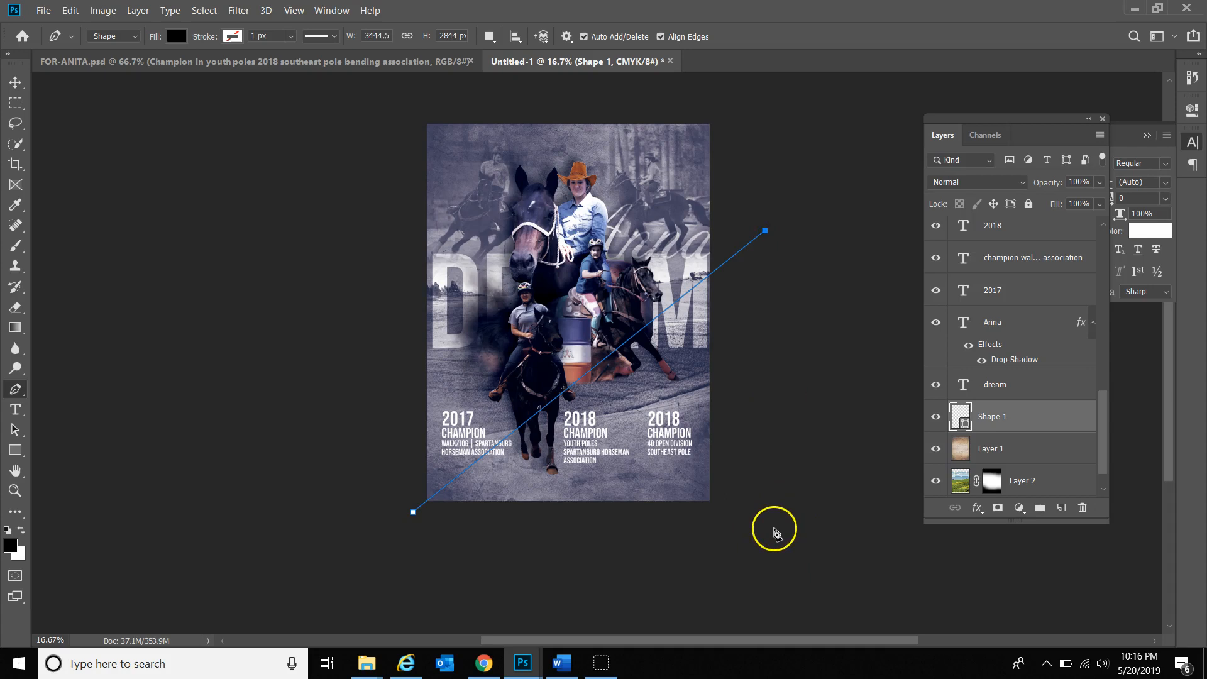
click(774, 528)
click(412, 513)
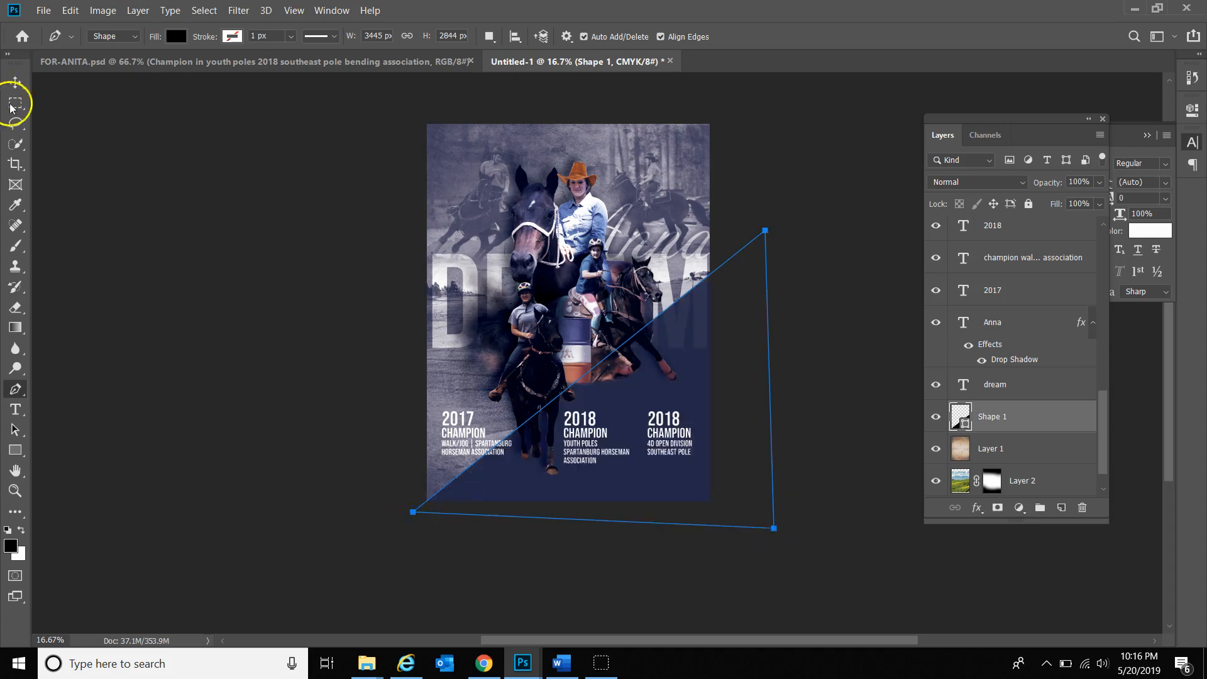
click(15, 83)
click(824, 346)
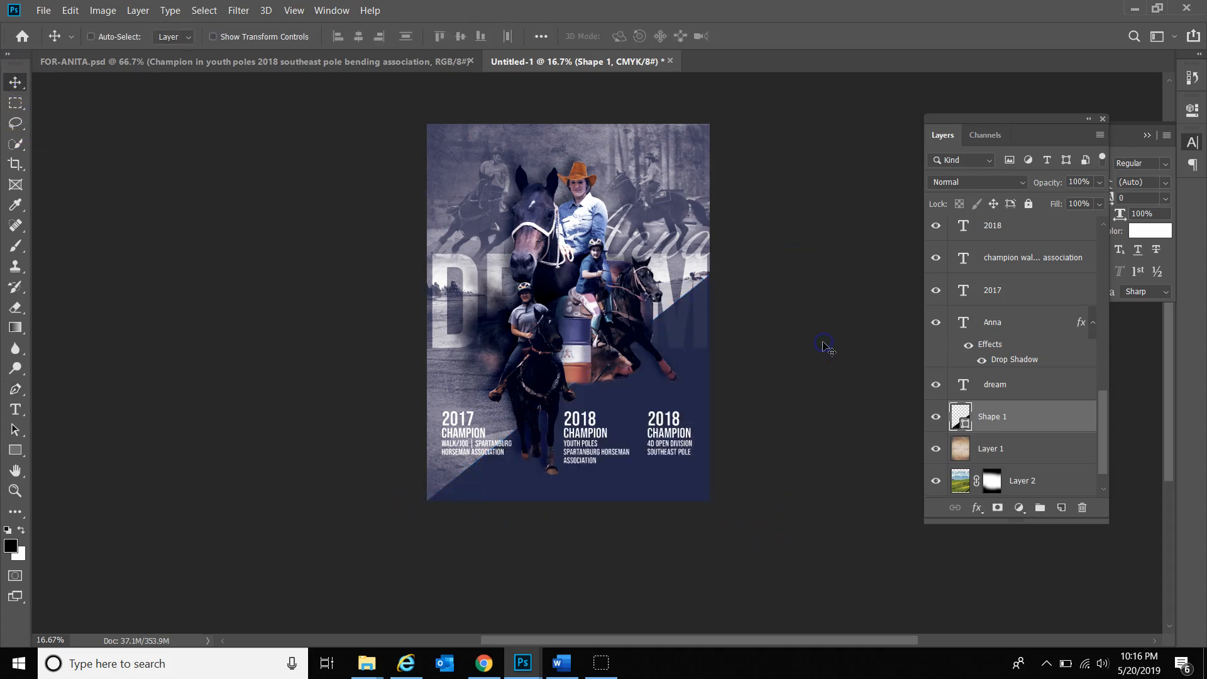
Set the triangle's fill to 0% and add a drop shadow with 79% opacity, -65° angle, 55 px distance and 152 px size
click(1025, 417)
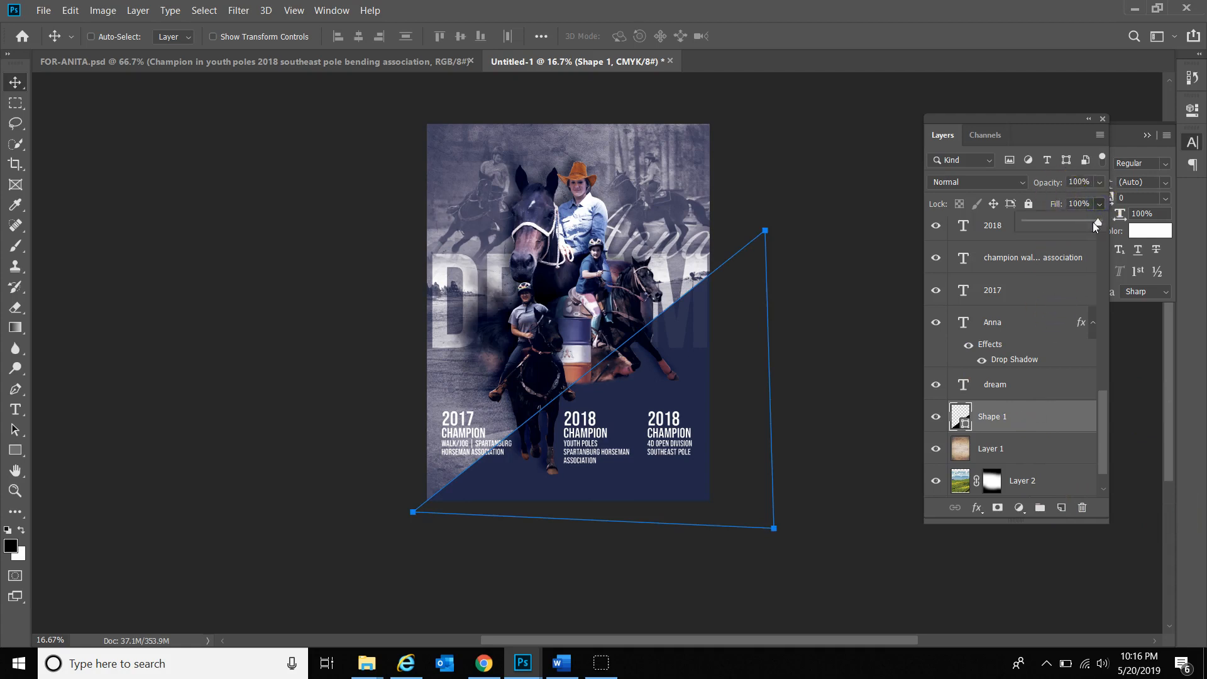
drag(1088, 223, 991, 217)
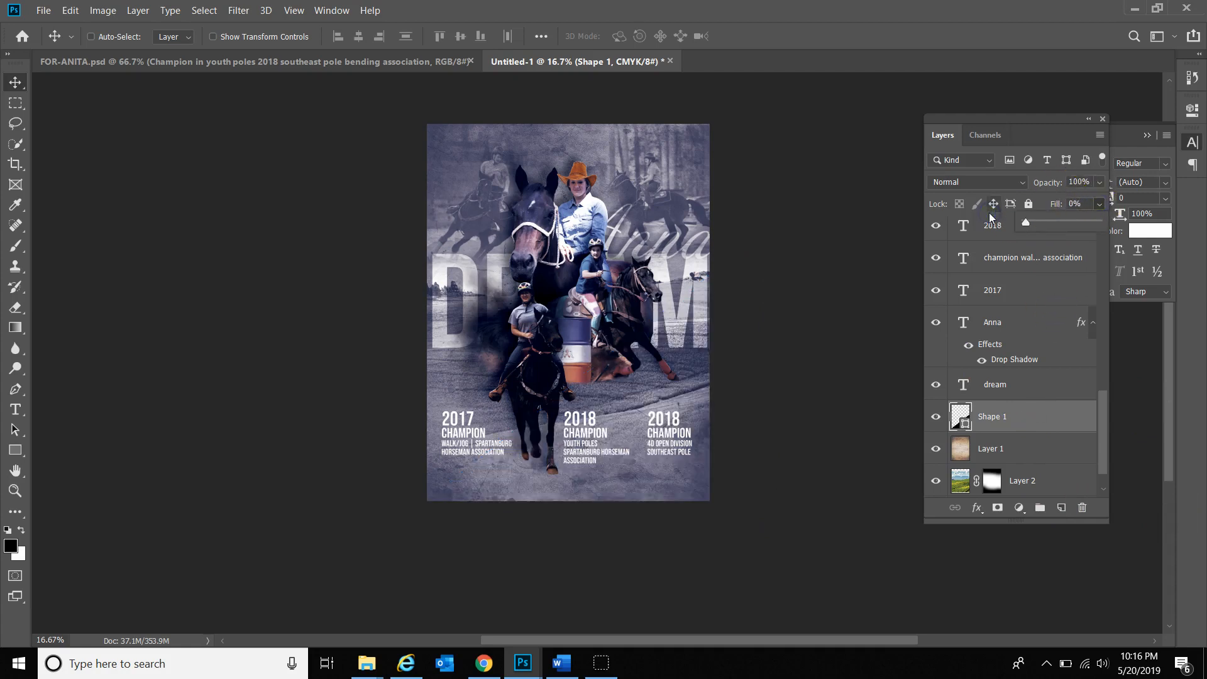
click(977, 508)
click(1007, 497)
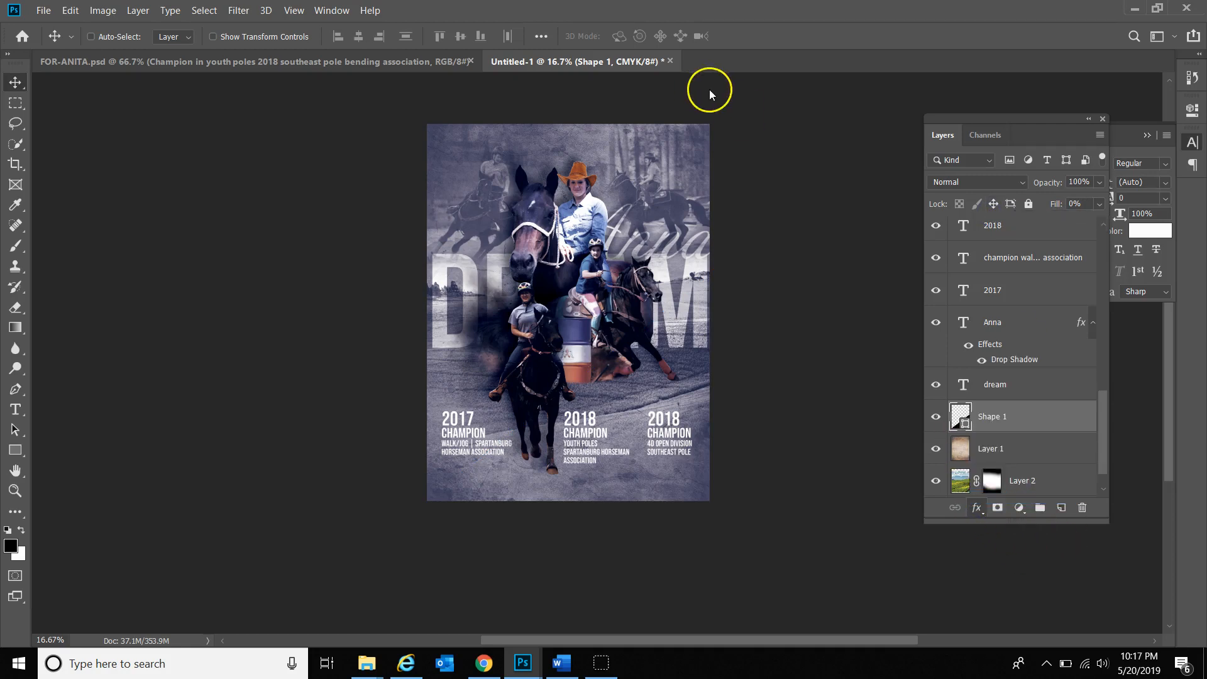
drag(695, 68, 969, 96)
drag(1014, 263, 1012, 264)
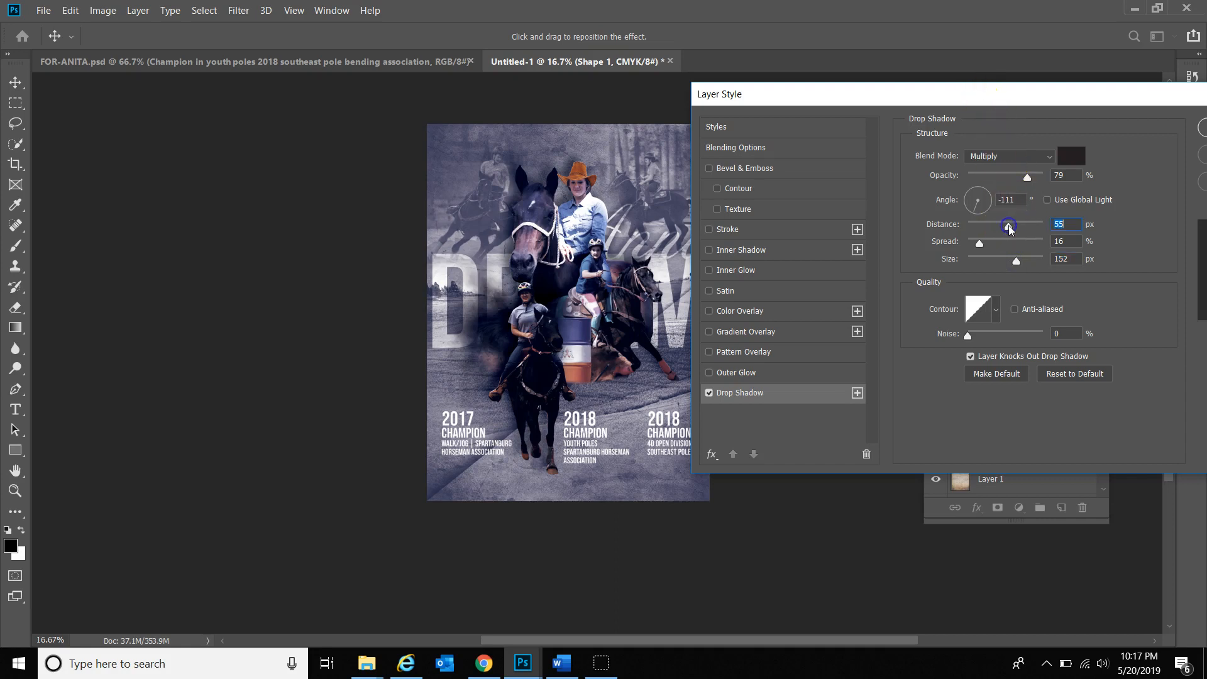
drag(985, 205, 985, 214)
drag(943, 94, 623, 100)
click(900, 137)
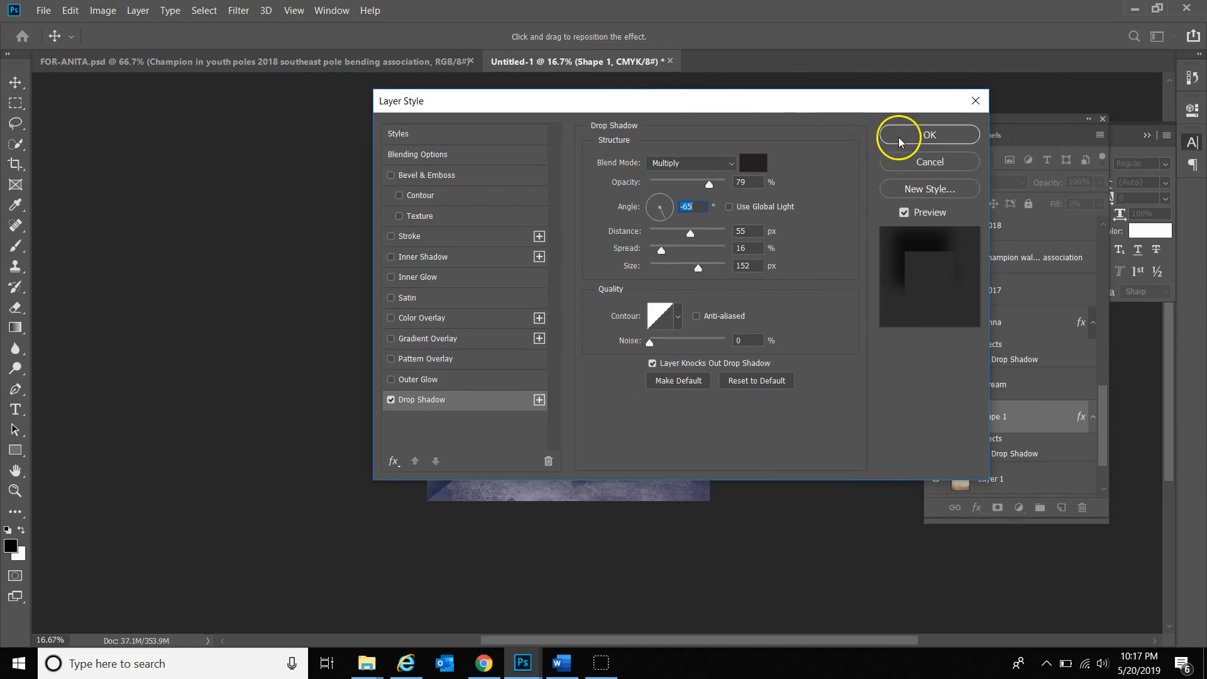
Place the triangle in the poster's lower-right corner with 100% fill and the Overlay blend mode
drag(516, 443, 623, 486)
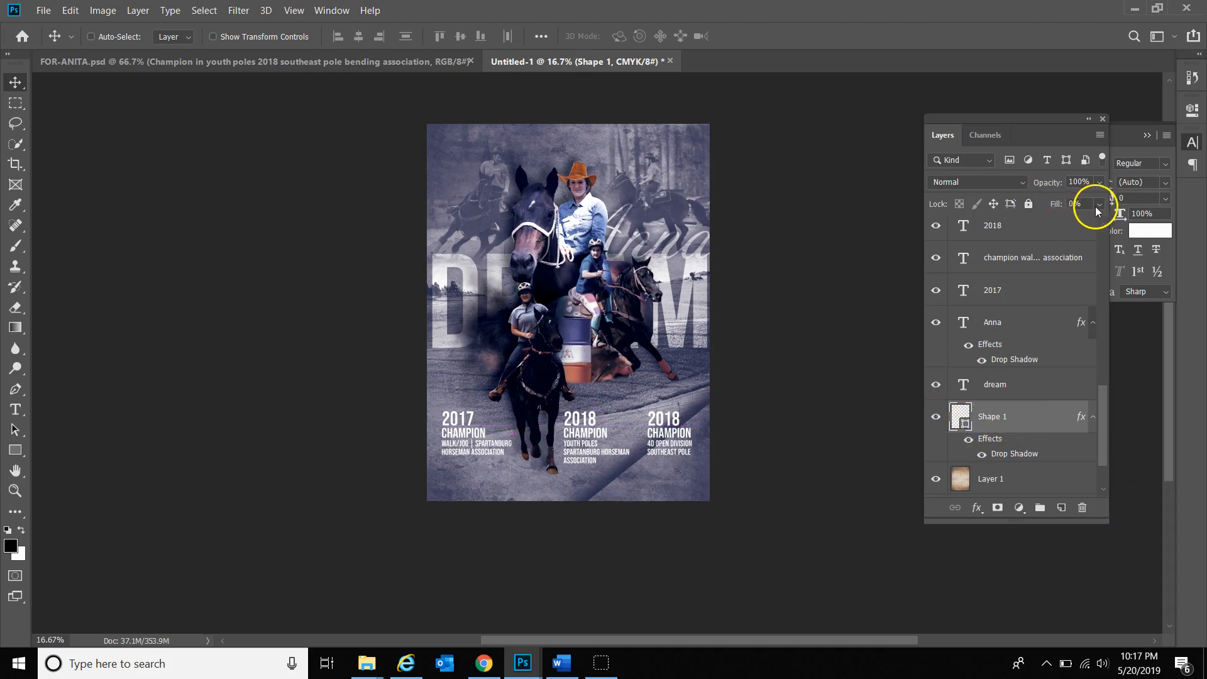
drag(1026, 223, 1117, 229)
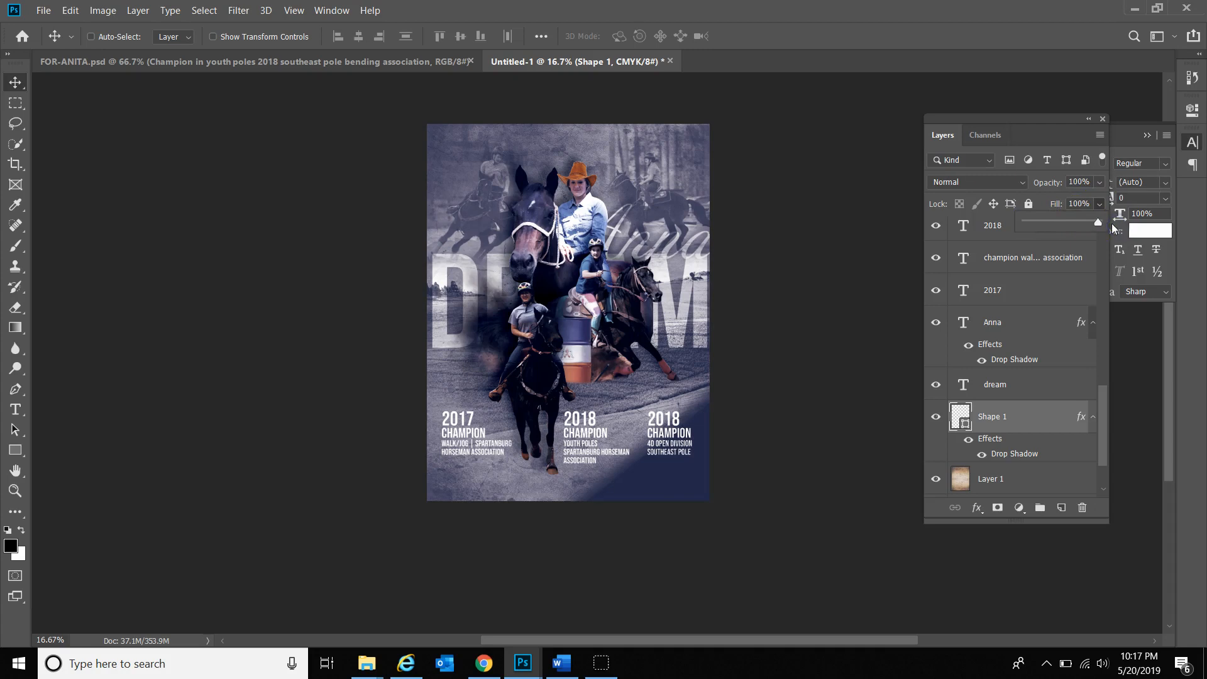
click(965, 182)
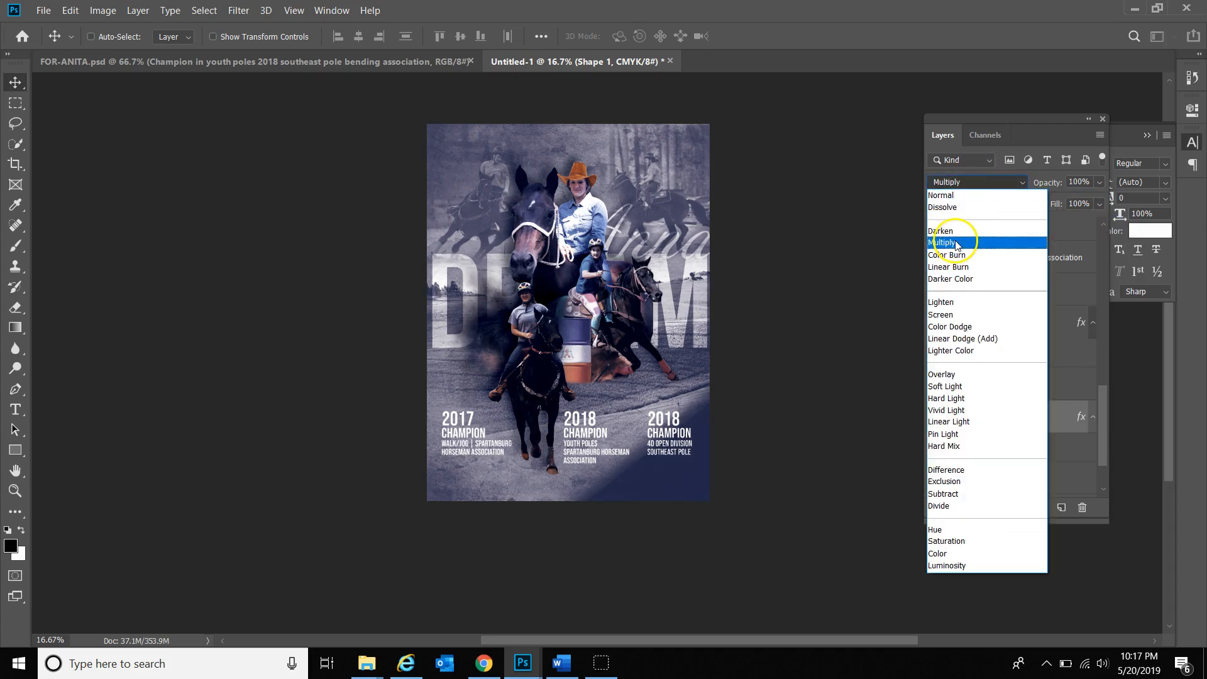
click(958, 375)
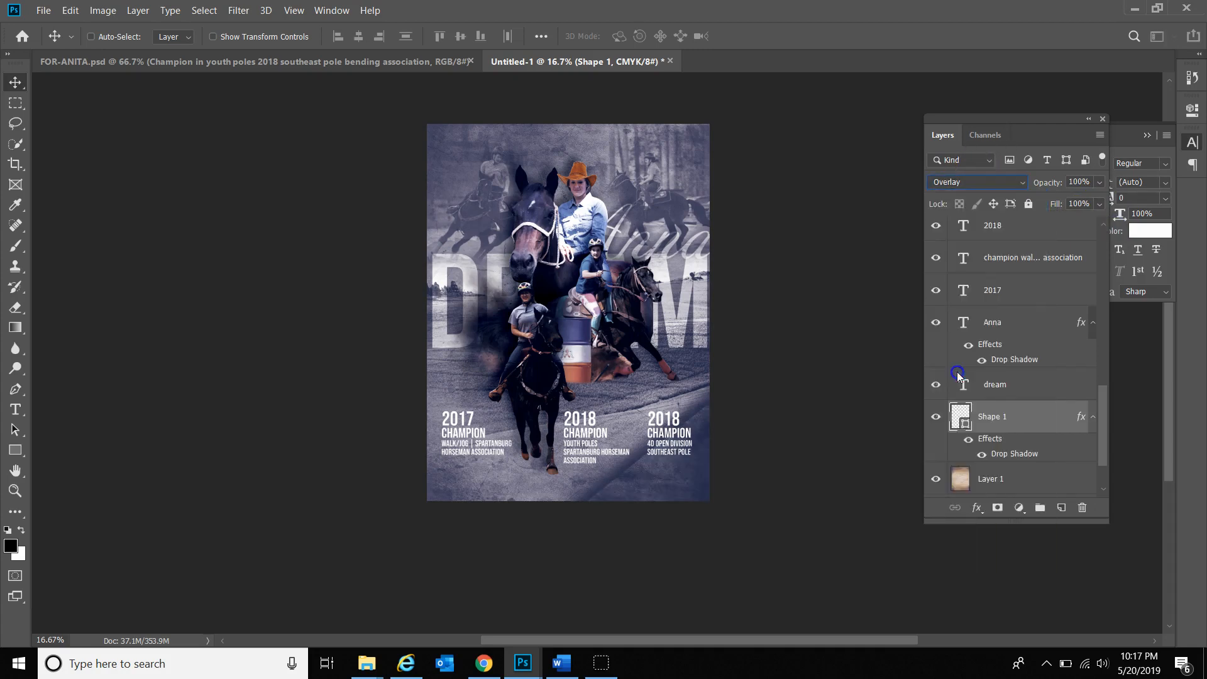
drag(692, 506, 656, 488)
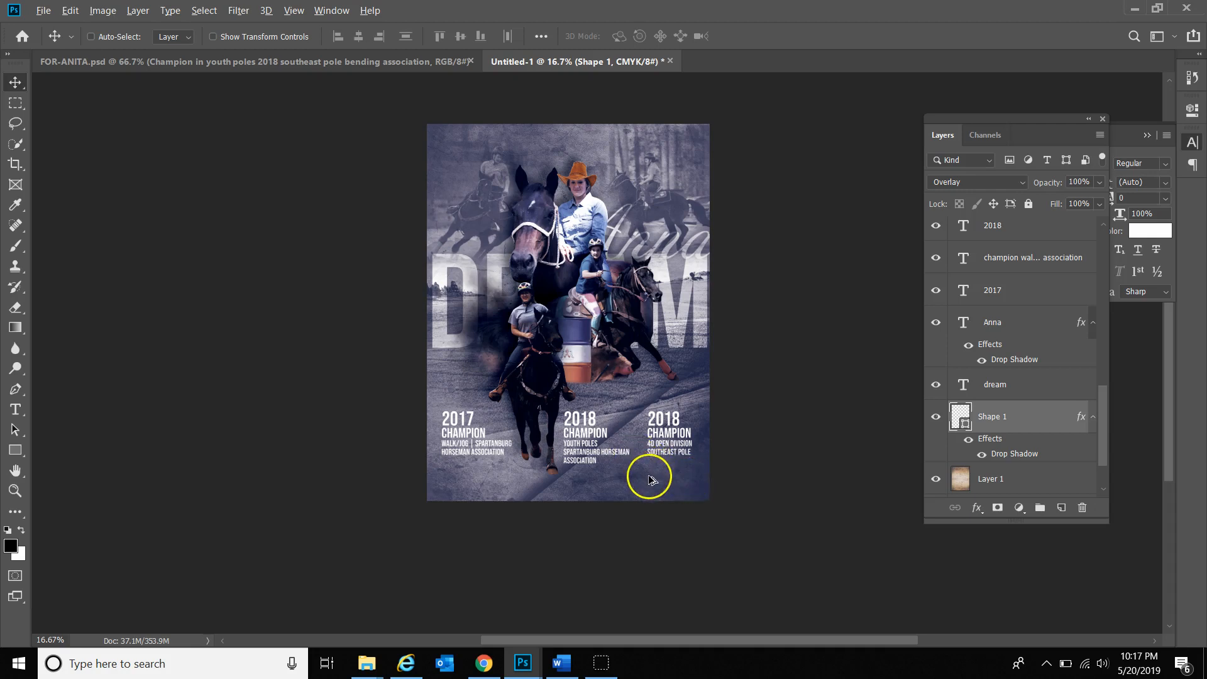
Duplicate the triangle and rotate the copy to cover the poster's lower-left corner
drag(651, 475, 583, 445)
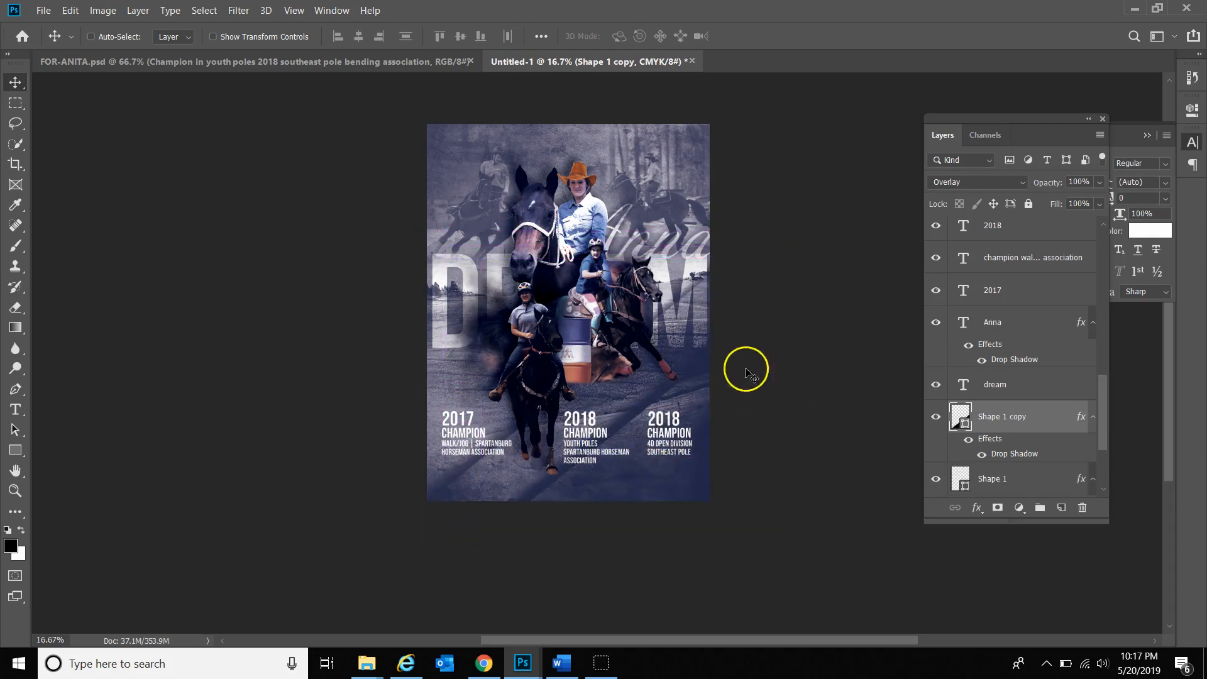
key(ctrl+t)
drag(798, 210, 776, 575)
key(Return)
Make a second copy of the triangle, rotate it and position it over the poster's upper-left area
drag(680, 491, 534, 180)
key(ctrl+t)
click(703, 248)
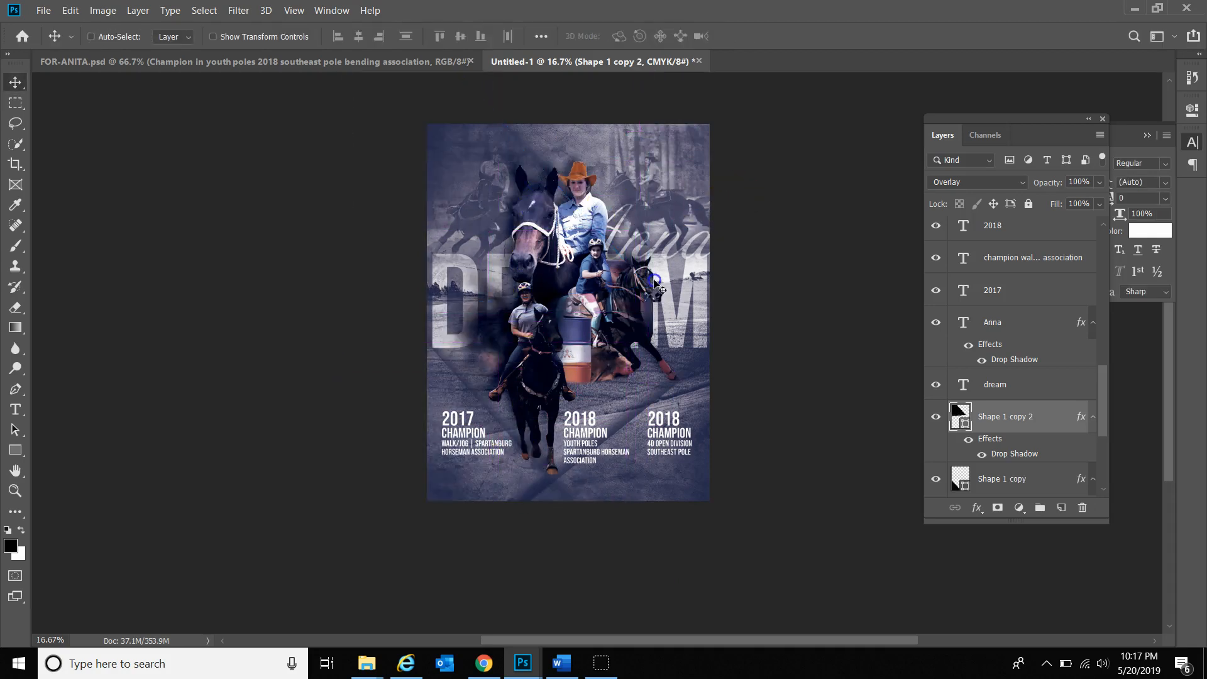
key(ctrl+t)
drag(679, 249, 417, 269)
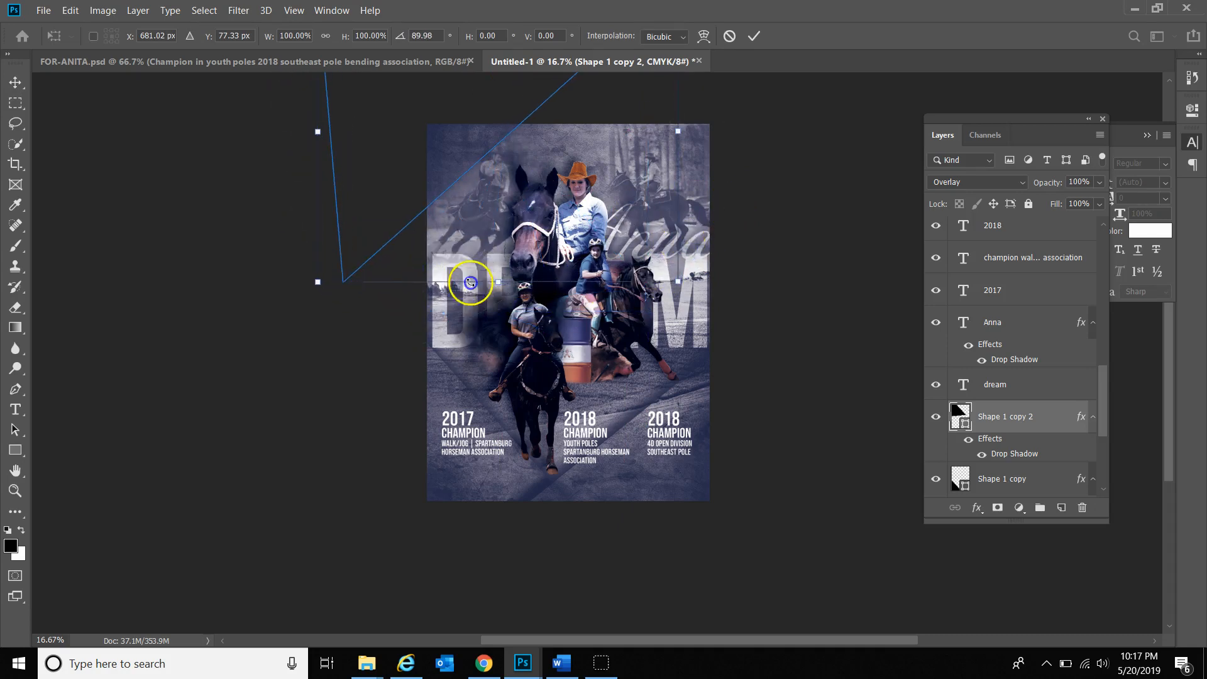
key(Return)
drag(468, 159, 554, 298)
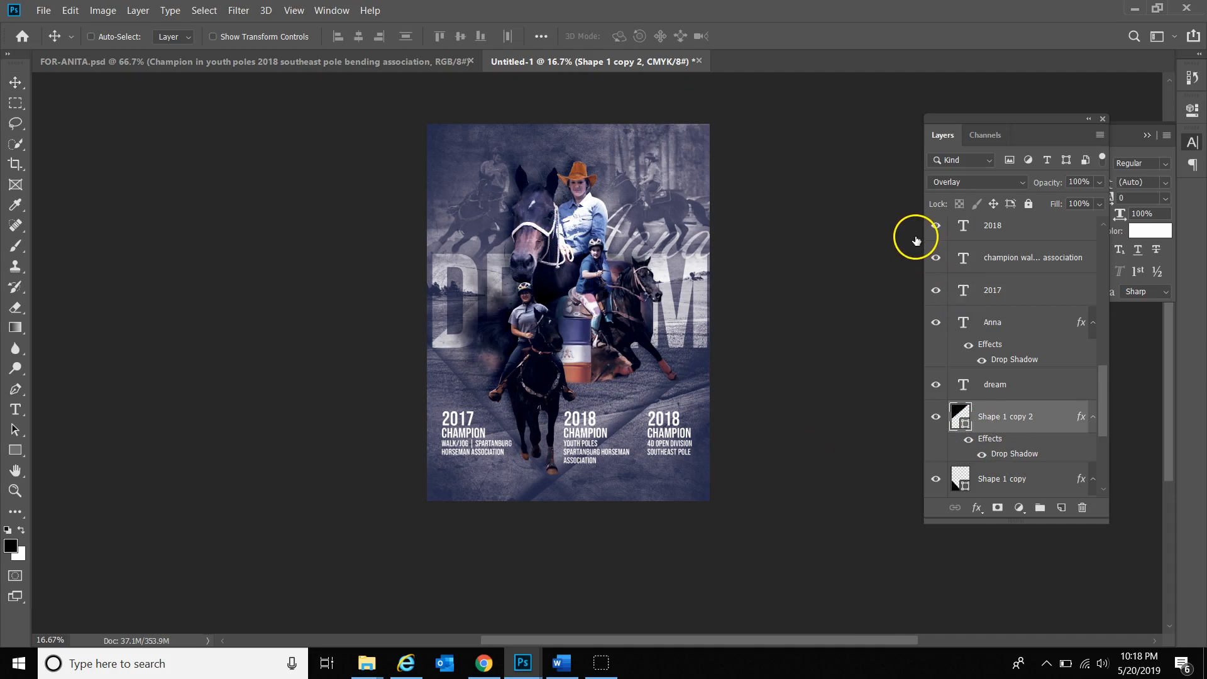
Change the upper-left triangle's drop shadow to black with 100% opacity and a 135° angle
drag(753, 103, 1019, 103)
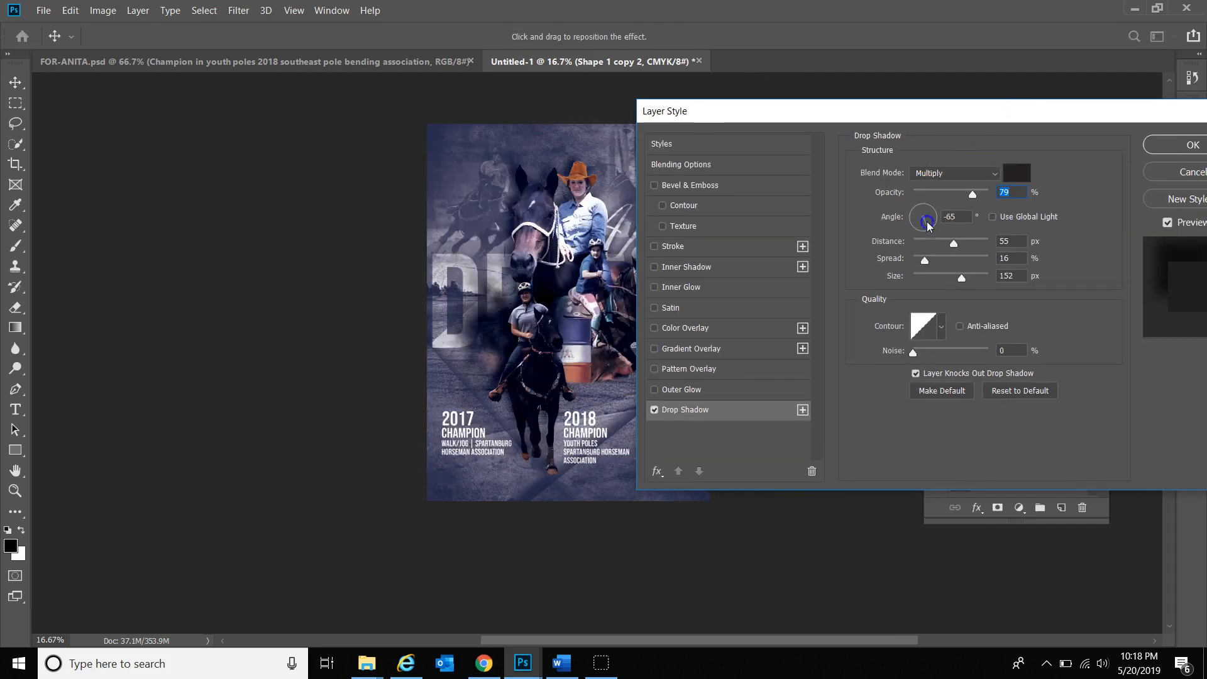
drag(929, 225, 916, 210)
drag(866, 120, 921, 116)
drag(998, 192, 1044, 189)
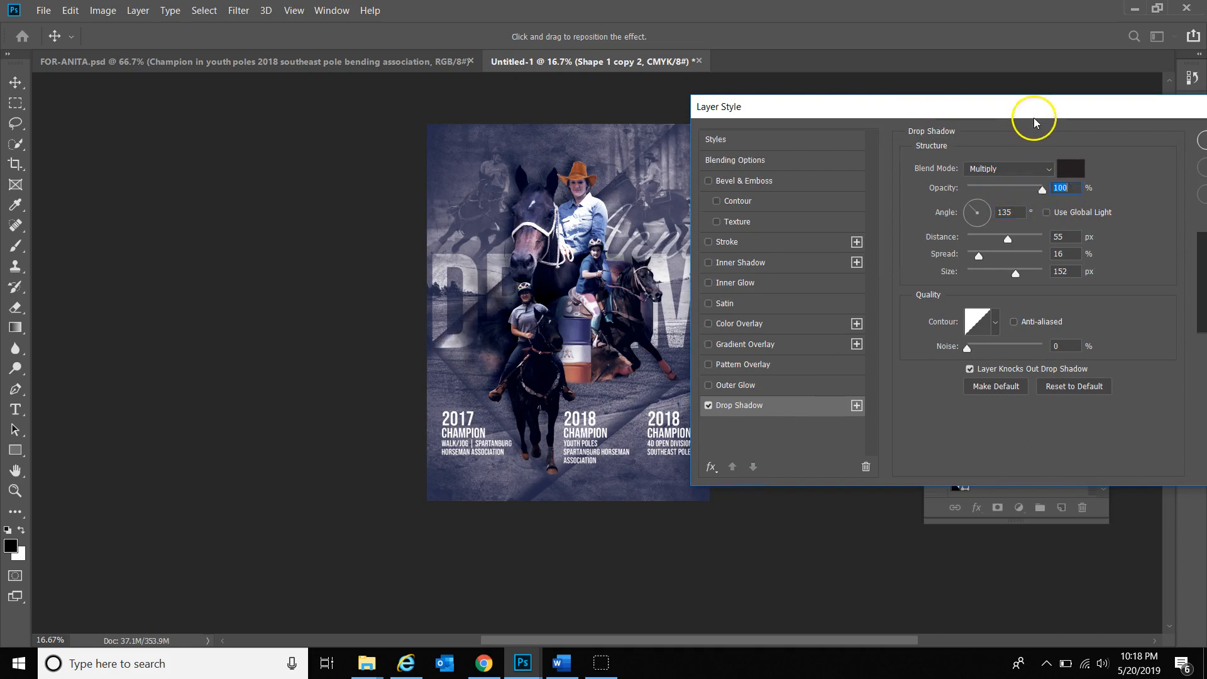
drag(1023, 116, 805, 111)
click(853, 163)
click(788, 245)
click(985, 521)
click(1069, 215)
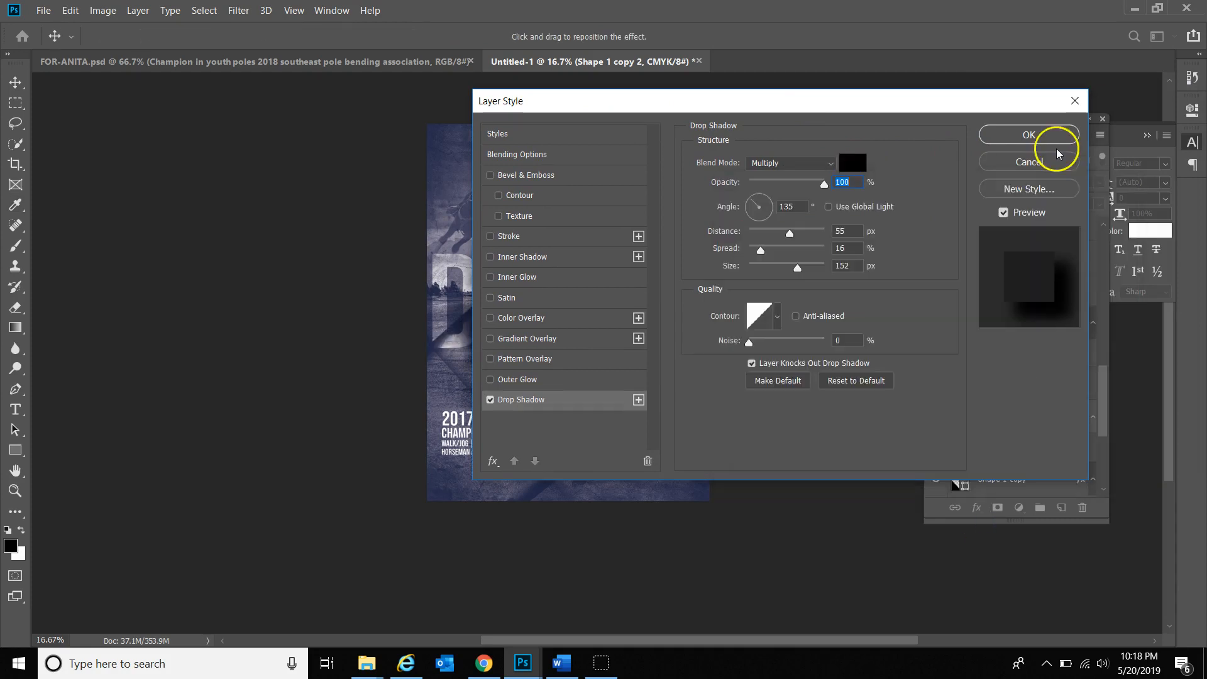
click(1057, 137)
Recolor the upper-left triangle to a light mint green and lower its opacity to 53%
double_click(965, 425)
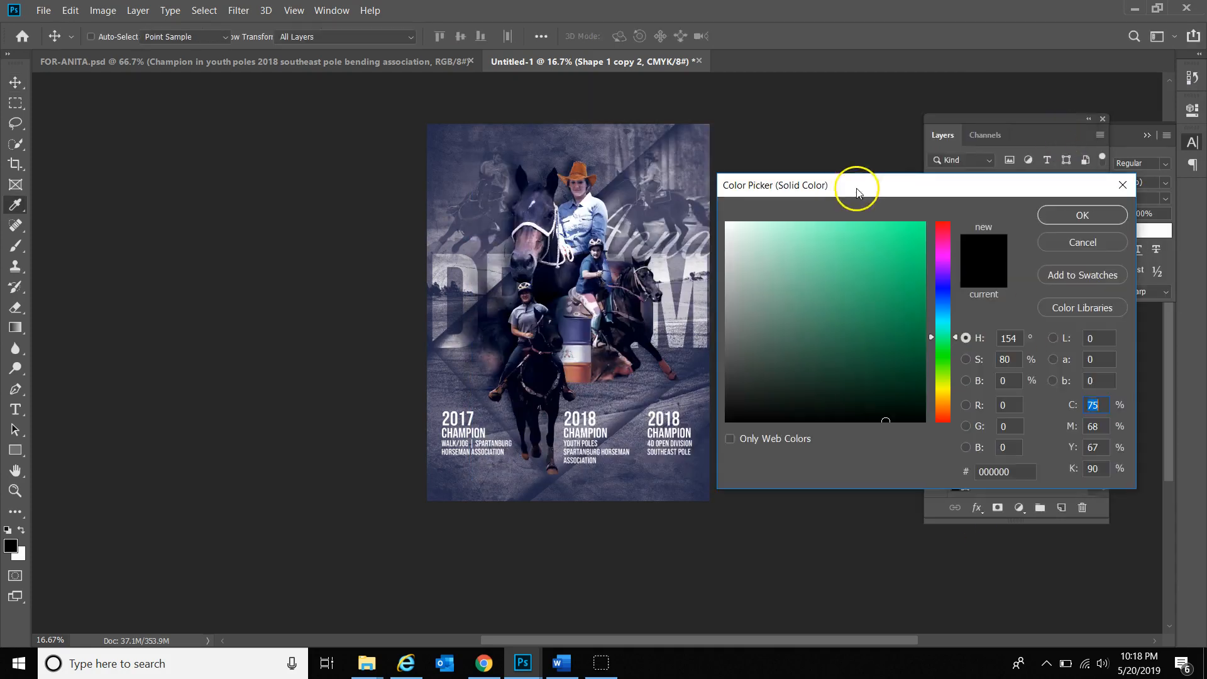
click(773, 253)
click(1079, 216)
click(1099, 182)
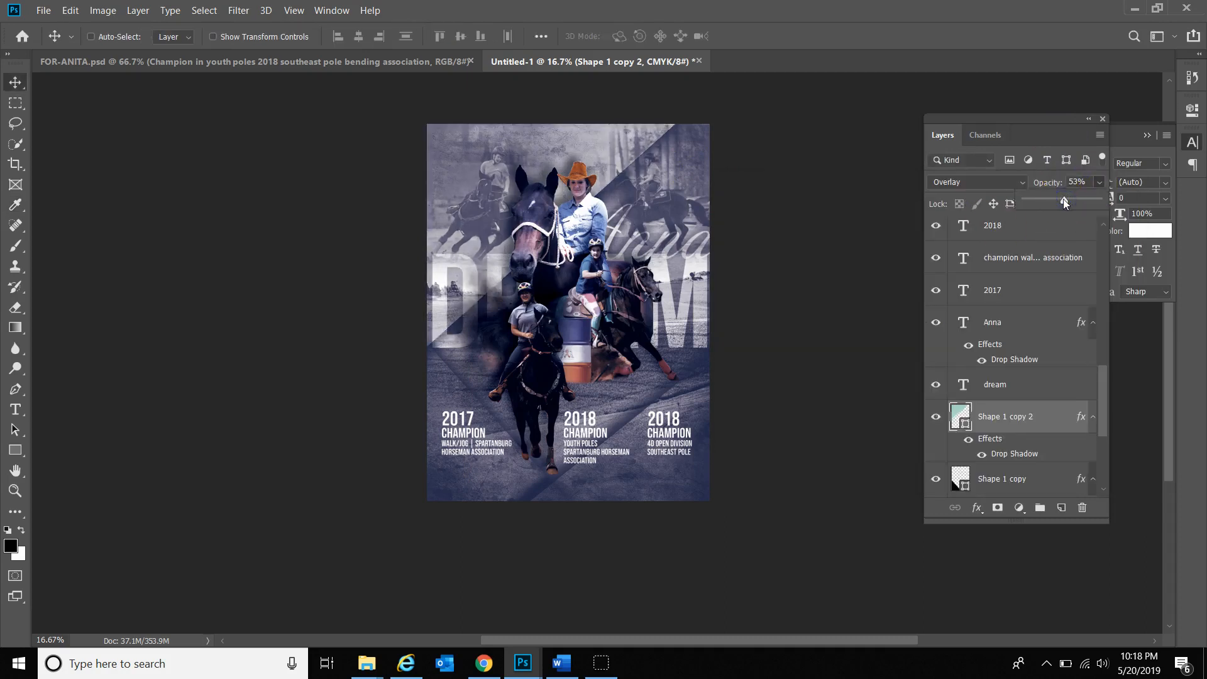
click(596, 149)
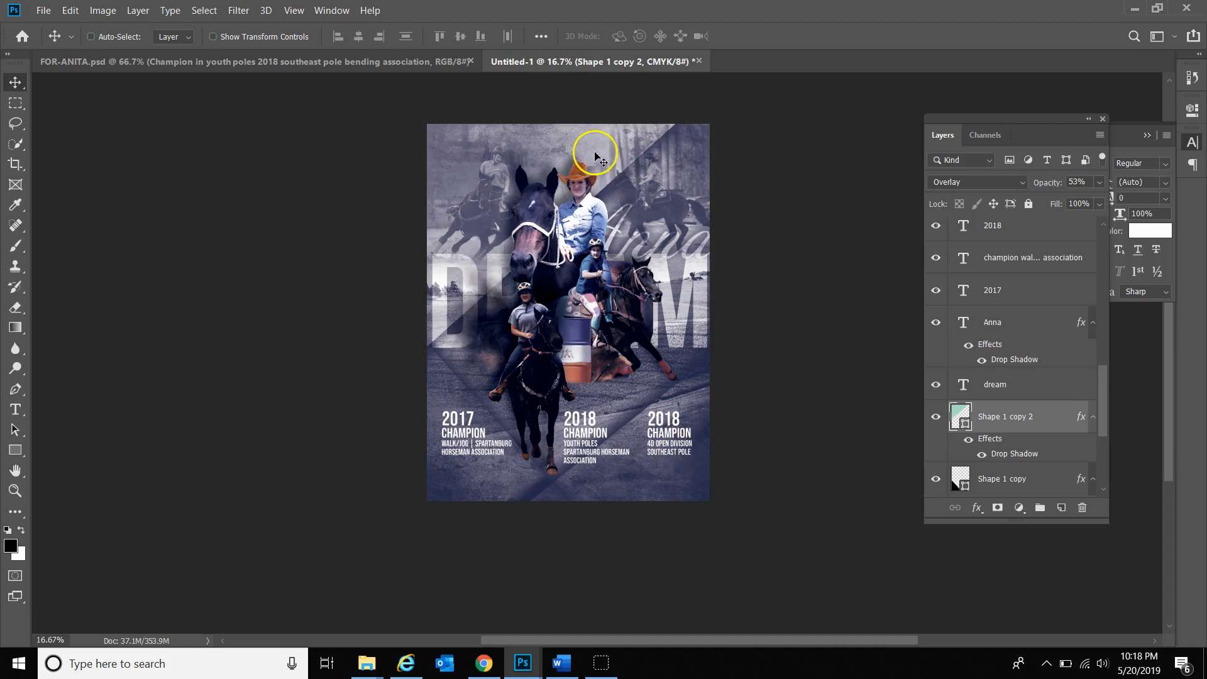
Duplicate the mint green triangle and rotate the copy over the lower part of the poster
drag(607, 154, 724, 364)
key(ctrl+t)
drag(809, 216, 496, 436)
key(Return)
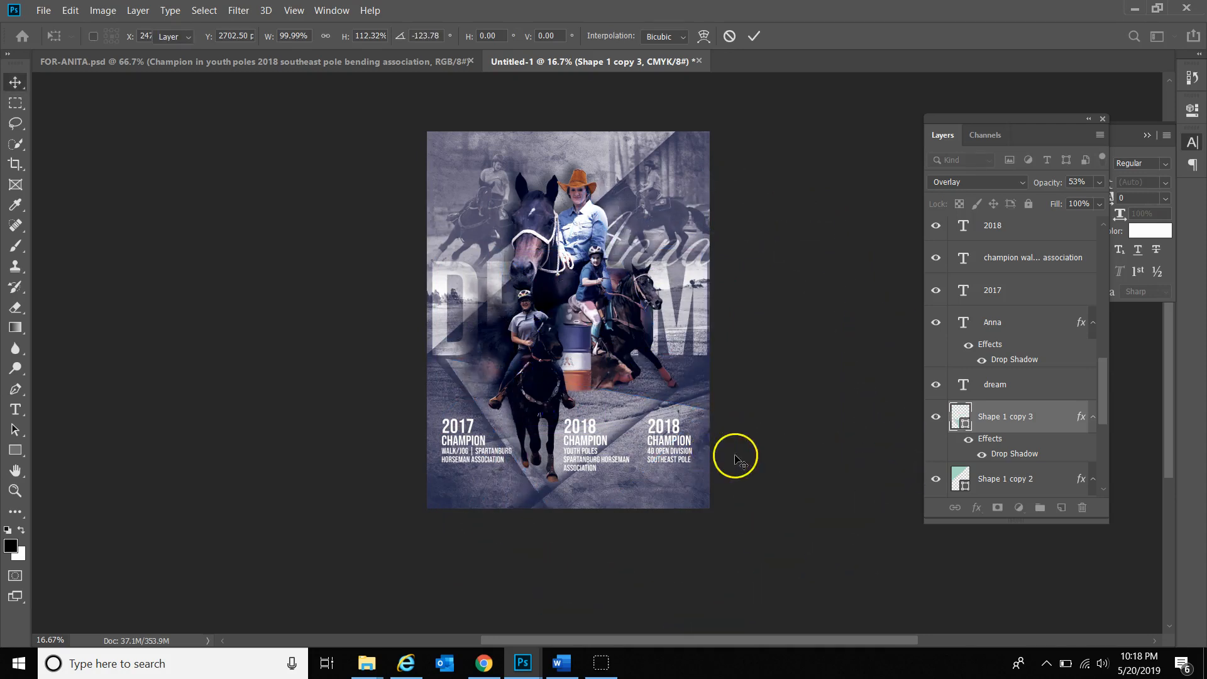
Rotate the new mint green copy further and reposition it along the poster's bottom edge
drag(695, 477, 538, 496)
key(ctrl+t)
drag(806, 315, 768, 463)
double_click(695, 488)
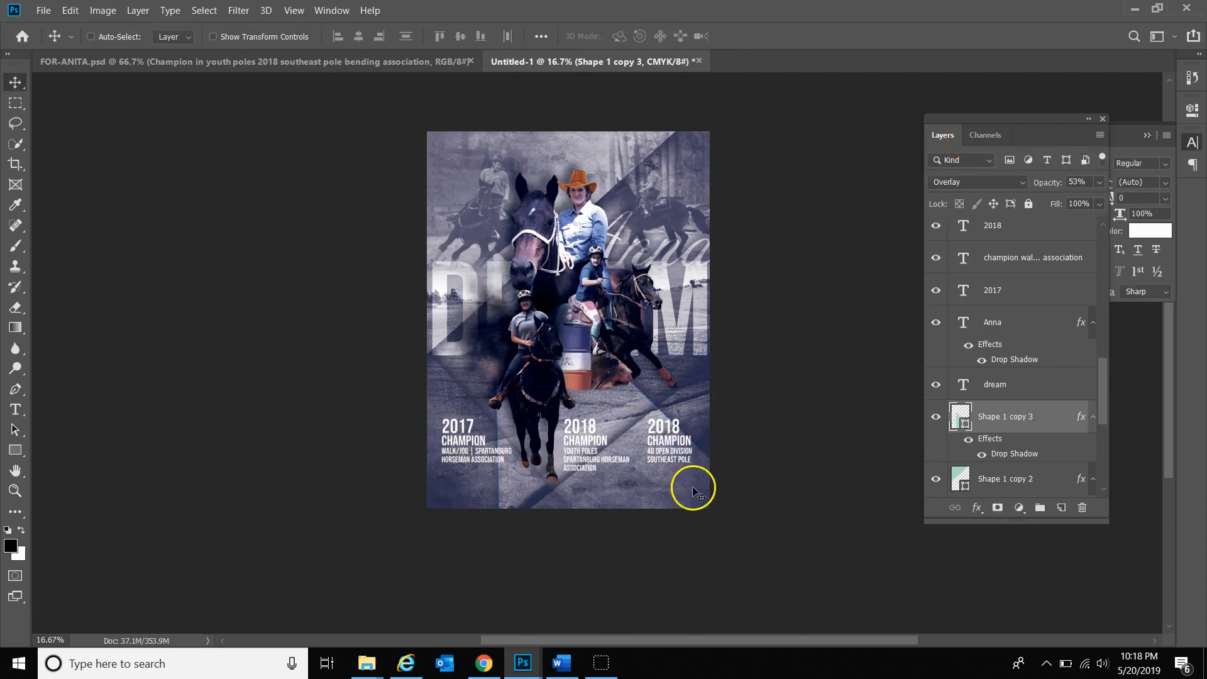
drag(497, 500, 492, 469)
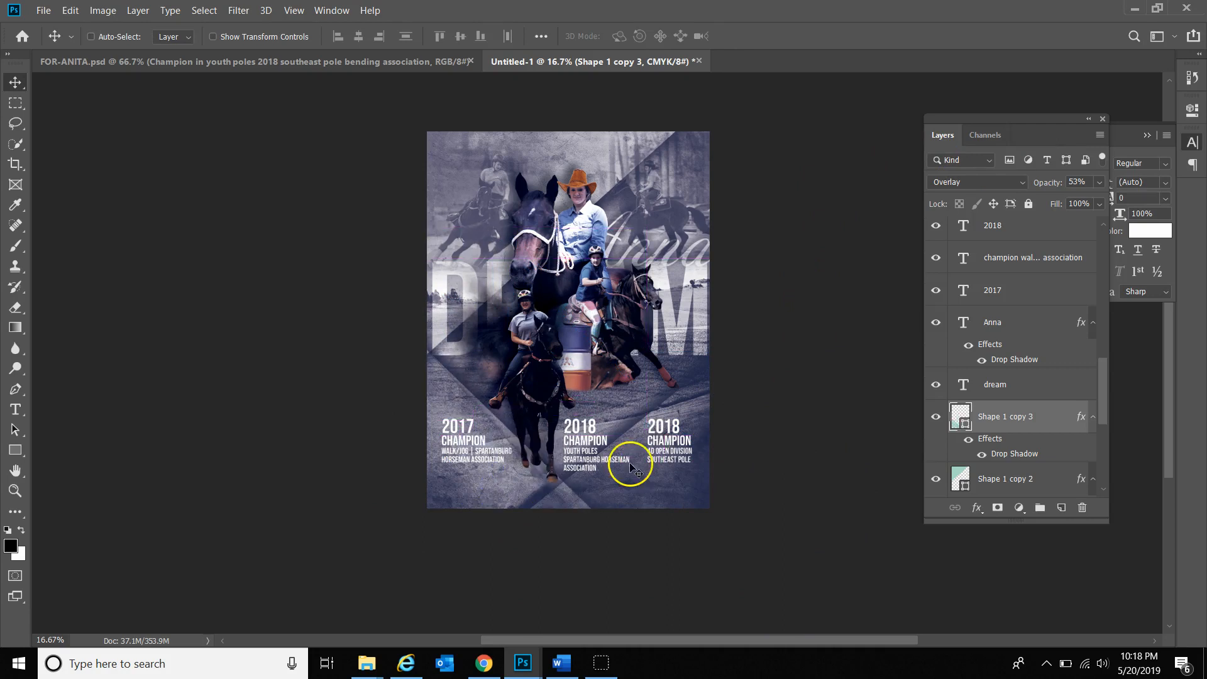
Adjust the rotation of the mint green triangle copy at the poster's bottom edge and nudge it slightly down
key(ctrl+t)
drag(698, 484, 677, 495)
key(Return)
drag(544, 507, 541, 514)
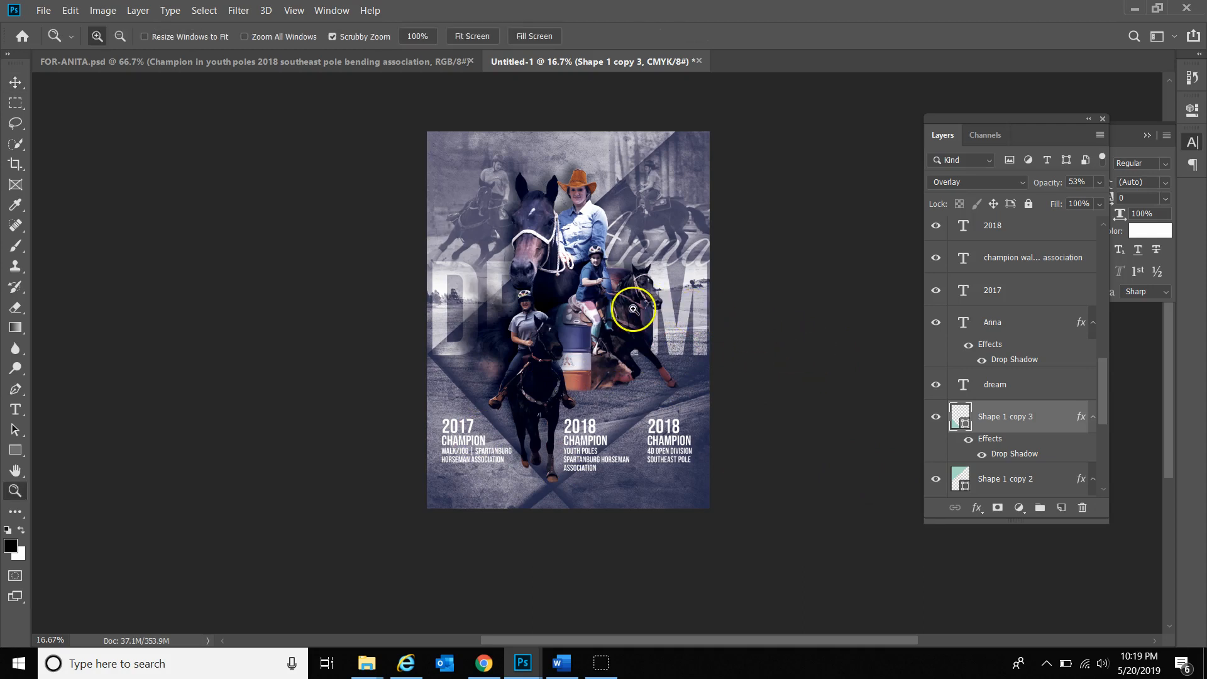
Add a black-to-white Gradient Map adjustment layer above Gradient Map 2, at the top of the layer stack
scroll(629, 303, up, 1)
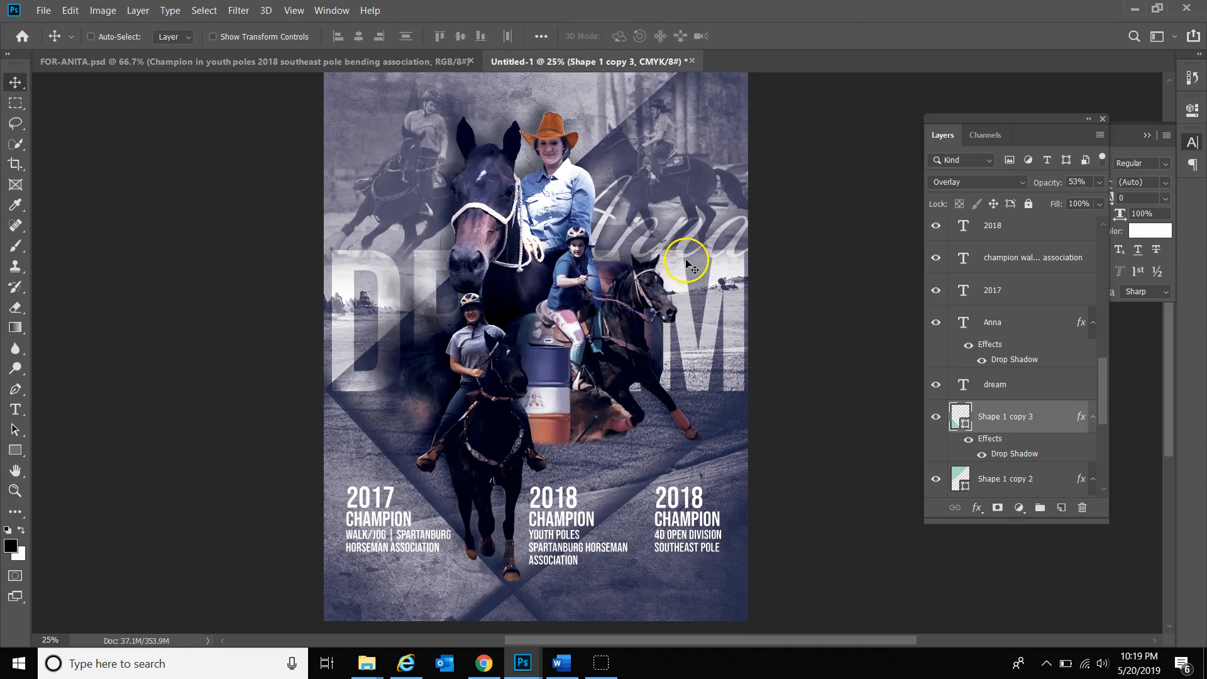
scroll(1000, 251, down, 8)
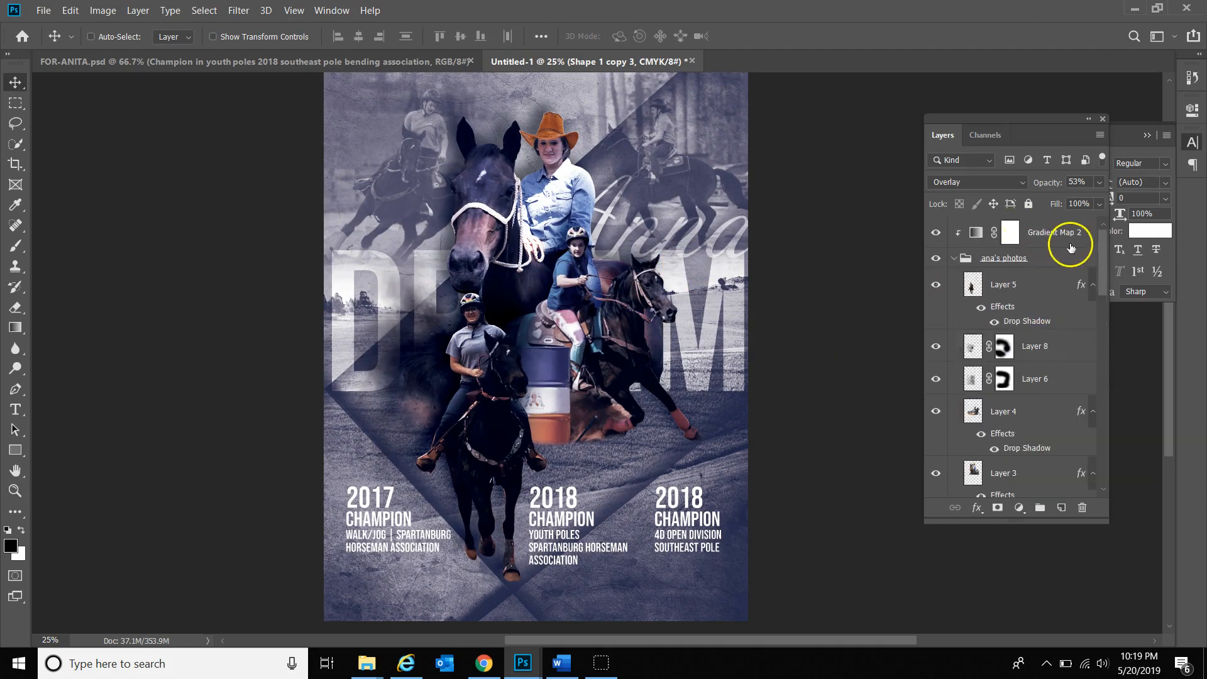
click(1033, 232)
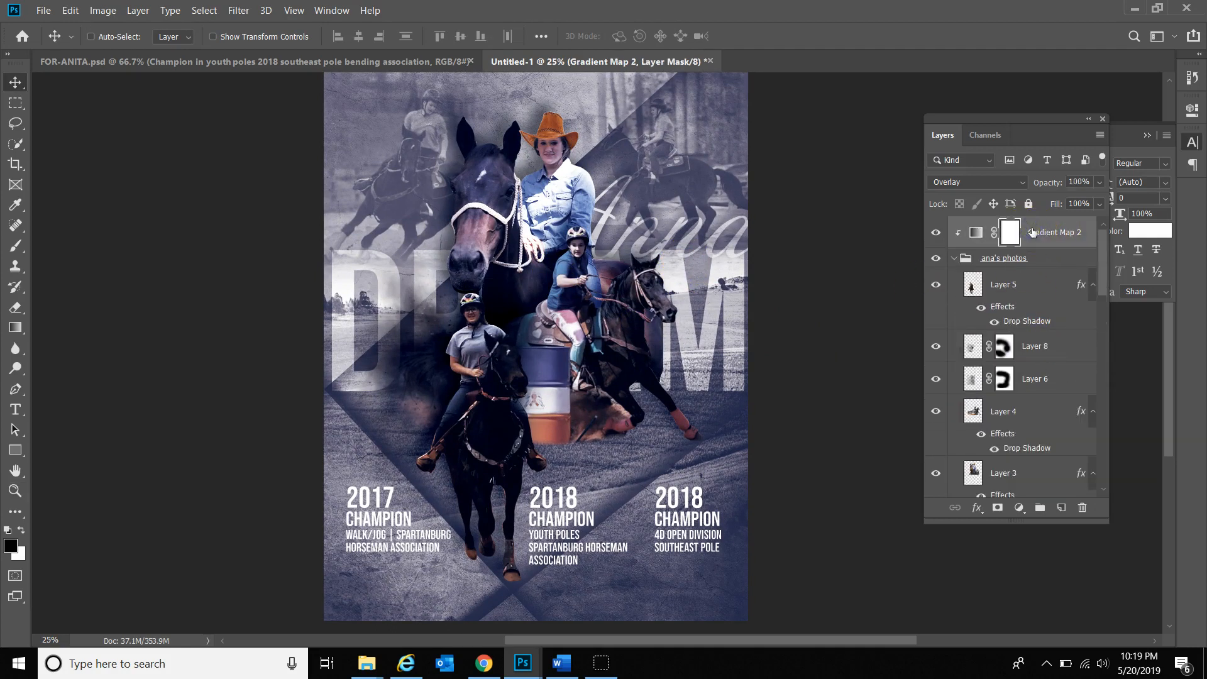
click(1020, 507)
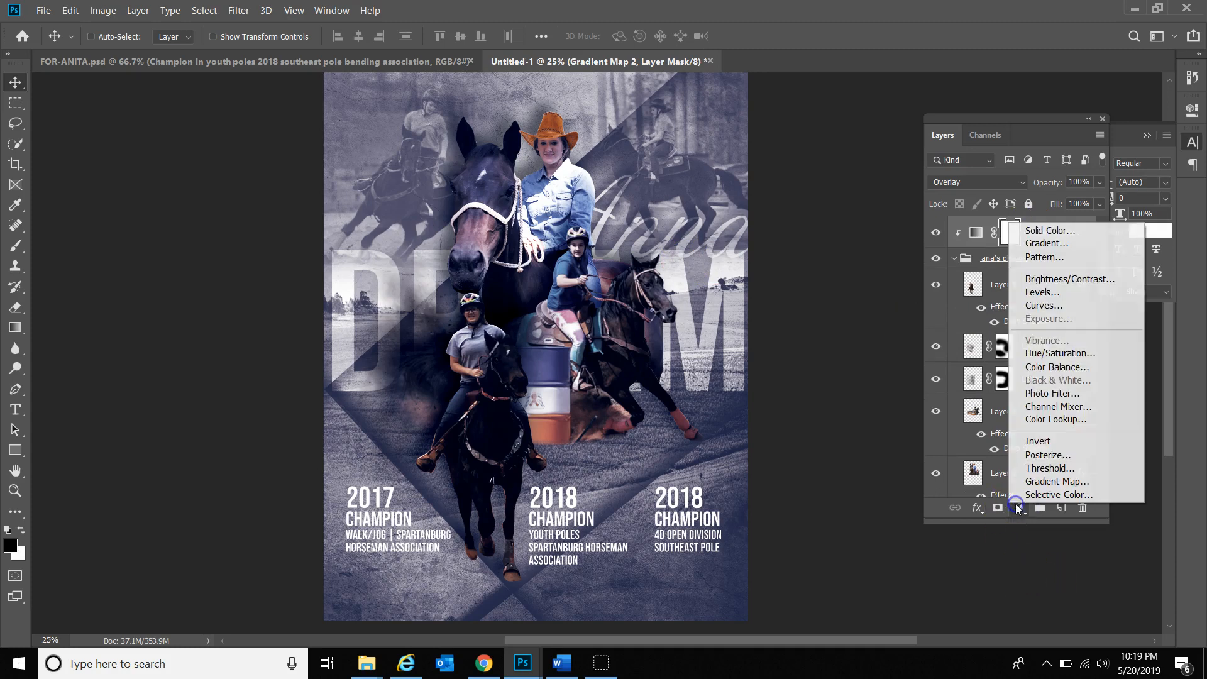
click(1078, 482)
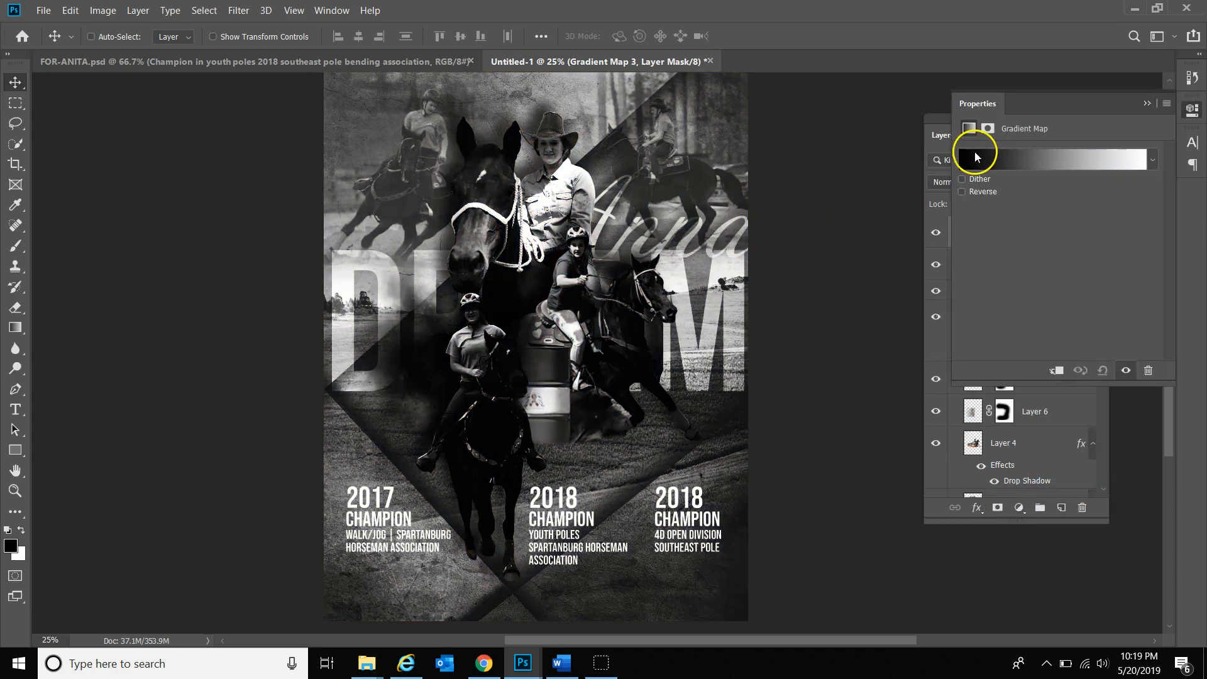
drag(1020, 95, 1140, 136)
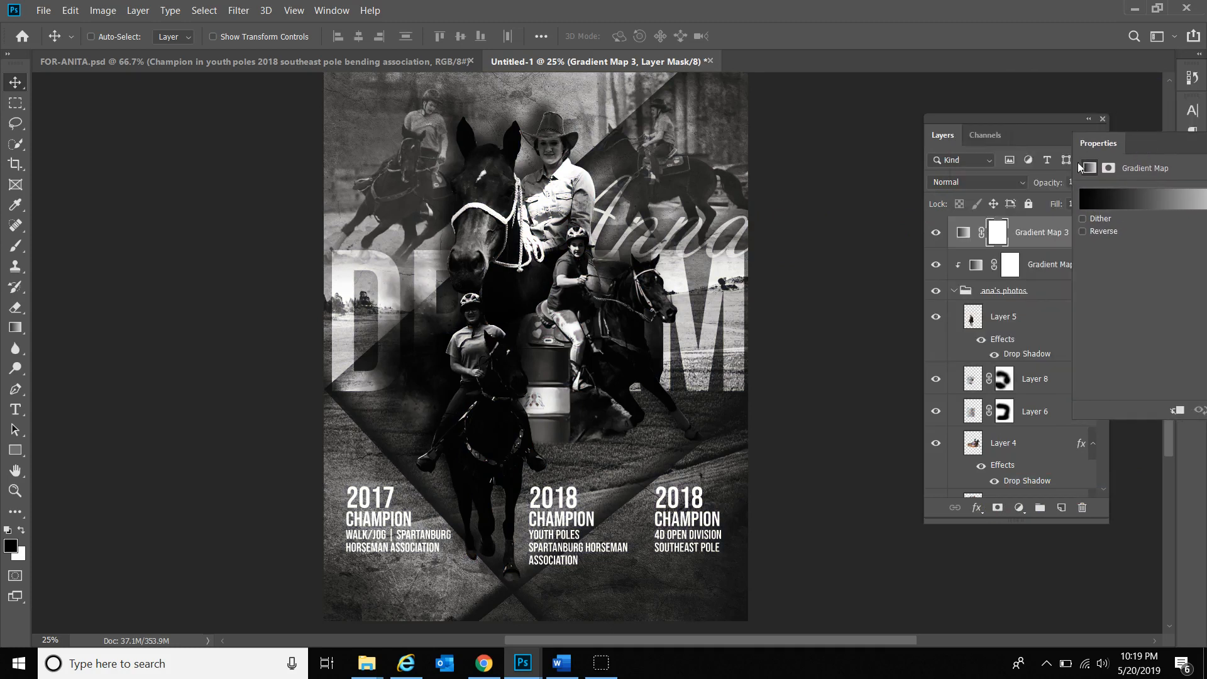
Set the new gradient map's blend mode to Overlay and its opacity to 42%, comparing the poster with and without it
click(978, 181)
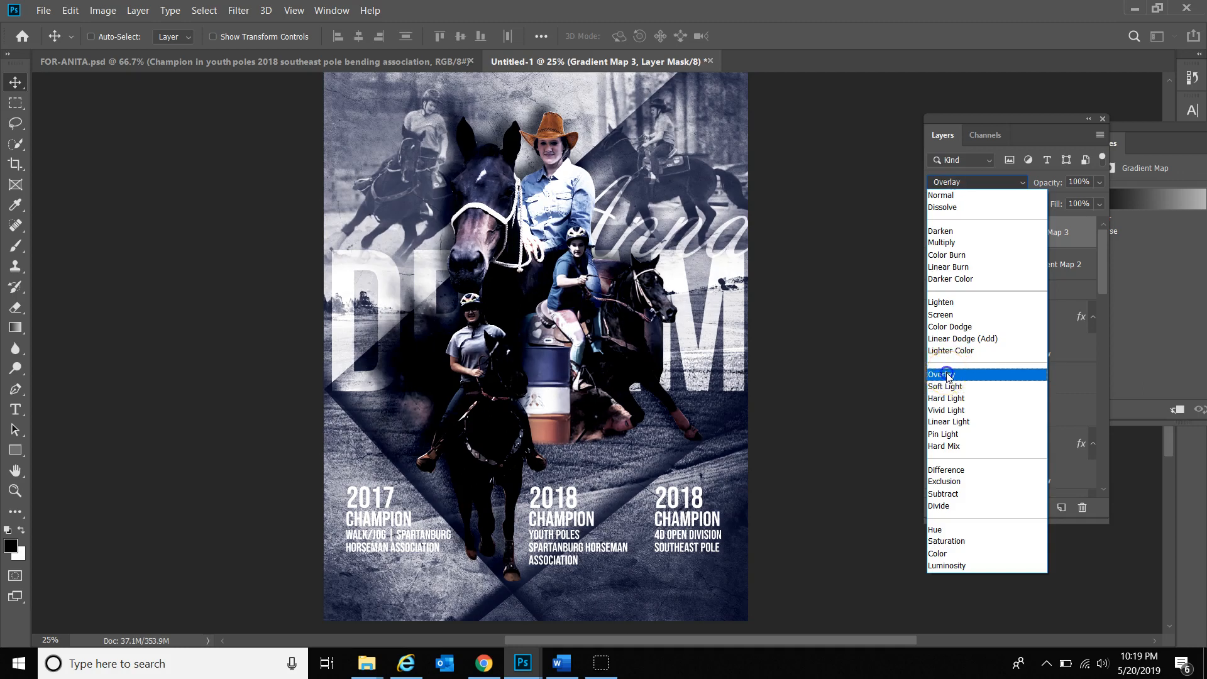
click(950, 374)
click(1099, 181)
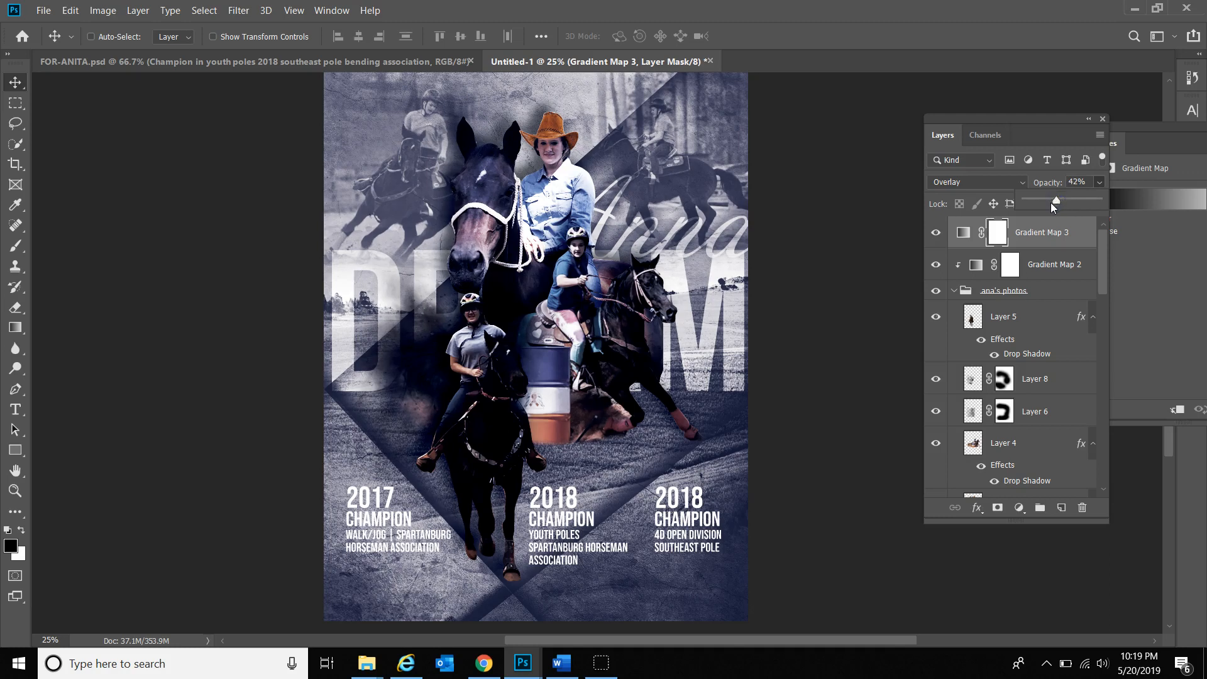
click(937, 233)
click(938, 234)
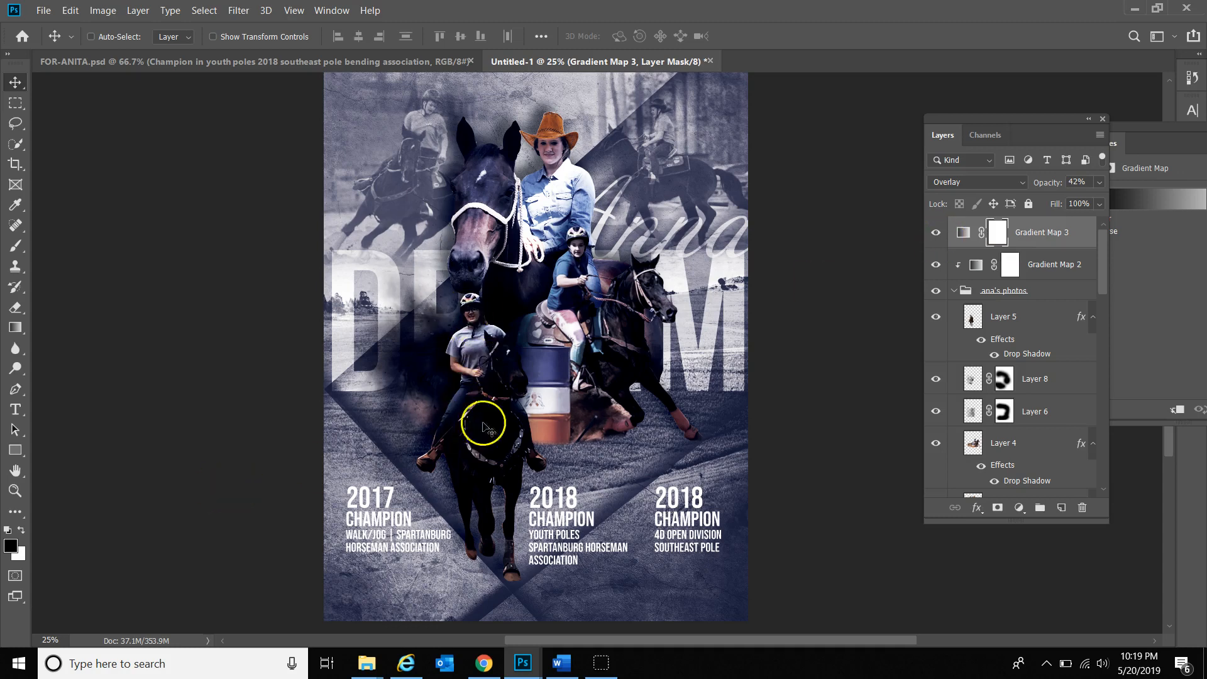
Paint black with a soft 1000 px brush on the Gradient Map 3 mask over the dark horse and barrel in the lower center
click(997, 234)
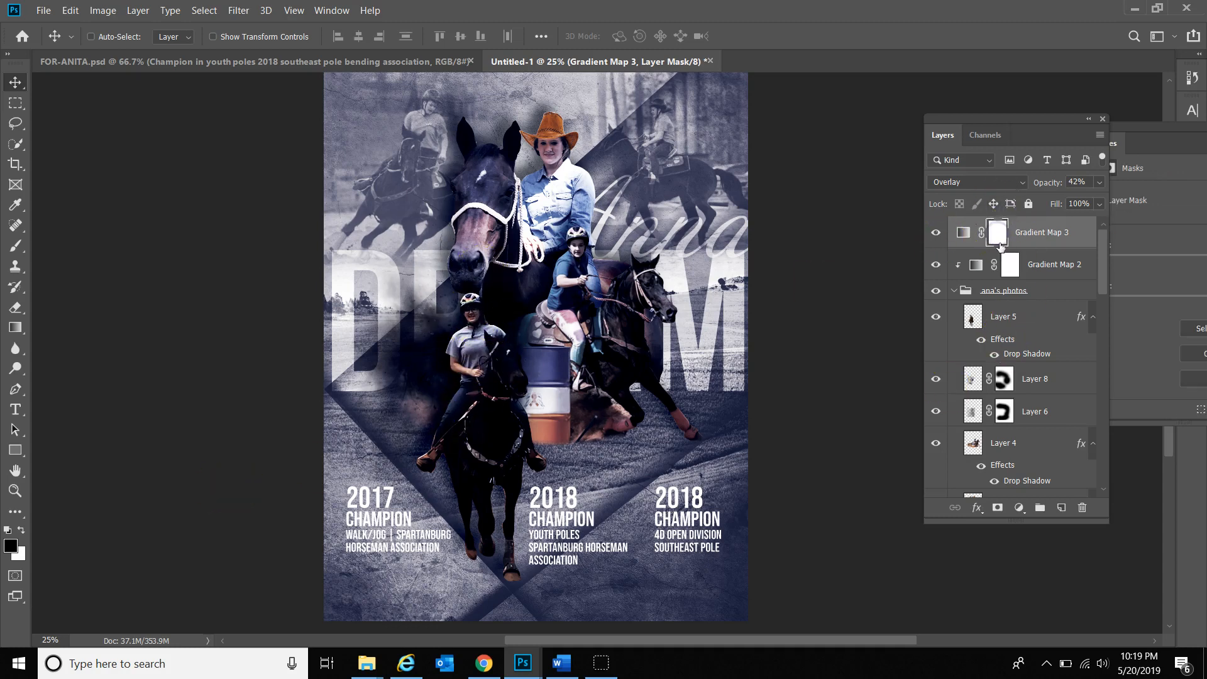
key(b)
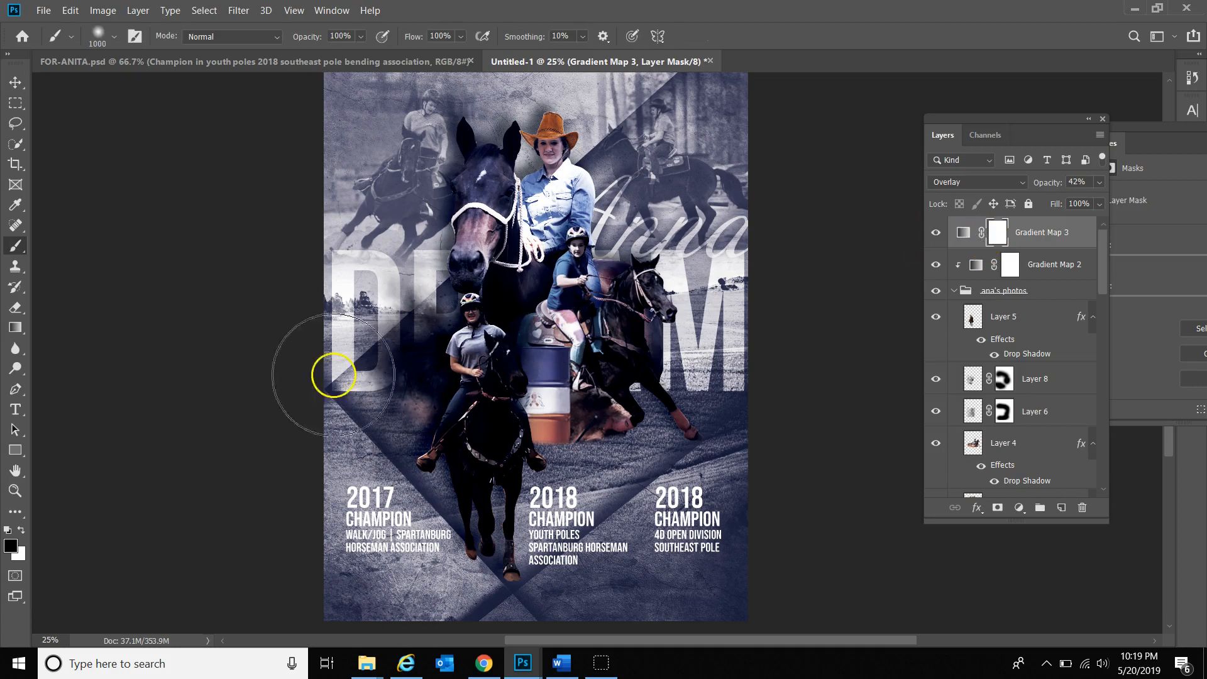
mouse_move(551, 460)
mouse_down()
mouse_move(487, 375)
mouse_move(488, 308)
mouse_move(522, 412)
mouse_up()
click(603, 411)
click(15, 82)
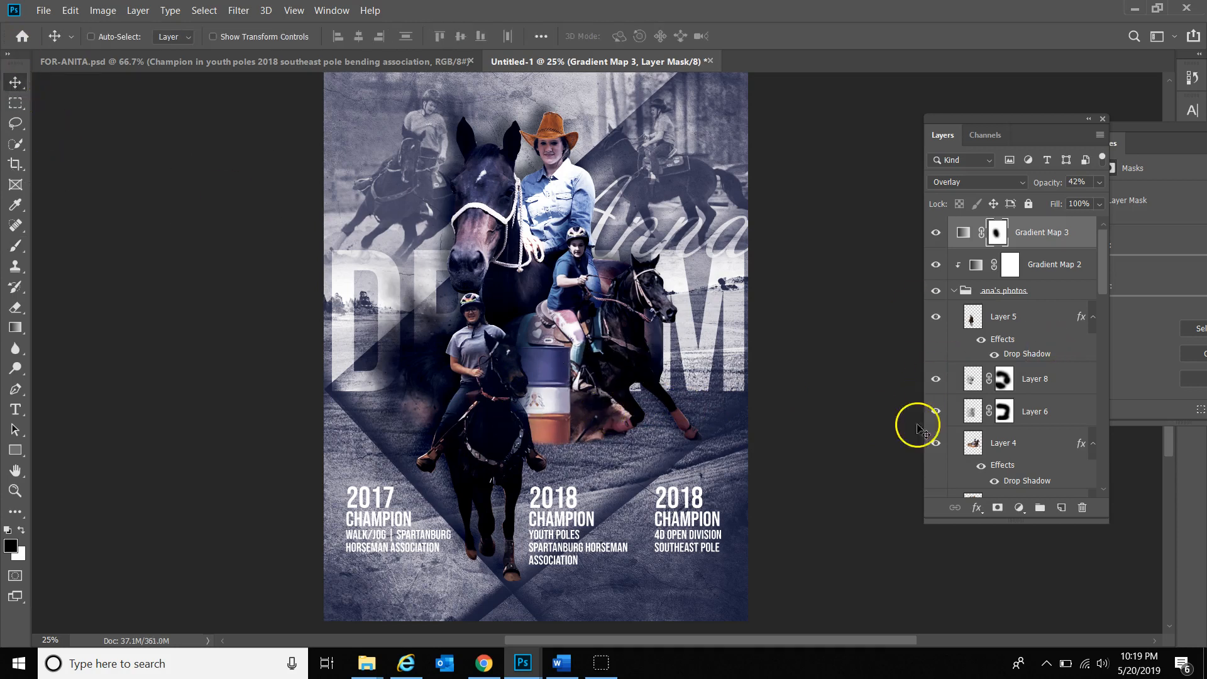
click(847, 354)
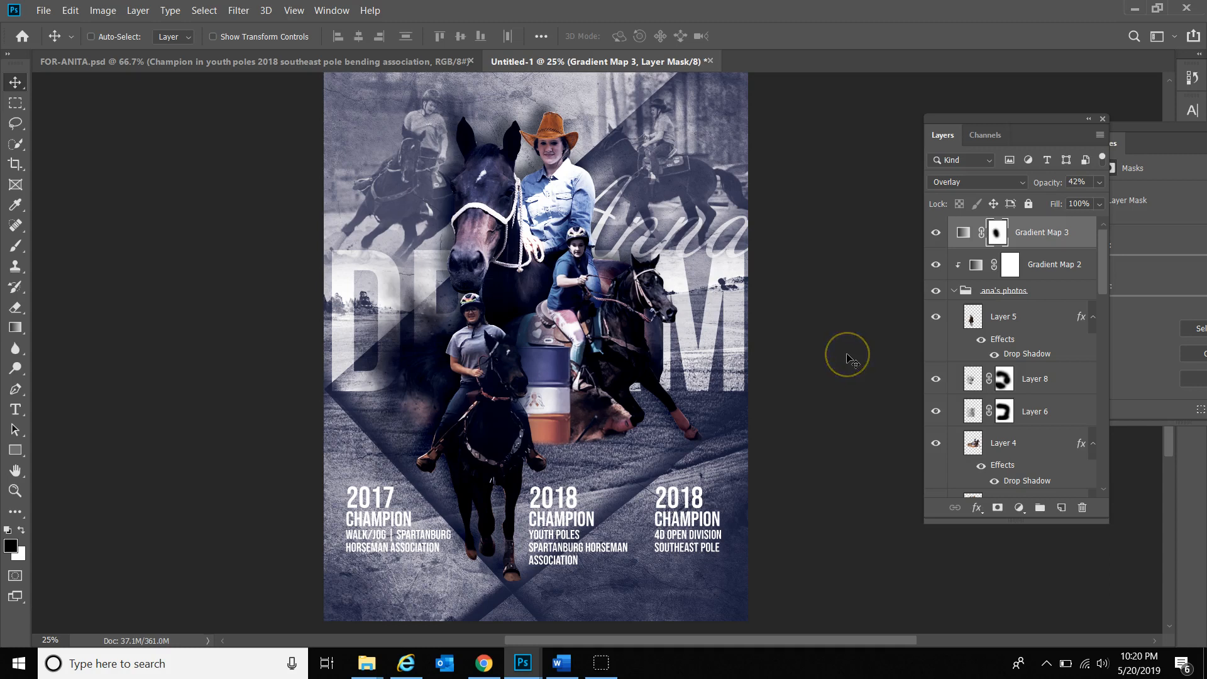